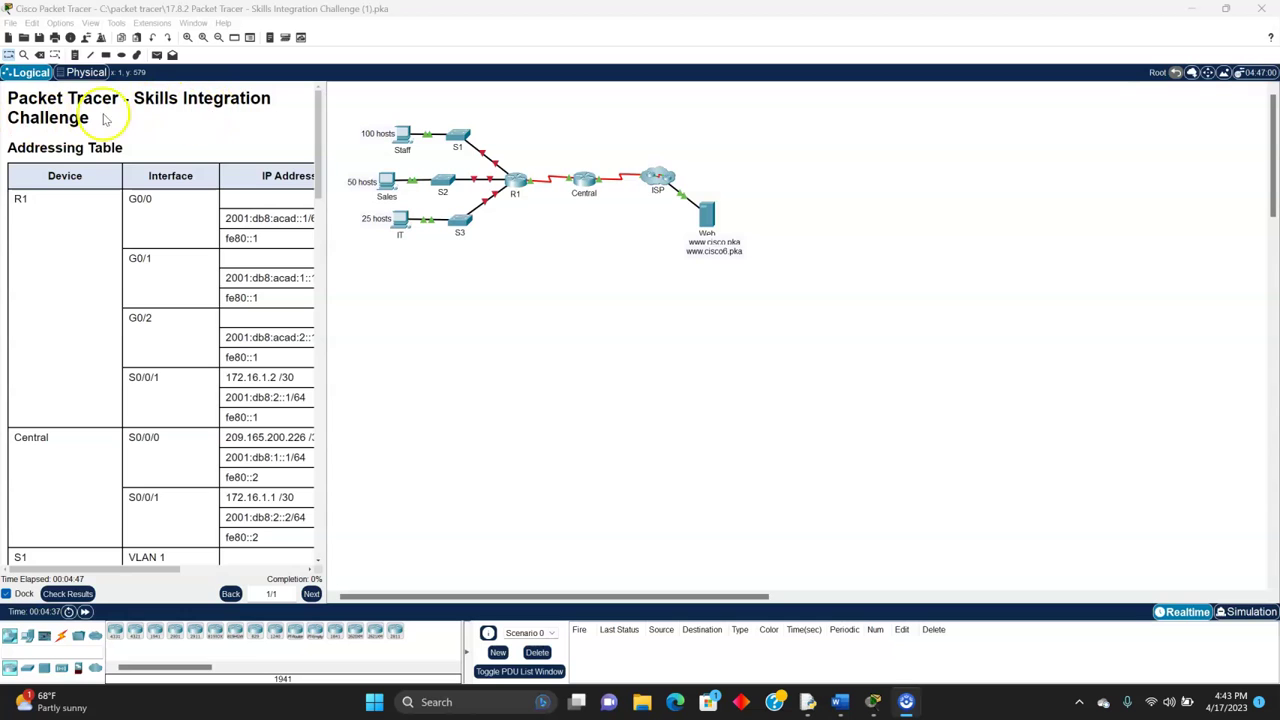
- Scroll the Skills Integration Challenge past the Addressing Table to the Background / Scenario text
{"action": "left_click_drag", "start_coordinate": [138, 99], "coordinate": [153, 120]}
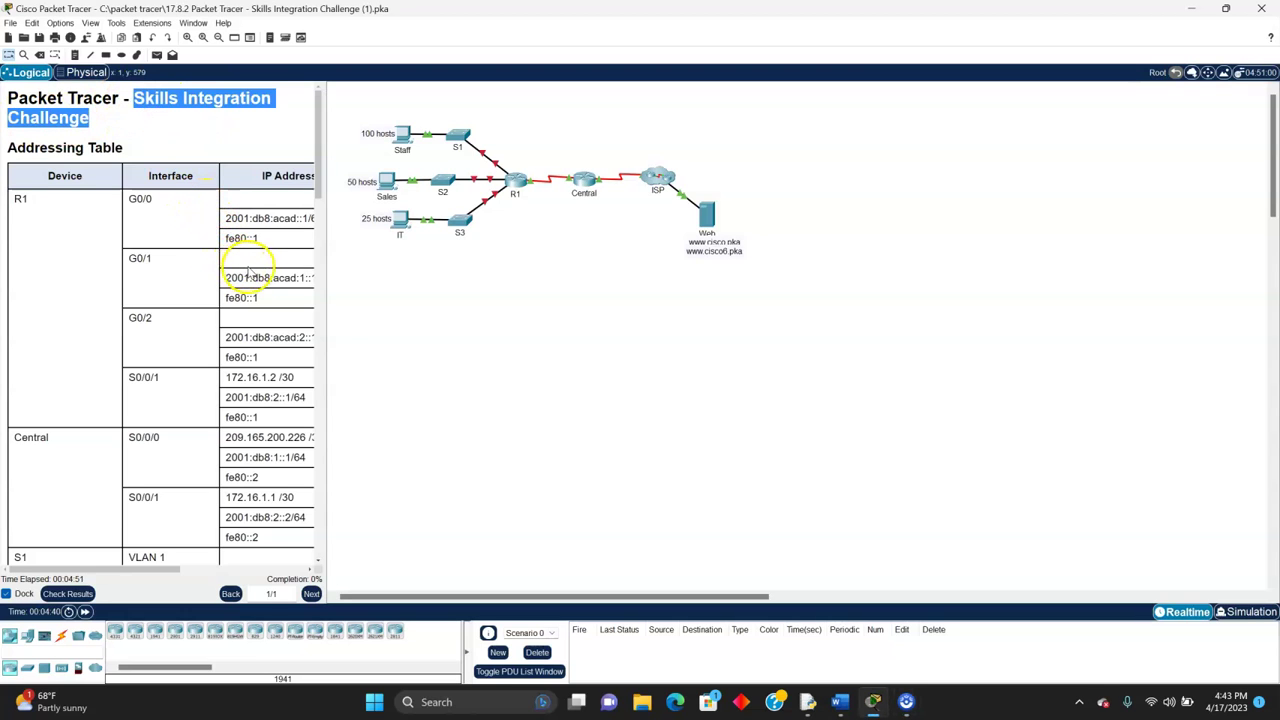
{"action": "scroll", "coordinate": [263, 278], "scroll_direction": "down", "scroll_amount": 2}
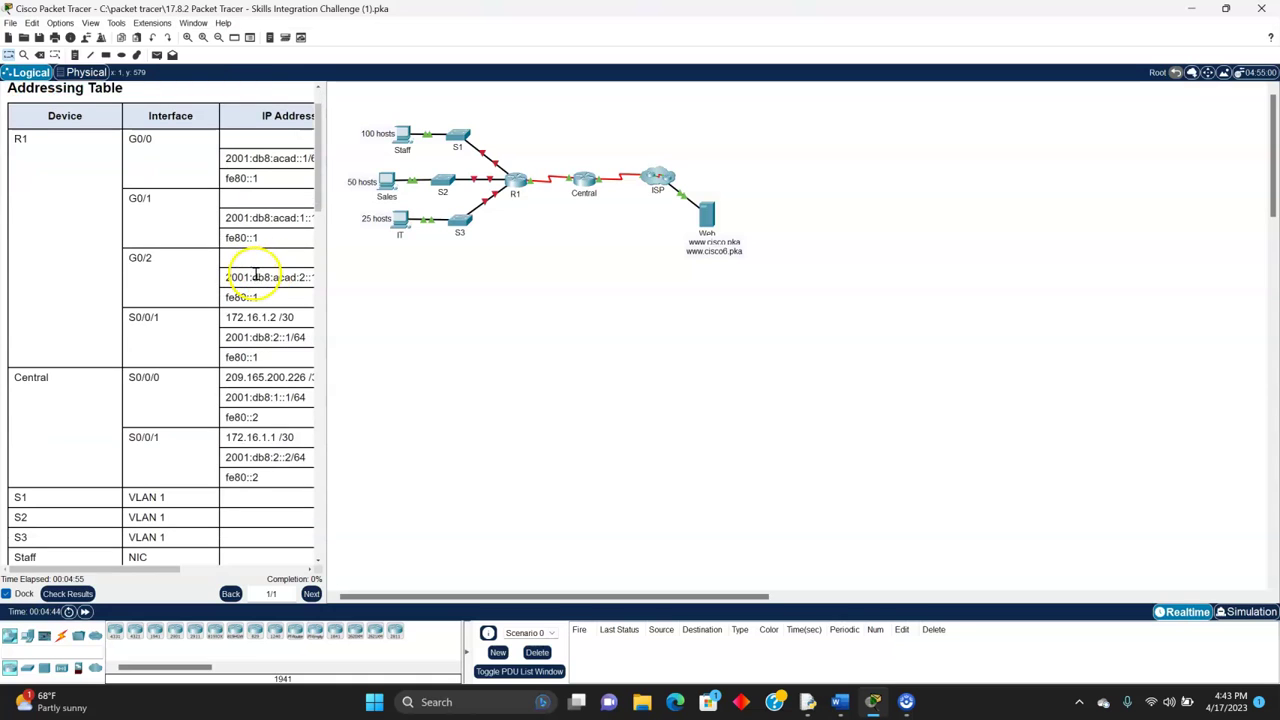
{"action": "scroll", "coordinate": [259, 347], "scroll_direction": "down", "scroll_amount": 3}
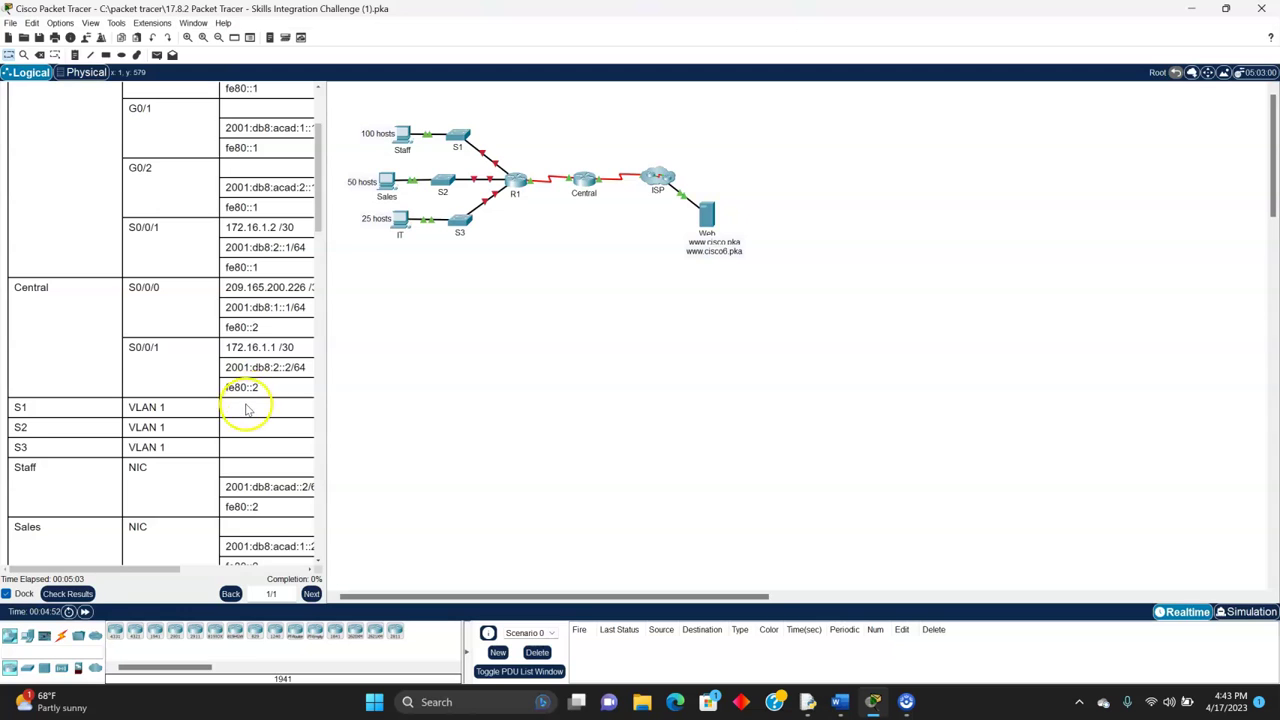
{"action": "scroll", "coordinate": [245, 410], "scroll_direction": "down", "scroll_amount": 2}
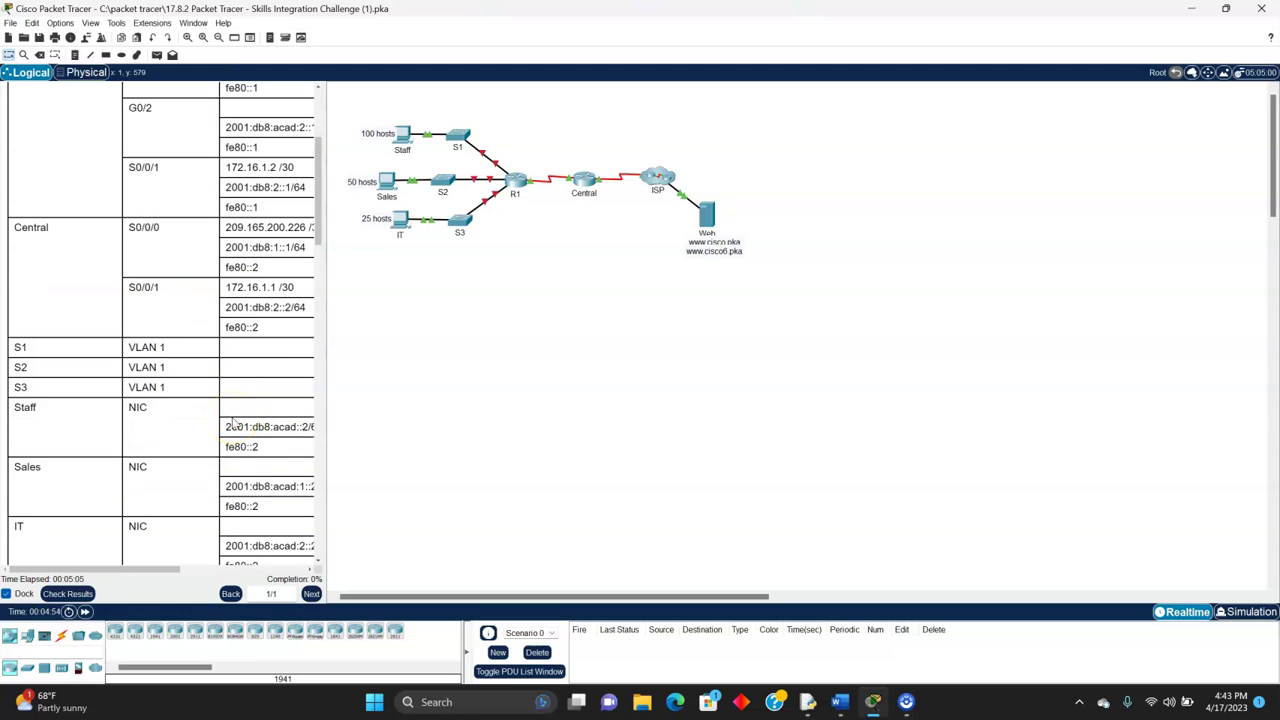
{"action": "scroll", "coordinate": [214, 400], "scroll_direction": "down", "scroll_amount": 5}
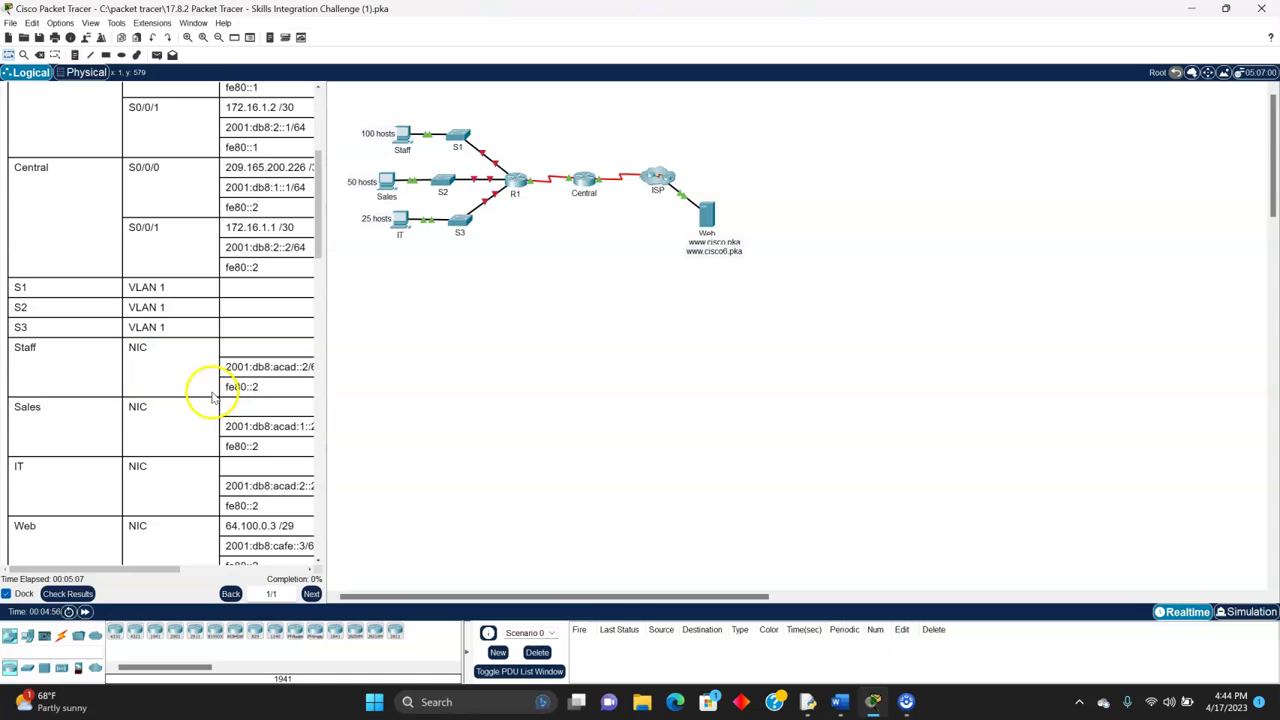
{"action": "scroll", "coordinate": [214, 397], "scroll_direction": "down", "scroll_amount": 2}
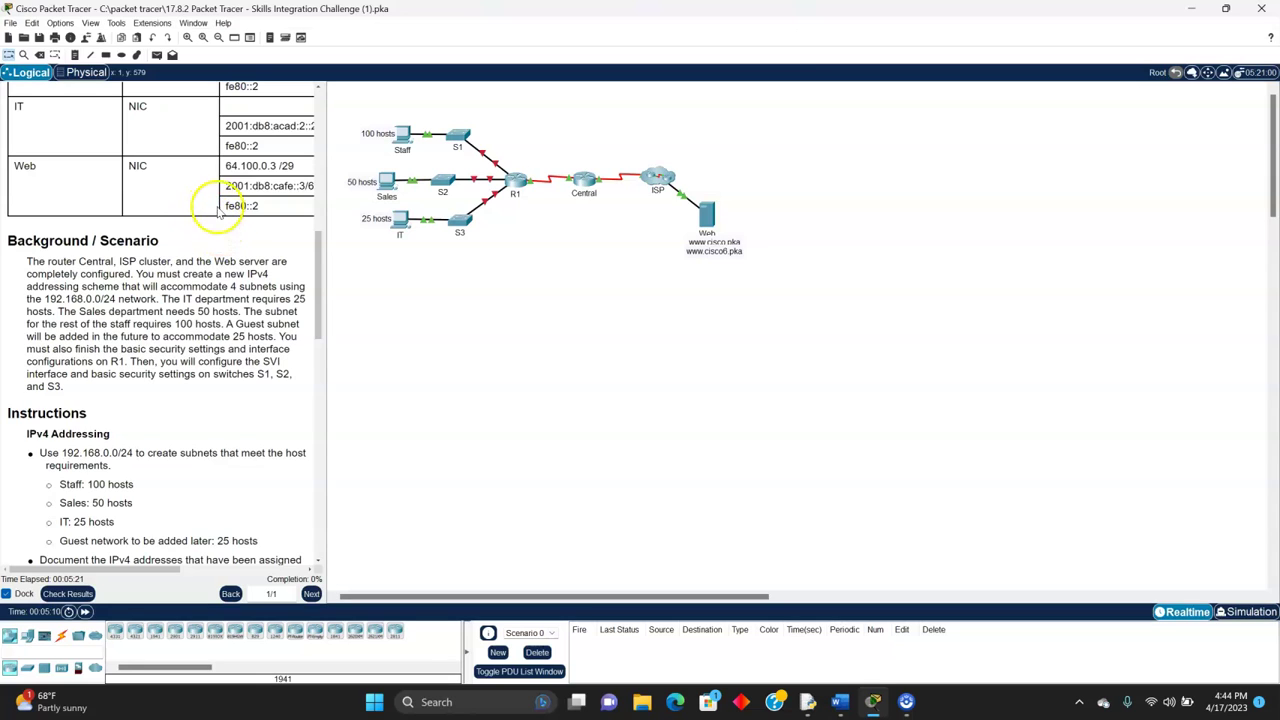
- Highlight the scenario's new IPv4 scheme, four-subnet and 25-host IT department requirements
{"action": "scroll", "coordinate": [213, 200], "scroll_direction": "down", "scroll_amount": 1}
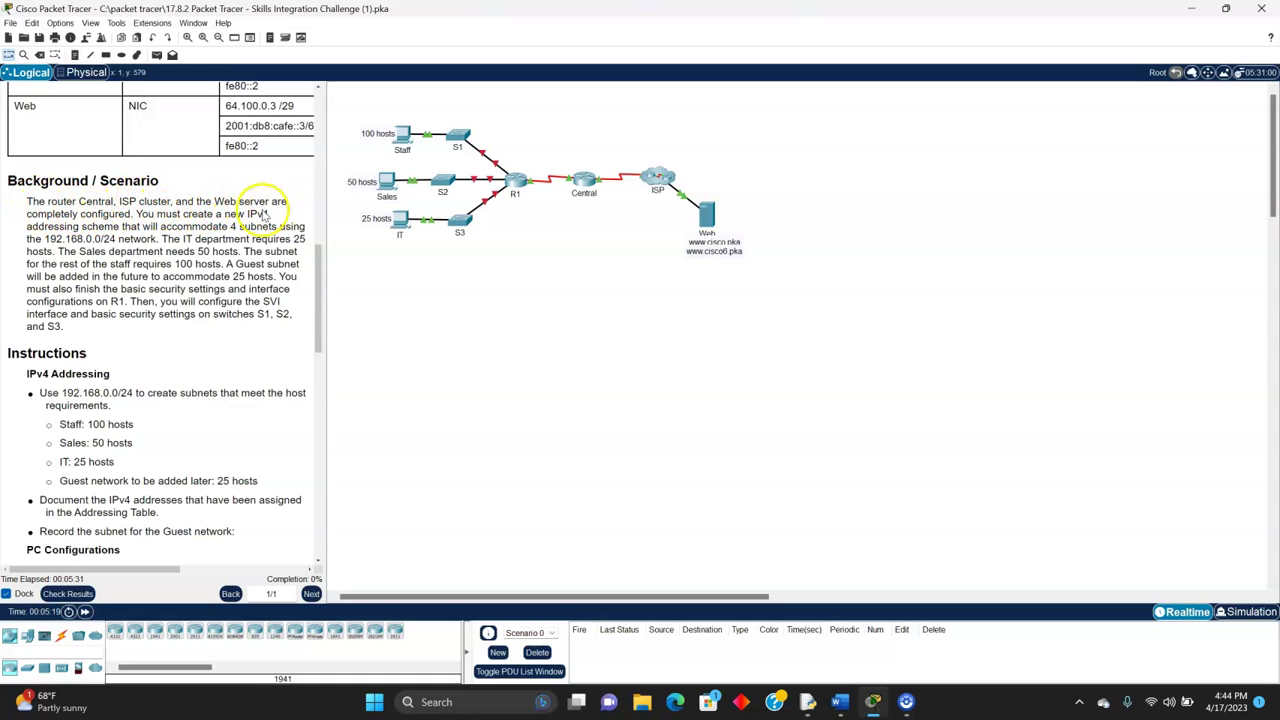
{"action": "mouse_move", "coordinate": [52, 214]}
{"action": "left_mouse_down"}
{"action": "mouse_move", "coordinate": [120, 204]}
{"action": "mouse_move", "coordinate": [245, 228]}
{"action": "mouse_move", "coordinate": [50, 226]}
{"action": "left_mouse_up"}
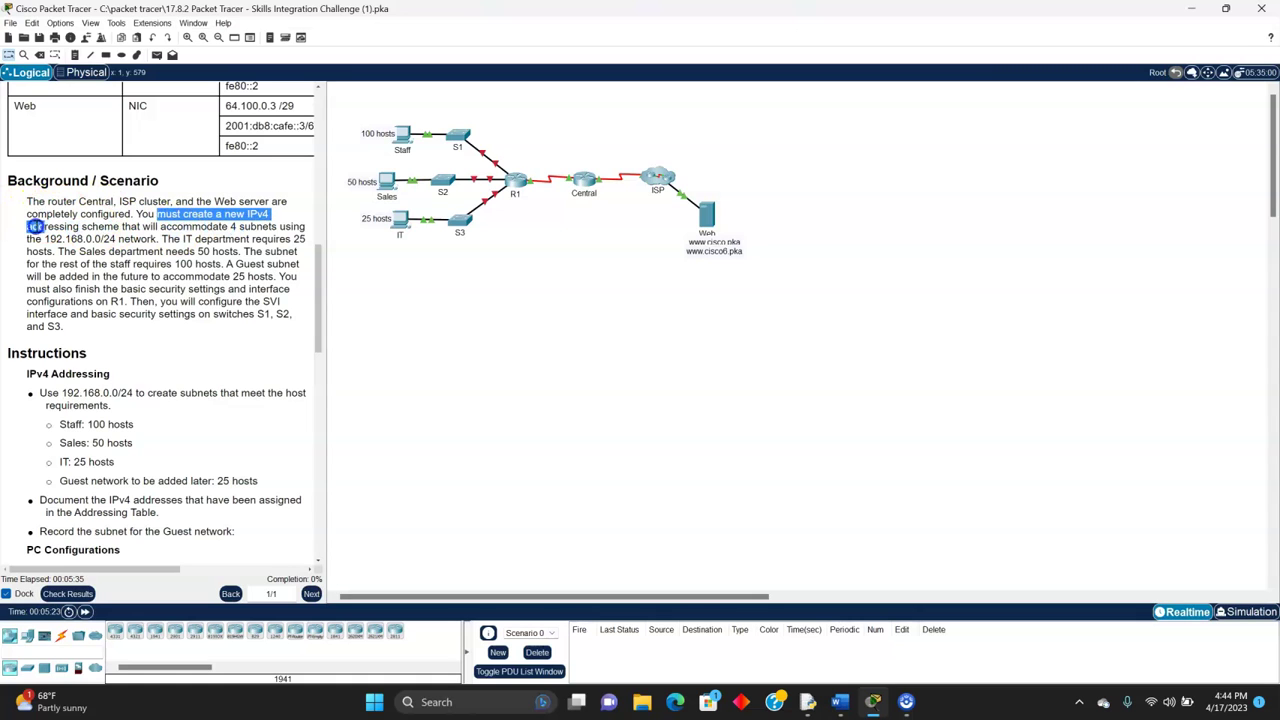
{"action": "left_click_drag", "start_coordinate": [190, 229], "coordinate": [45, 237]}
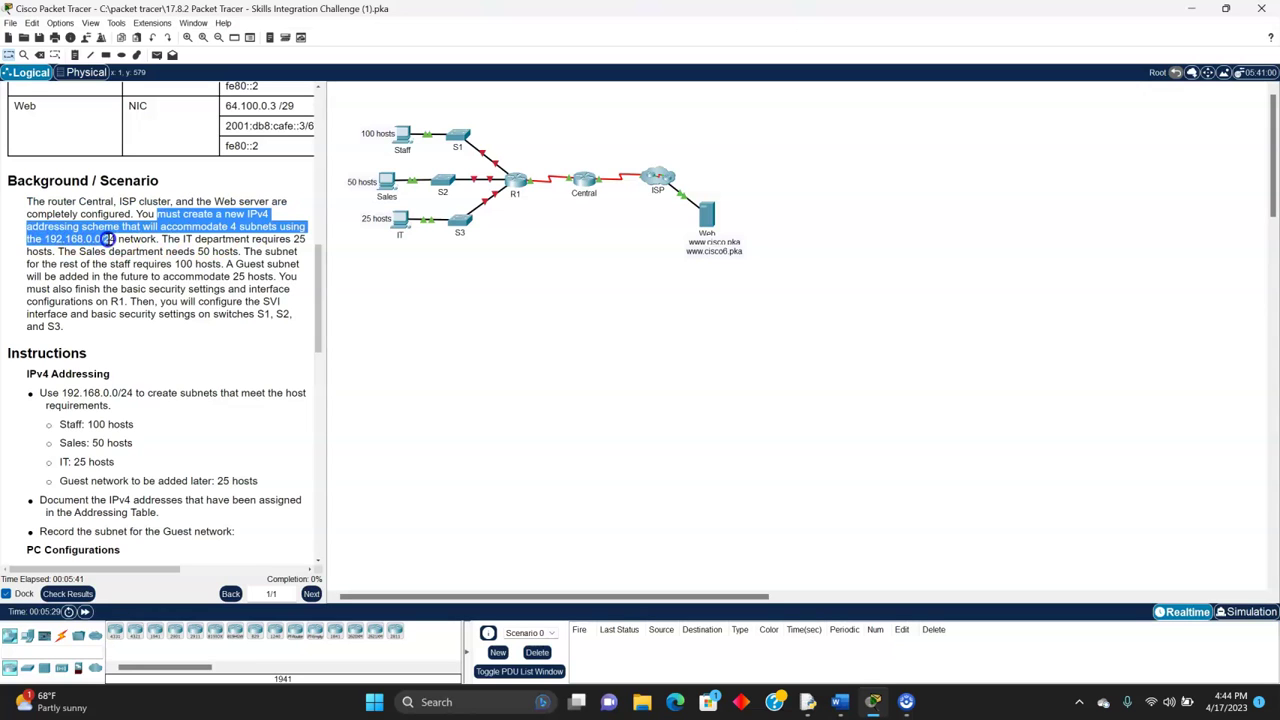
{"action": "left_click", "coordinate": [163, 240]}
{"action": "left_click_drag", "start_coordinate": [200, 240], "coordinate": [55, 251]}
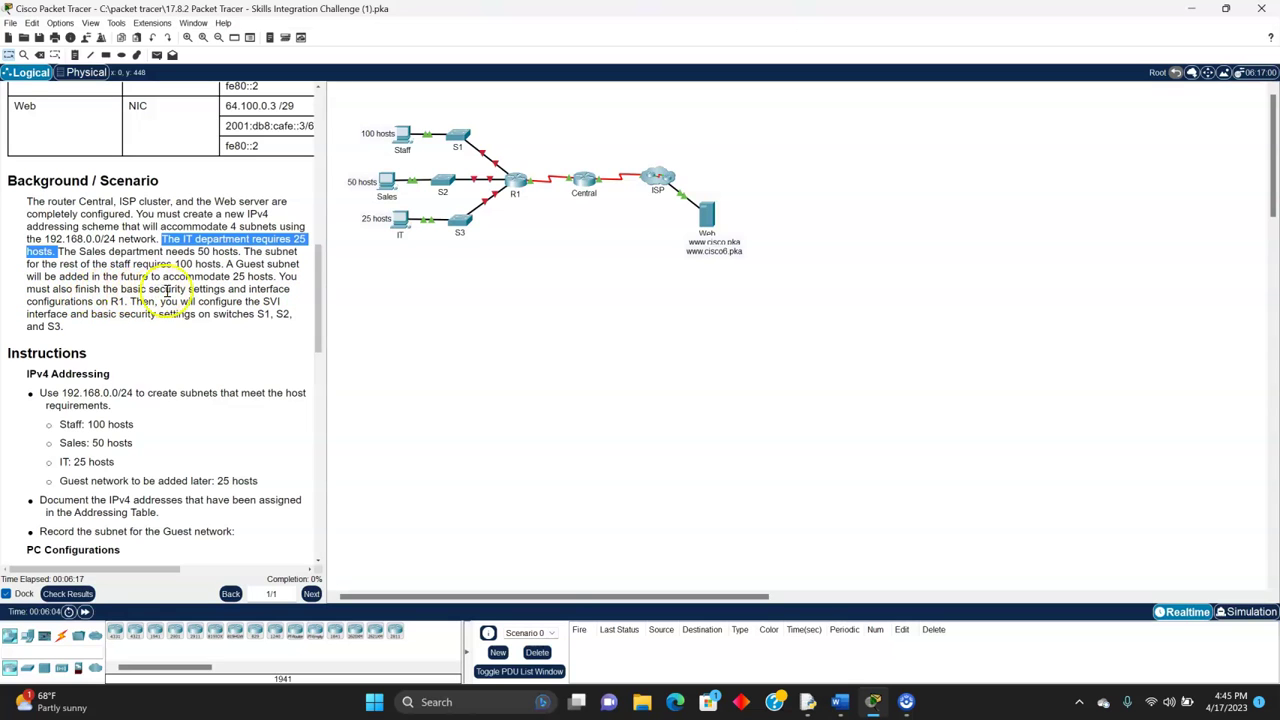
{"action": "left_click", "coordinate": [185, 292]}
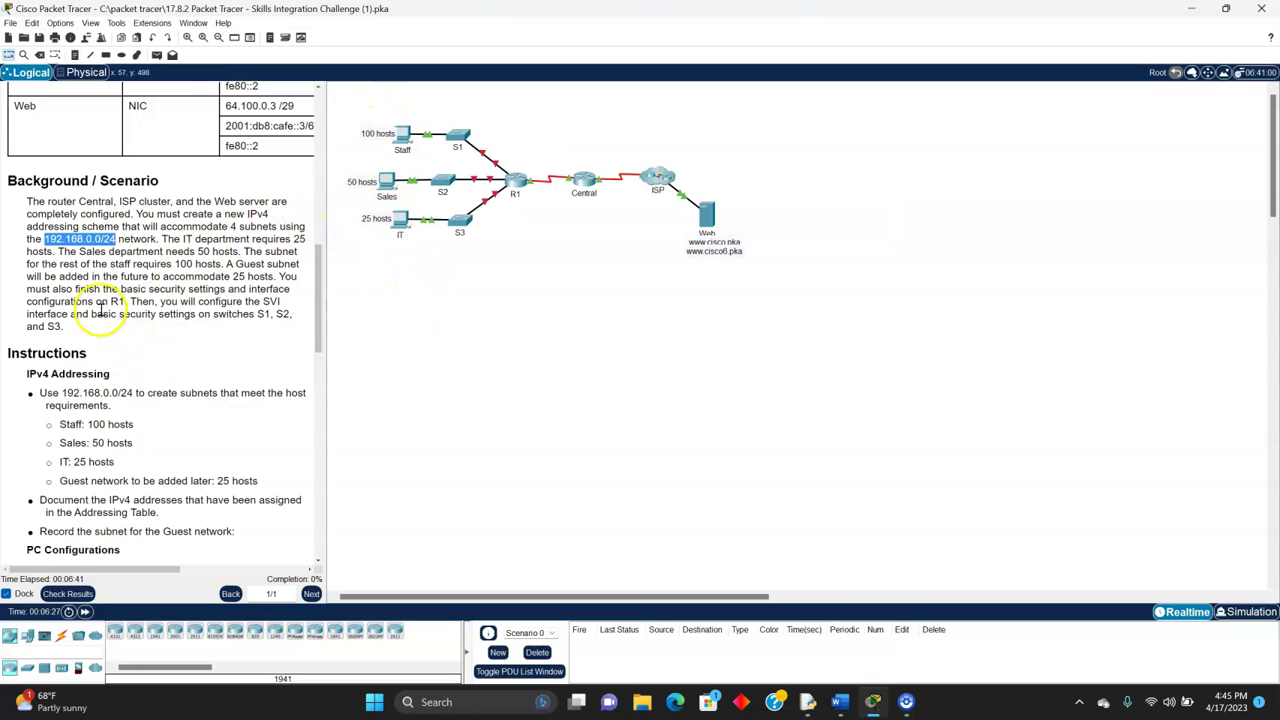
- Scroll down to the IPv4 Addressing subnets for Staff 100, Sales 50, IT 25 and Guest 25 hosts
{"action": "scroll", "coordinate": [110, 290], "scroll_direction": "down", "scroll_amount": 1}
{"action": "scroll", "coordinate": [117, 283], "scroll_direction": "down", "scroll_amount": 3}
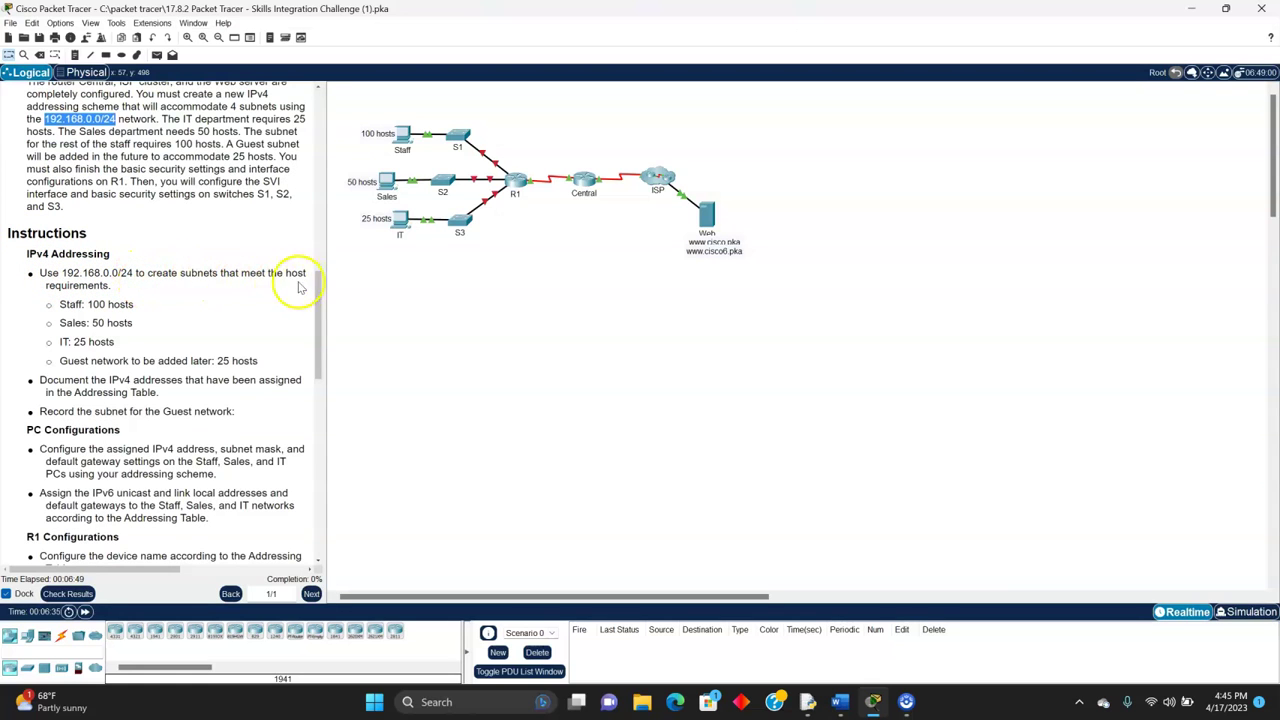
{"action": "scroll", "coordinate": [140, 310], "scroll_direction": "down", "scroll_amount": 1}
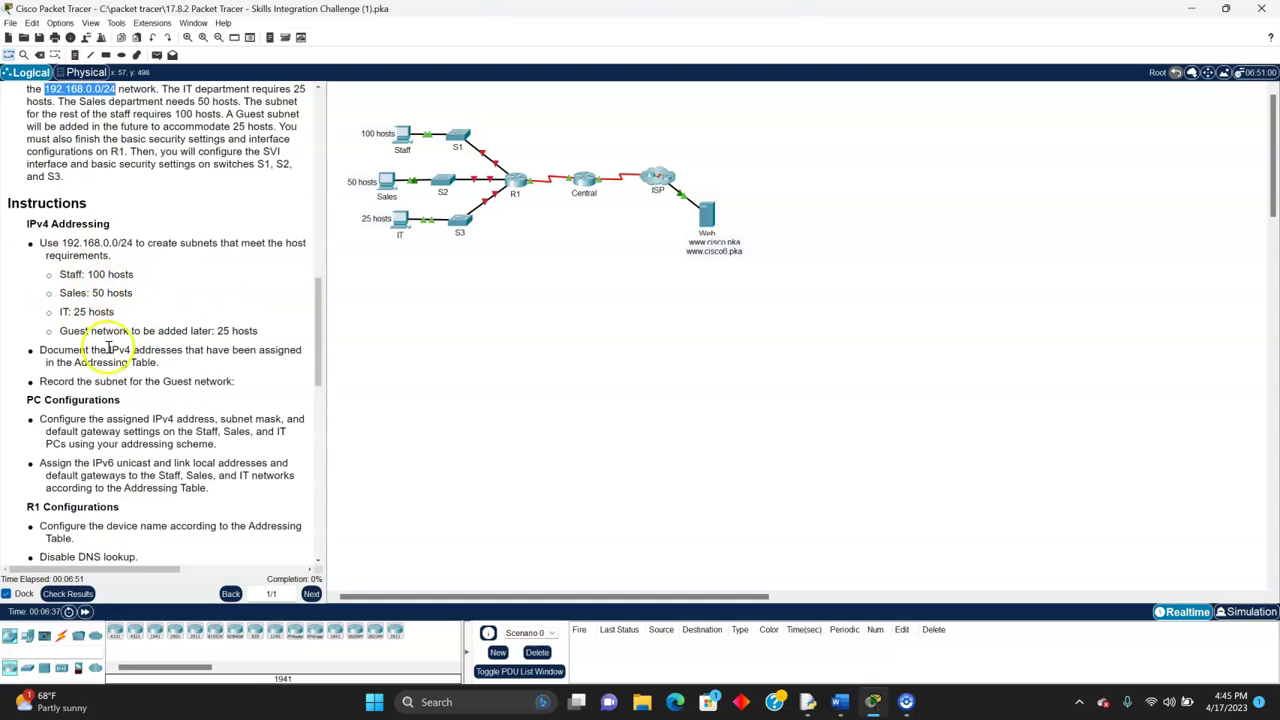
{"action": "scroll", "coordinate": [128, 305], "scroll_direction": "down", "scroll_amount": 1}
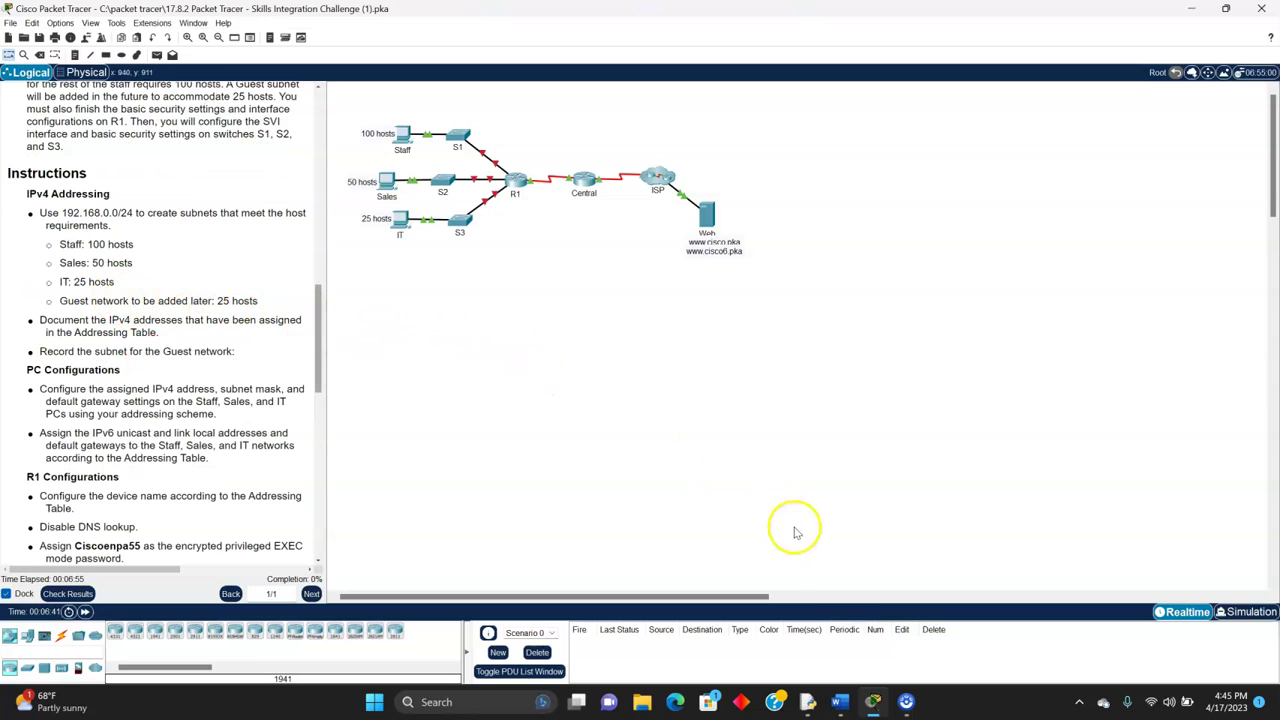
- In the Word subnet table, select the Staff subnet 192.168.0.0 and broadcast 192.168.0.127 /25
{"action": "left_click", "coordinate": [838, 700]}
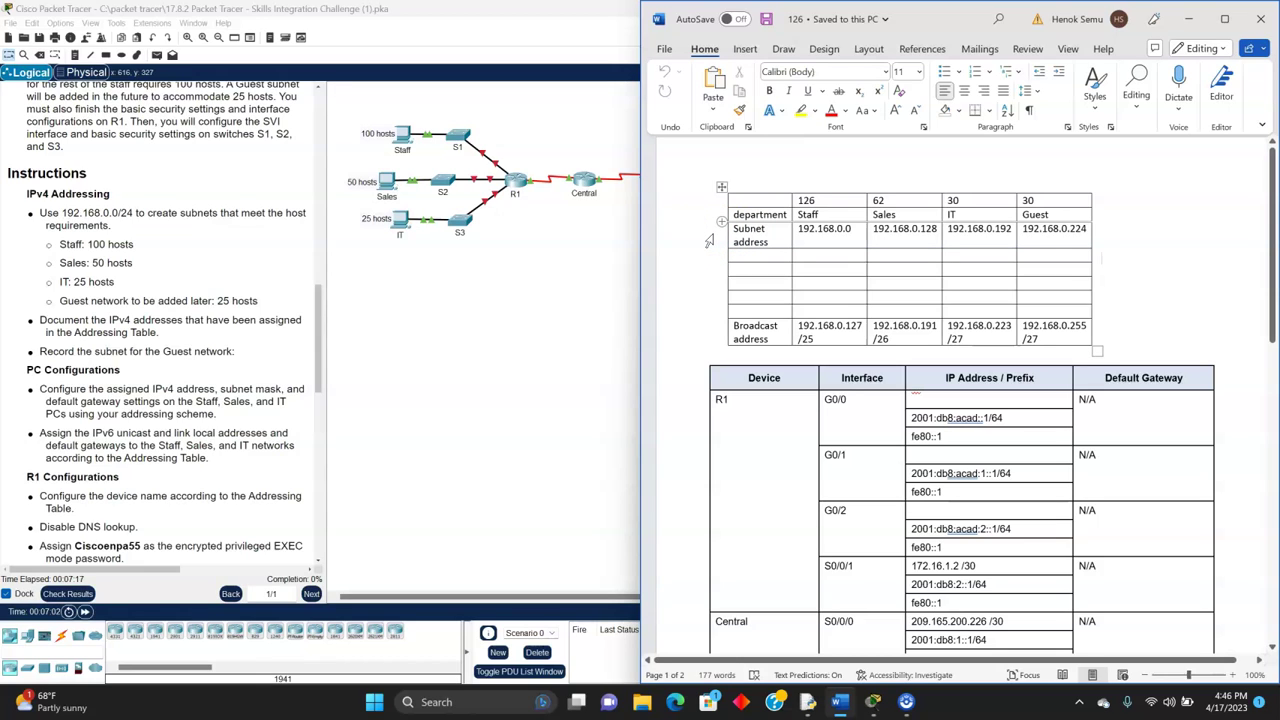
{"action": "left_click", "coordinate": [735, 228]}
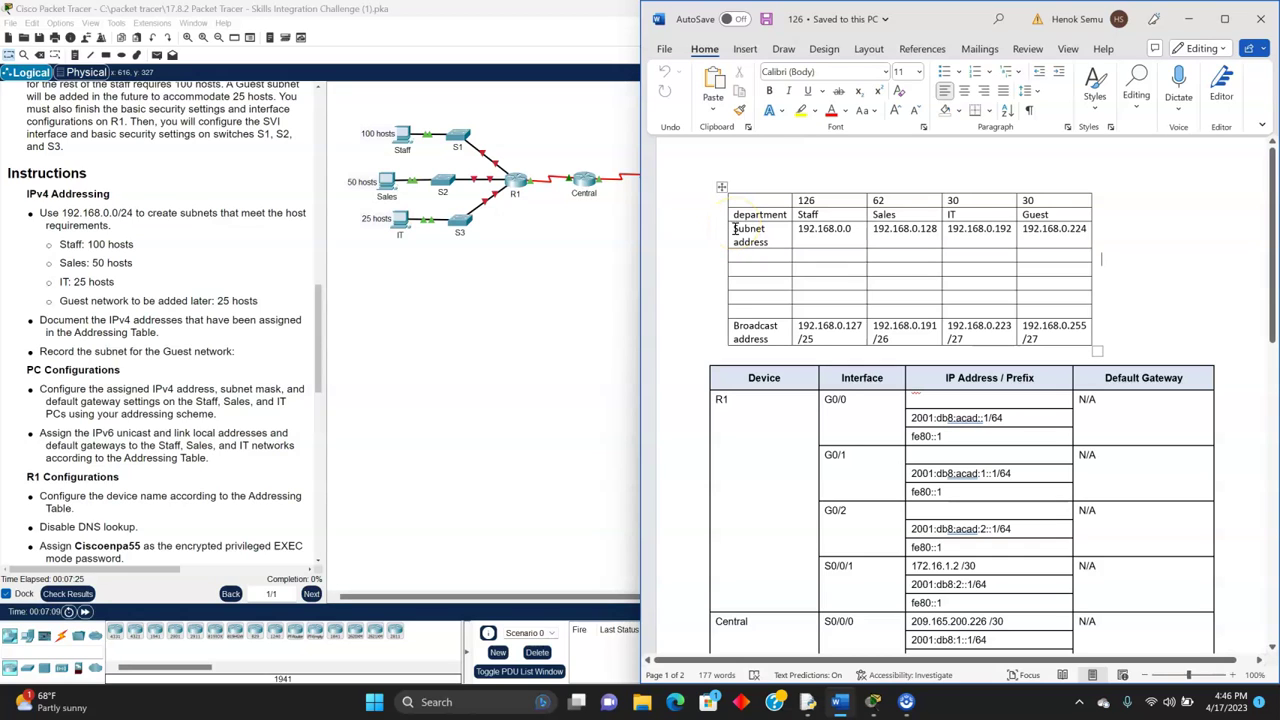
{"action": "left_click", "coordinate": [712, 250]}
{"action": "left_click", "coordinate": [696, 263]}
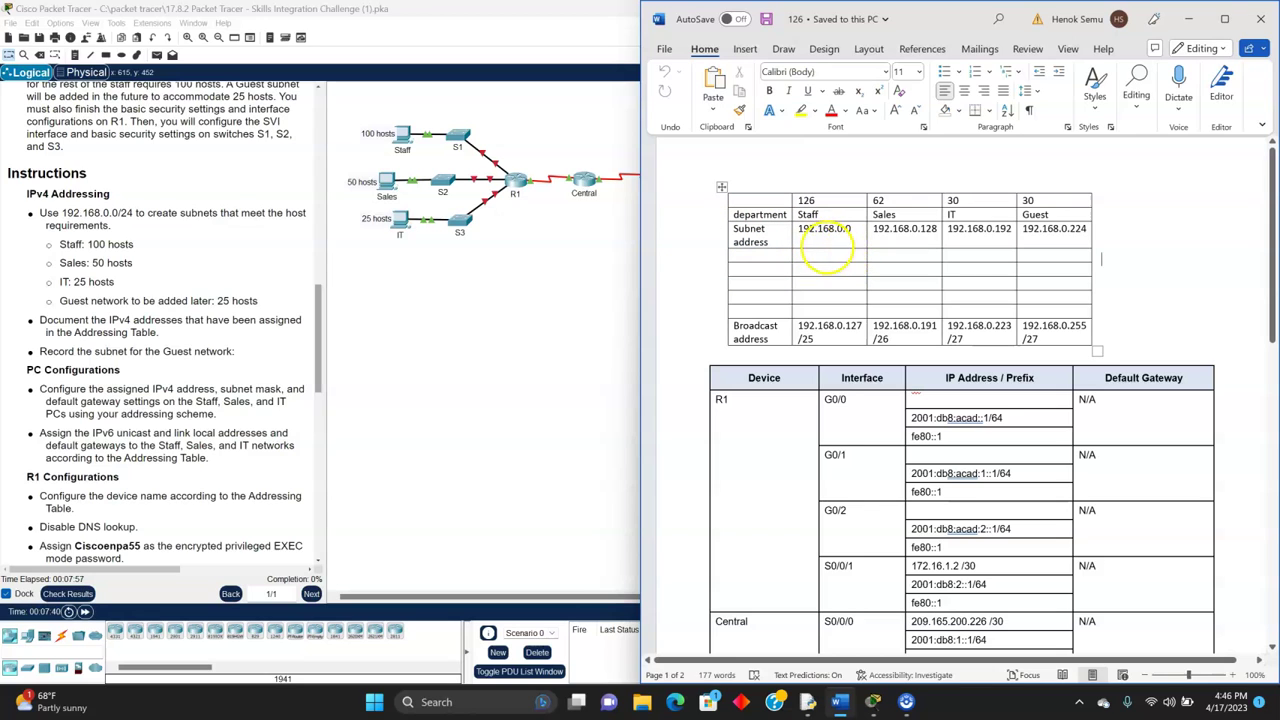
{"action": "left_click", "coordinate": [850, 231]}
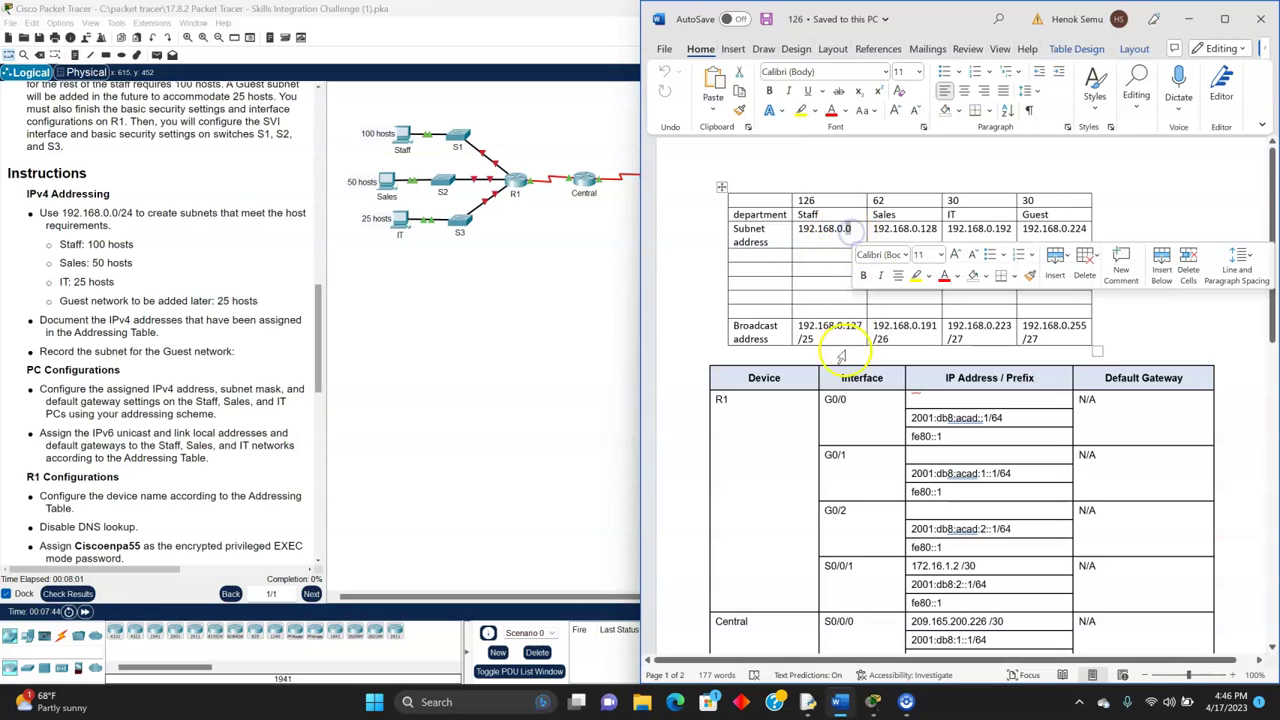
{"action": "double_click", "coordinate": [849, 326]}
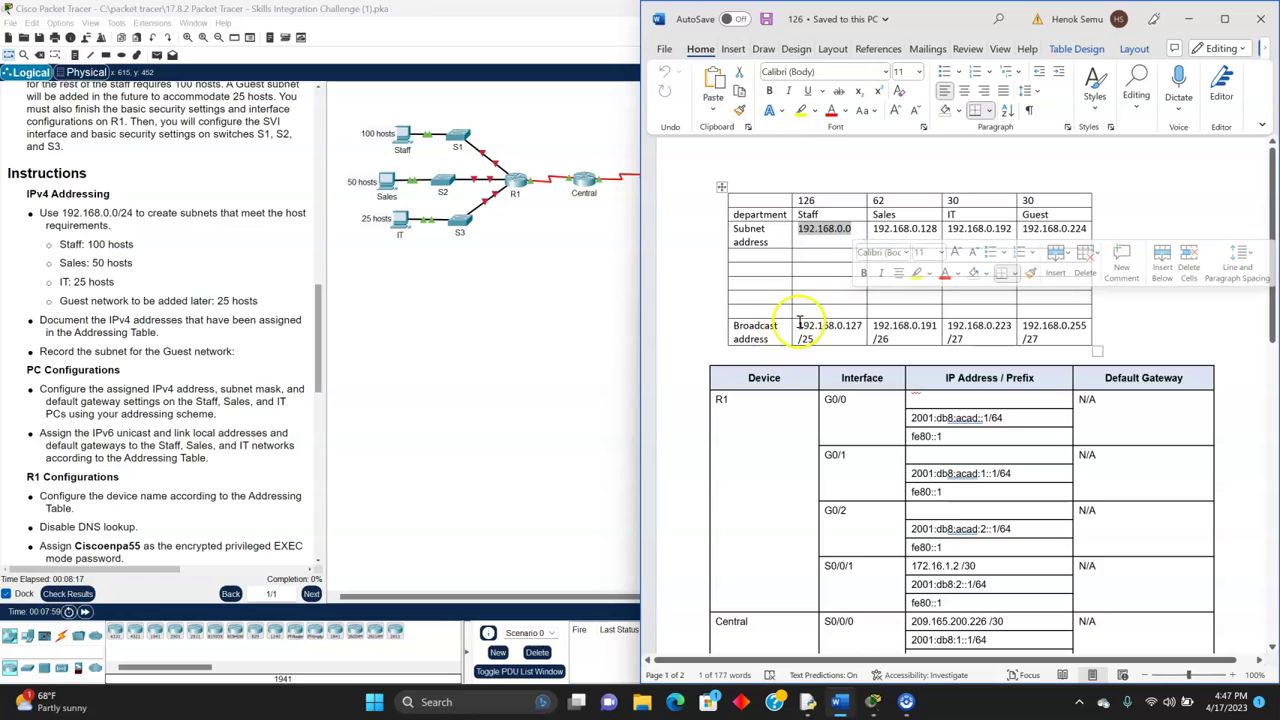
{"action": "left_click_drag", "start_coordinate": [800, 325], "coordinate": [830, 337]}
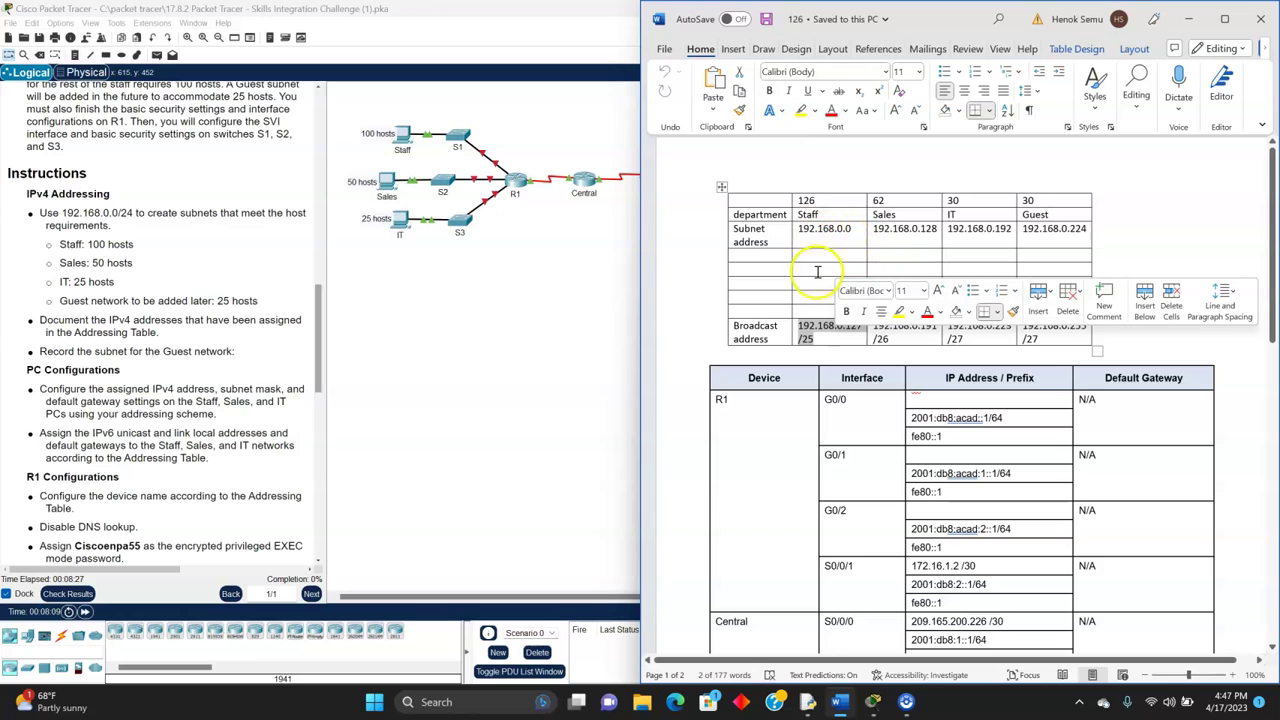
{"action": "left_click", "coordinate": [813, 285]}
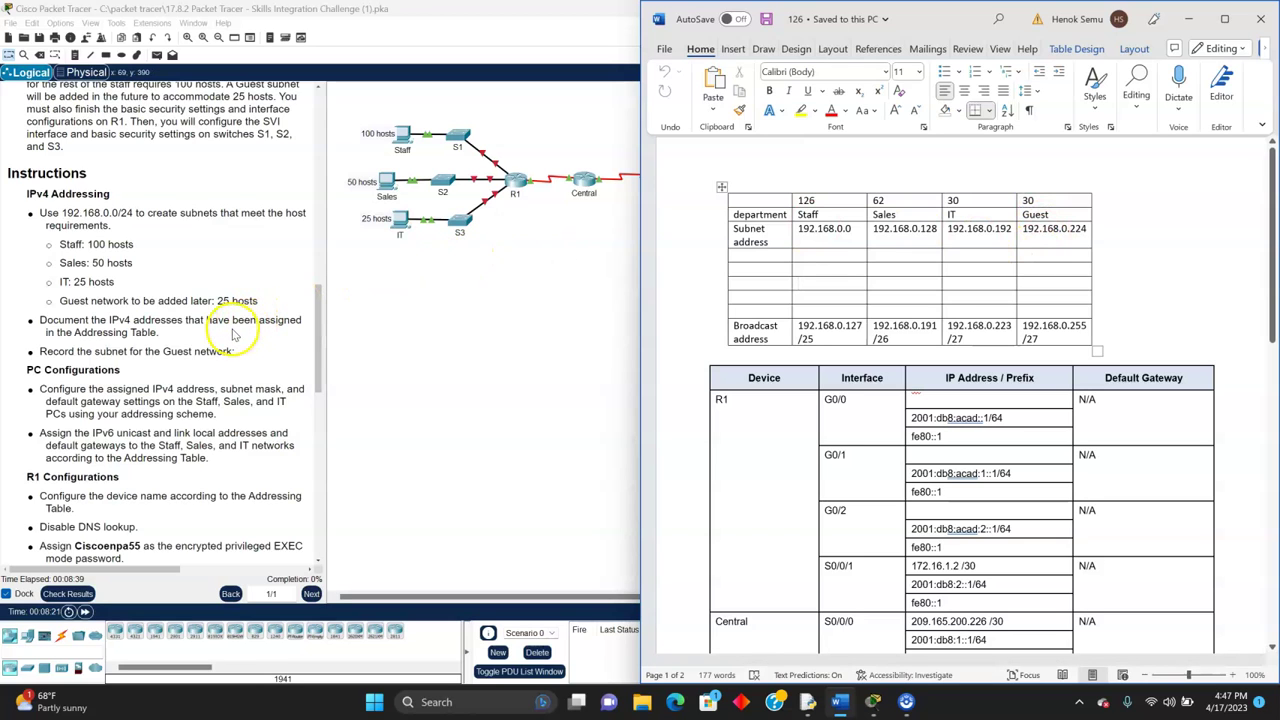
- Scroll through the R1 Configurations bullets down to the PC Configurations step
{"action": "scroll", "coordinate": [229, 350], "scroll_direction": "down", "scroll_amount": 1}
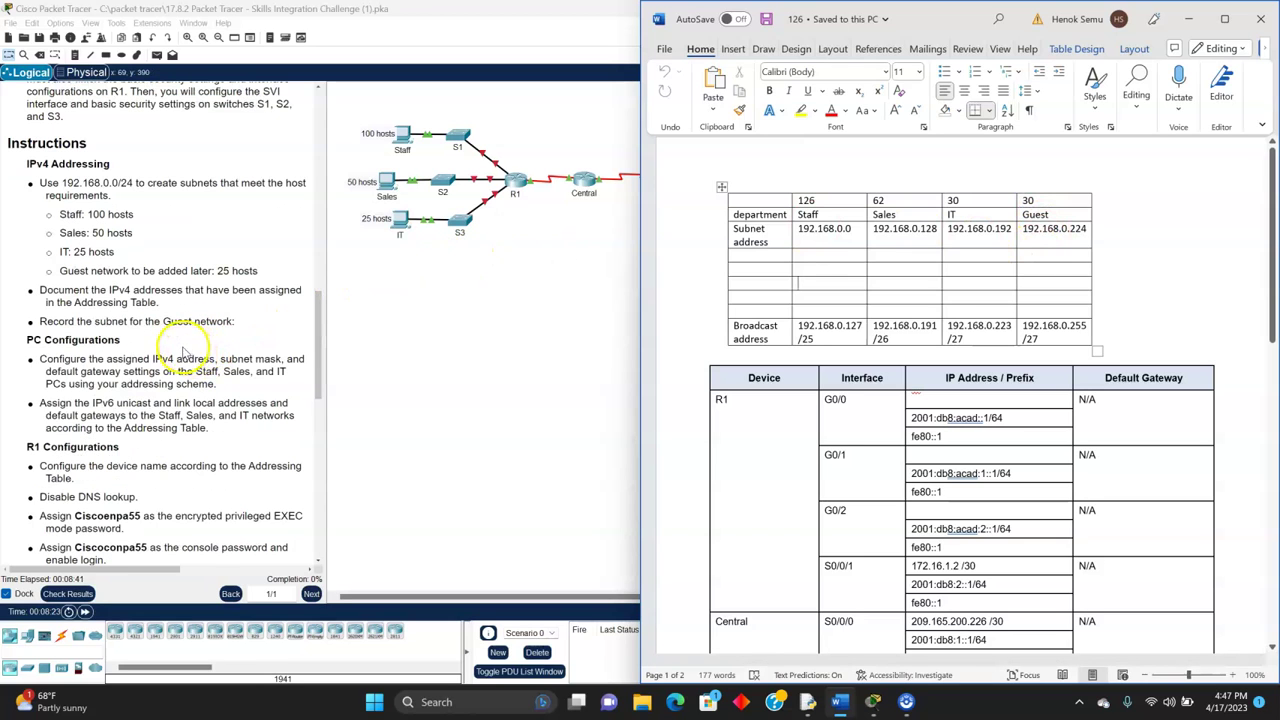
{"action": "scroll", "coordinate": [150, 312], "scroll_direction": "down", "scroll_amount": 1}
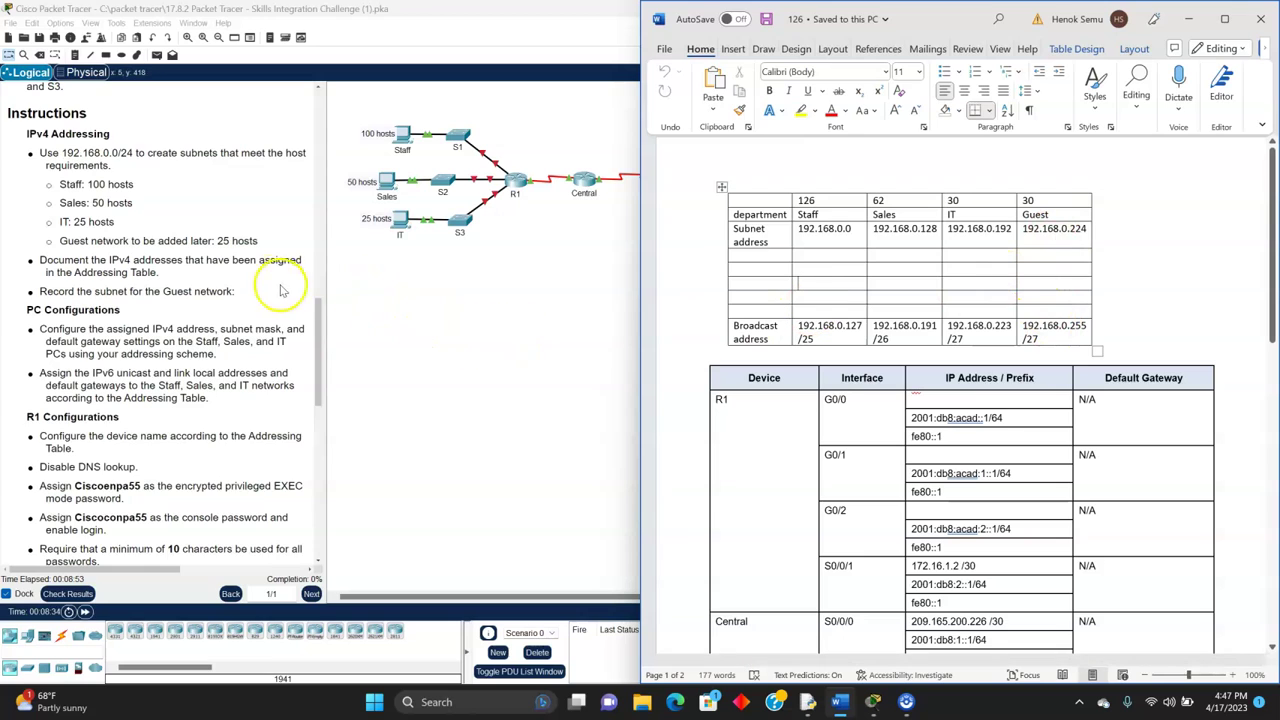
{"action": "scroll", "coordinate": [270, 285], "scroll_direction": "down", "scroll_amount": 1}
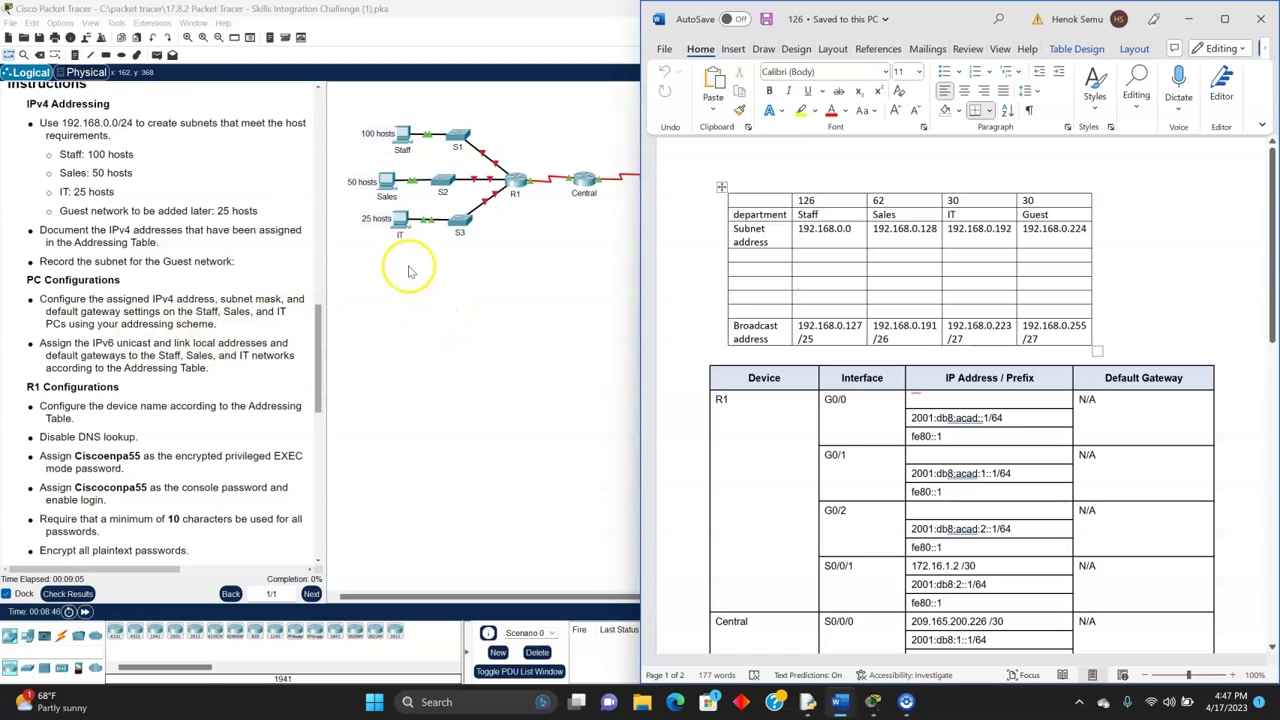
- Tile Packet Tracer left and the subnet document right, with the Staff PC's IP Configuration open
{"action": "left_click", "coordinate": [404, 131]}
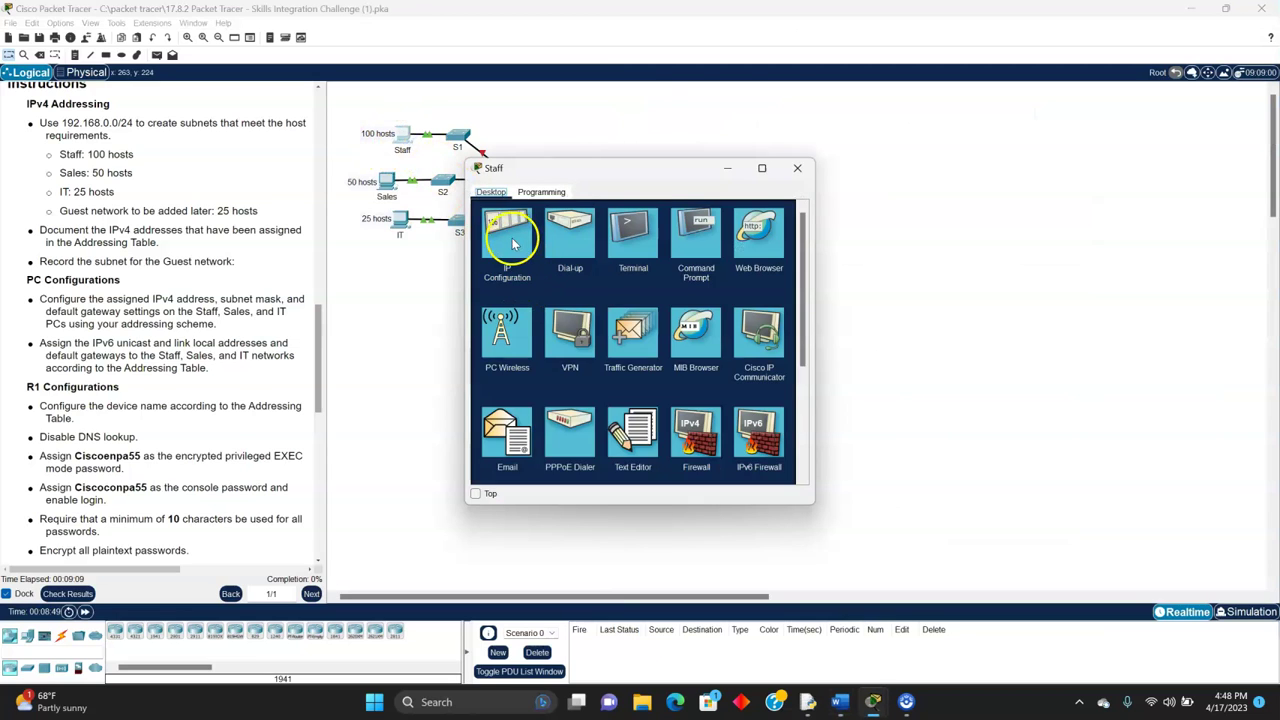
{"action": "left_click", "coordinate": [511, 238]}
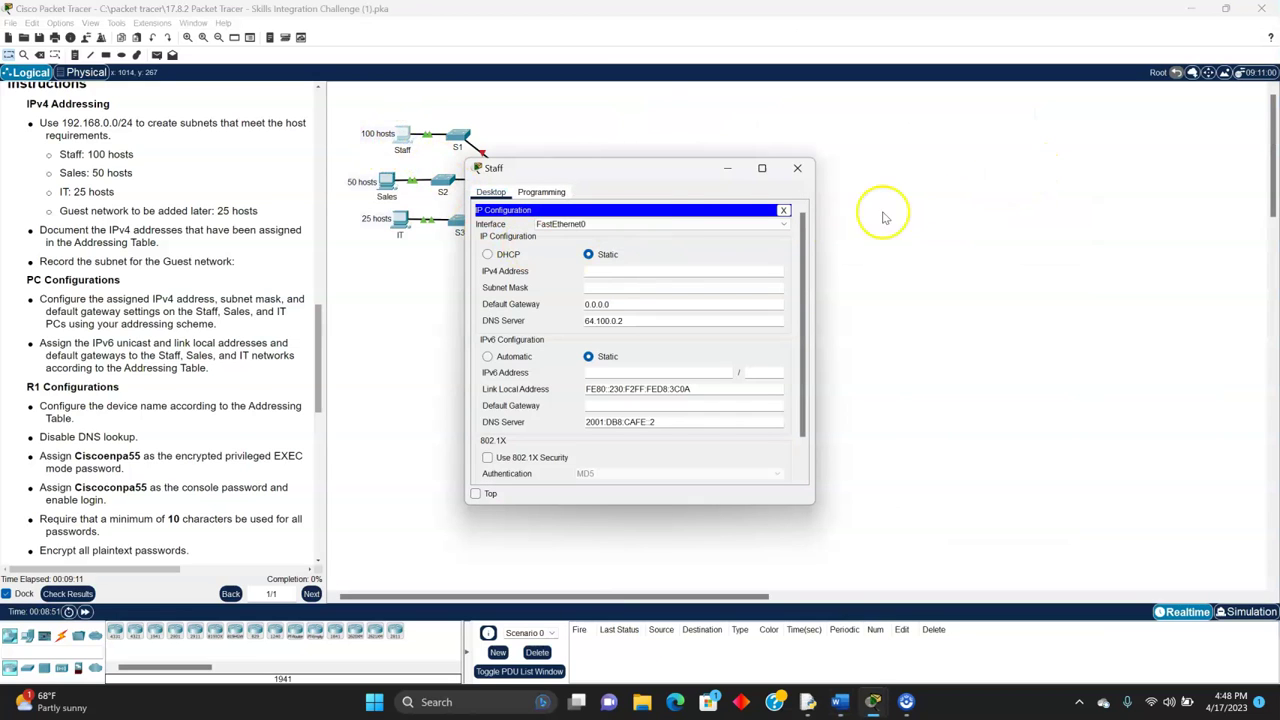
{"action": "left_click", "coordinate": [797, 168]}
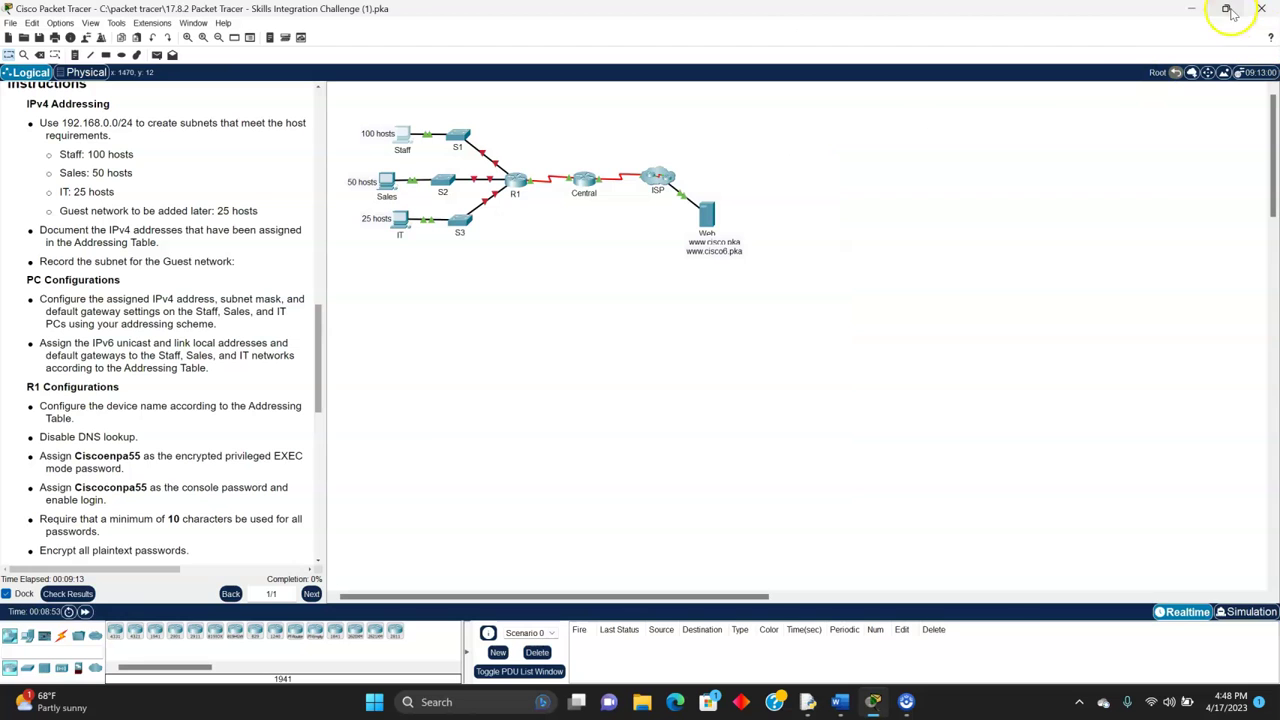
{"action": "left_click", "coordinate": [839, 701]}
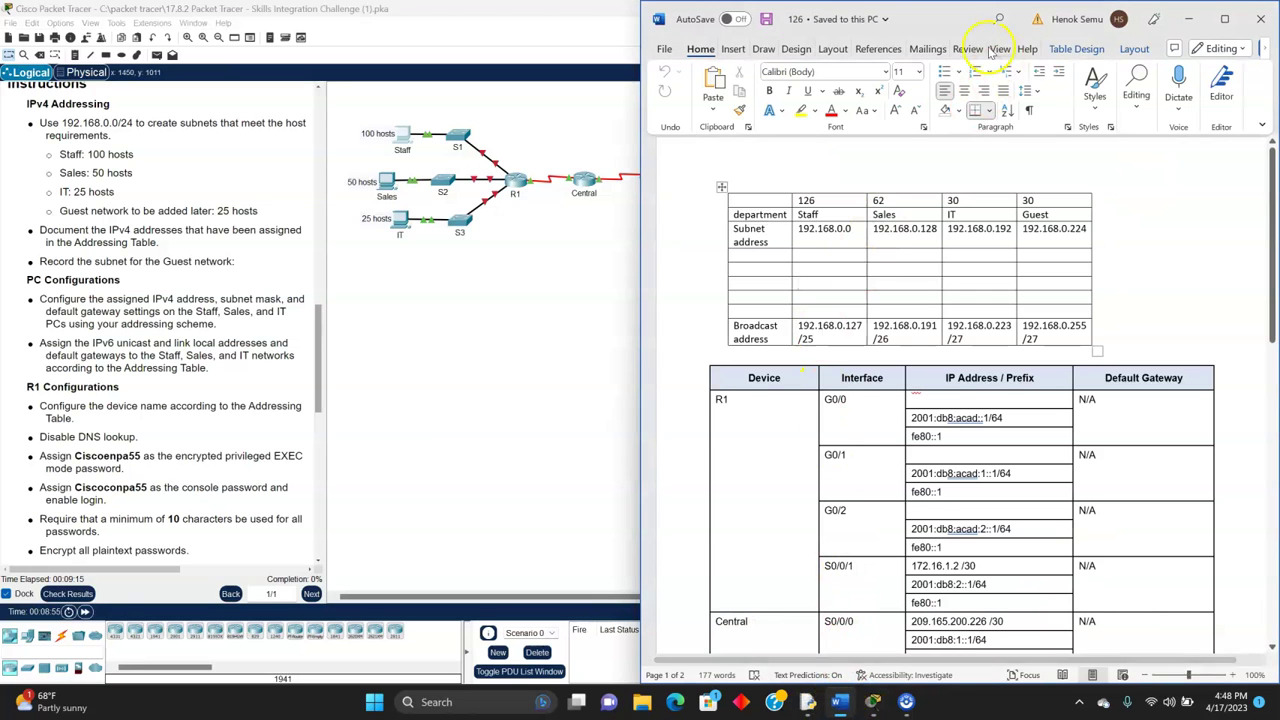
{"action": "left_click_drag", "start_coordinate": [990, 52], "coordinate": [1279, 150]}
{"action": "left_click", "coordinate": [155, 263]}
{"action": "left_click", "coordinate": [381, 148]}
{"action": "left_click", "coordinate": [515, 240]}
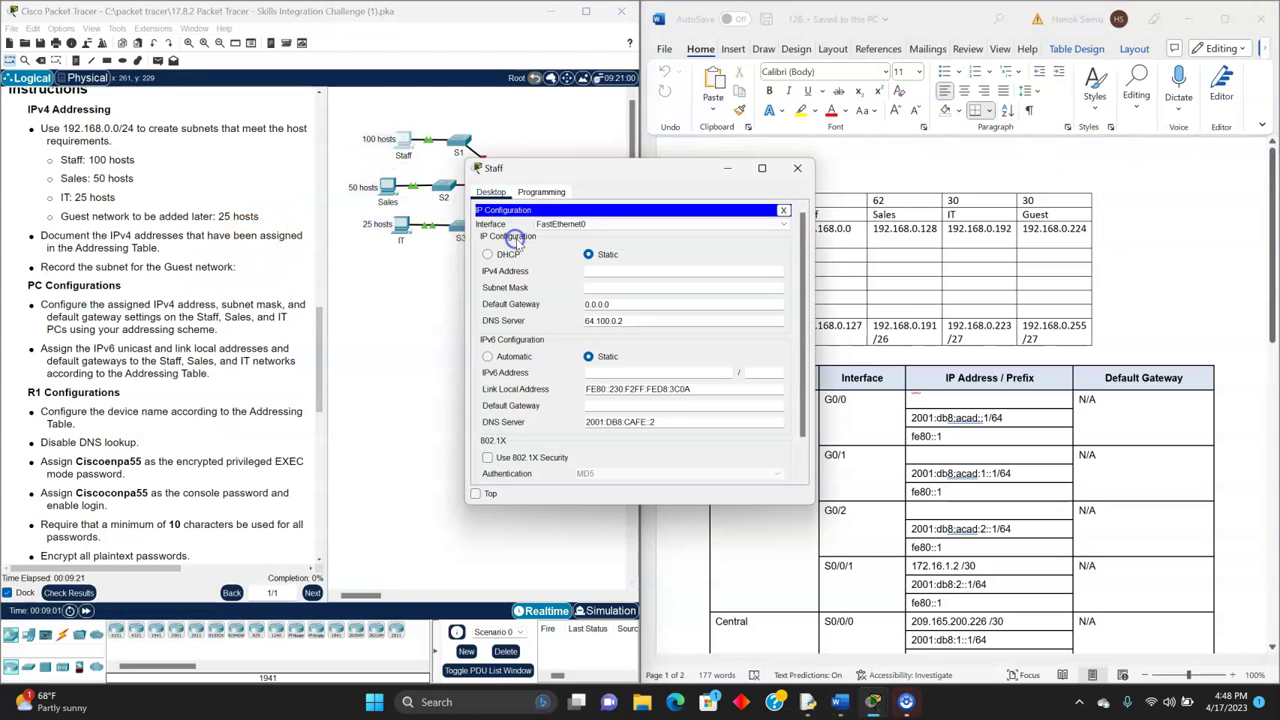
{"action": "left_click_drag", "start_coordinate": [623, 171], "coordinate": [499, 171]}
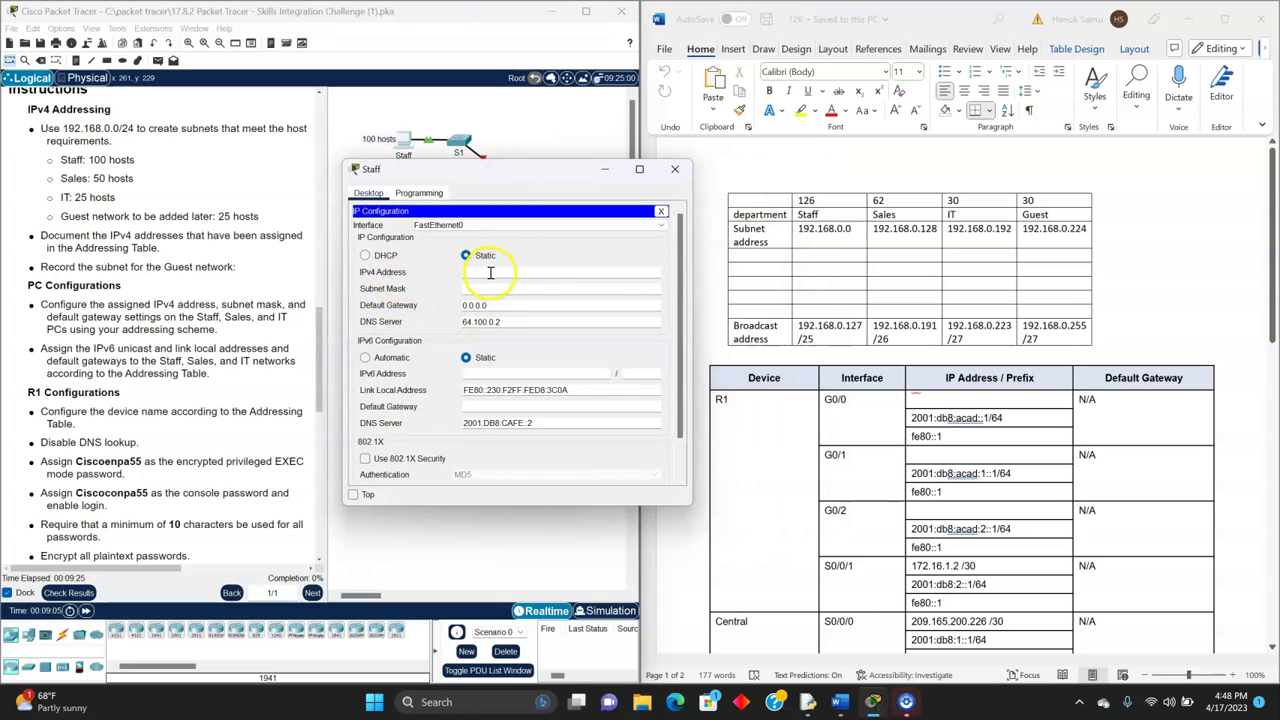
- Set the Staff PC's static IPv4 address 192.168.0.5 with mask 255.255.255.128
{"action": "left_click", "coordinate": [491, 274]}
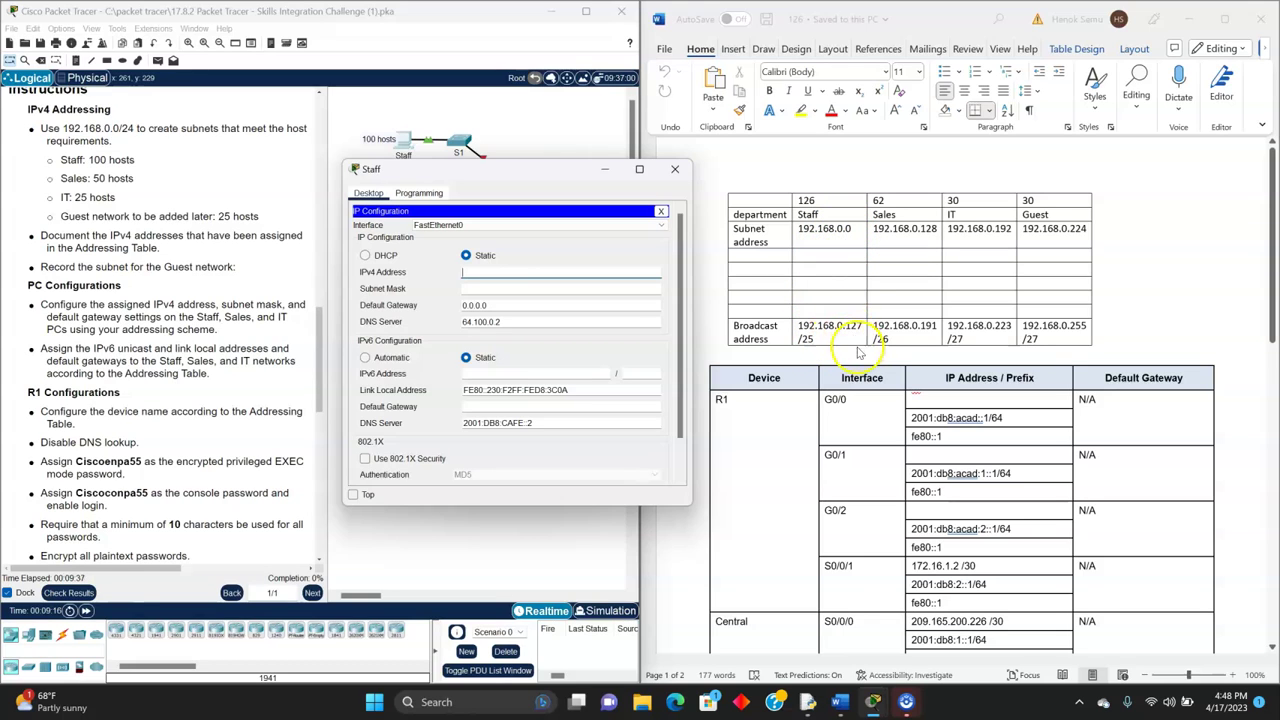
{"action": "left_click", "coordinate": [516, 266]}
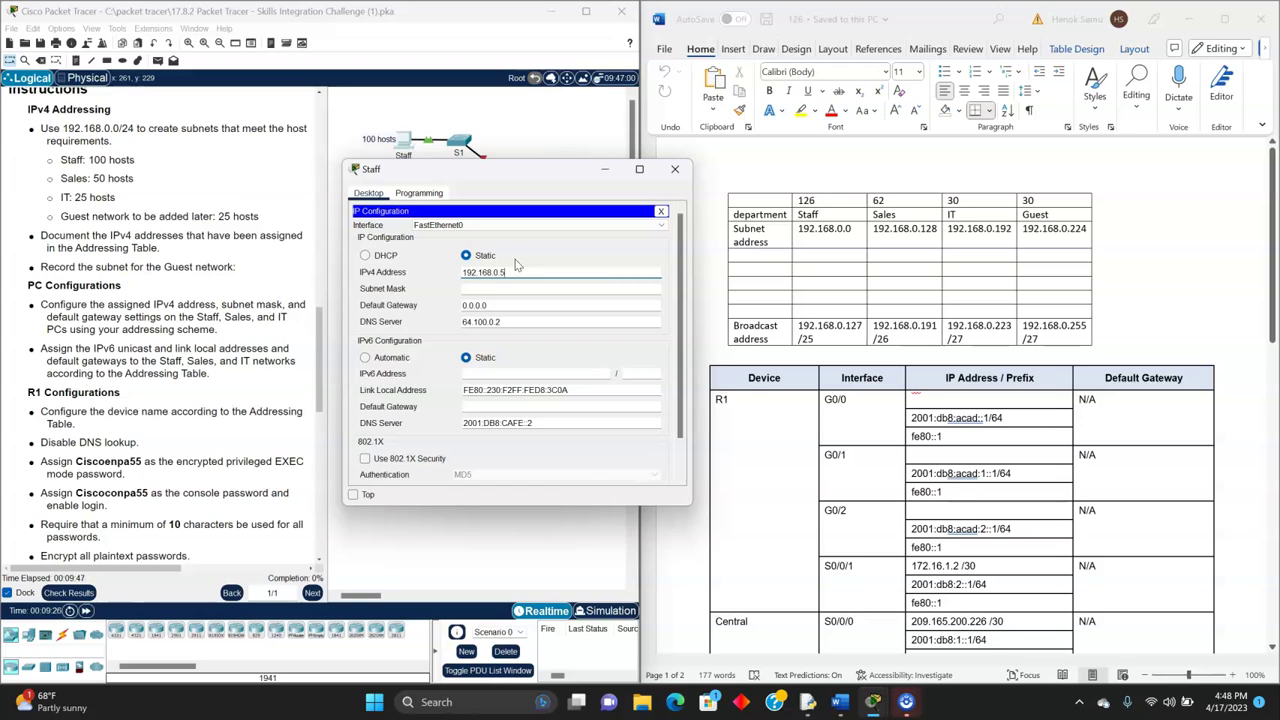
{"action": "left_click", "coordinate": [489, 289]}
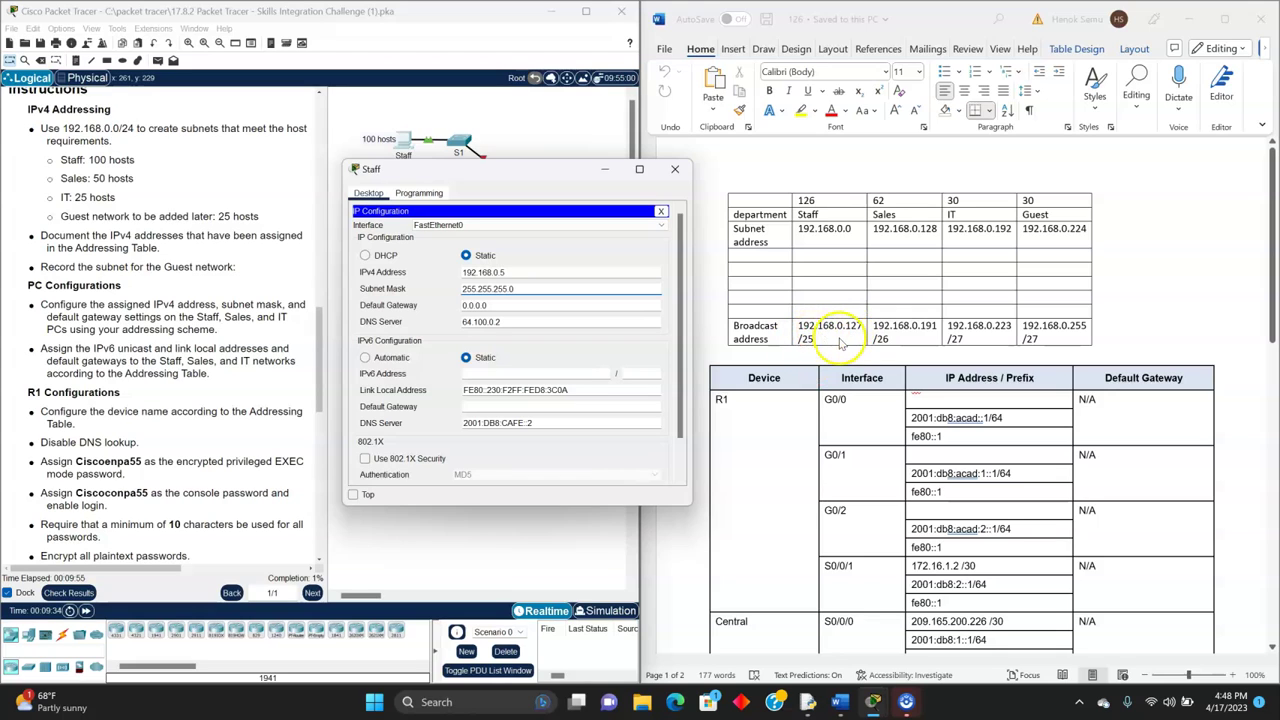
{"action": "left_click", "coordinate": [470, 288]}
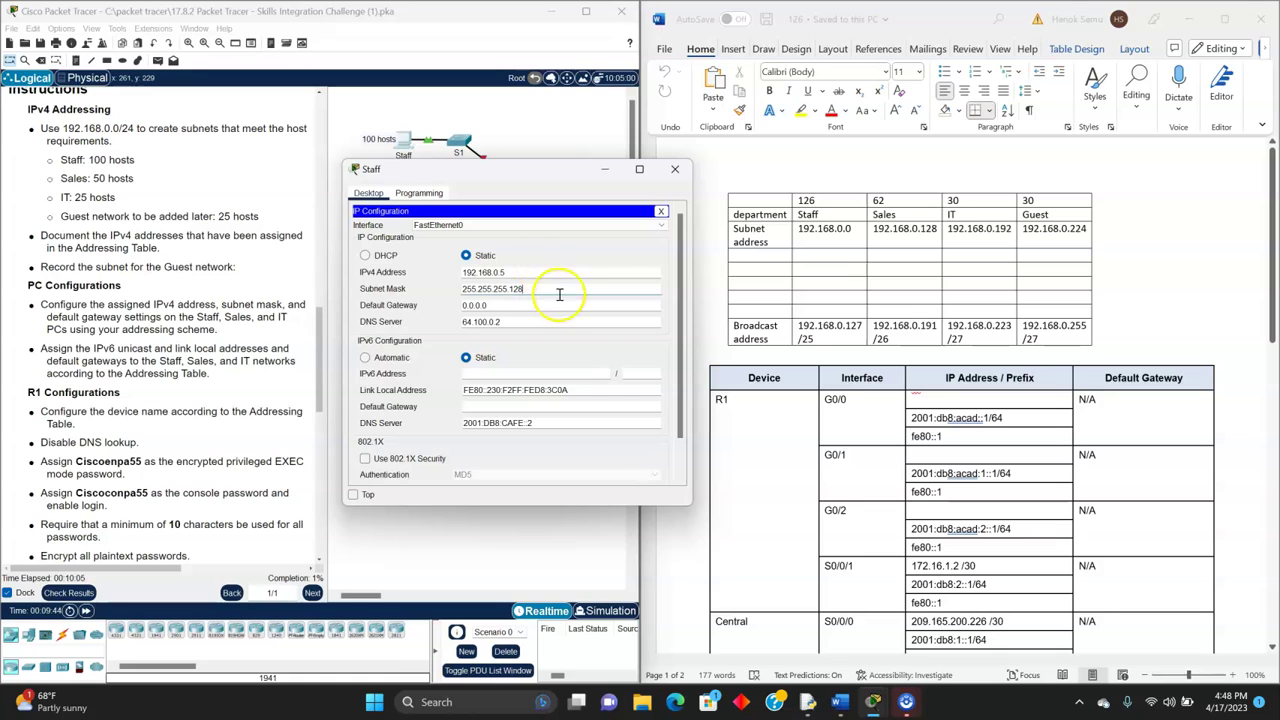
{"action": "left_click", "coordinate": [527, 308]}
{"action": "left_click_drag", "start_coordinate": [527, 178], "coordinate": [492, 168]}
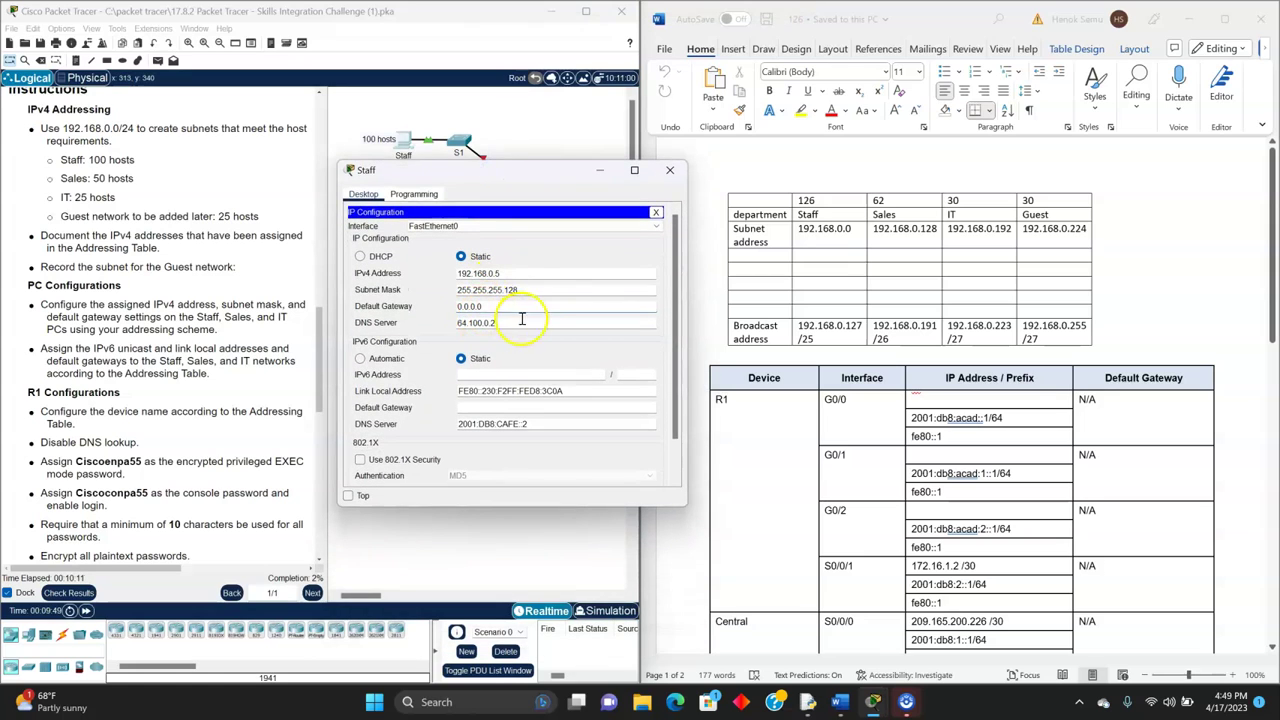
{"action": "left_click", "coordinate": [491, 374]}
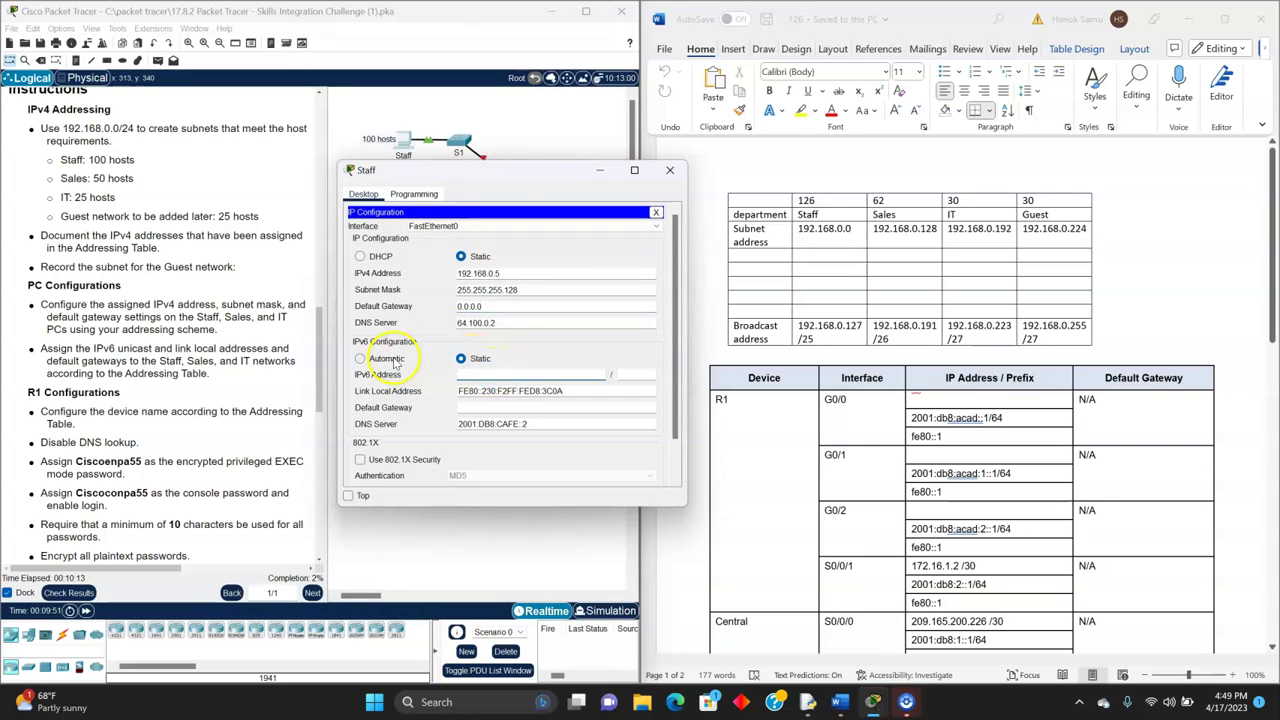
- Attempt the Staff PC's IPv6 address, dismissing the resulting invalid IPv6 address error
{"action": "scroll", "coordinate": [960, 432], "scroll_direction": "down", "scroll_amount": 5}
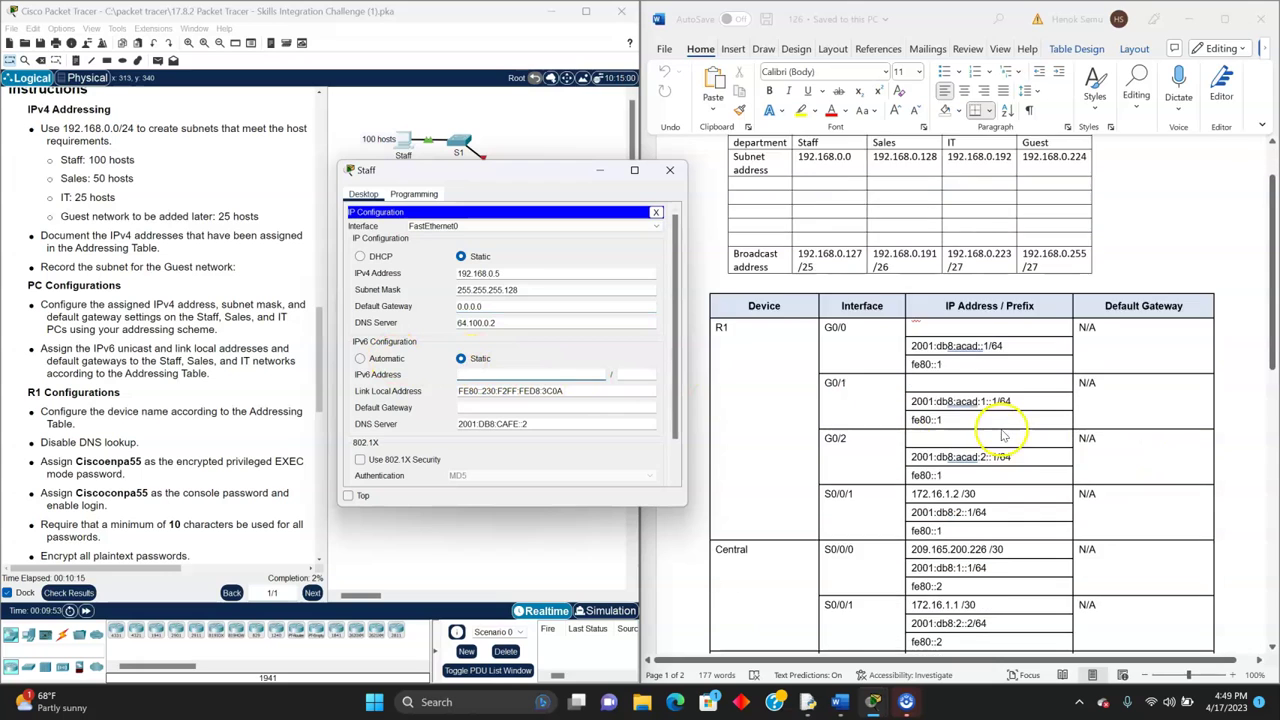
{"action": "scroll", "coordinate": [1003, 437], "scroll_direction": "down", "scroll_amount": 1}
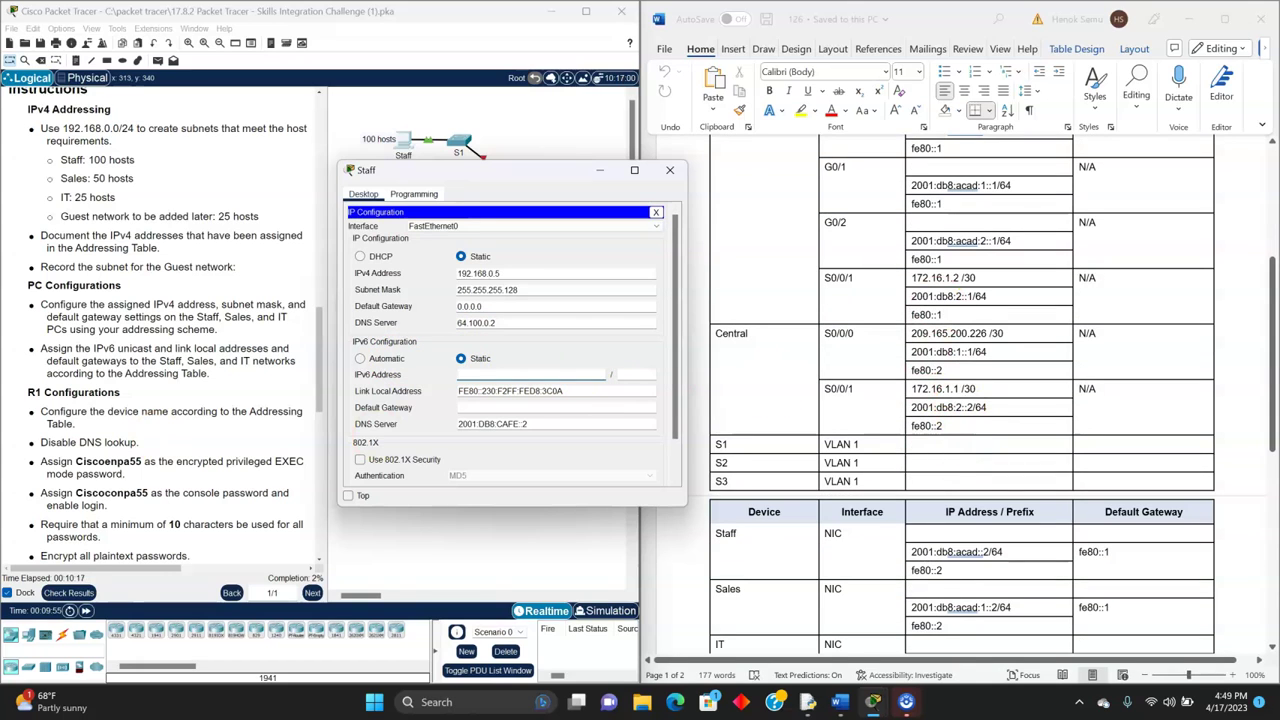
{"action": "scroll", "coordinate": [22, 352], "scroll_direction": "up", "scroll_amount": 5}
{"action": "scroll", "coordinate": [22, 352], "scroll_direction": "up", "scroll_amount": 10}
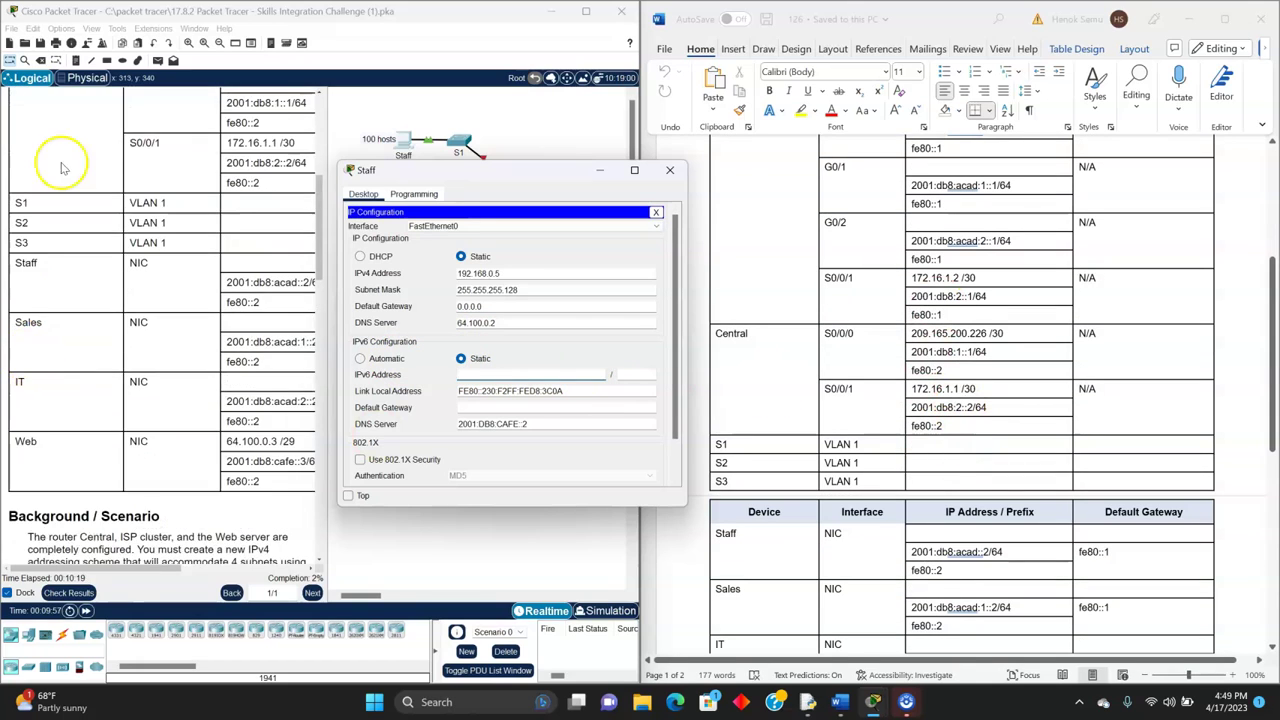
{"action": "scroll", "coordinate": [60, 340], "scroll_direction": "down", "scroll_amount": 10}
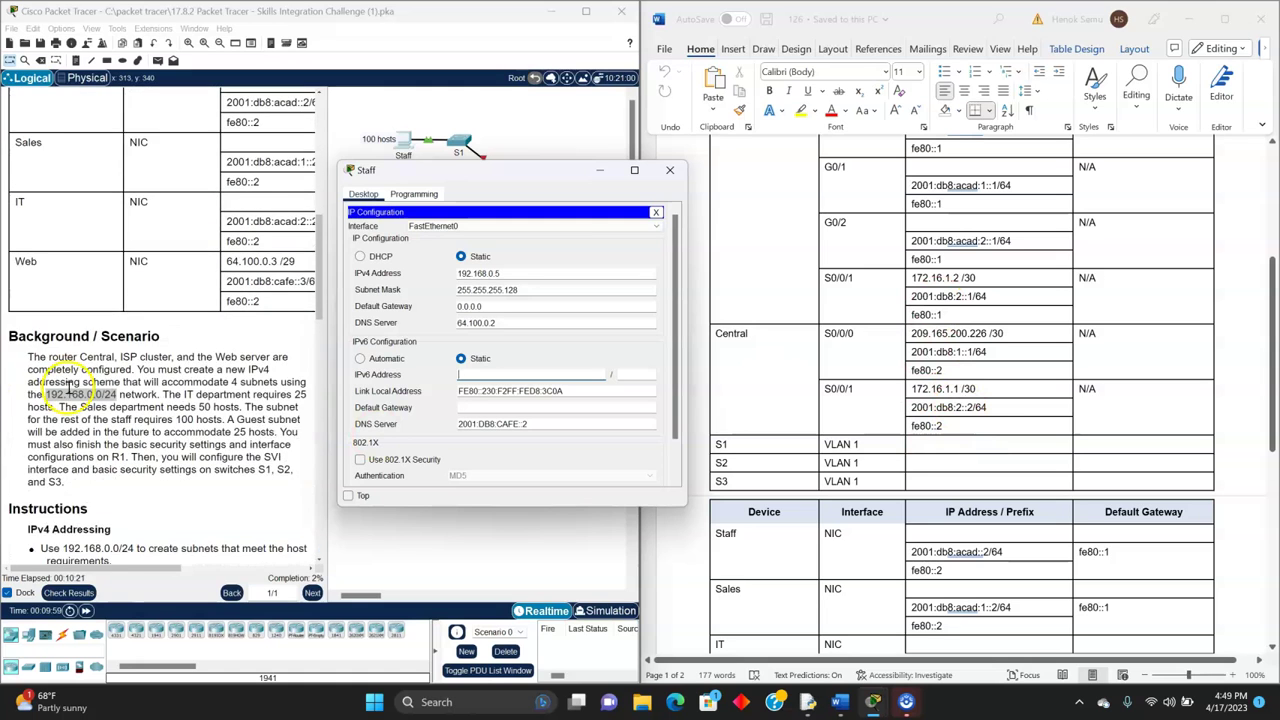
{"action": "scroll", "coordinate": [937, 511], "scroll_direction": "up", "scroll_amount": 5}
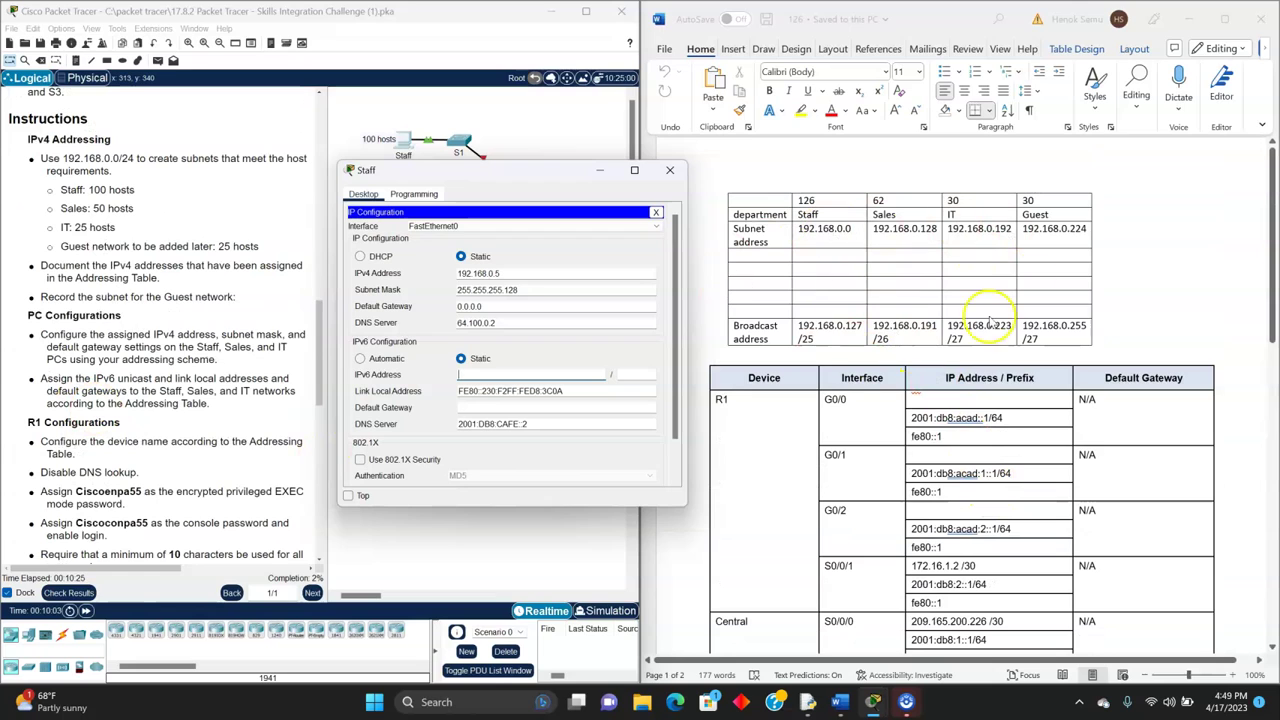
{"action": "scroll", "coordinate": [1015, 460], "scroll_direction": "down", "scroll_amount": 2}
{"action": "scroll", "coordinate": [1008, 455], "scroll_direction": "down", "scroll_amount": 2}
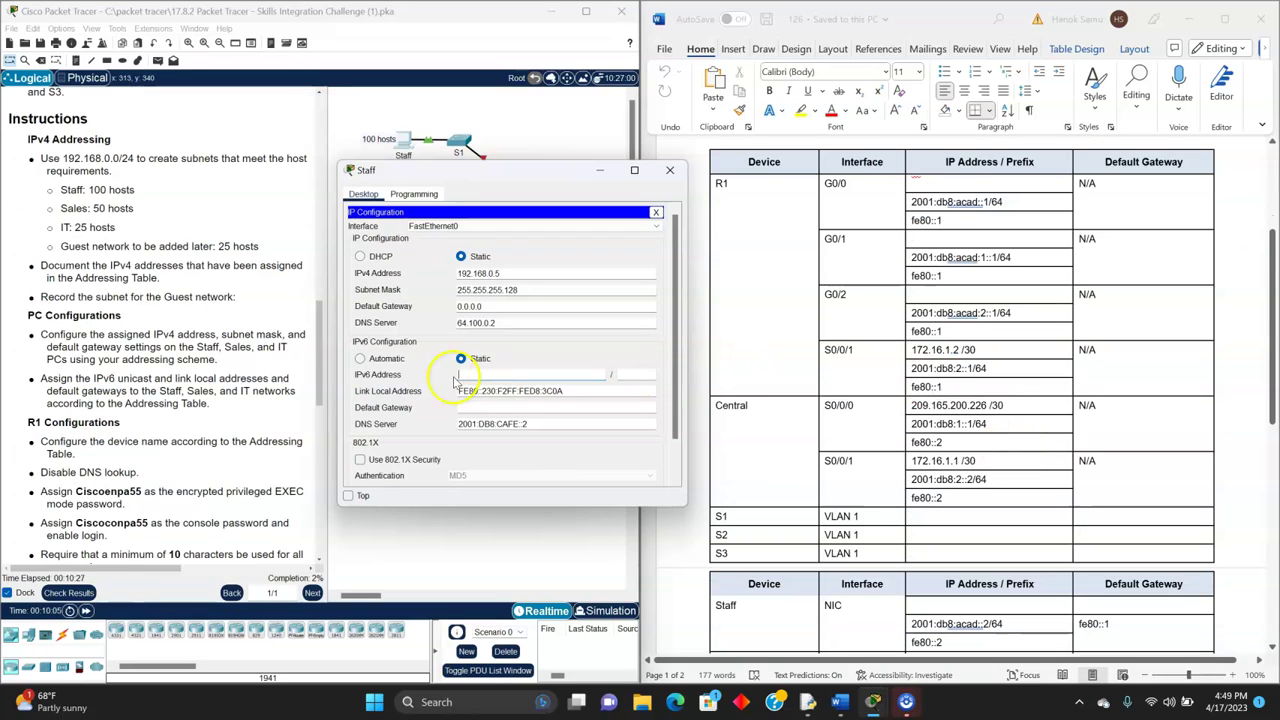
{"action": "scroll", "coordinate": [872, 395], "scroll_direction": "down", "scroll_amount": 2}
{"action": "scroll", "coordinate": [872, 395], "scroll_direction": "down", "scroll_amount": 1}
{"action": "scroll", "coordinate": [878, 395], "scroll_direction": "up", "scroll_amount": 1}
{"action": "scroll", "coordinate": [884, 395], "scroll_direction": "down", "scroll_amount": 2}
{"action": "scroll", "coordinate": [884, 395], "scroll_direction": "down", "scroll_amount": 1}
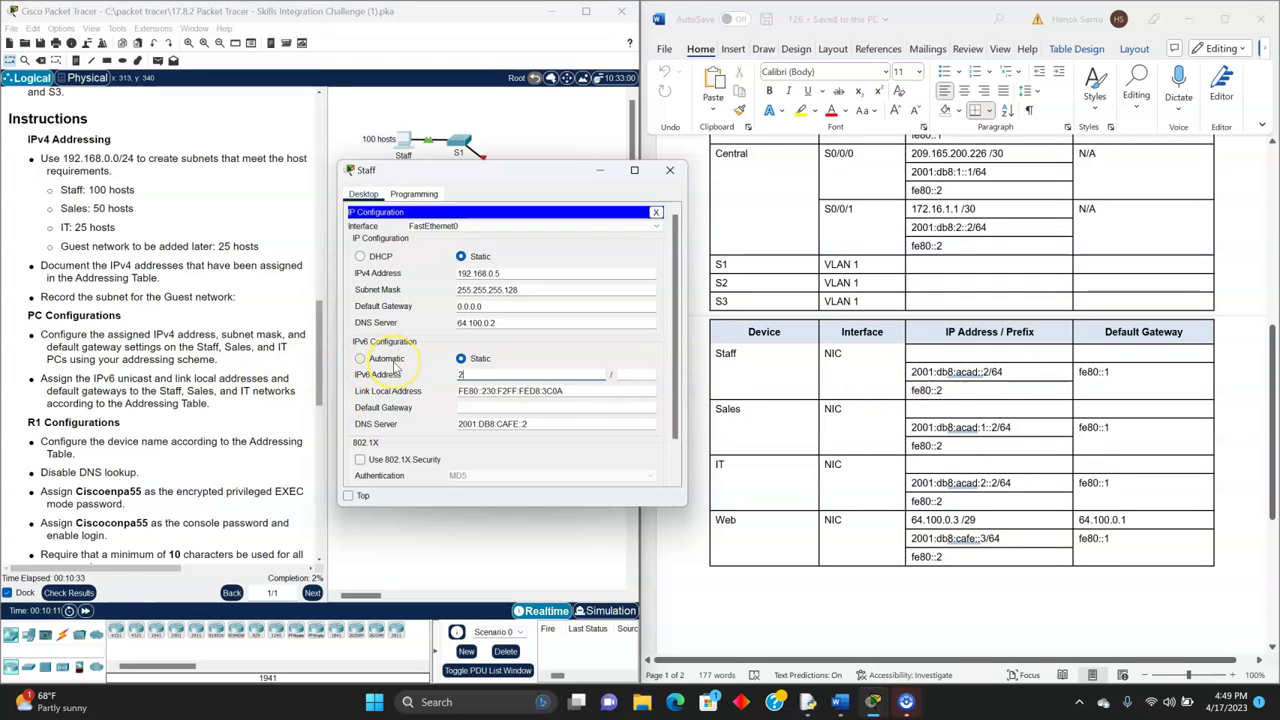
{"action": "type", "text": "db8:acad::2"}
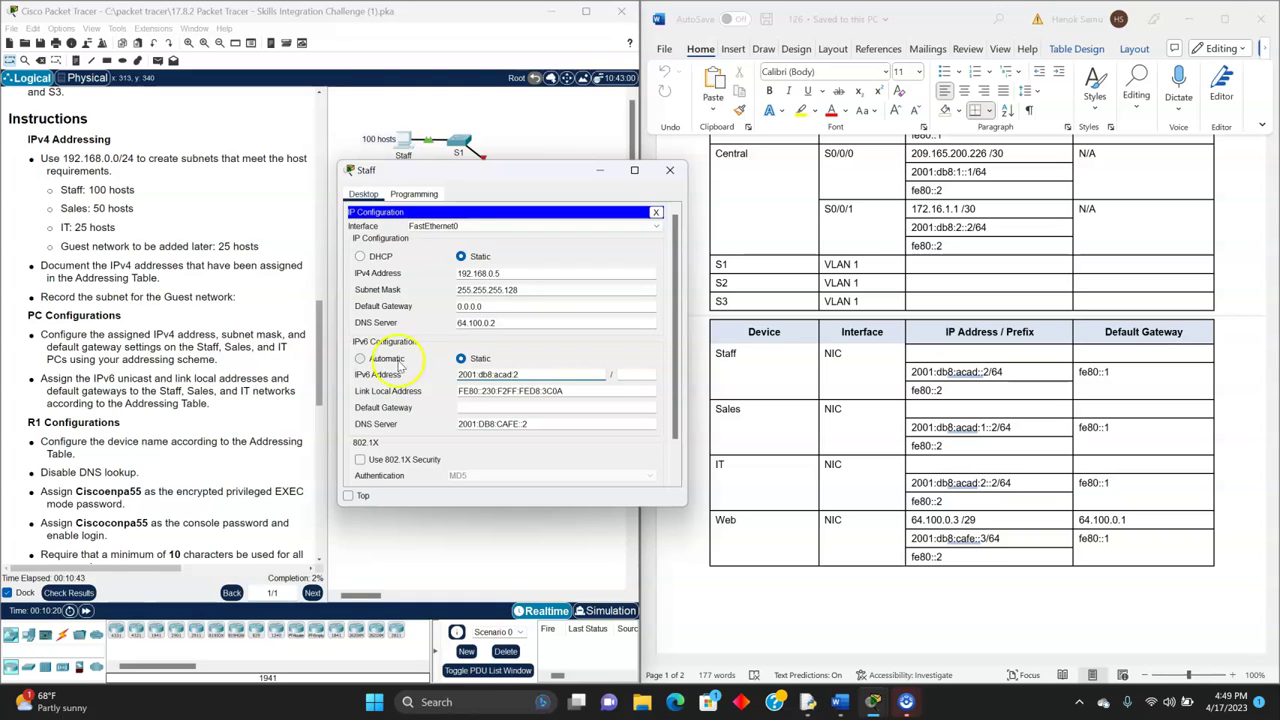
{"action": "left_click", "coordinate": [632, 375]}
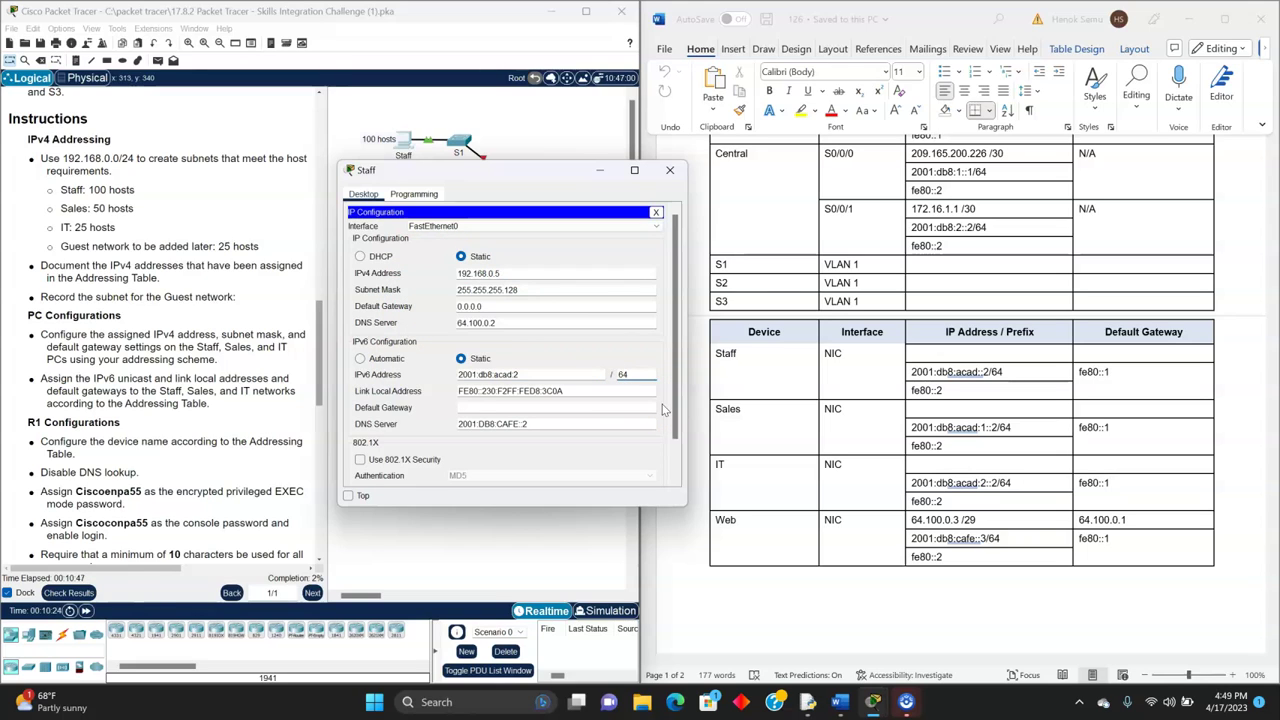
{"action": "left_click", "coordinate": [623, 373]}
{"action": "left_click", "coordinate": [570, 390]}
{"action": "left_click", "coordinate": [583, 391]}
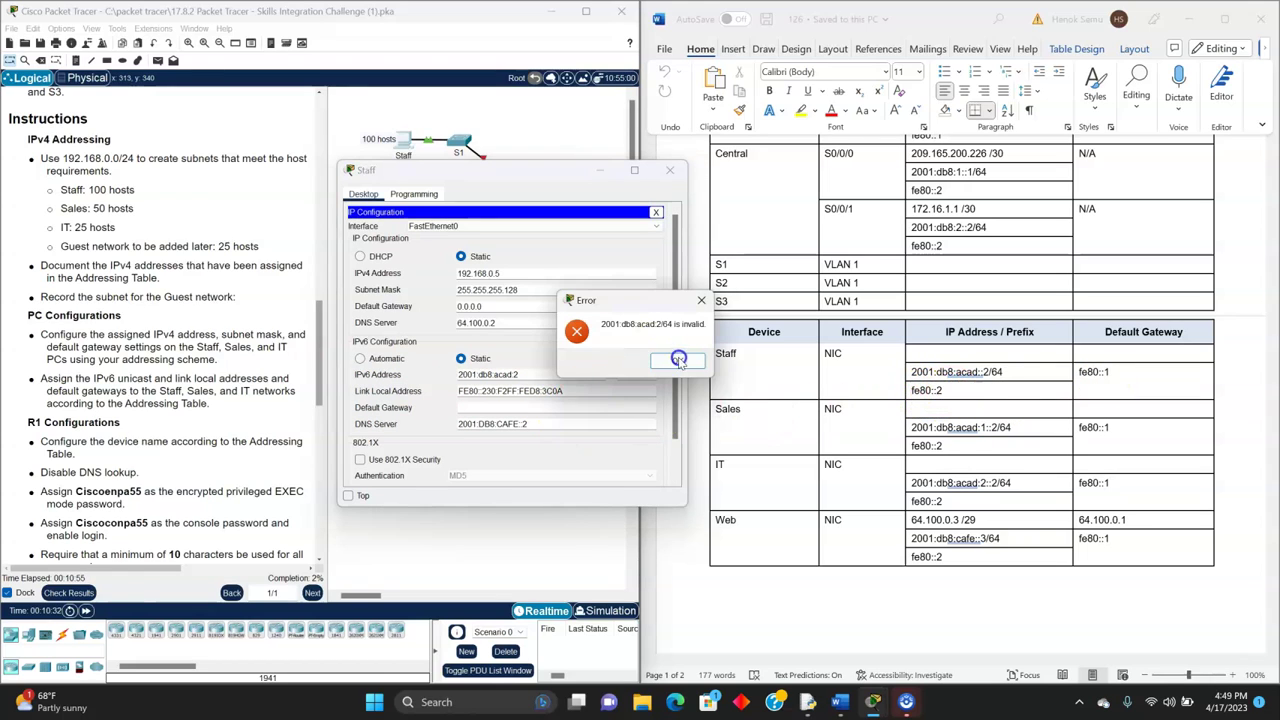
{"action": "left_click", "coordinate": [673, 358]}
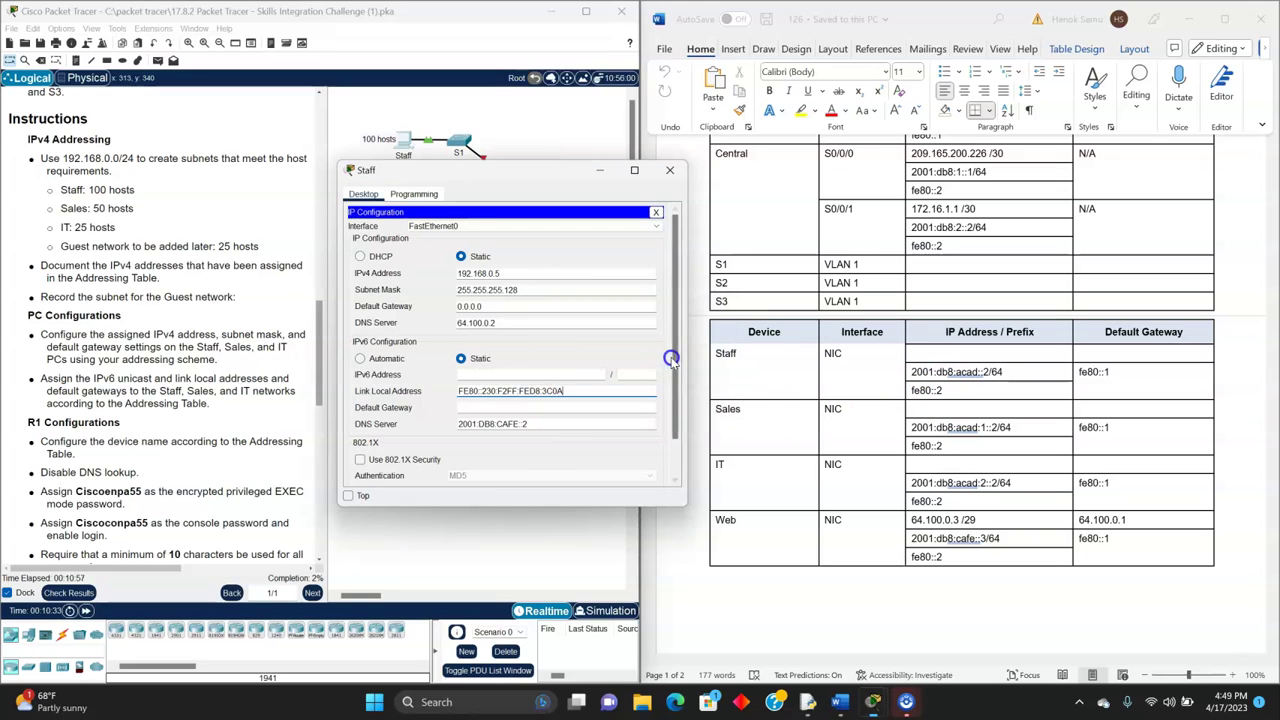
- Re-enter the Staff PC's IPv6 address 2001:db8:acad::2 with prefix length 64
{"action": "left_click", "coordinate": [497, 373]}
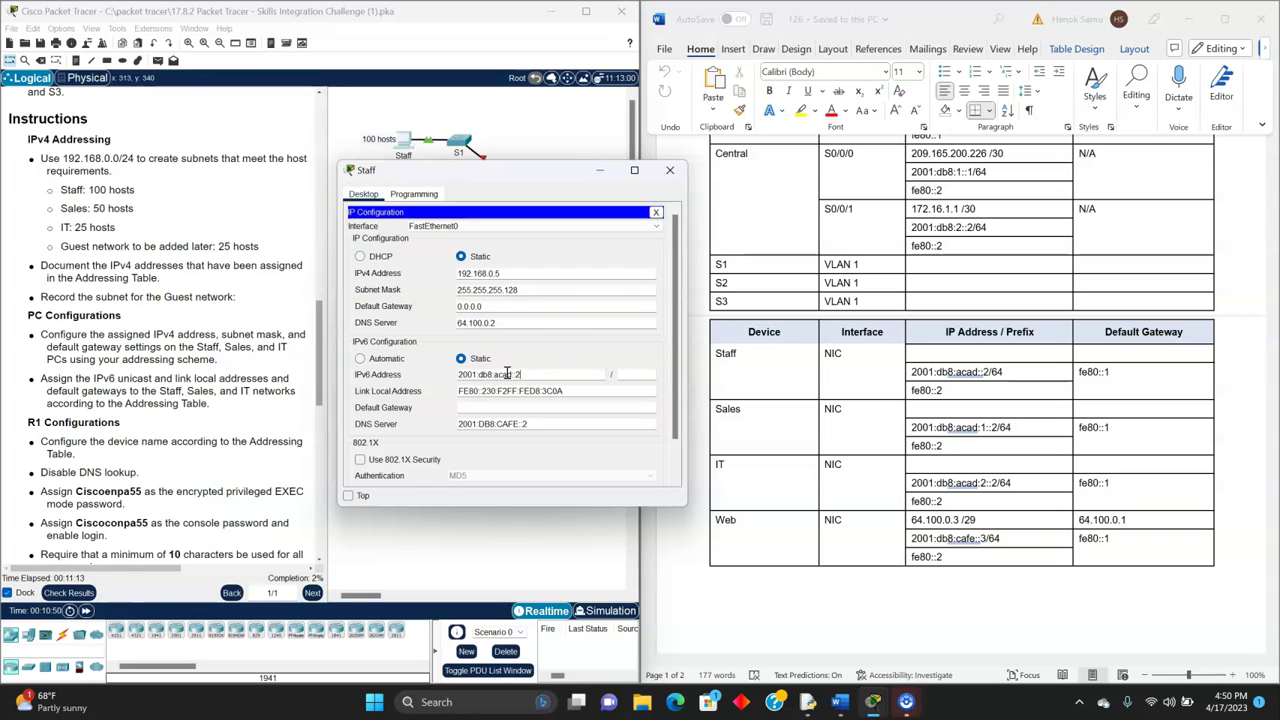
{"action": "left_click", "coordinate": [647, 375]}
{"action": "type", "text": "64"}
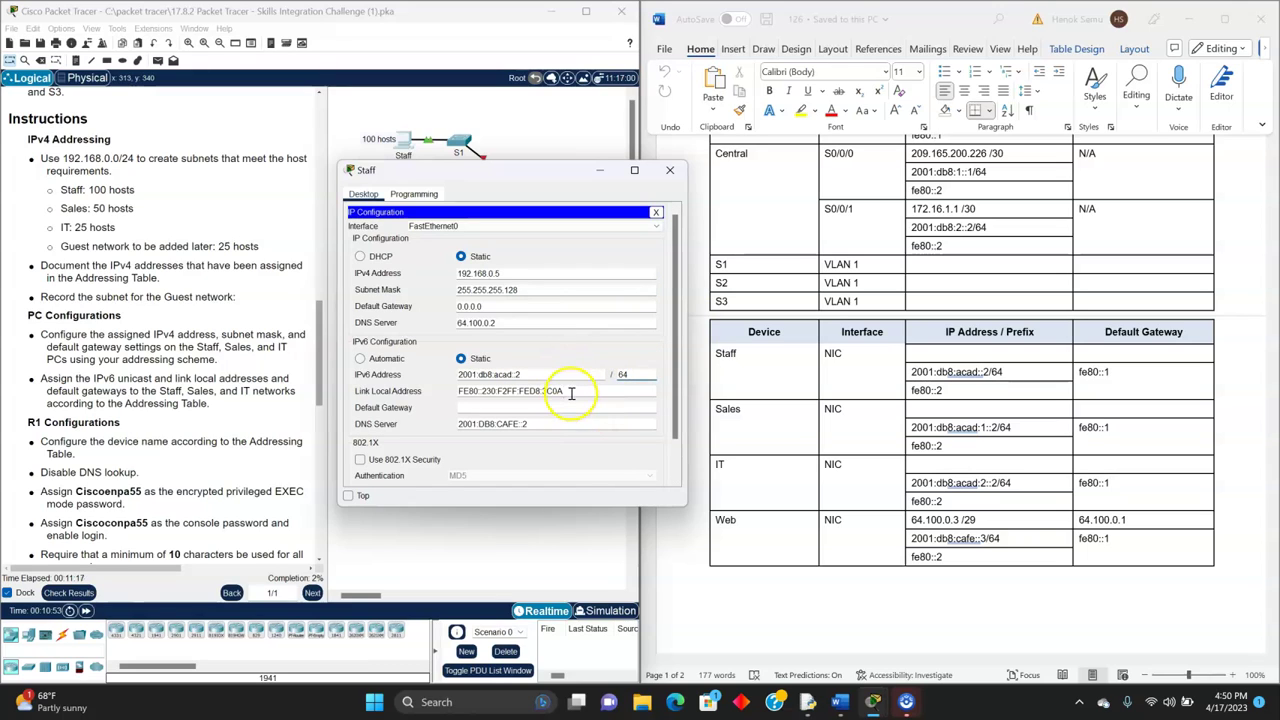
{"action": "left_click", "coordinate": [688, 446]}
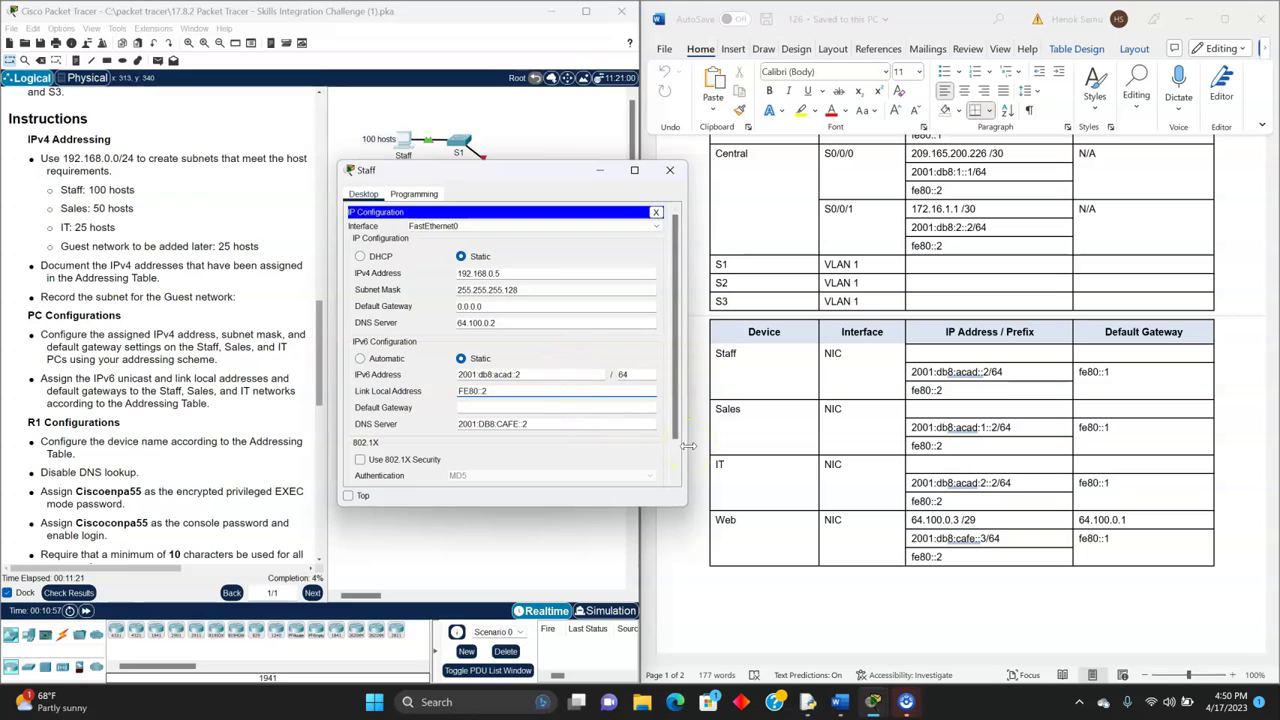
{"action": "left_click", "coordinate": [925, 392]}
- Set link-local FE80::2 and IPv6 gateway fe80::1, then close the Staff PC window
{"action": "left_click", "coordinate": [465, 390]}
{"action": "left_click", "coordinate": [479, 408]}
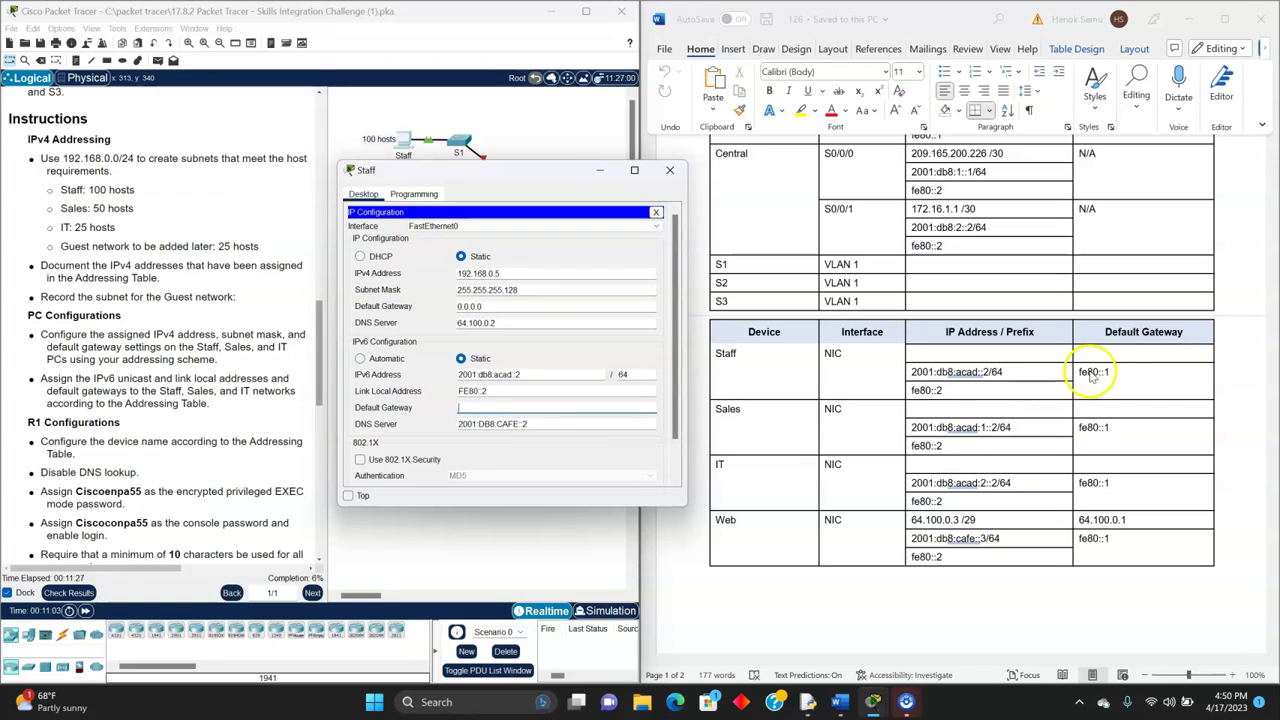
{"action": "type", "text": "fe80::1"}
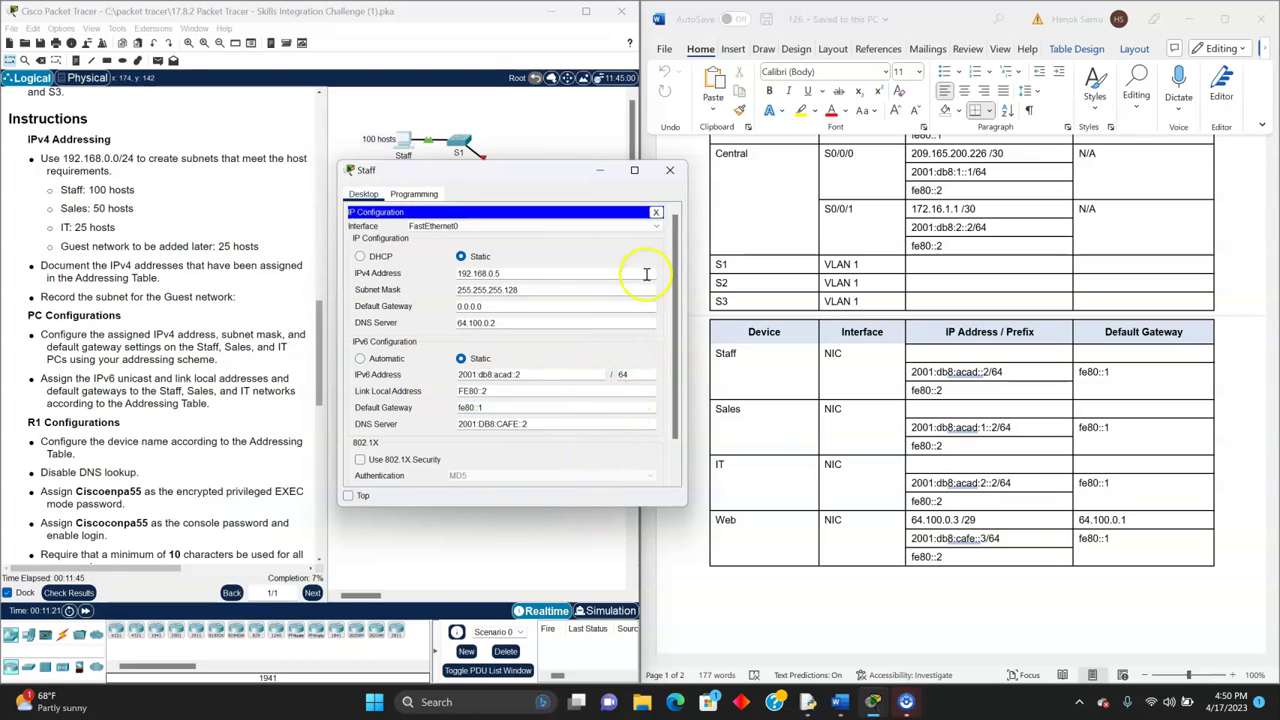
{"action": "left_click", "coordinate": [669, 170]}
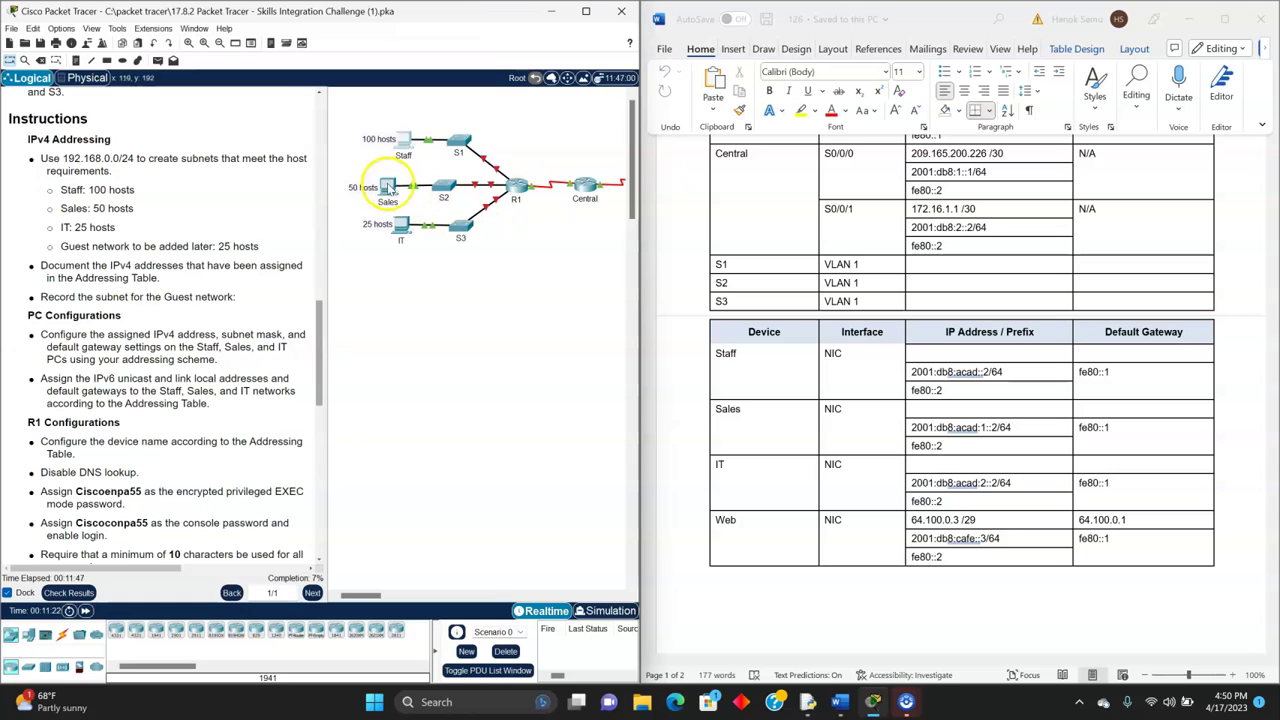
- Open the Sales PC's IP Configuration and look up its IPv6 address in the table
{"action": "left_click", "coordinate": [389, 190]}
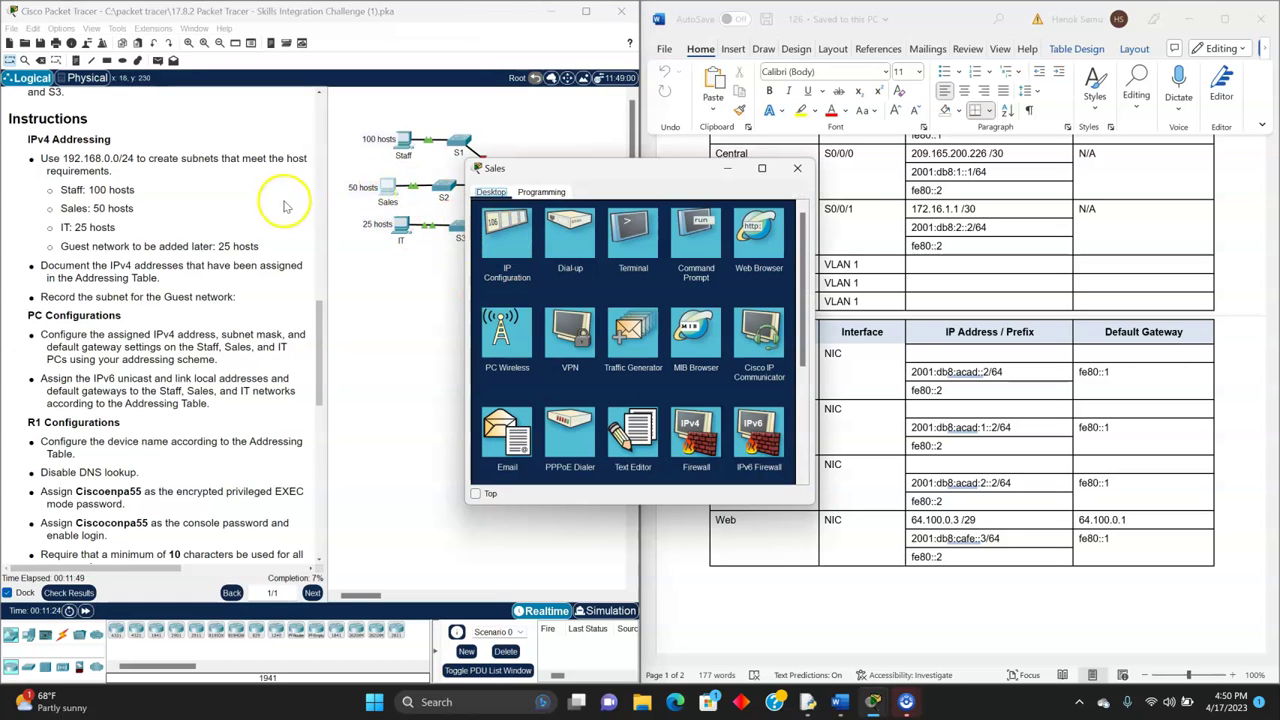
{"action": "left_click", "coordinate": [506, 236]}
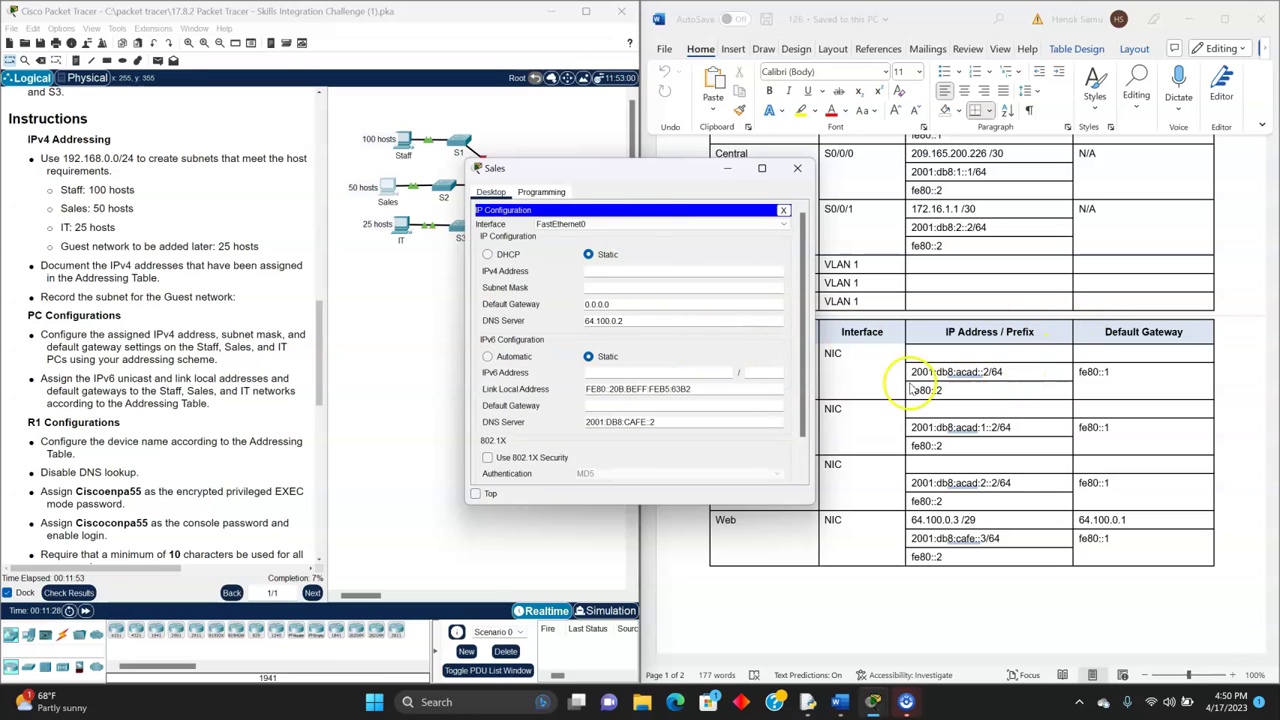
{"action": "left_click_drag", "start_coordinate": [629, 170], "coordinate": [479, 160]}
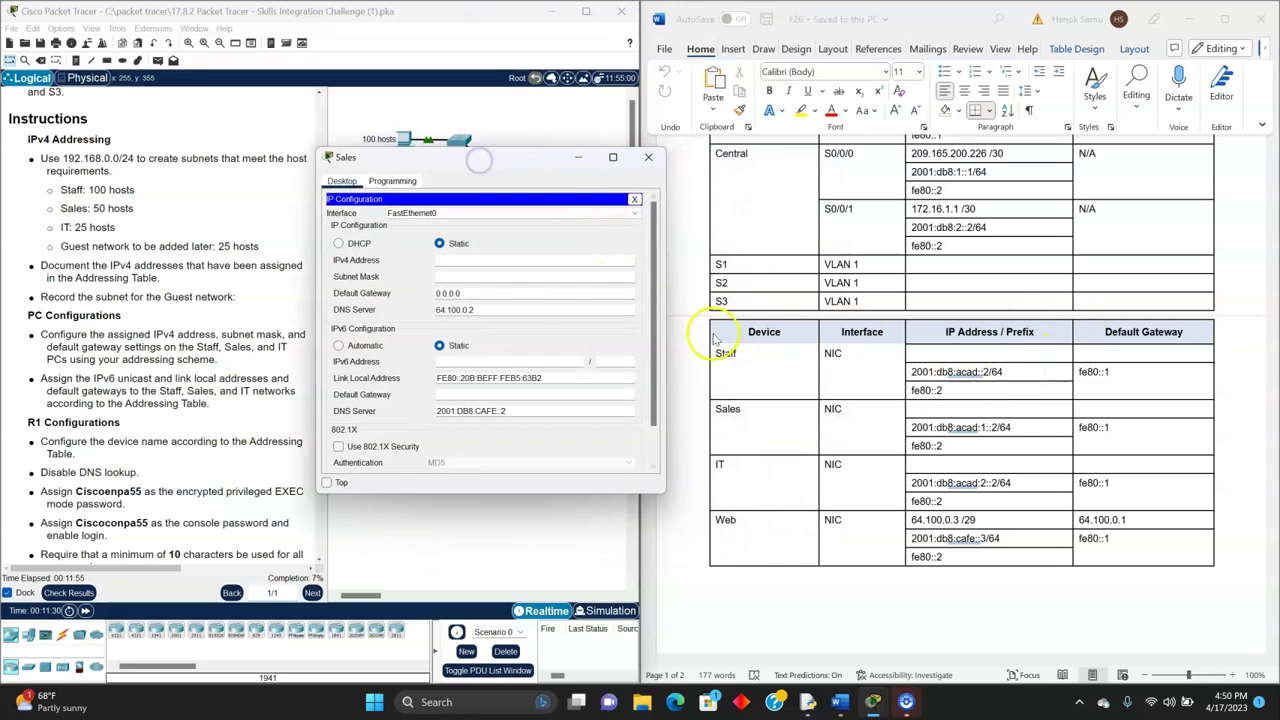
{"action": "left_click", "coordinate": [462, 361]}
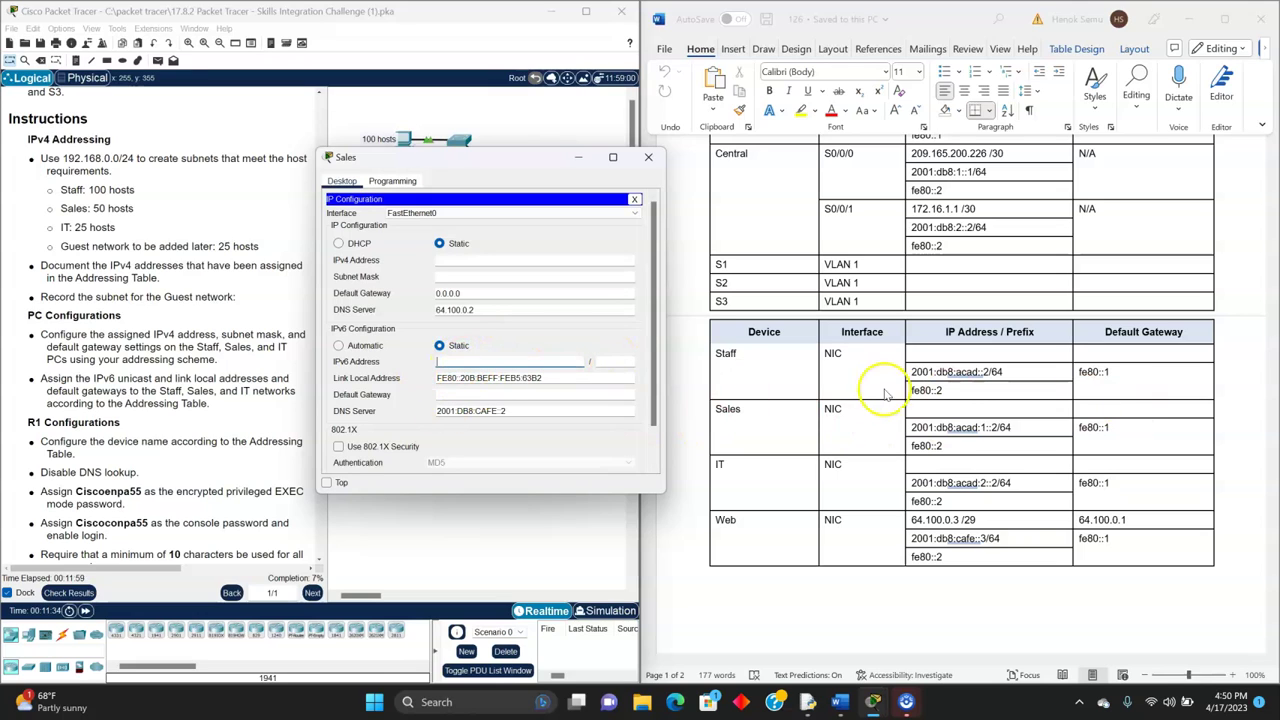
{"action": "left_click", "coordinate": [932, 427]}
{"action": "left_click_drag", "start_coordinate": [1013, 428], "coordinate": [910, 428]}
{"action": "left_click", "coordinate": [457, 259]}
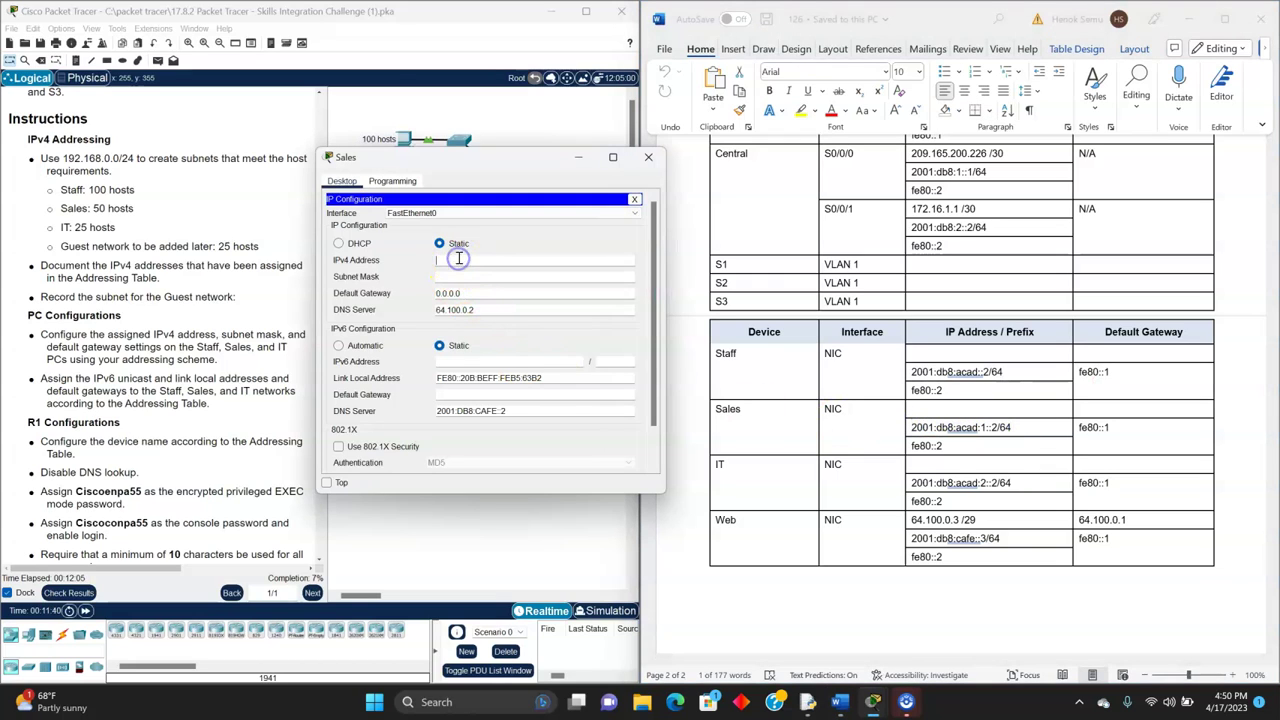
- Enter IPv6 2001:db8:acad:1::2/64, link-local FE80::2 and gateway fe80::1 on the Sales PC
{"action": "left_click", "coordinate": [461, 360]}
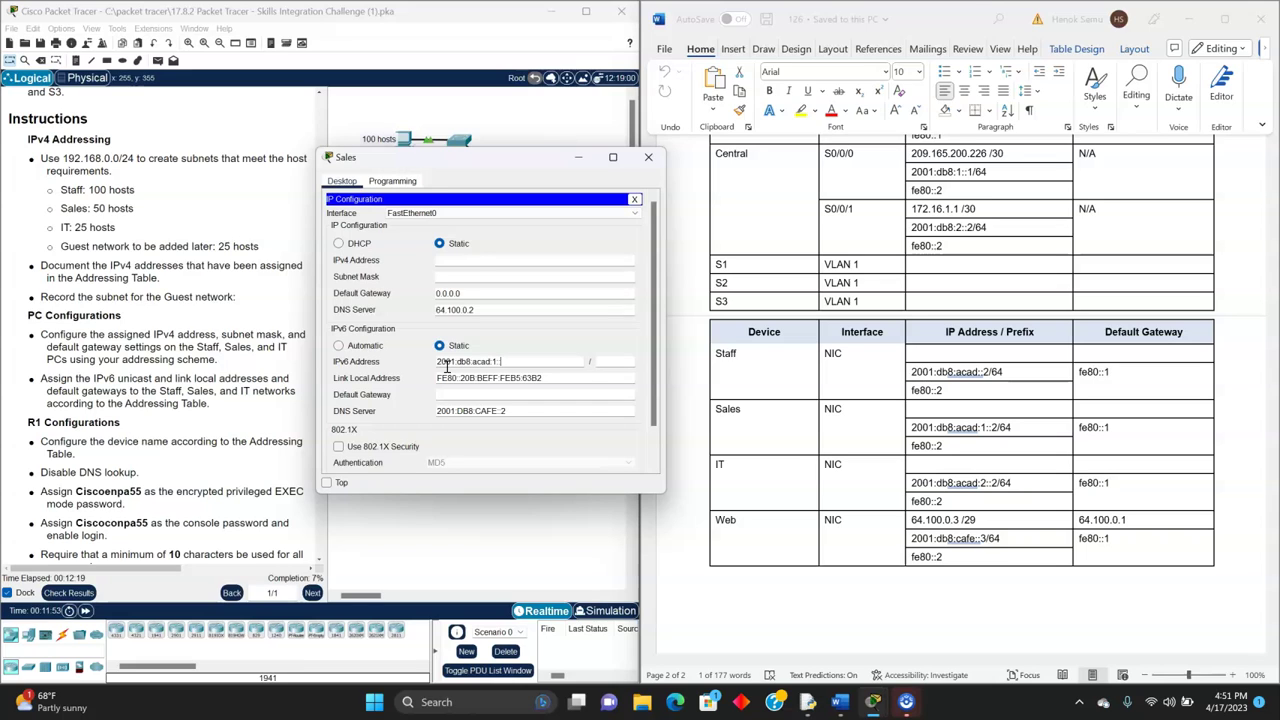
{"action": "left_click", "coordinate": [602, 364]}
{"action": "left_click", "coordinate": [550, 377]}
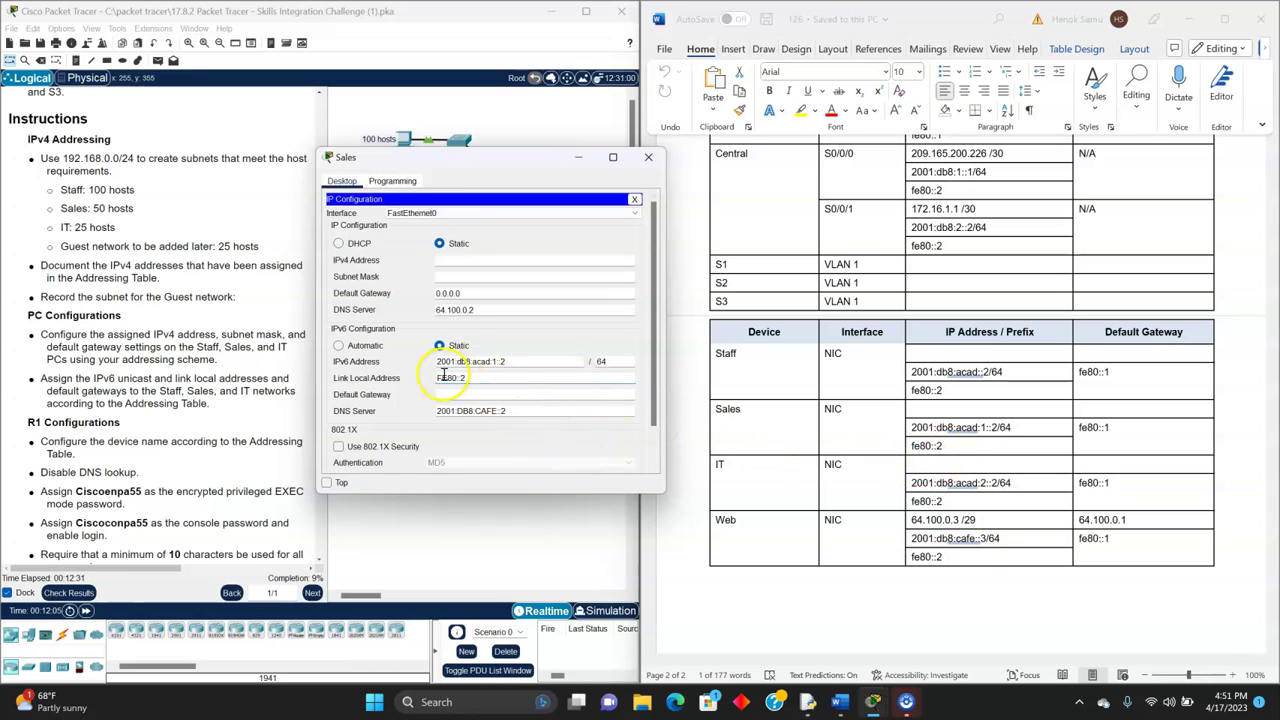
{"action": "left_click", "coordinate": [470, 395]}
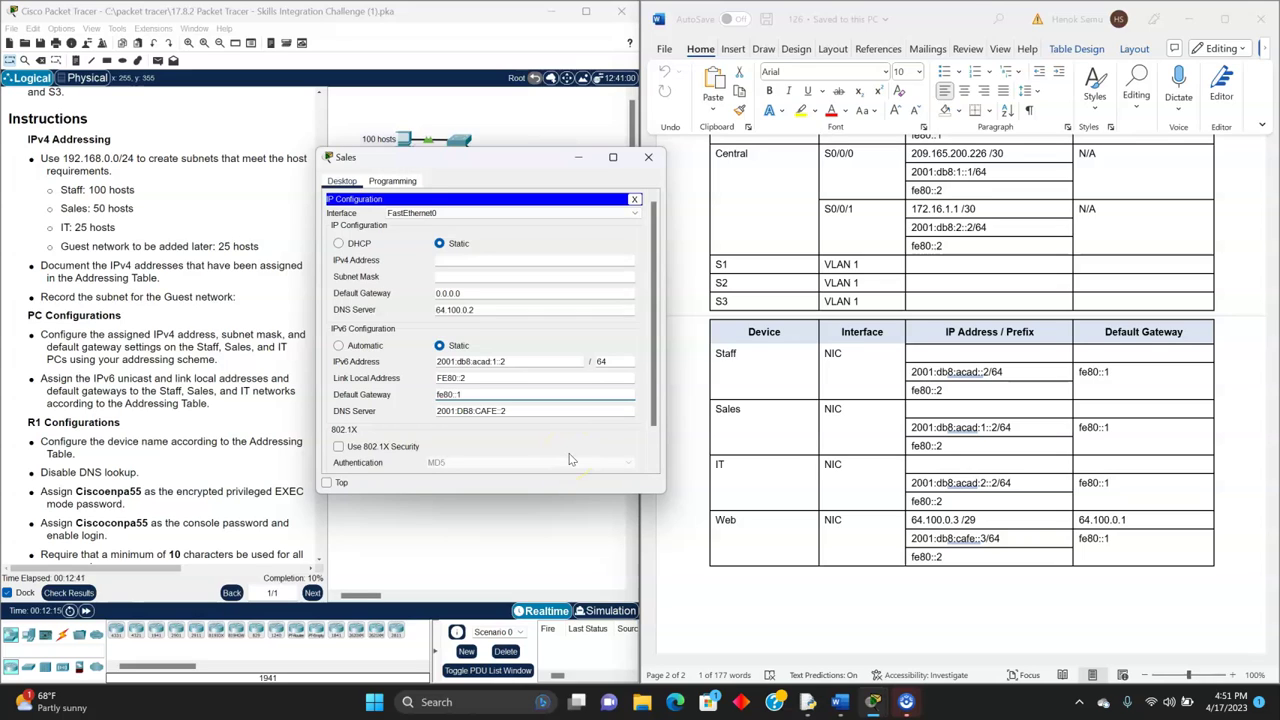
{"action": "left_click", "coordinate": [611, 434]}
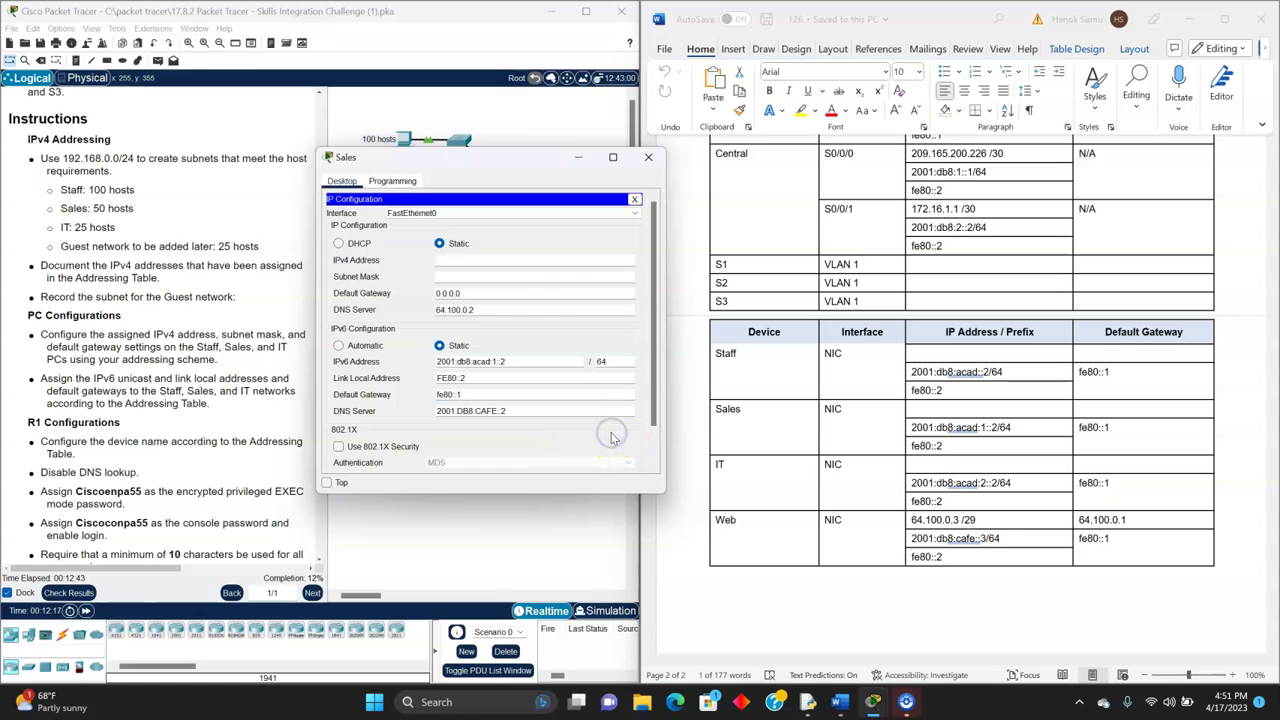
- Enter Sales PC IPv4 192.168.0.135 with mask 255.255.255.192 and close its window
{"action": "left_click", "coordinate": [521, 262]}
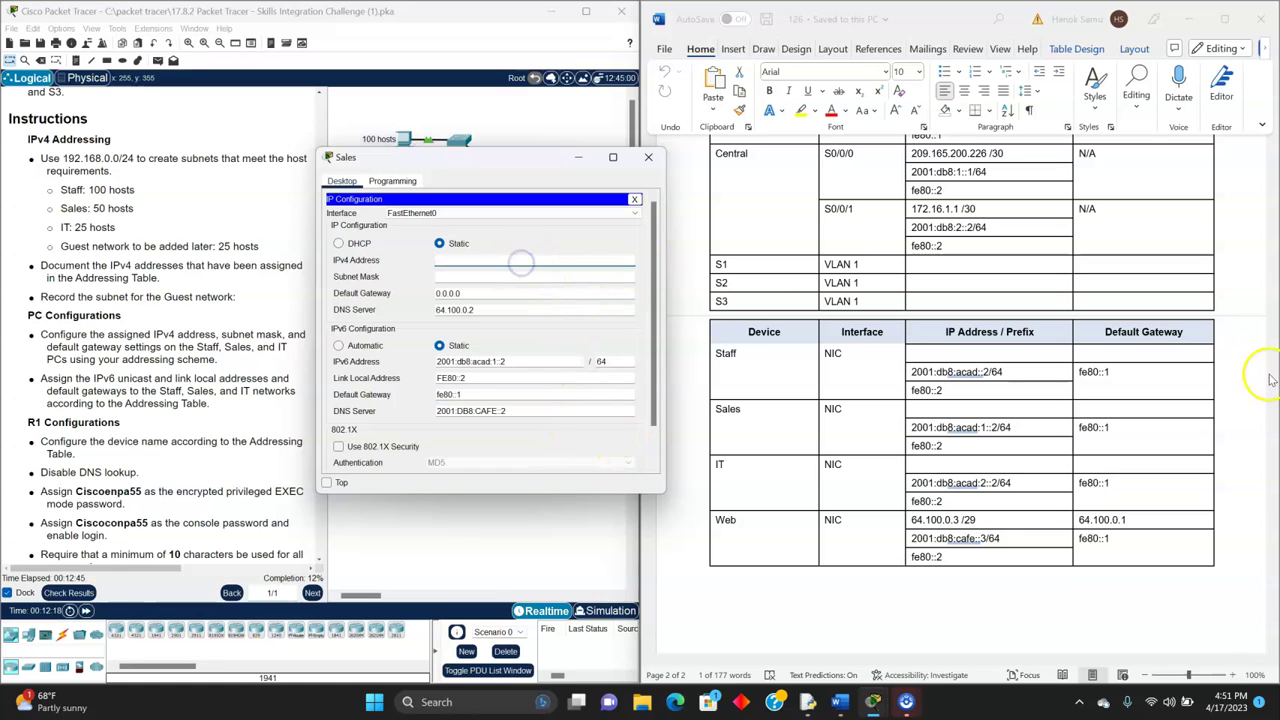
{"action": "scroll", "coordinate": [1128, 385], "scroll_direction": "up", "scroll_amount": 5}
{"action": "scroll", "coordinate": [1128, 388], "scroll_direction": "up", "scroll_amount": 2}
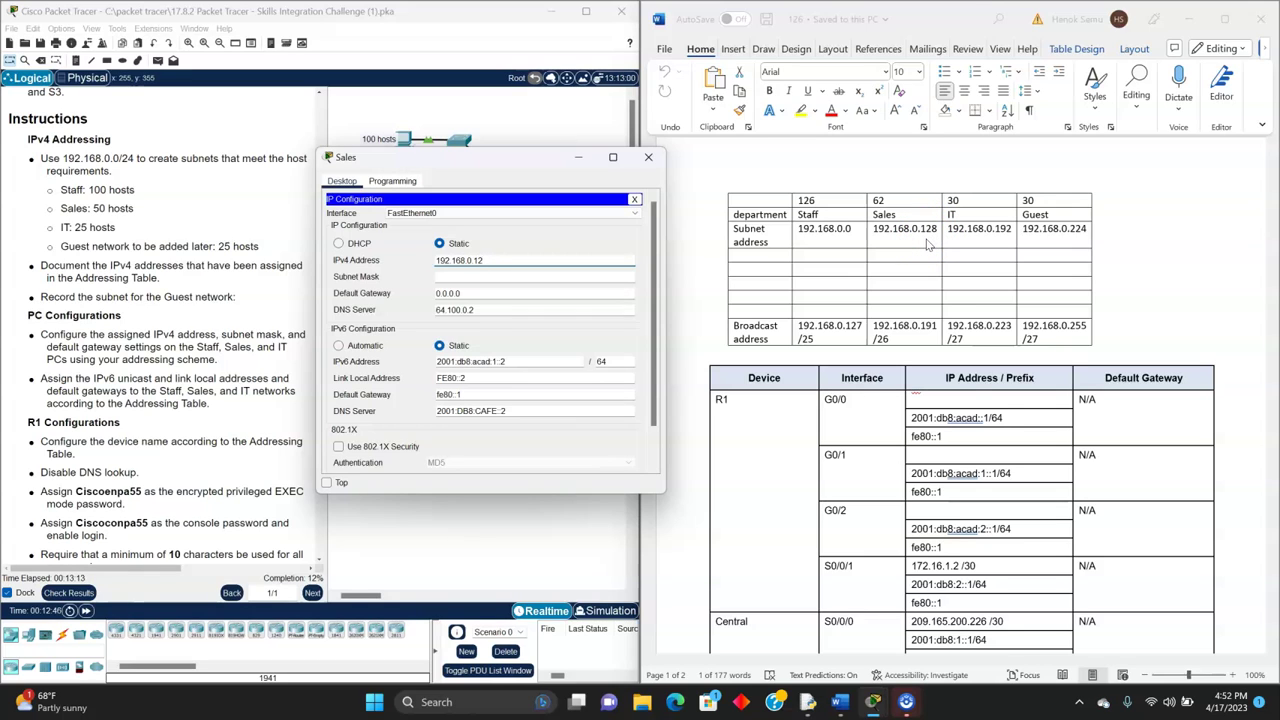
{"action": "scroll", "coordinate": [928, 244], "scroll_direction": "down", "scroll_amount": 1}
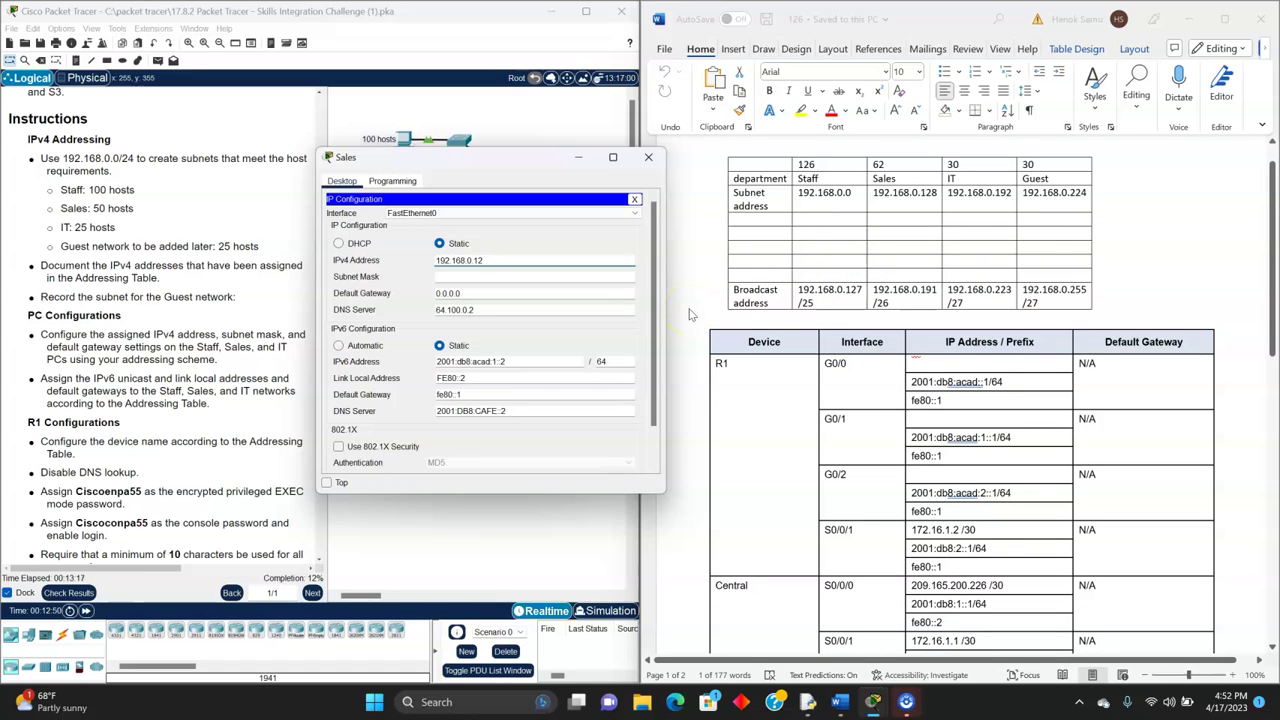
{"action": "type", "text": "35"}
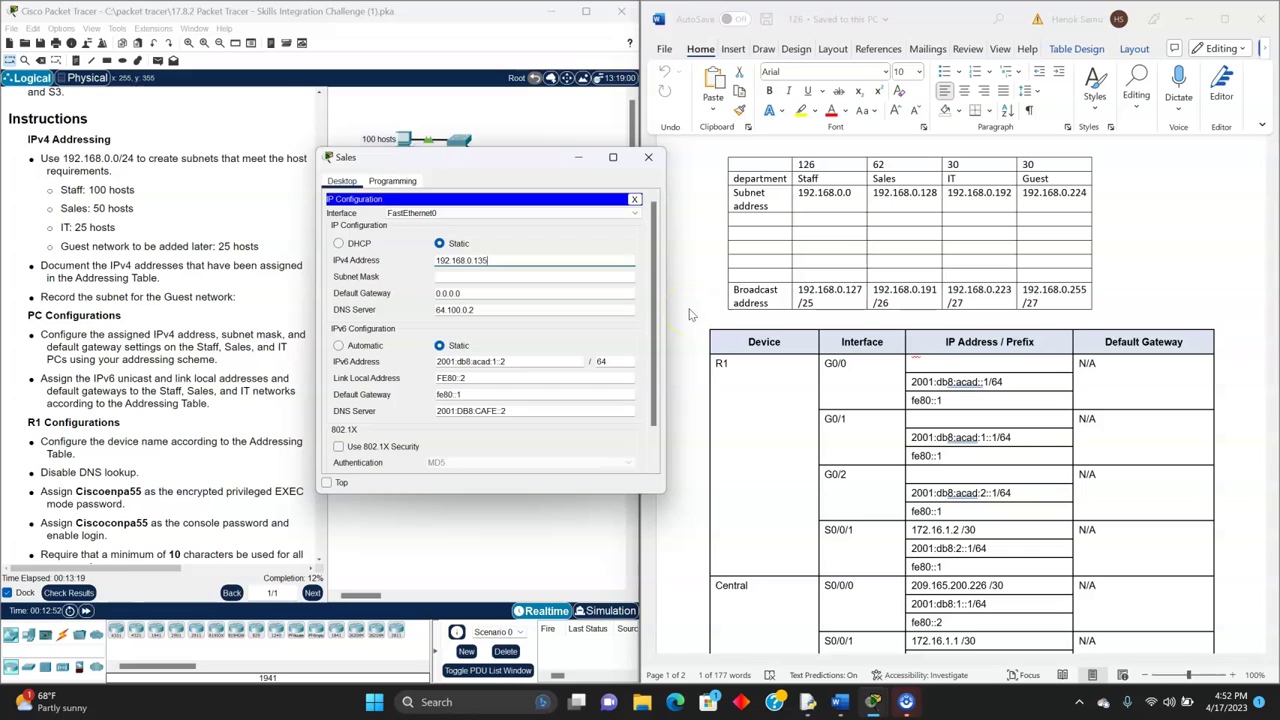
{"action": "left_click", "coordinate": [465, 277]}
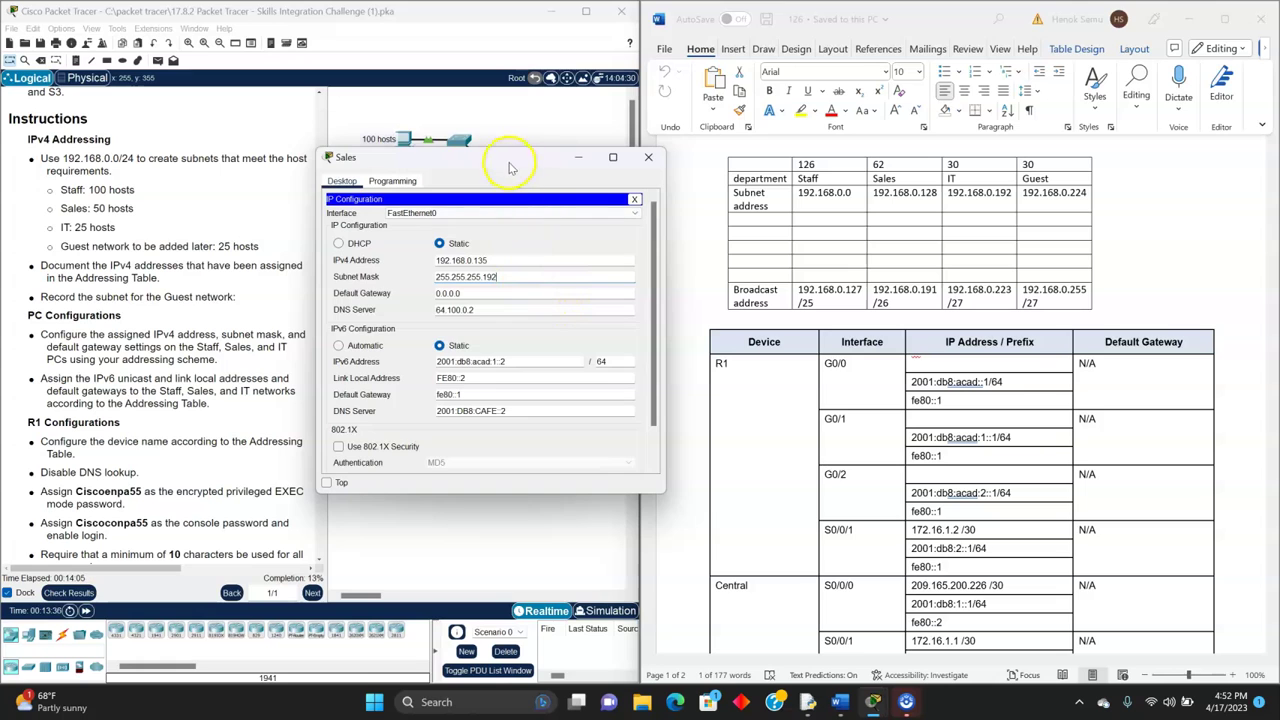
{"action": "left_click_drag", "start_coordinate": [509, 163], "coordinate": [476, 183]}
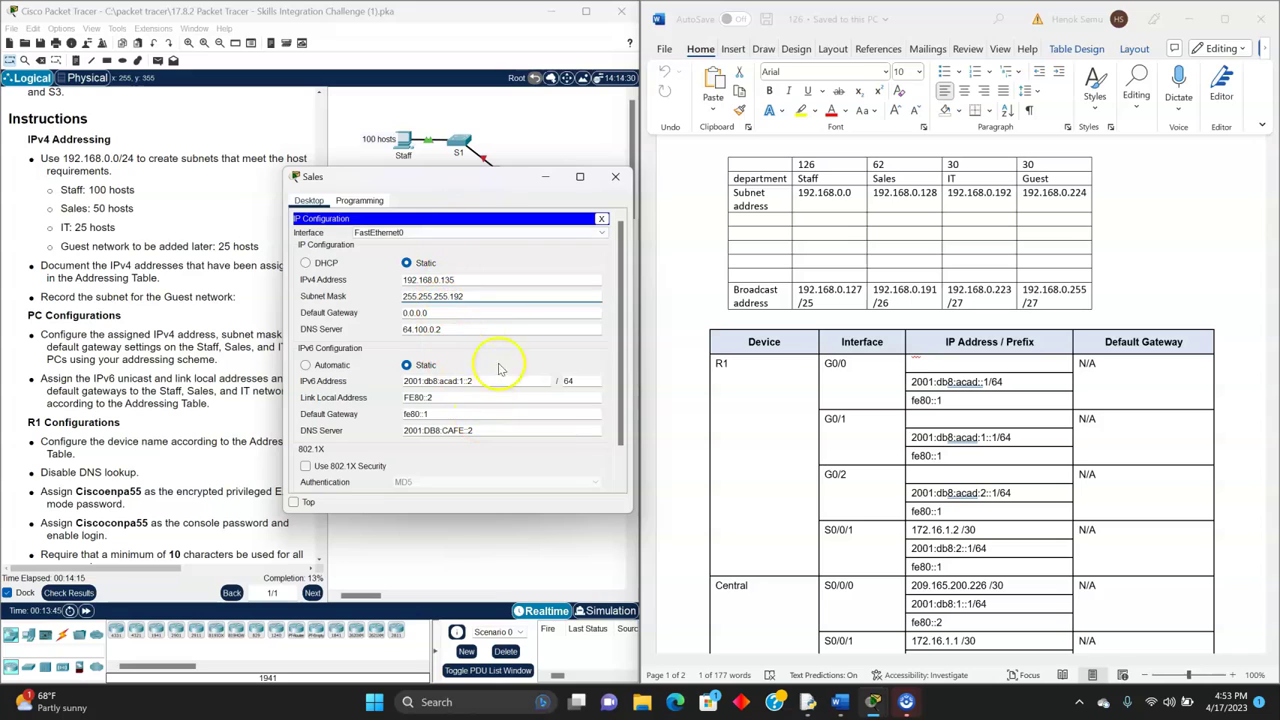
{"action": "left_click", "coordinate": [532, 460]}
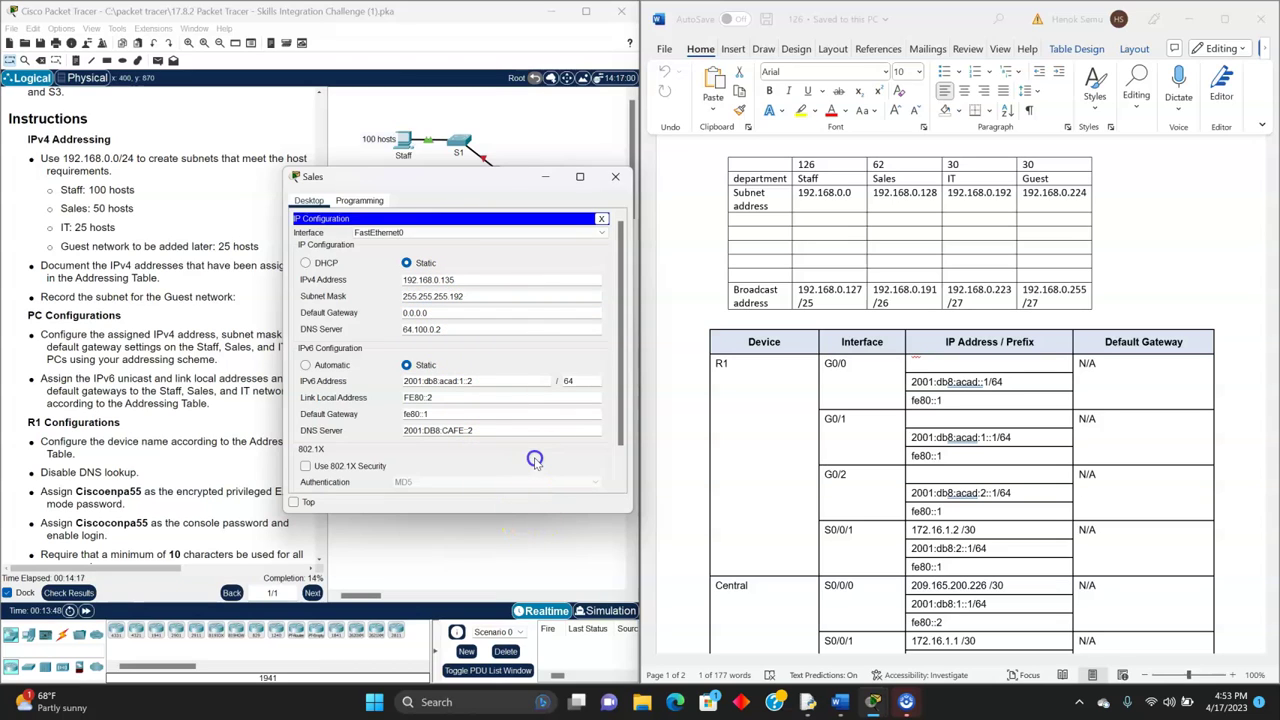
{"action": "left_click", "coordinate": [616, 177]}
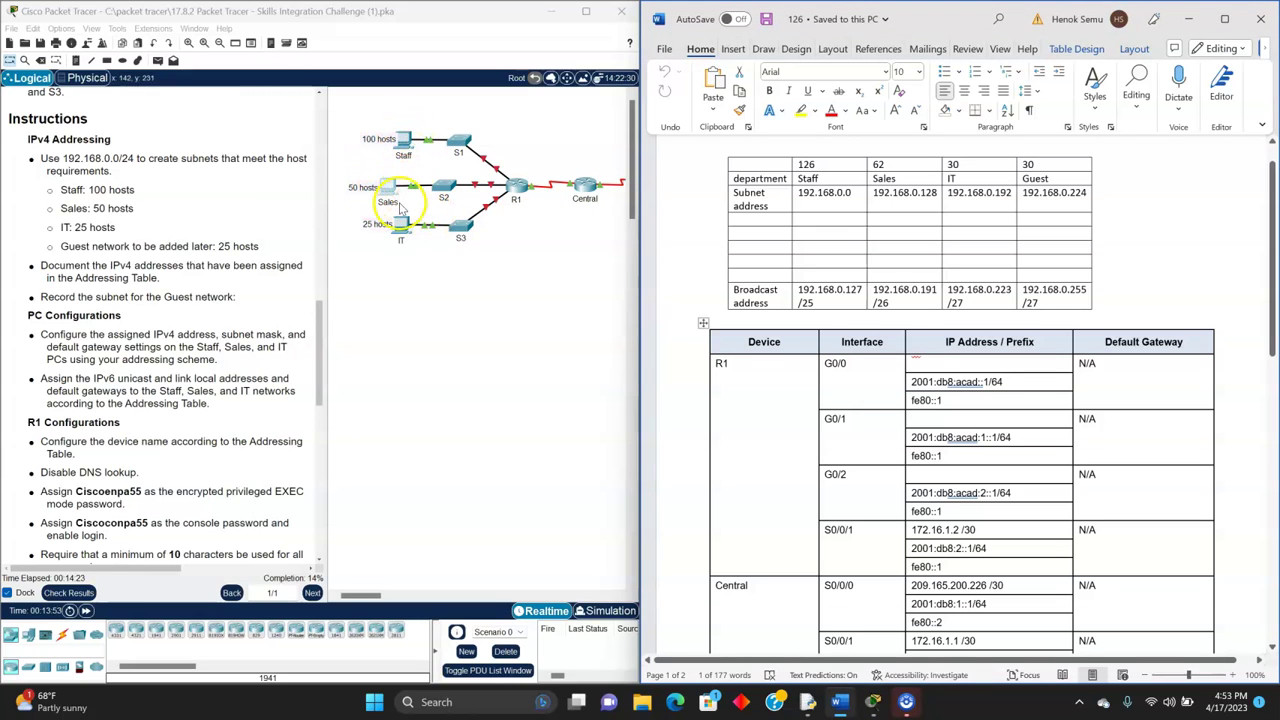
- Open the IT PC's IP Configuration and set IPv4 192.168.0.195 with mask 255.255.255.224
{"action": "left_click", "coordinate": [404, 150]}
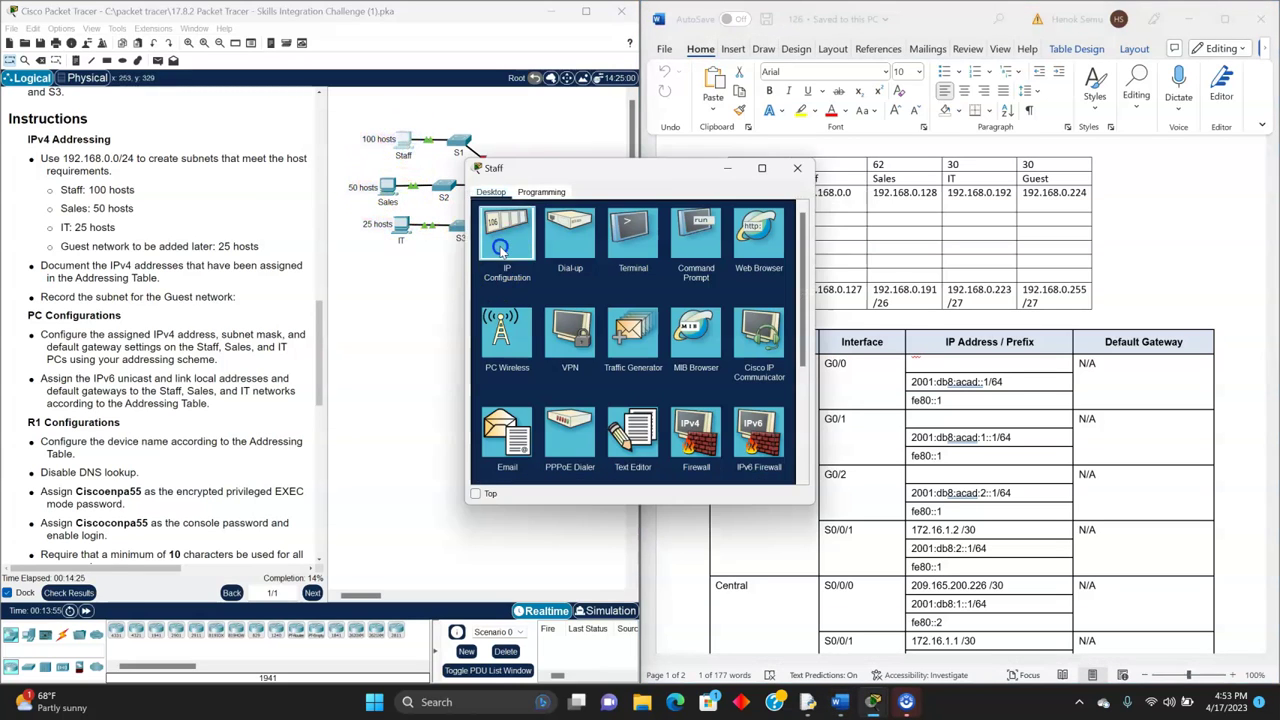
{"action": "left_click", "coordinate": [500, 250]}
{"action": "left_click", "coordinate": [797, 167]}
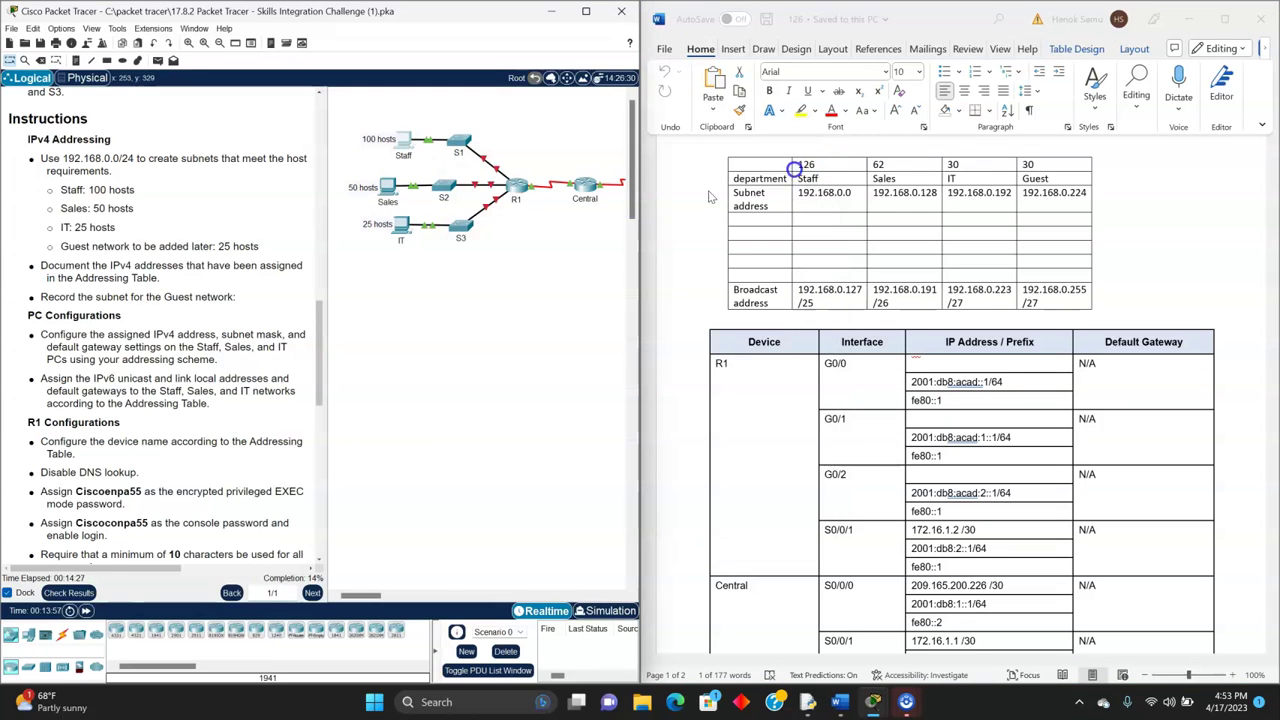
{"action": "left_click", "coordinate": [412, 229]}
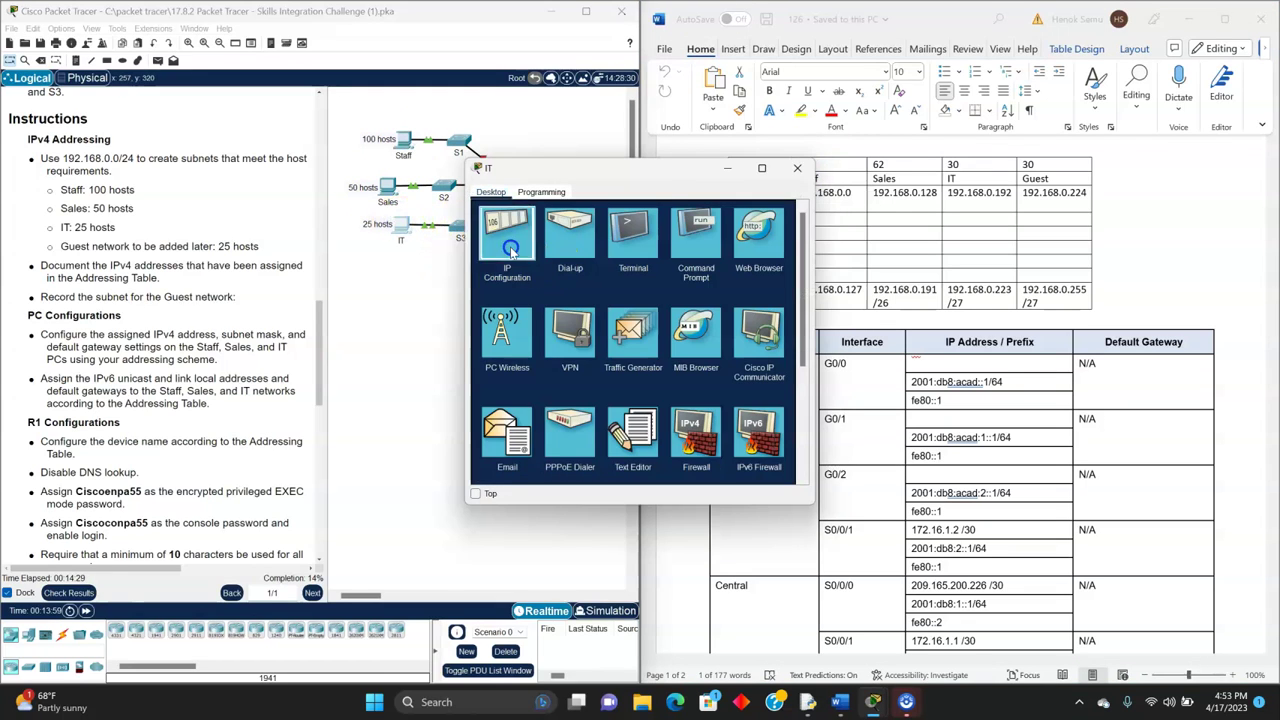
{"action": "left_click", "coordinate": [512, 252]}
{"action": "left_click_drag", "start_coordinate": [621, 167], "coordinate": [483, 147]}
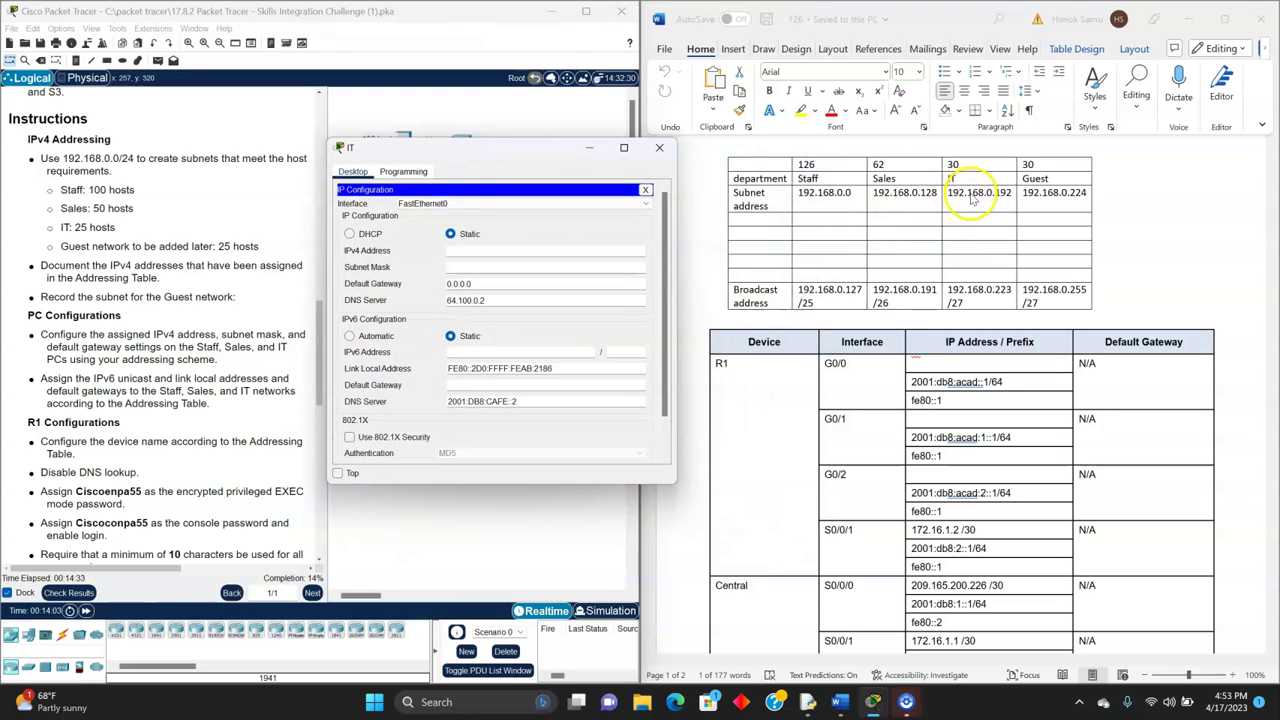
{"action": "left_click", "coordinate": [555, 251]}
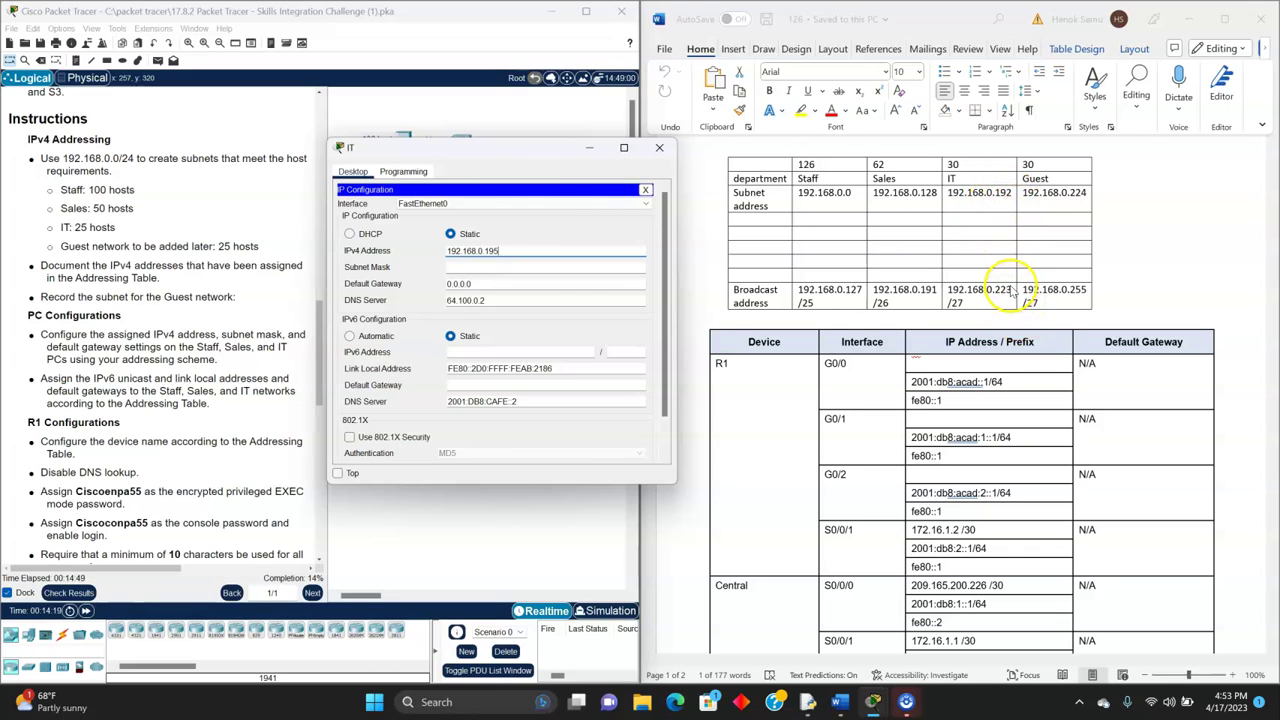
{"action": "left_click", "coordinate": [530, 268]}
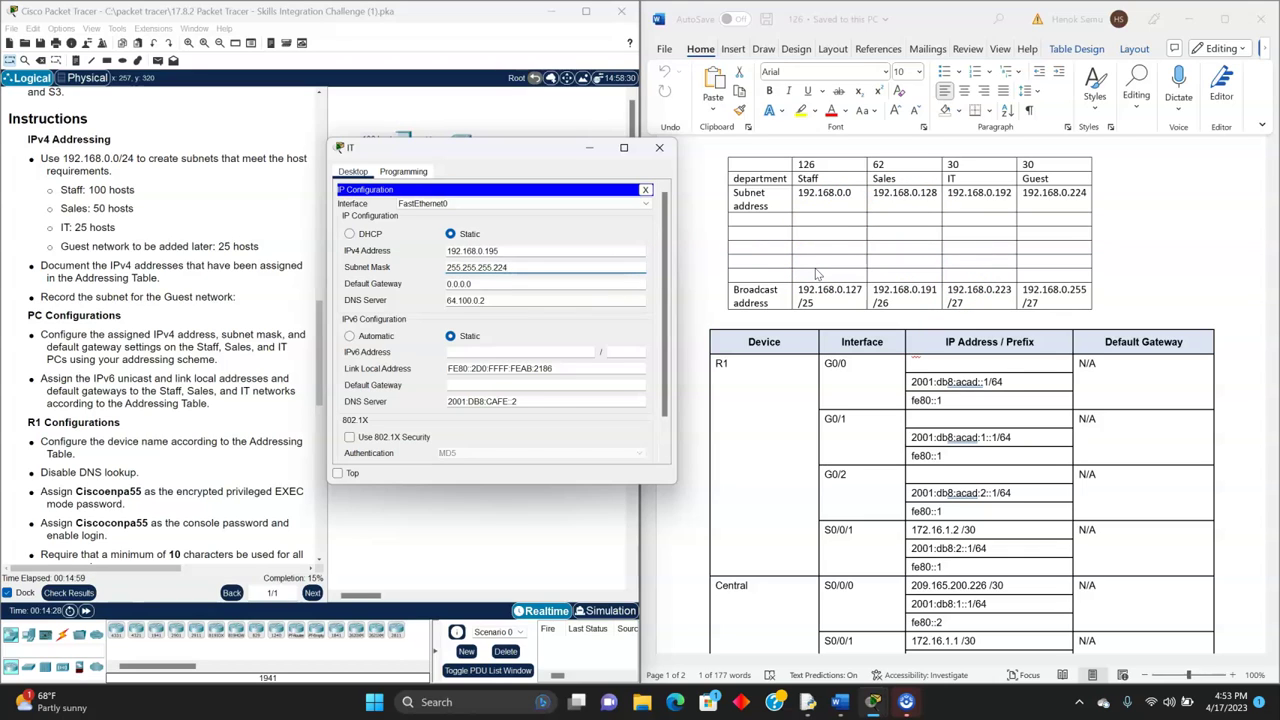
- Enter IPv6 2001:db8:acad:2::2/64, link-local FE80::2 and gateway fe80::1, then close the window
{"action": "left_click", "coordinate": [494, 350]}
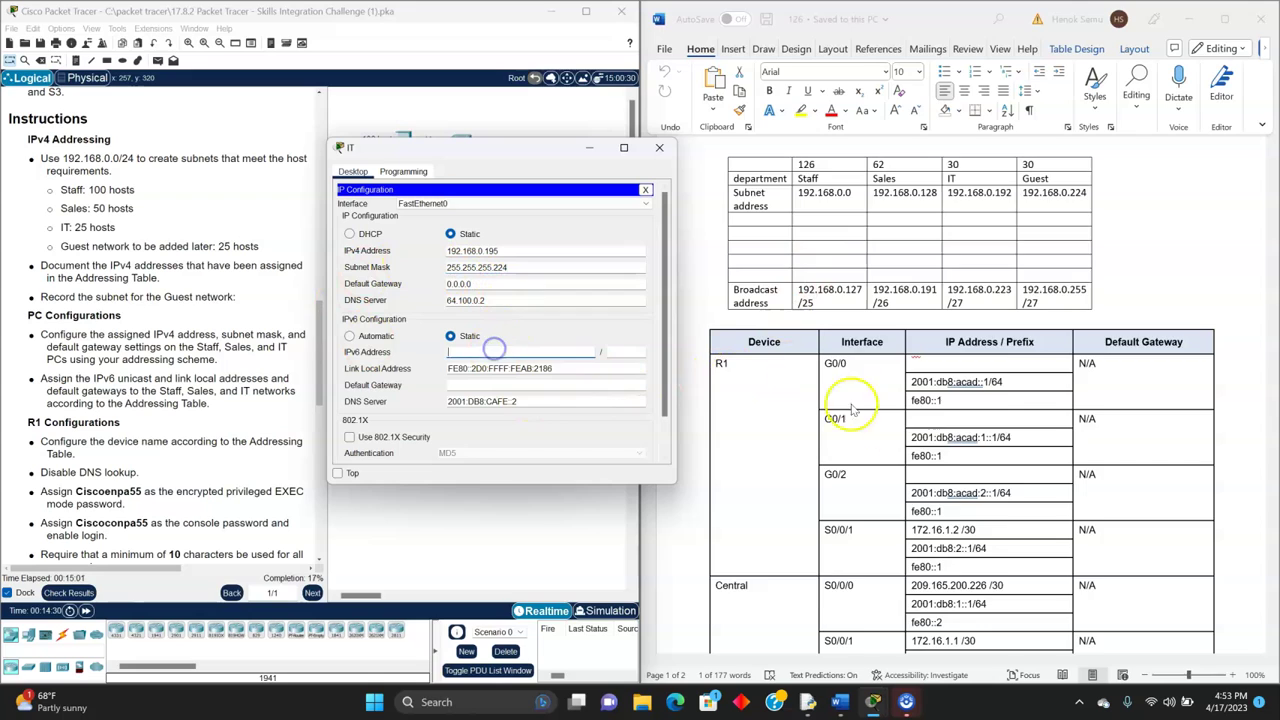
{"action": "scroll", "coordinate": [853, 409], "scroll_direction": "down", "scroll_amount": 8}
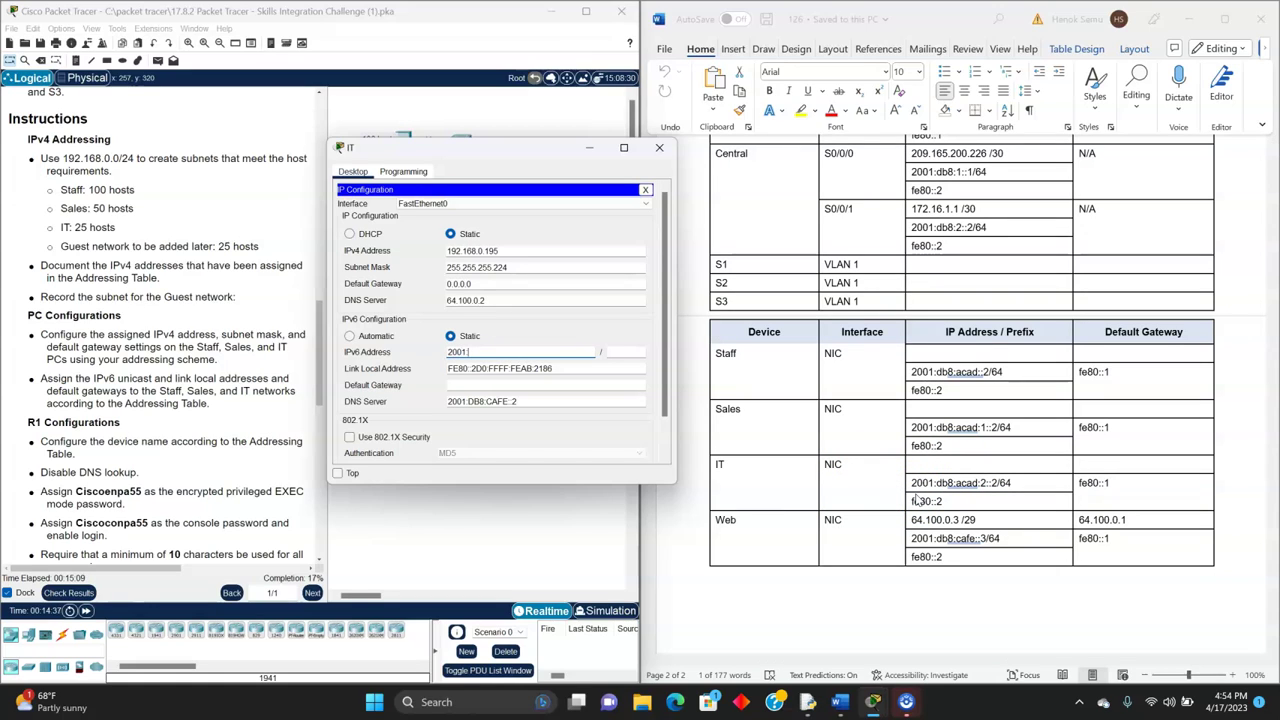
{"action": "type", "text": ":acad:2::2"}
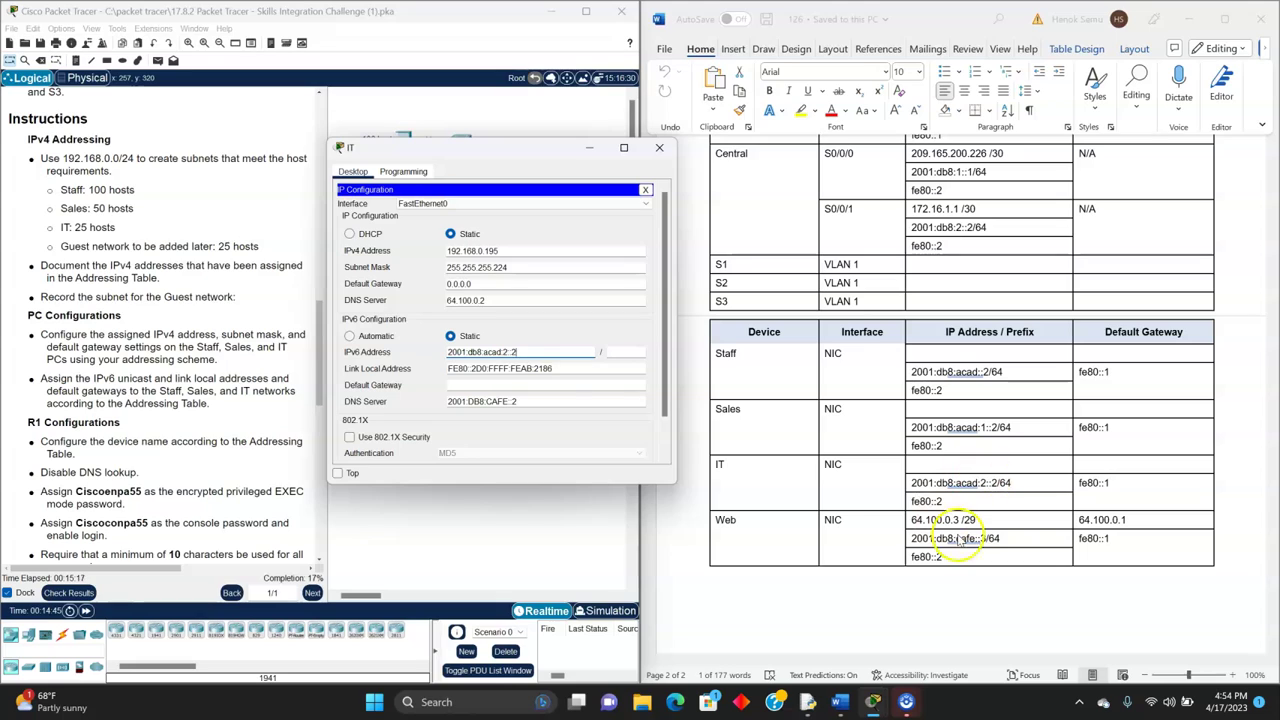
{"action": "left_click", "coordinate": [630, 354]}
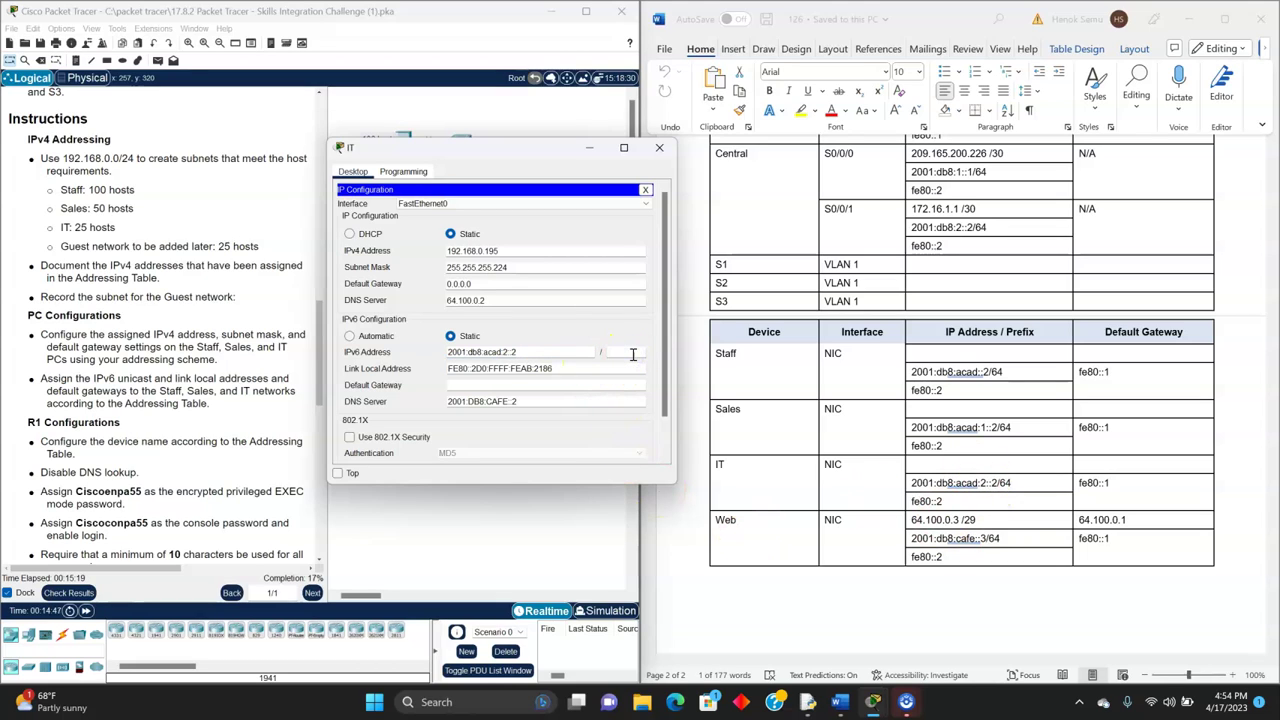
{"action": "left_click", "coordinate": [565, 368]}
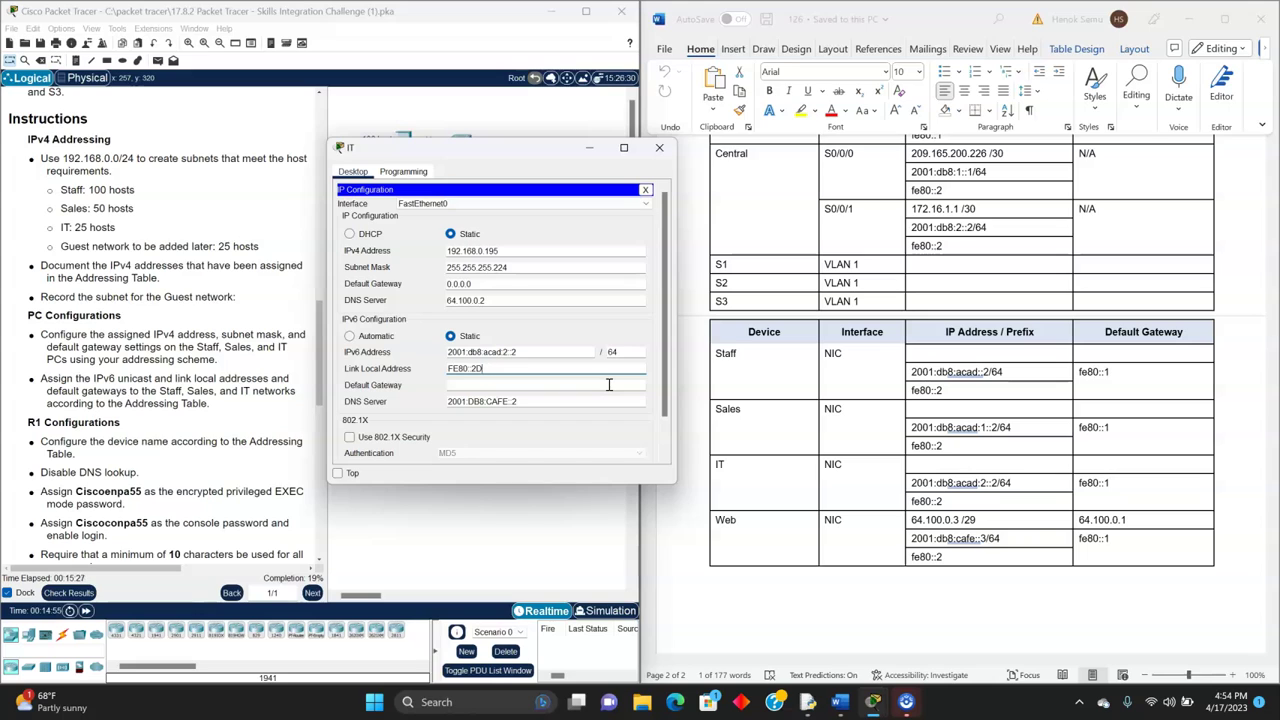
{"action": "type", "text": "2"}
{"action": "left_click", "coordinate": [467, 385]}
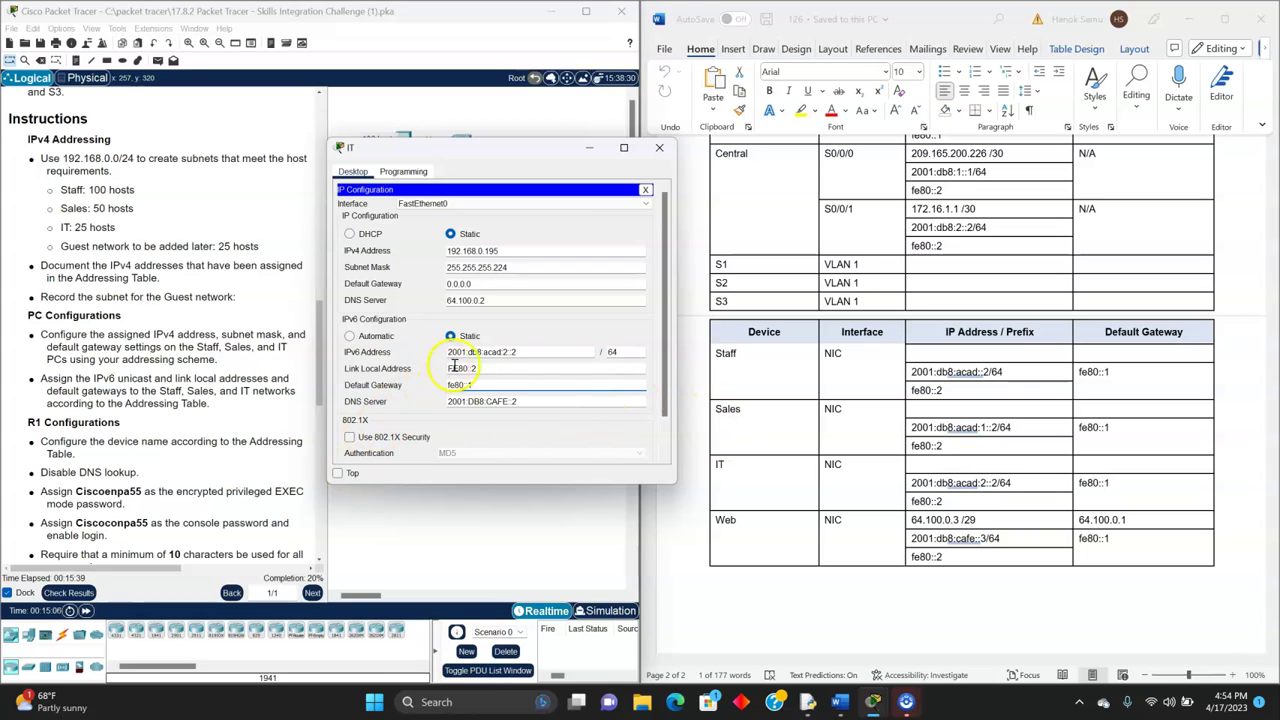
{"action": "left_click", "coordinate": [655, 149]}
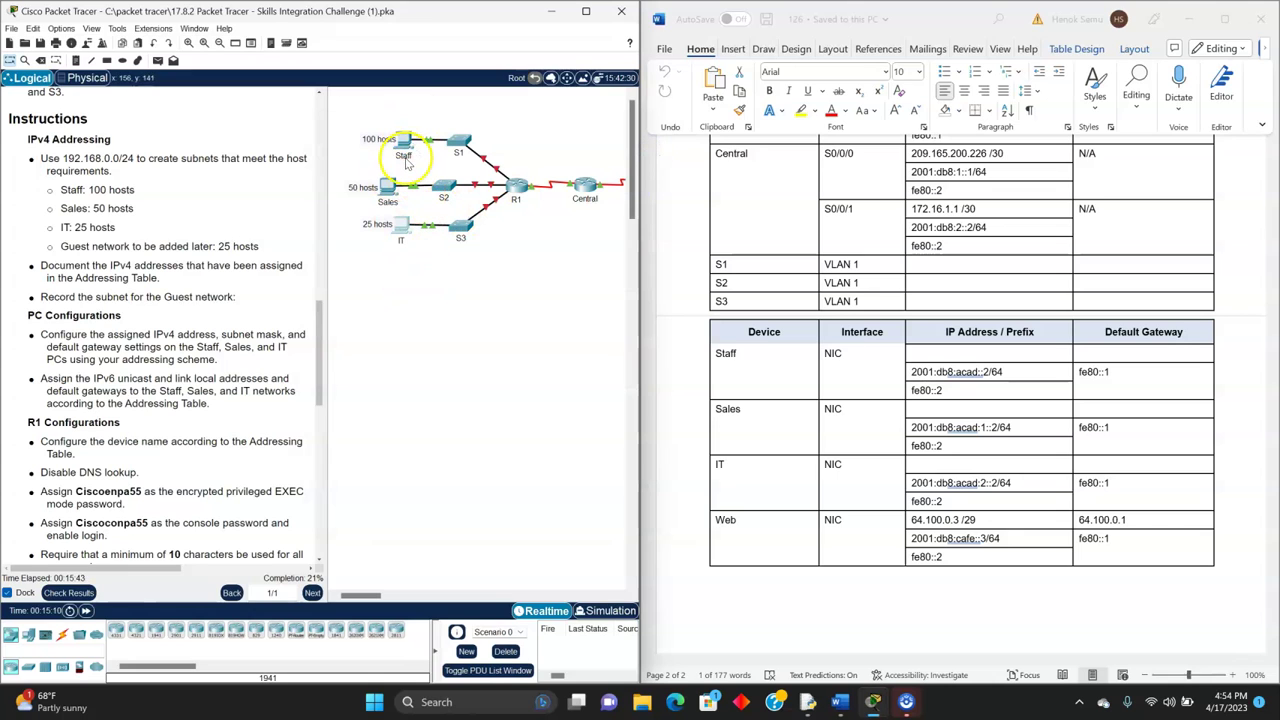
{"action": "scroll", "coordinate": [243, 286], "scroll_direction": "down", "scroll_amount": 3}
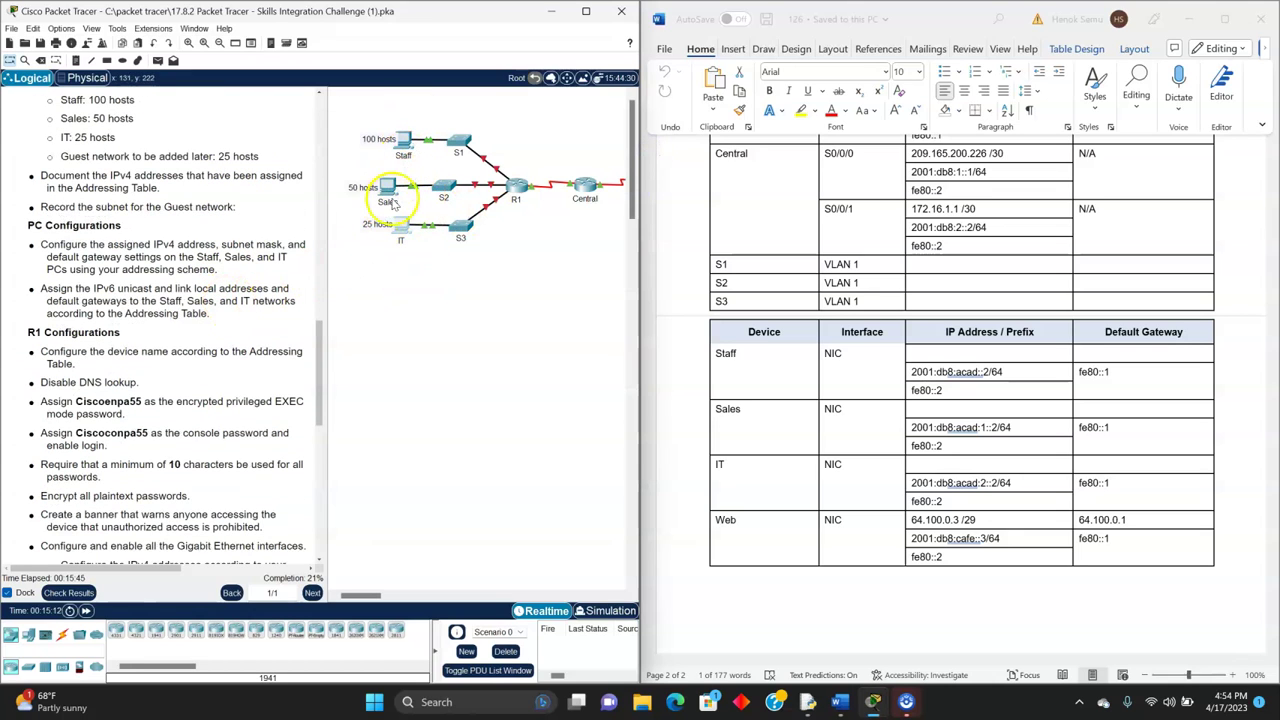
{"action": "scroll", "coordinate": [165, 347], "scroll_direction": "up", "scroll_amount": 3}
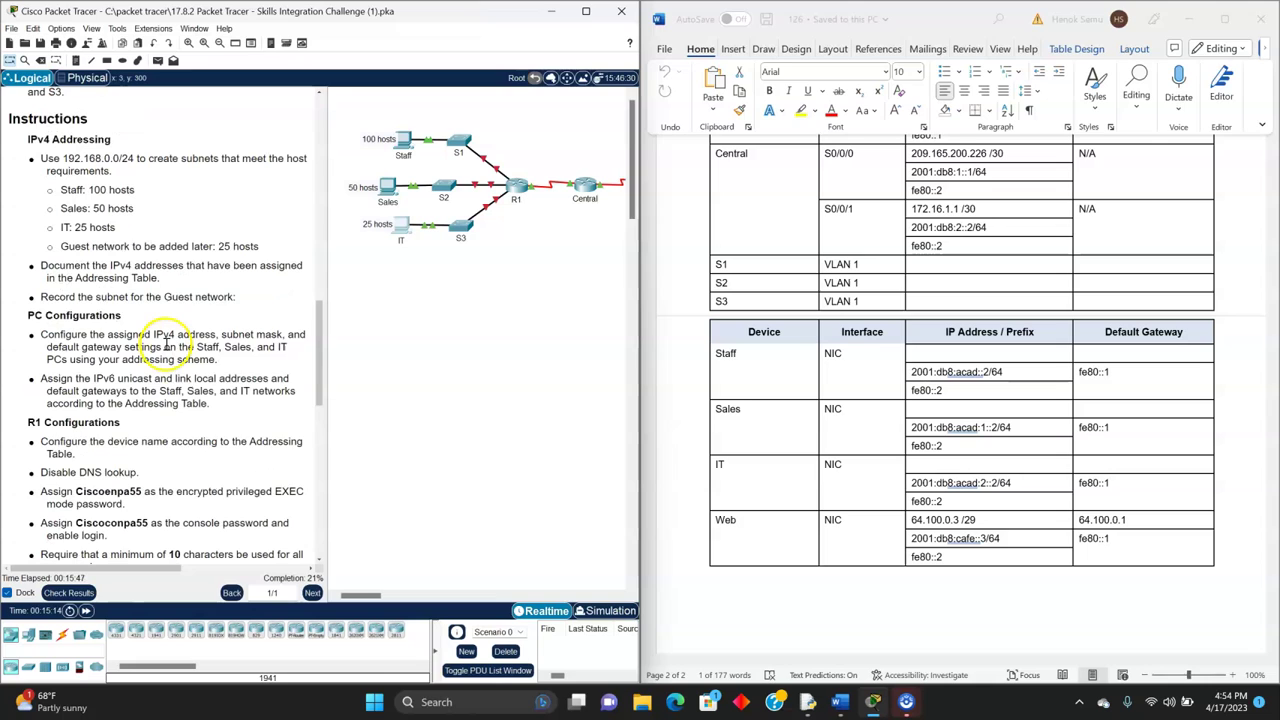
{"action": "scroll", "coordinate": [165, 347], "scroll_direction": "down", "scroll_amount": 1}
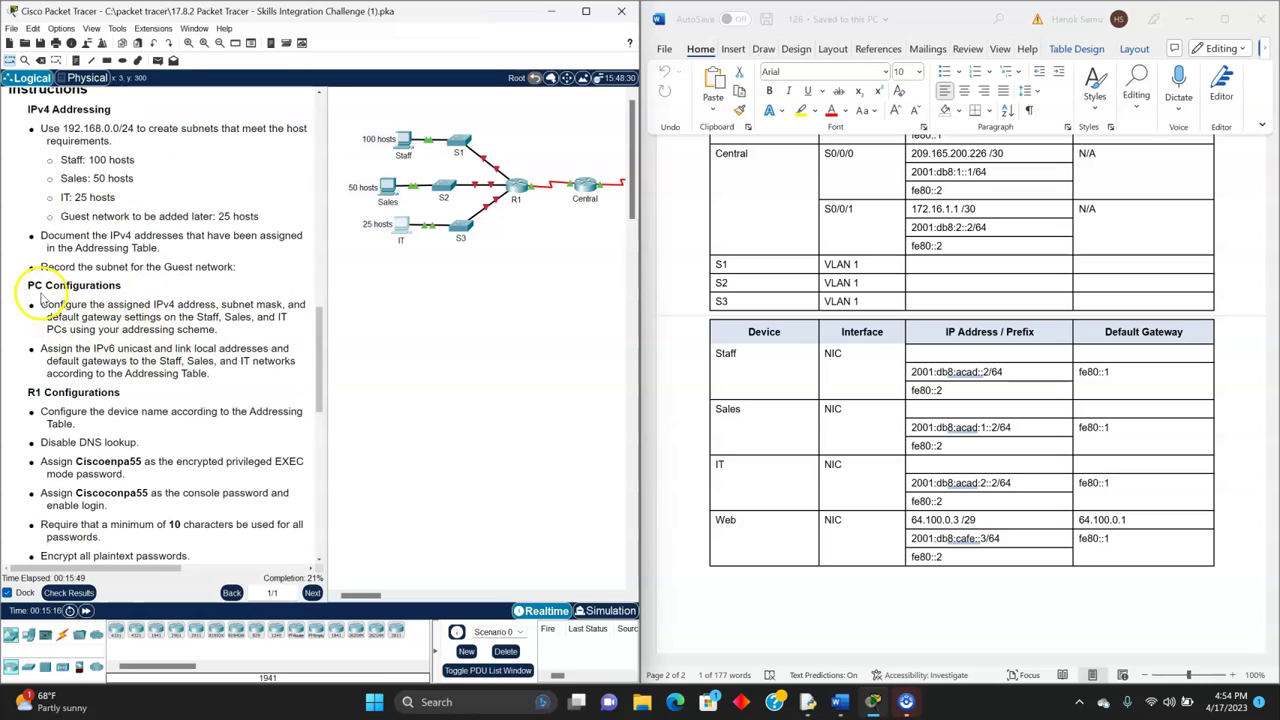
{"action": "scroll", "coordinate": [65, 340], "scroll_direction": "down", "scroll_amount": 1}
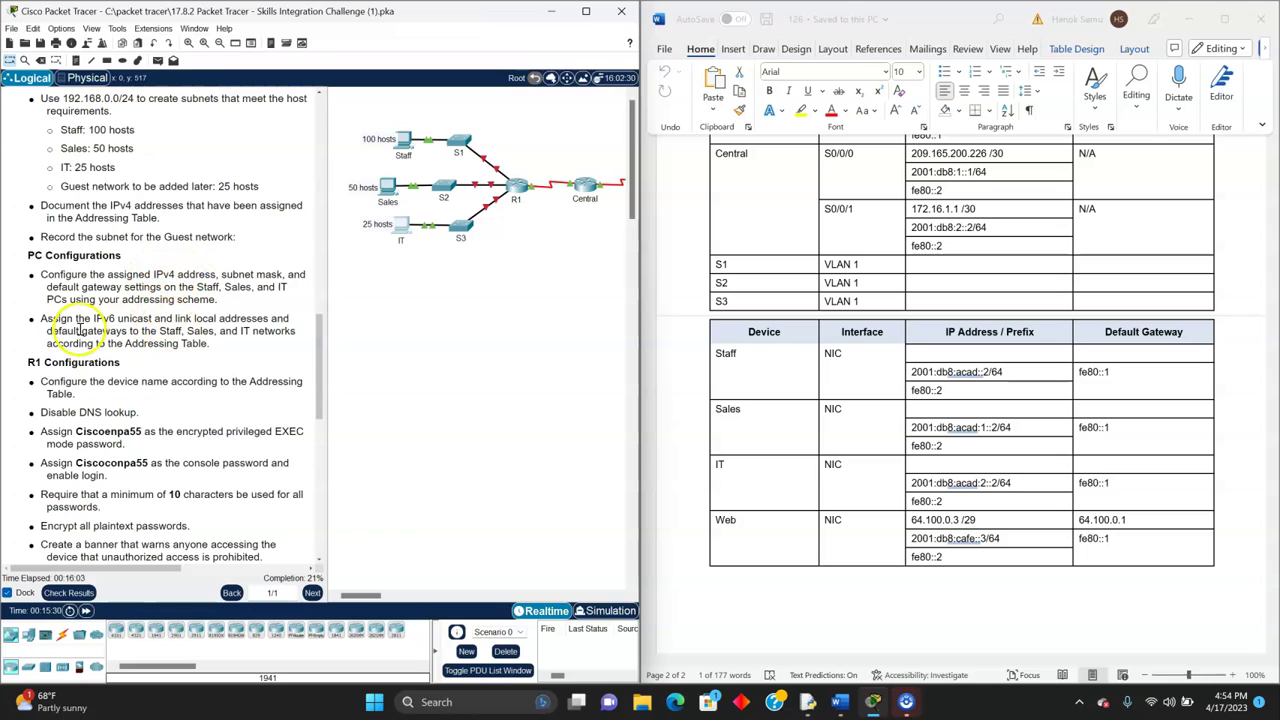
{"action": "scroll", "coordinate": [150, 335], "scroll_direction": "down", "scroll_amount": 1}
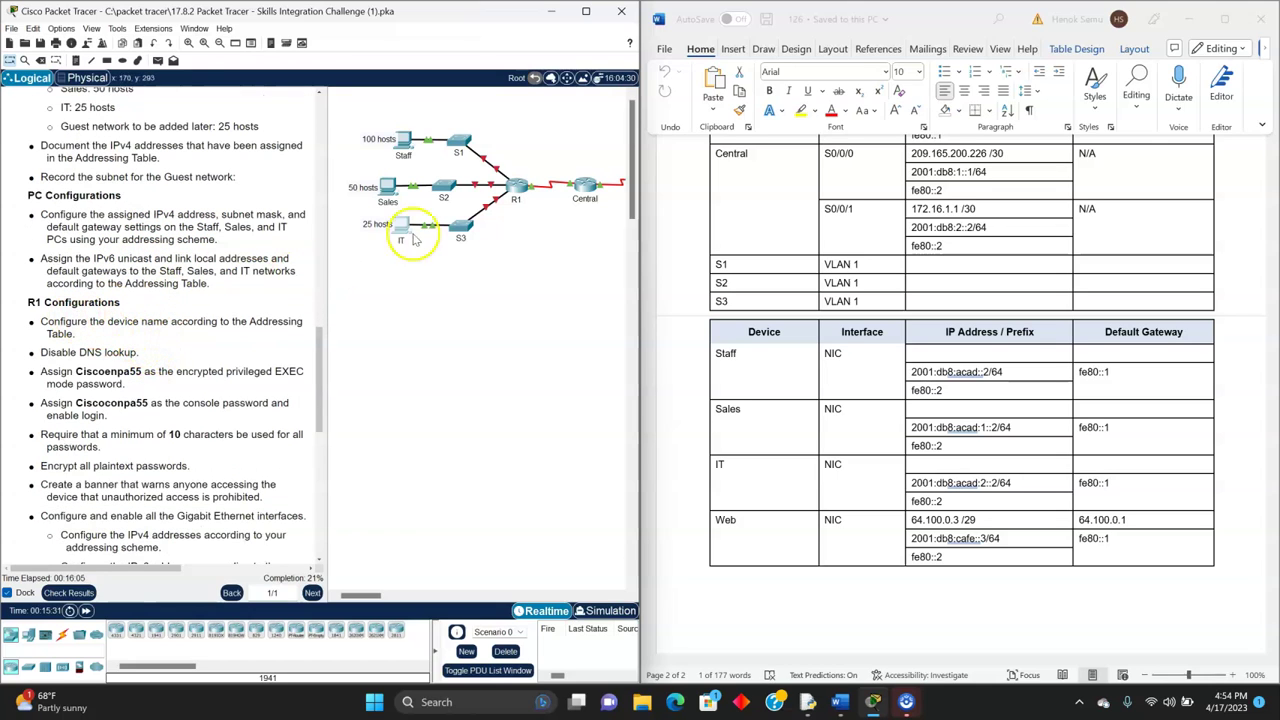
- In the router CLI, run conf t, hostname R1 and no ip domain-lookup
{"action": "left_click", "coordinate": [516, 185]}
{"action": "left_click", "coordinate": [617, 444]}
{"action": "key", "text": "Return"}
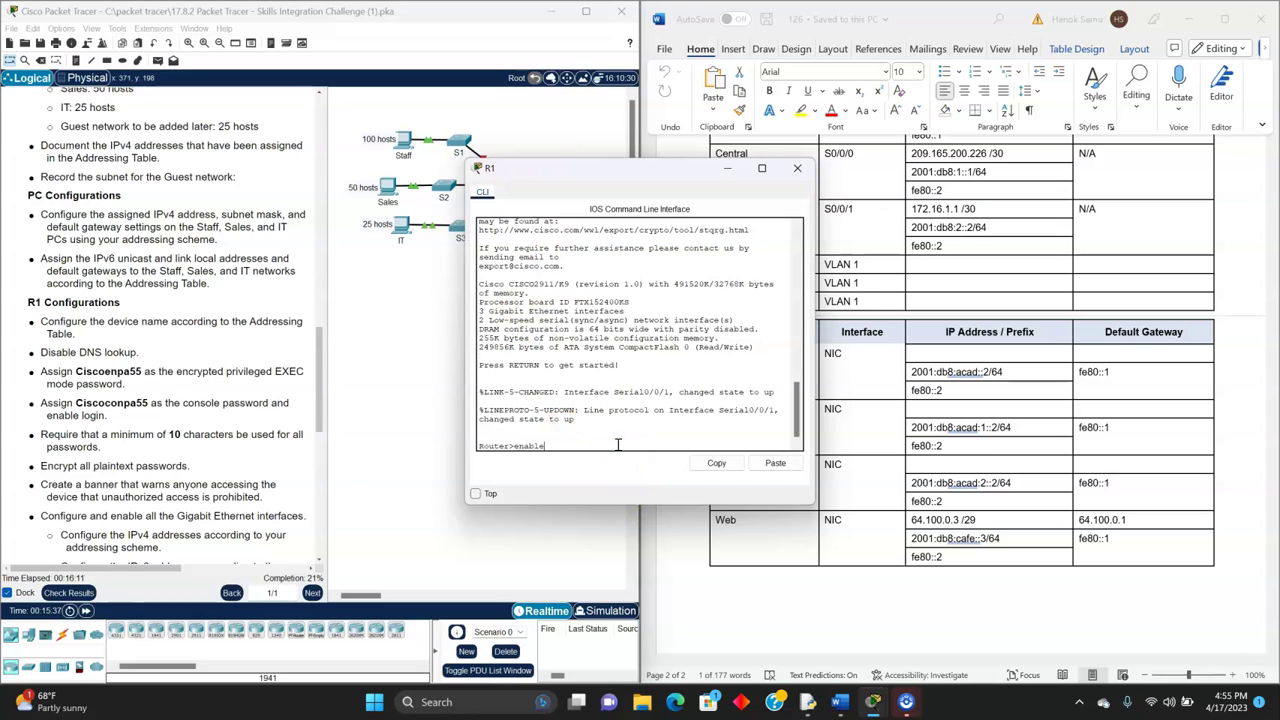
{"action": "key", "text": "Return"}
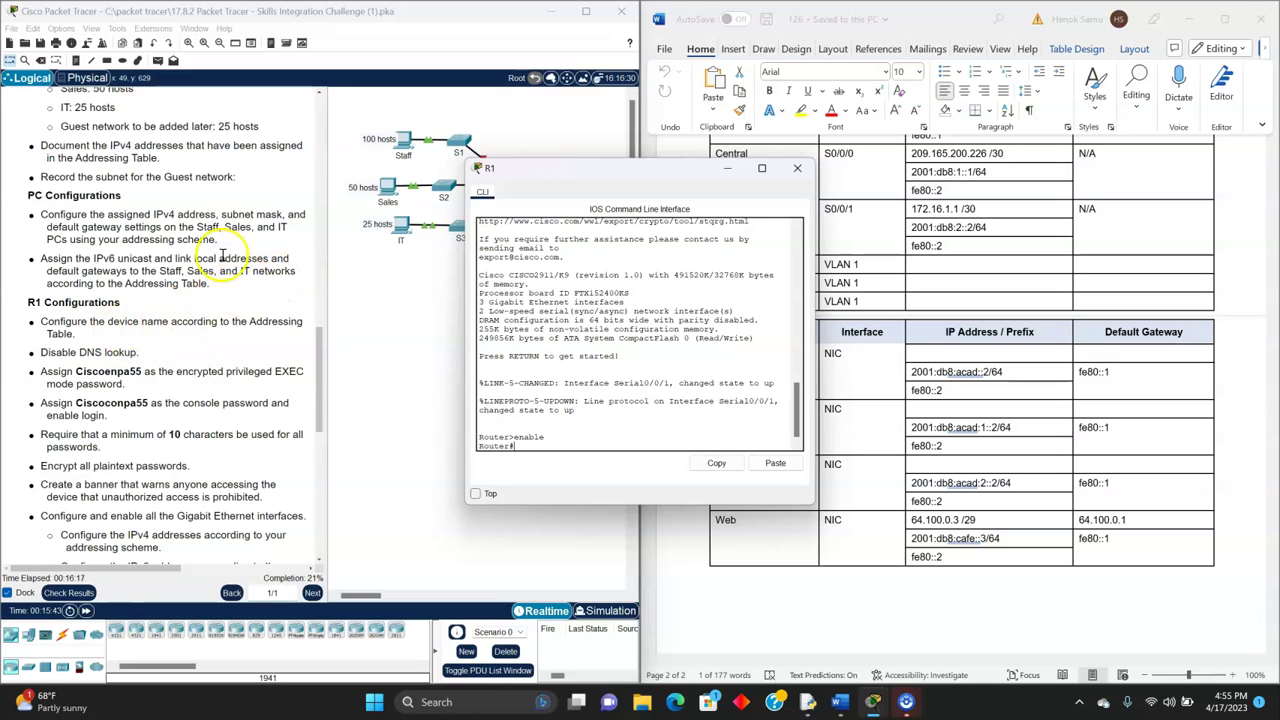
{"action": "left_click_drag", "start_coordinate": [474, 173], "coordinate": [468, 197]}
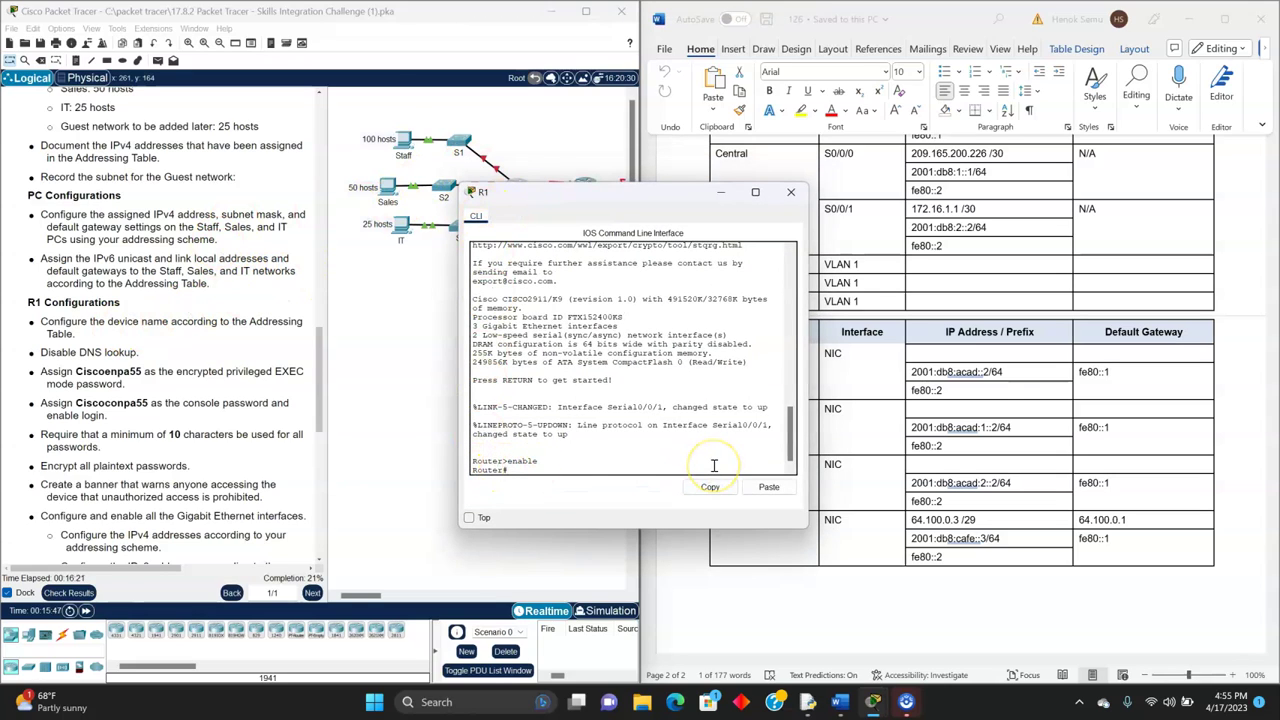
{"action": "key", "text": "Return"}
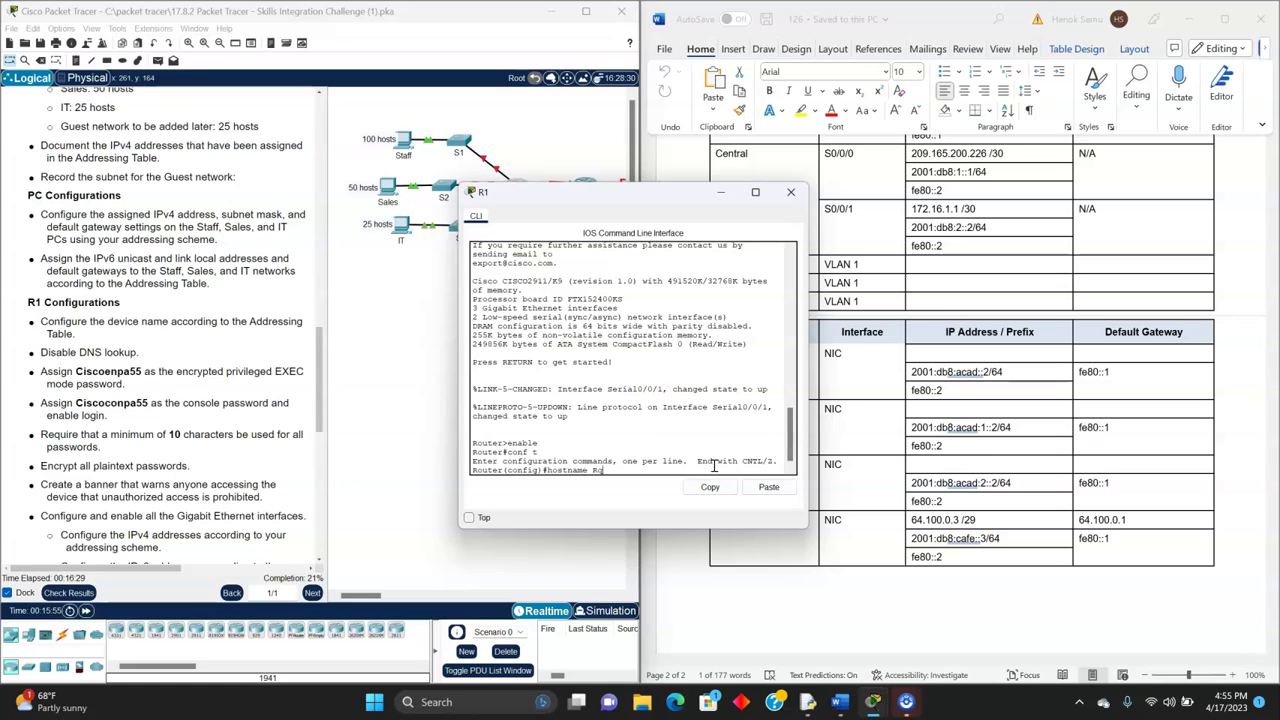
{"action": "type", "text": "hostname Rq"}
{"action": "key", "text": "Return"}
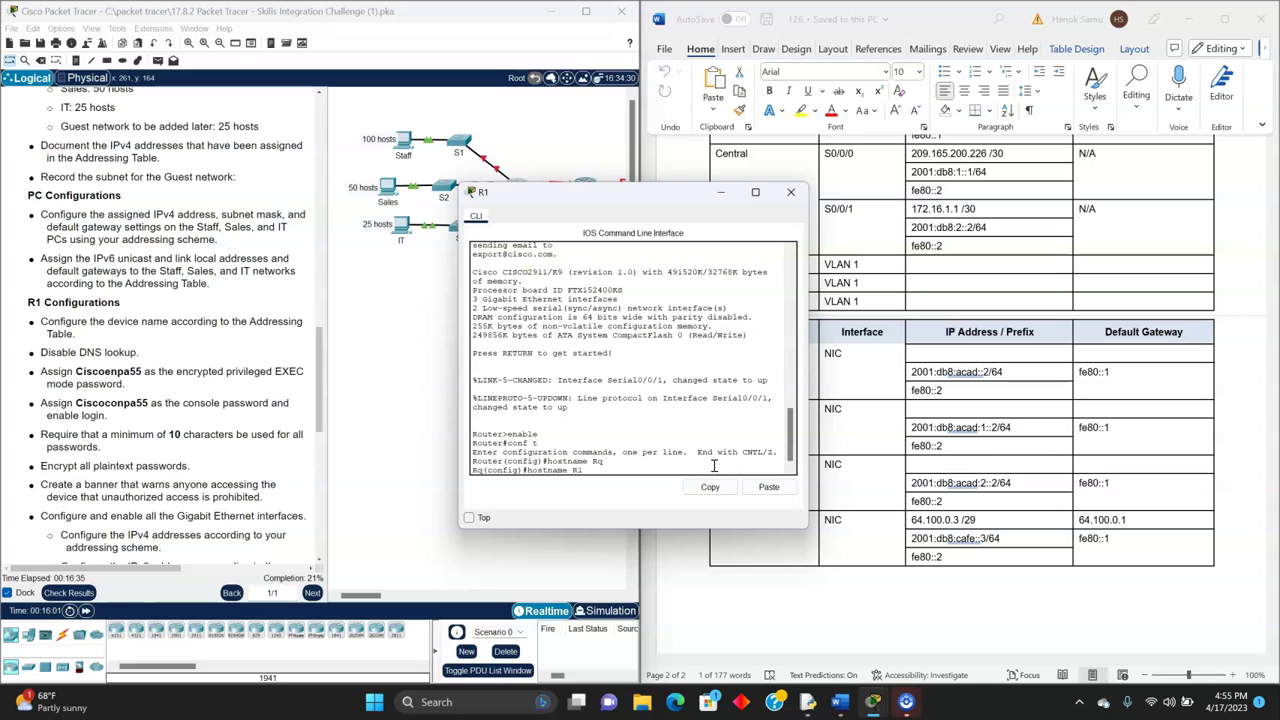
{"action": "key", "text": "Return"}
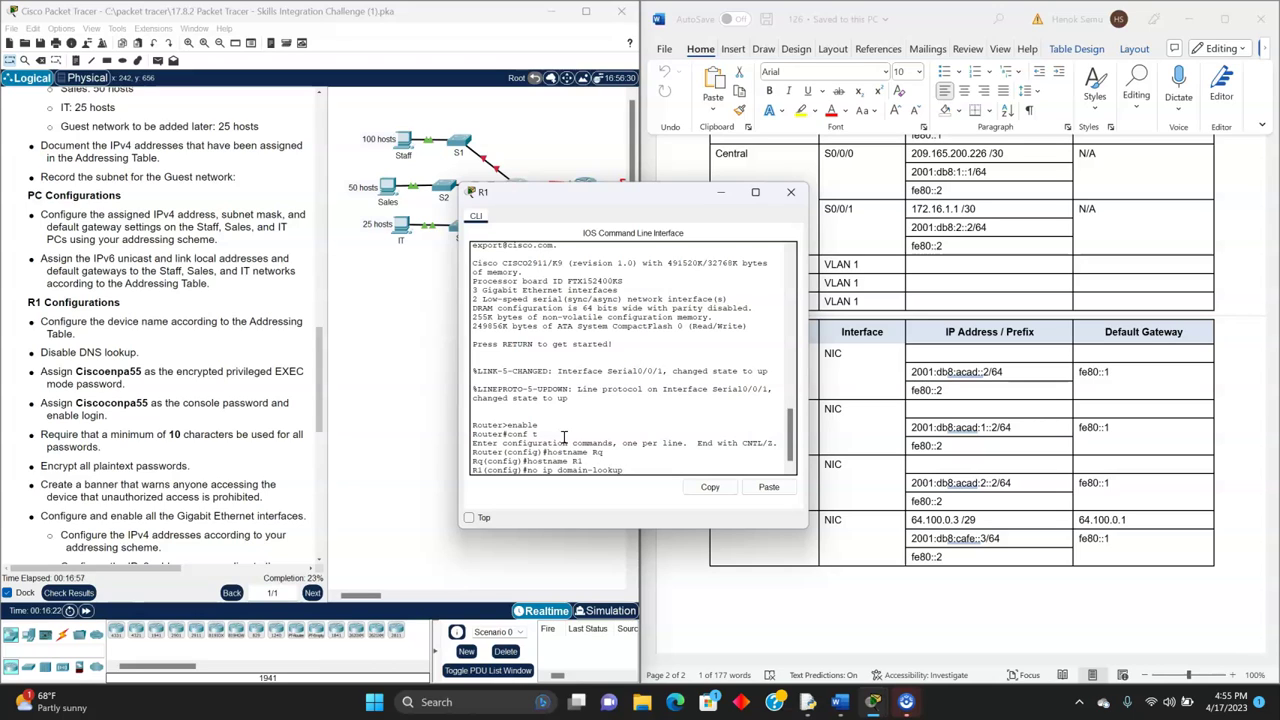
{"action": "key", "text": "Return"}
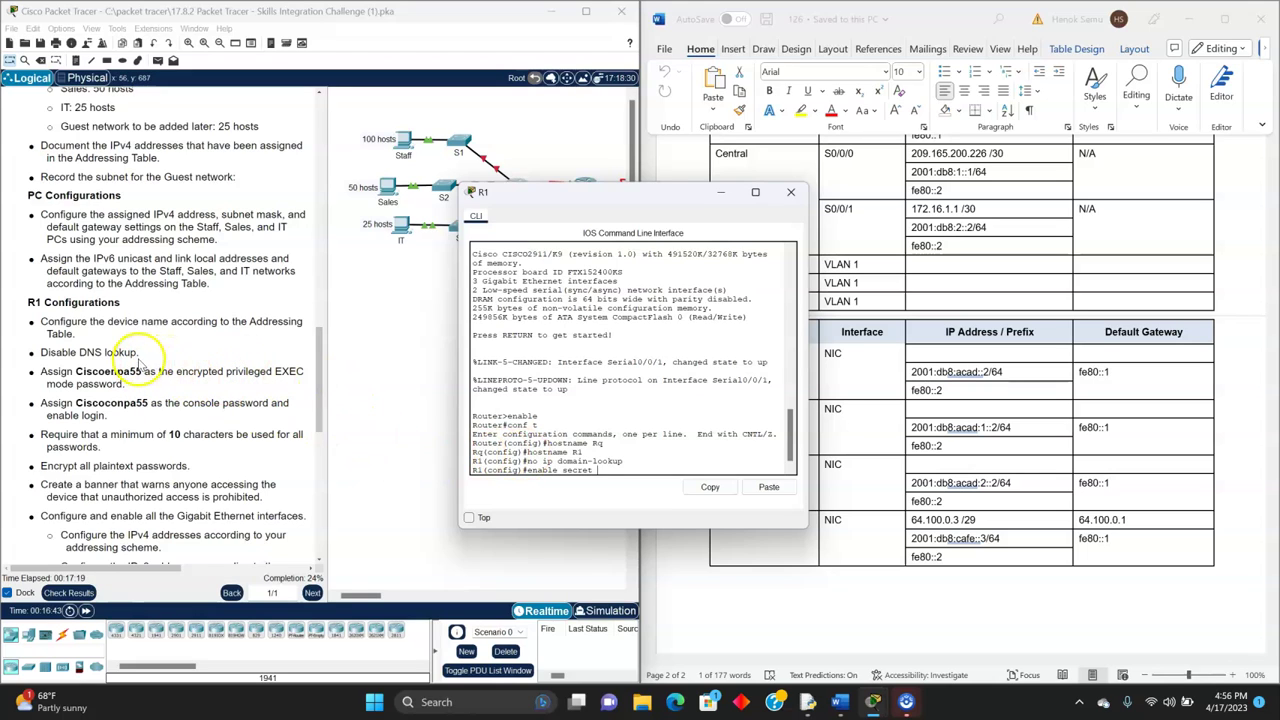
- Copy the privileged EXEC password from the instructions and apply it on R1 with enable secret
{"action": "left_click", "coordinate": [75, 371]}
{"action": "left_click_drag", "start_coordinate": [75, 371], "coordinate": [140, 372]}
{"action": "left_click", "coordinate": [134, 369]}
{"action": "right_click", "coordinate": [140, 373]}
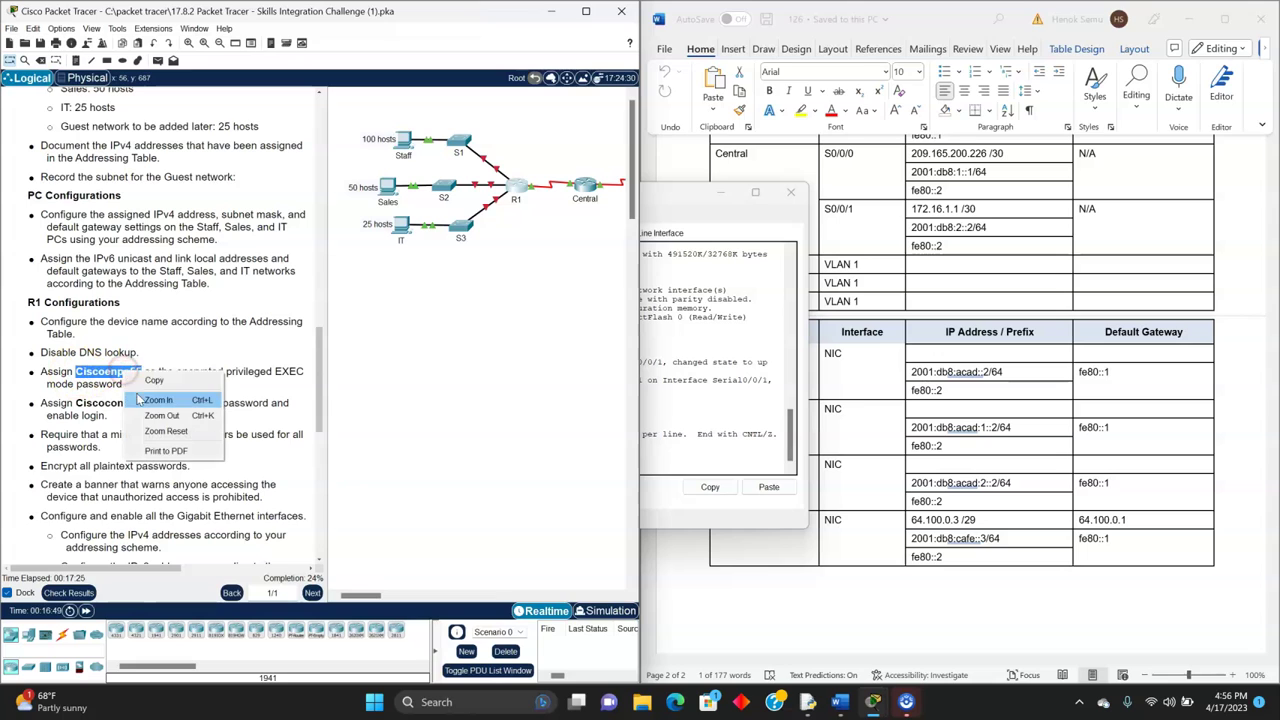
{"action": "left_click", "coordinate": [152, 374]}
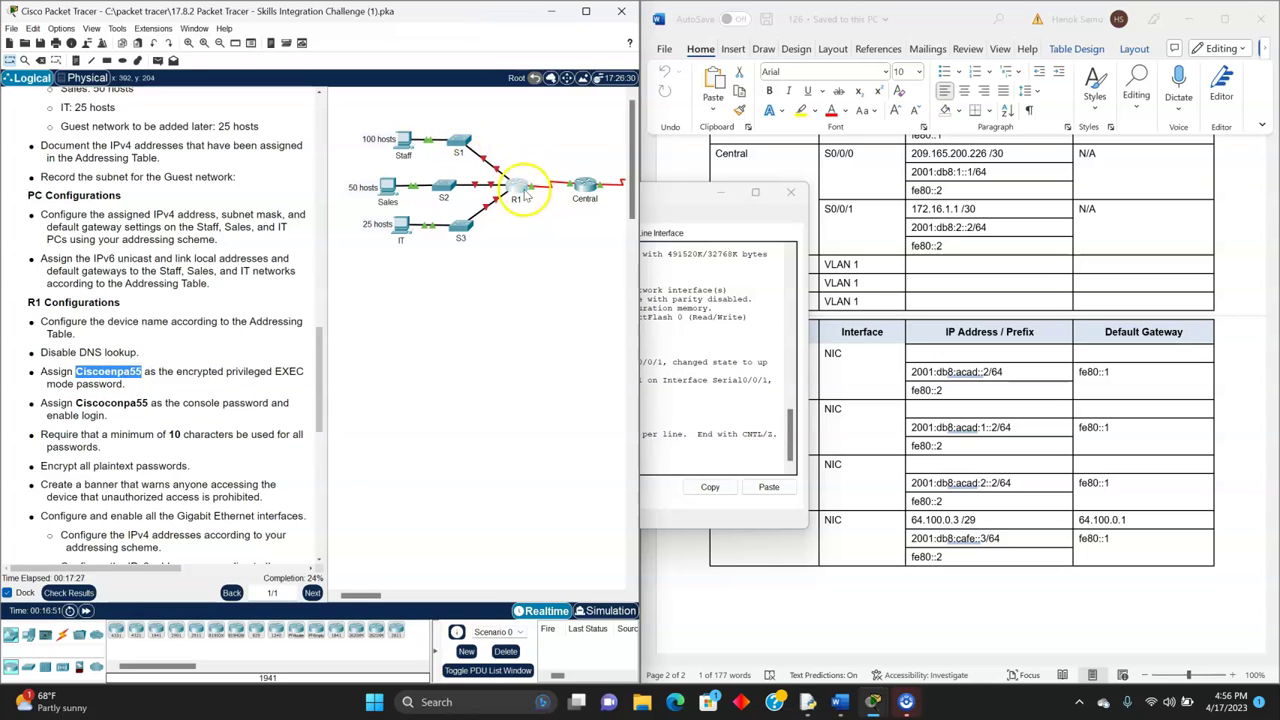
{"action": "left_click", "coordinate": [512, 187]}
{"action": "left_click", "coordinate": [620, 490]}
{"action": "key", "text": "ctrl+v"}
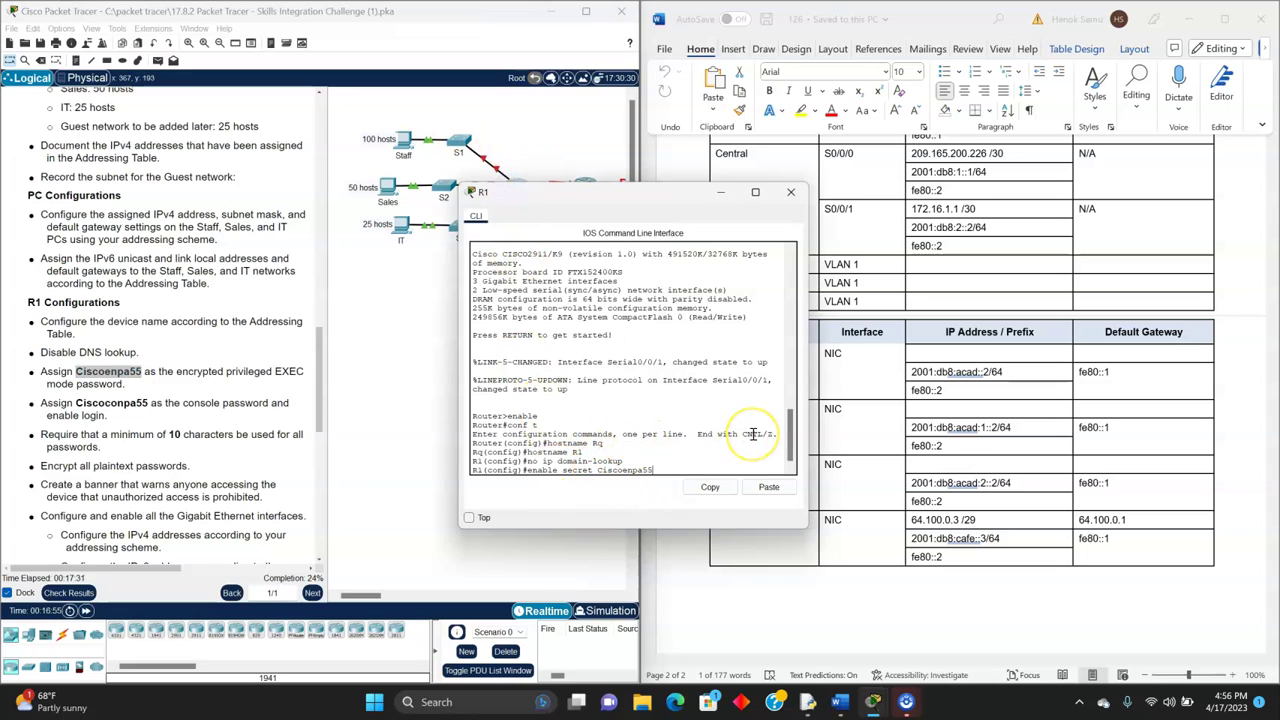
{"action": "key", "text": "Return"}
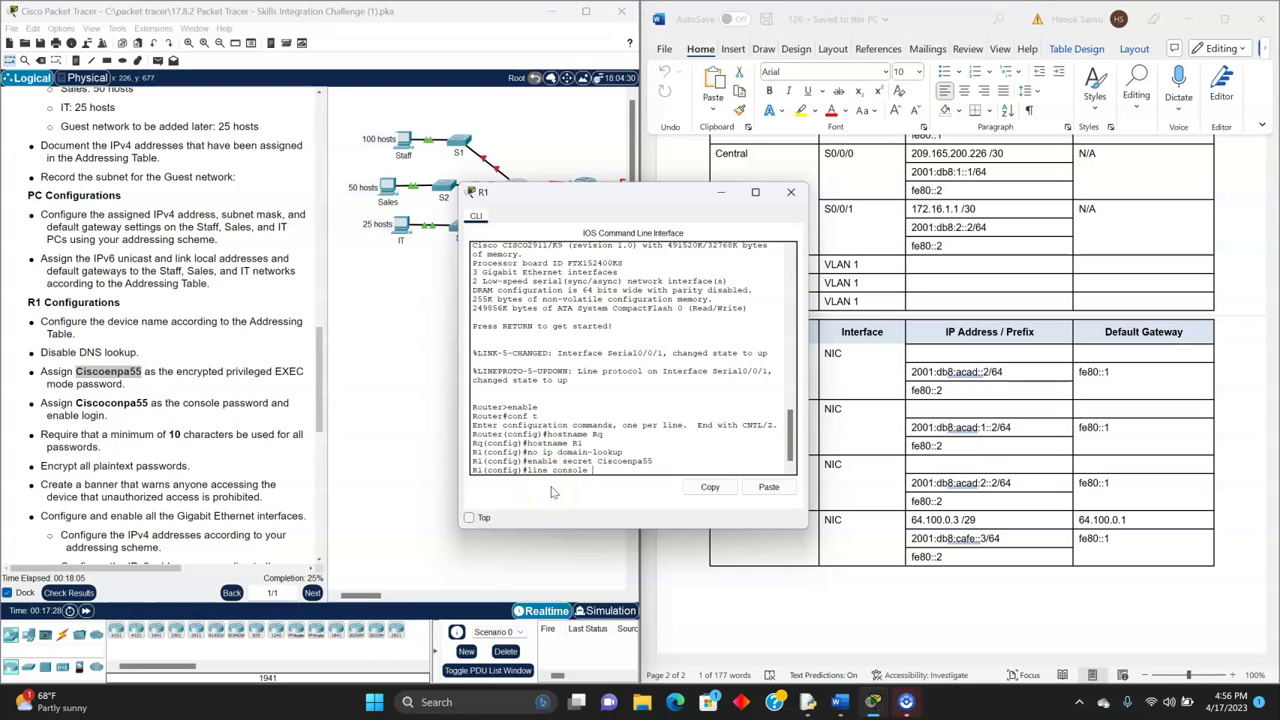
- Enter line console 0 configuration on R1 and begin the password command
{"action": "type", "text": "0"}
{"action": "key", "text": "Return"}
{"action": "type", "text": "password"}
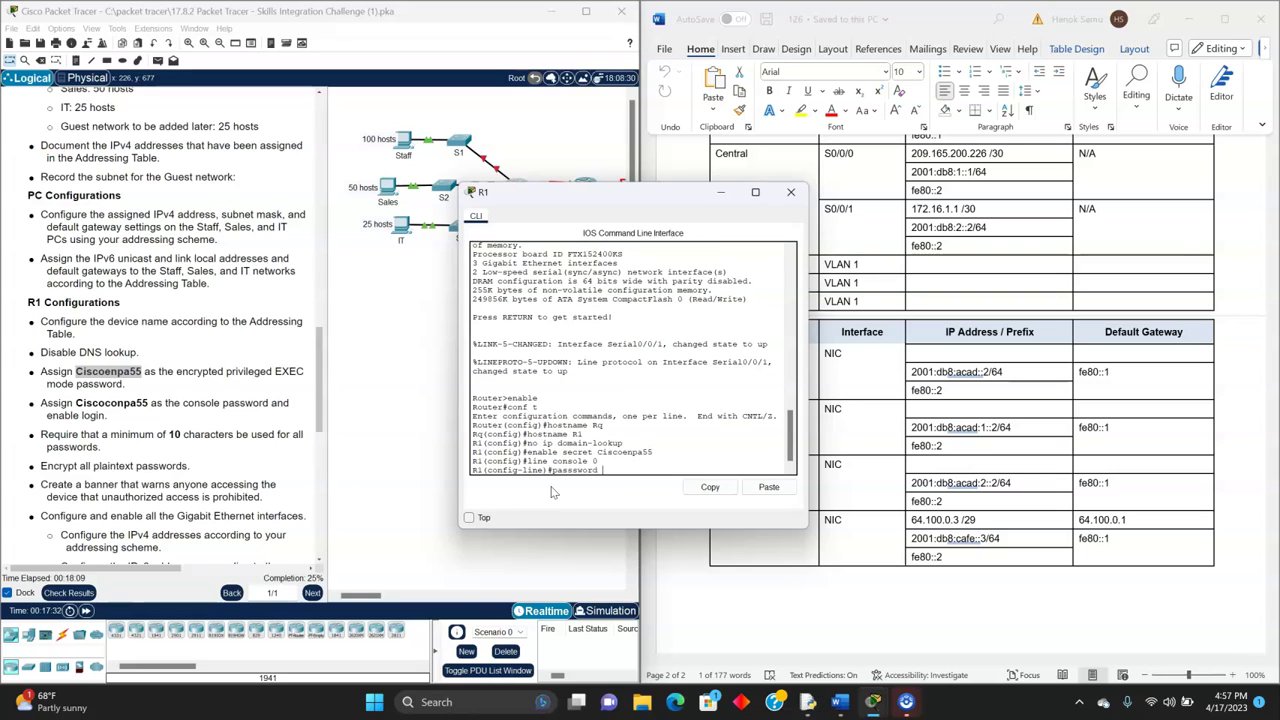
{"action": "left_click", "coordinate": [248, 418]}
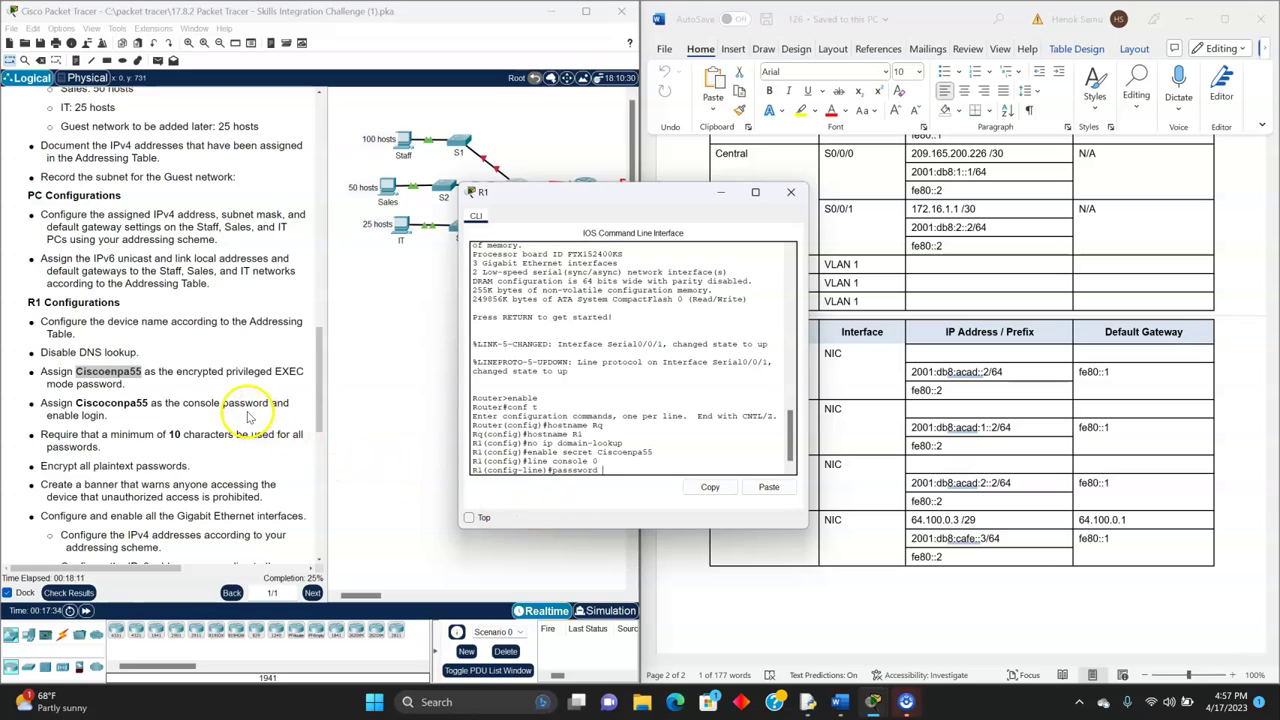
- Copy the console password from the instructions and paste it as R1's console line password
{"action": "left_click", "coordinate": [75, 402]}
{"action": "left_click_drag", "start_coordinate": [75, 402], "coordinate": [148, 404]}
{"action": "right_click", "coordinate": [149, 410]}
{"action": "left_click", "coordinate": [172, 412]}
{"action": "left_click", "coordinate": [516, 188]}
{"action": "left_click", "coordinate": [585, 450]}
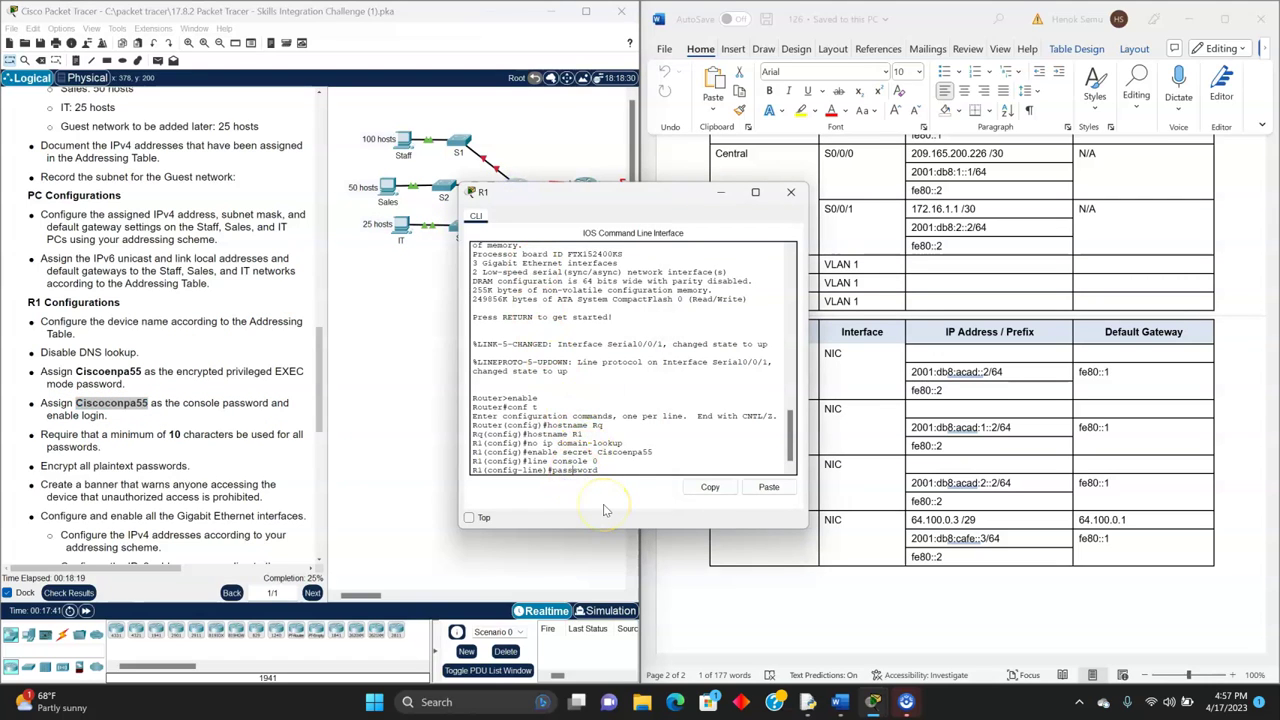
{"action": "left_click", "coordinate": [607, 490]}
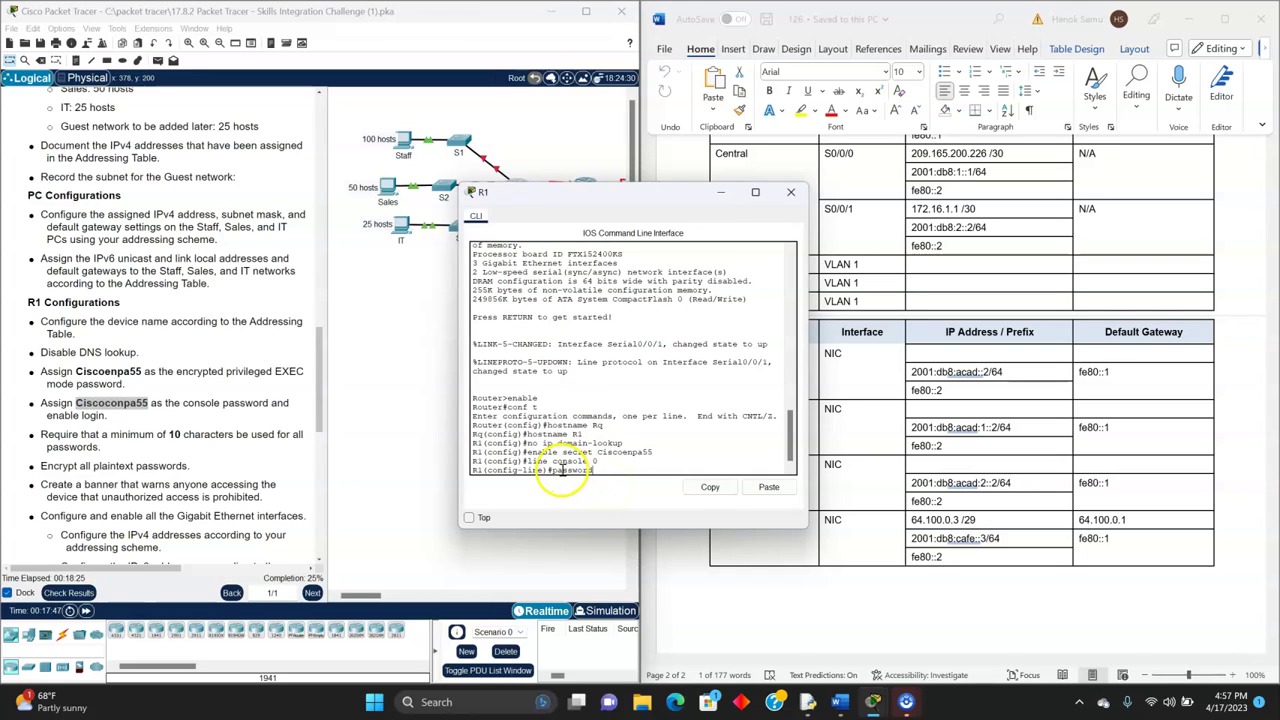
{"action": "right_click", "coordinate": [610, 472]}
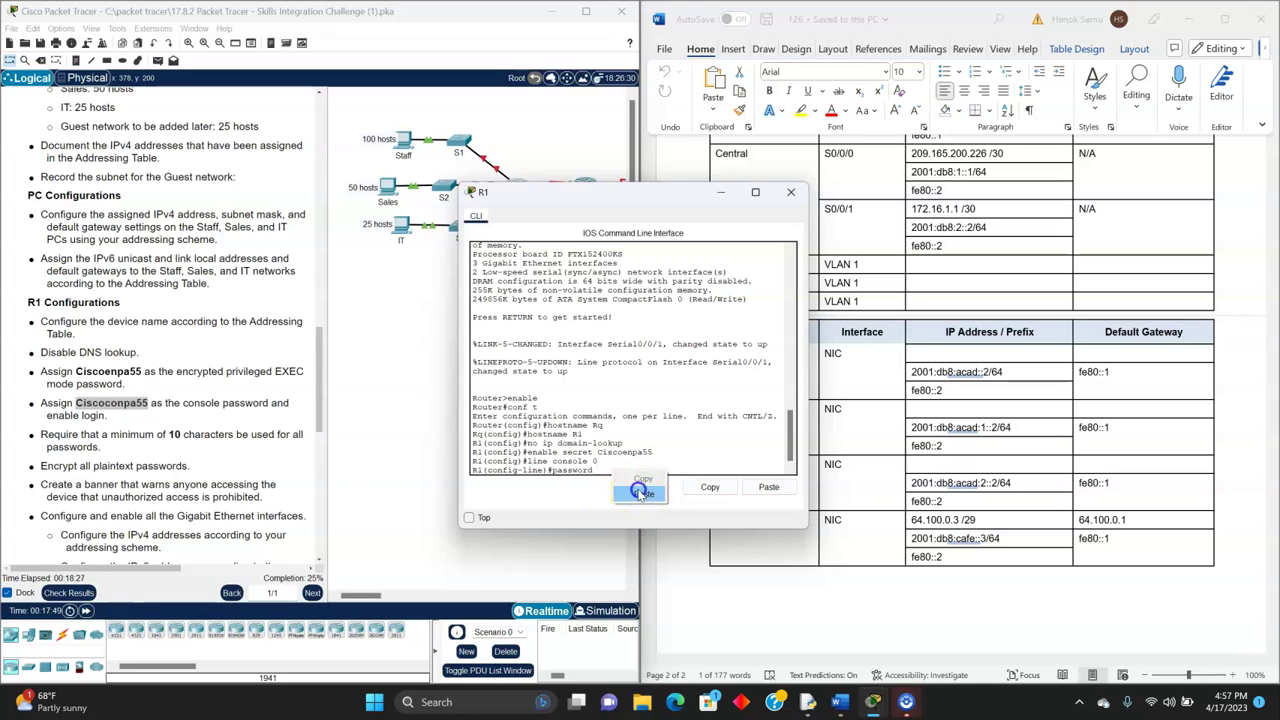
{"action": "left_click", "coordinate": [642, 494]}
{"action": "key", "text": "Return"}
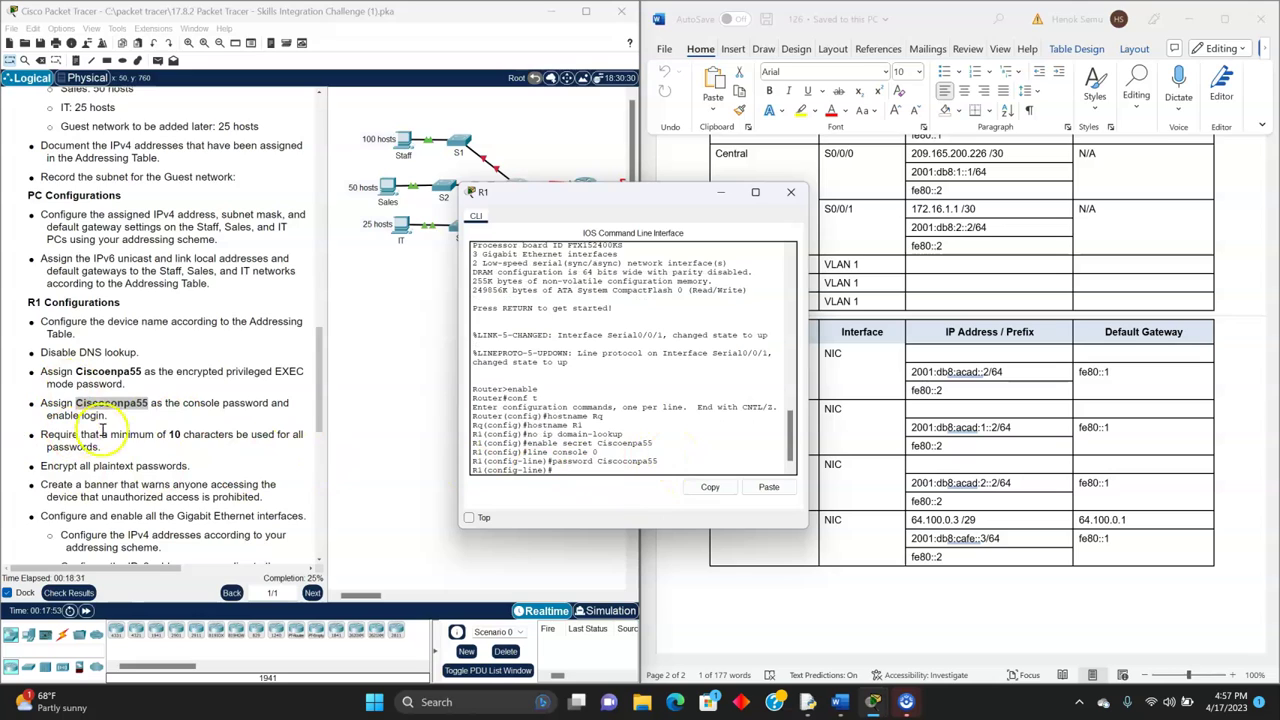
- Leave console line configuration and begin the security passwords command
{"action": "scroll", "coordinate": [119, 434], "scroll_direction": "down", "scroll_amount": 1}
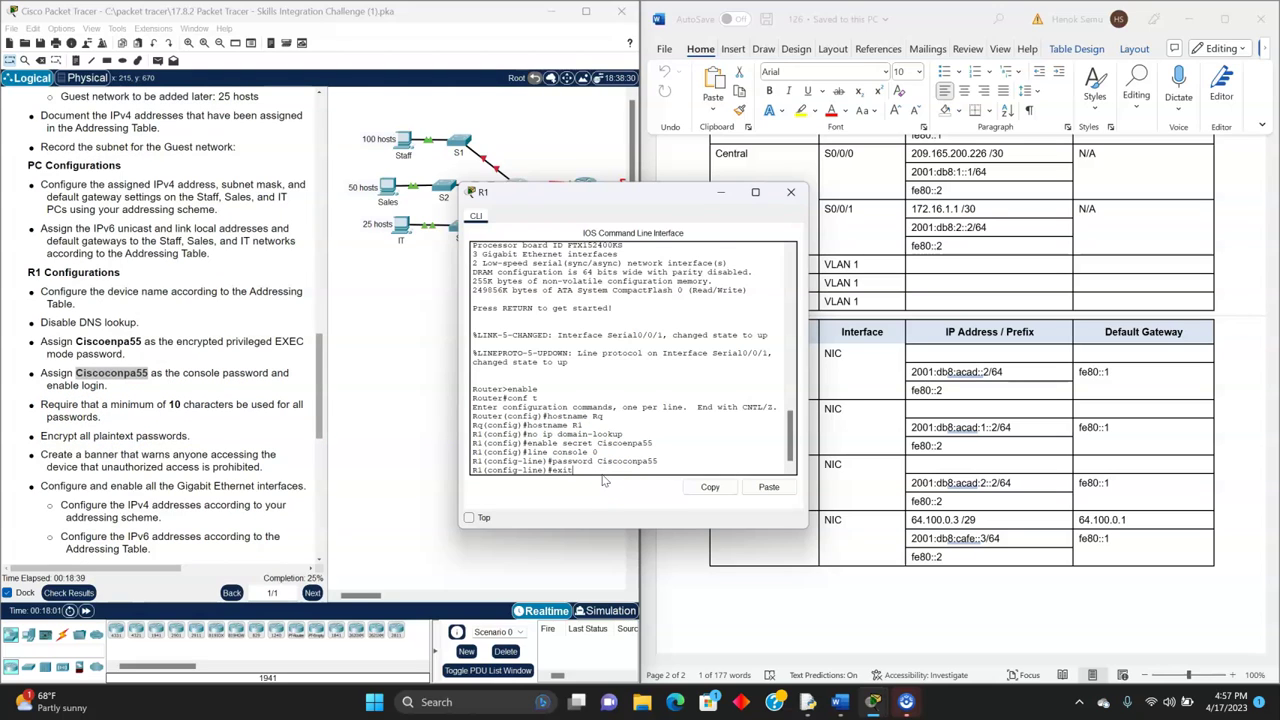
{"action": "key", "text": "Return"}
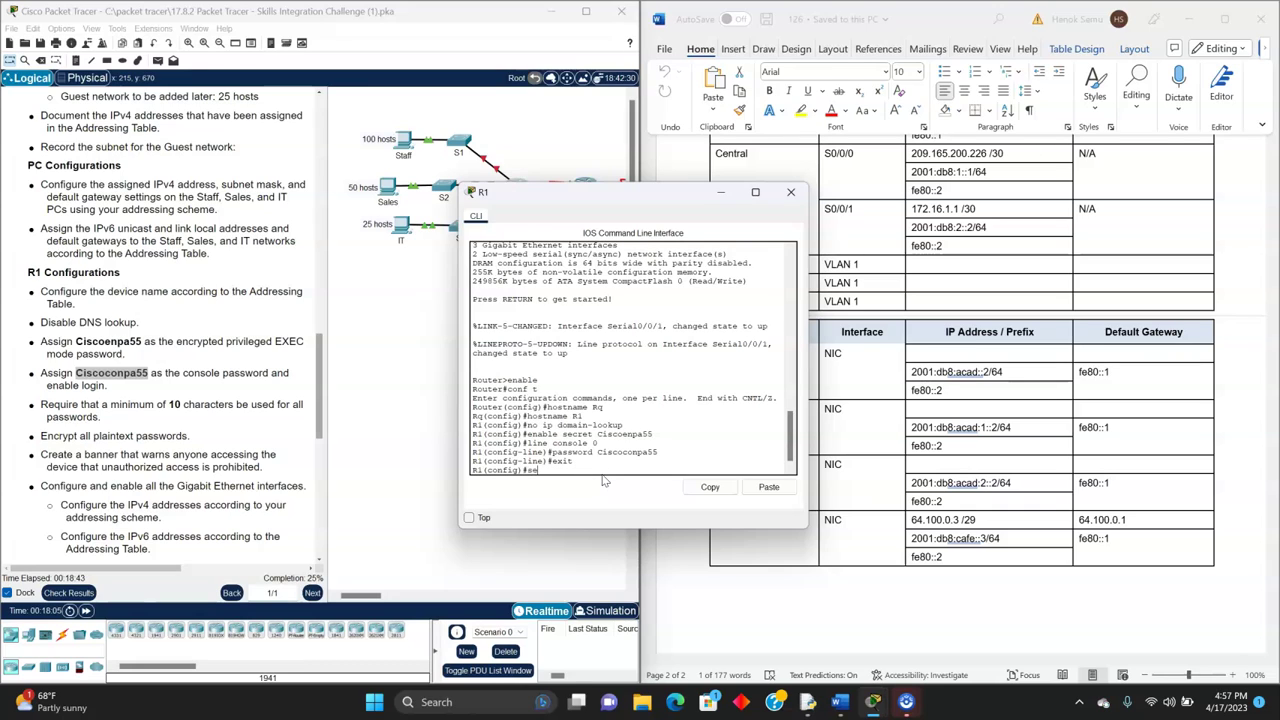
{"action": "type", "text": "security passswordds"}
{"action": "key", "text": "BackSpace"}
{"action": "key", "text": "BackSpace"}
{"action": "key", "text": "BackSpace"}
{"action": "key", "text": "BackSpace"}
{"action": "key", "text": "BackSpace"}
{"action": "type", "text": "w"}
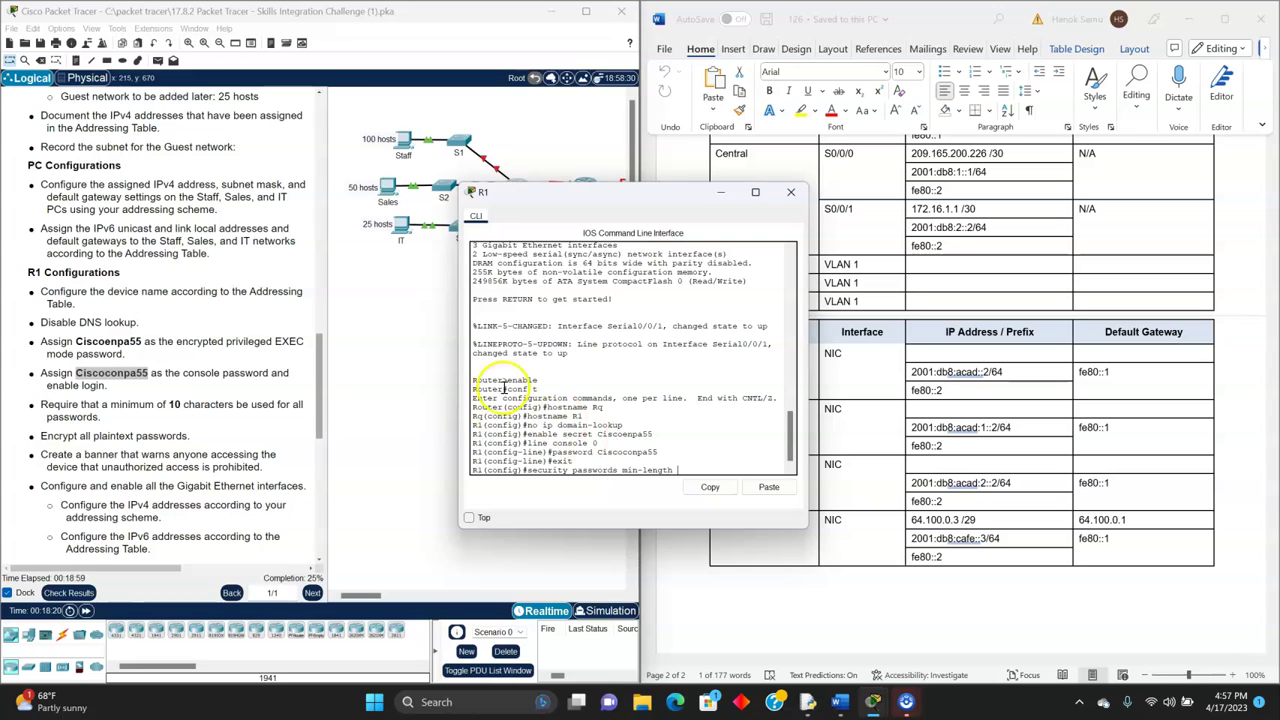
- Set security passwords min-length 10 and enable service password-encryption on R1
{"action": "type", "text": "1"}
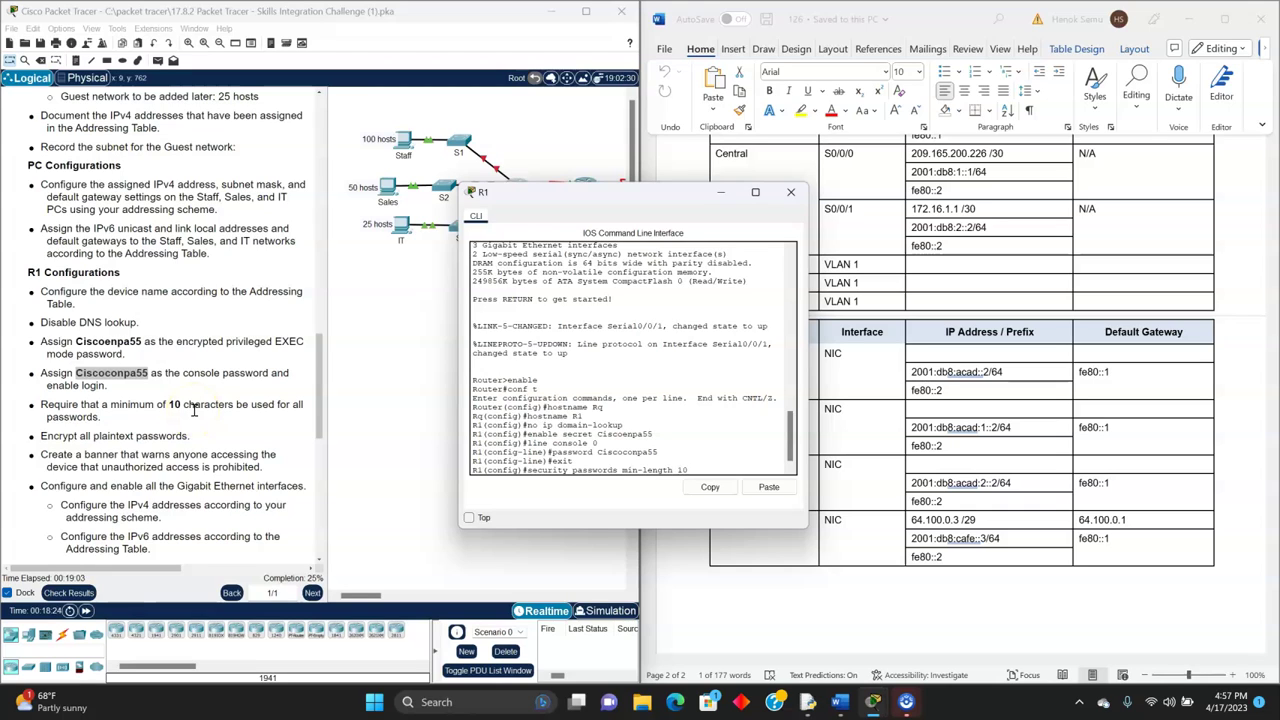
{"action": "type", "text": "0"}
{"action": "key", "text": "Return"}
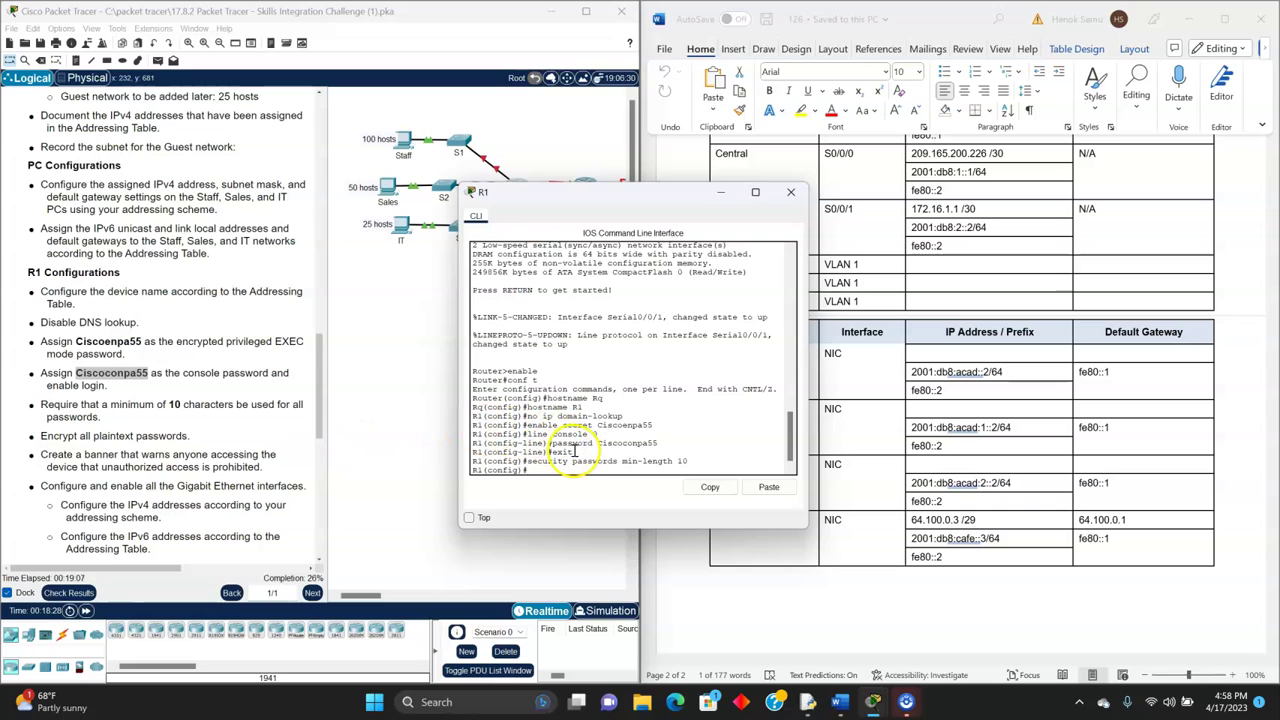
{"action": "type", "text": "service"}
{"action": "type", "text": "password-en"}
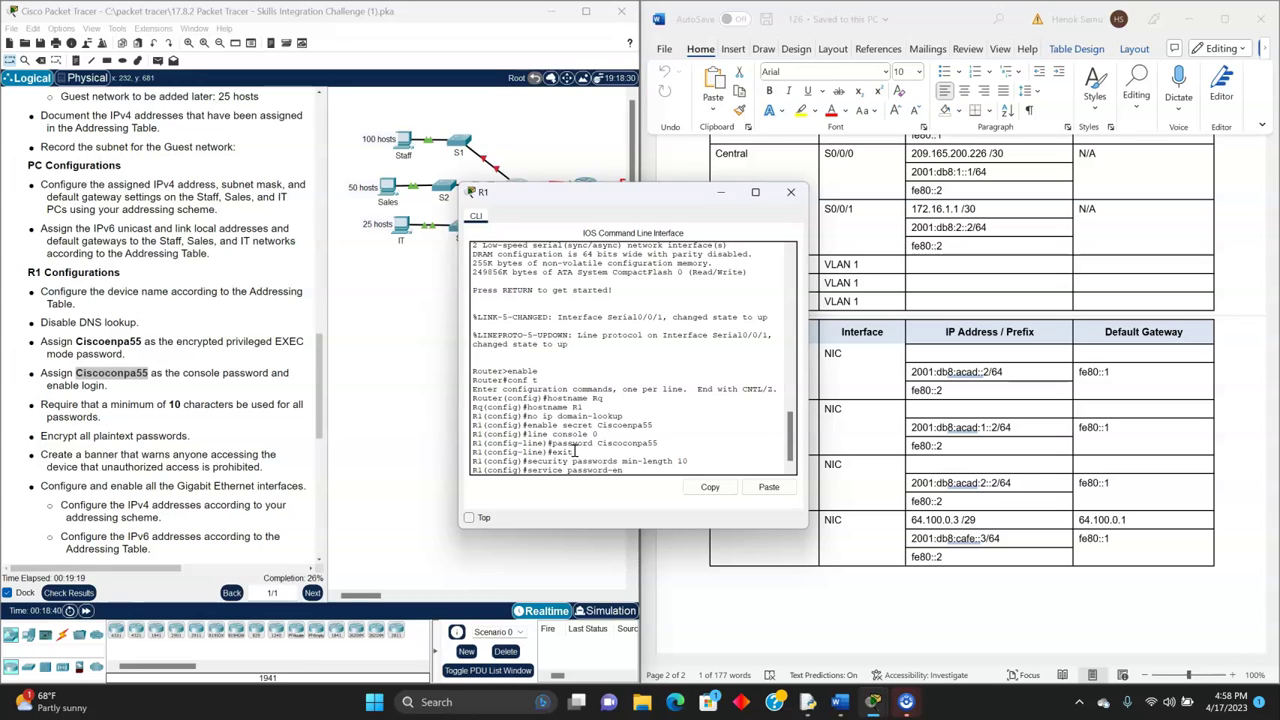
{"action": "type", "text": "cryption"}
{"action": "key", "text": "Return"}
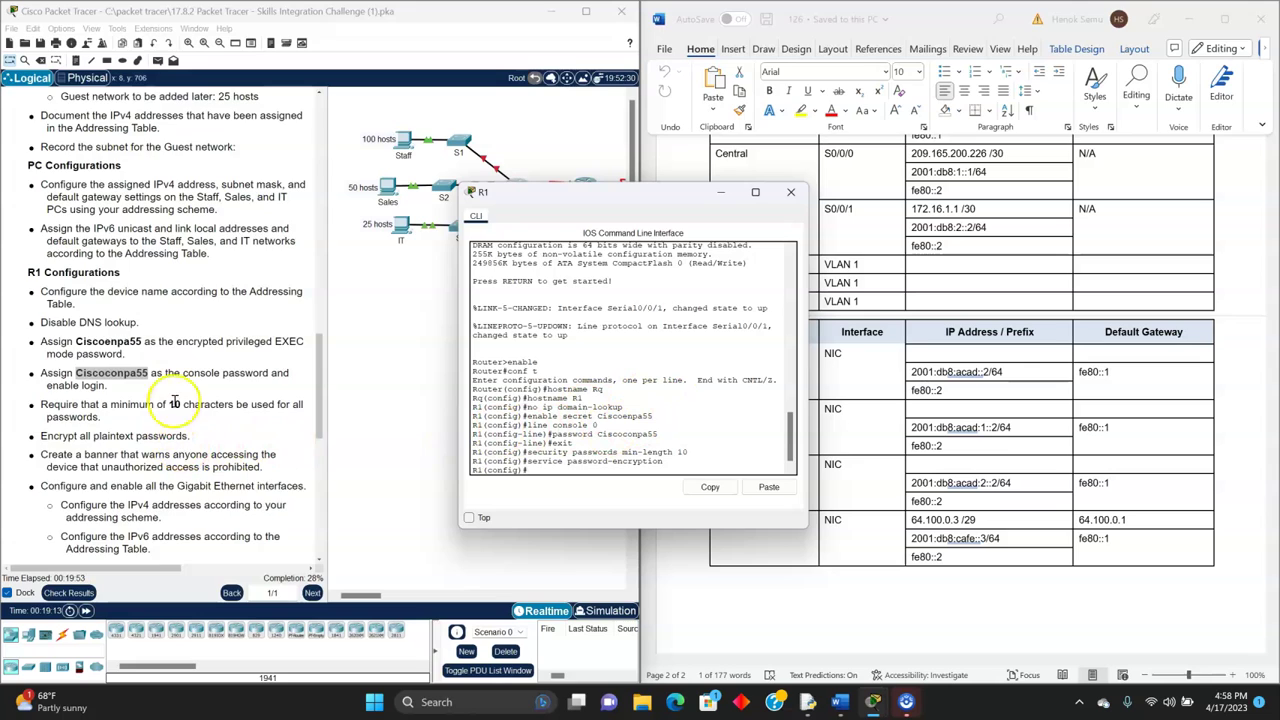
{"action": "scroll", "coordinate": [180, 378], "scroll_direction": "down", "scroll_amount": 2}
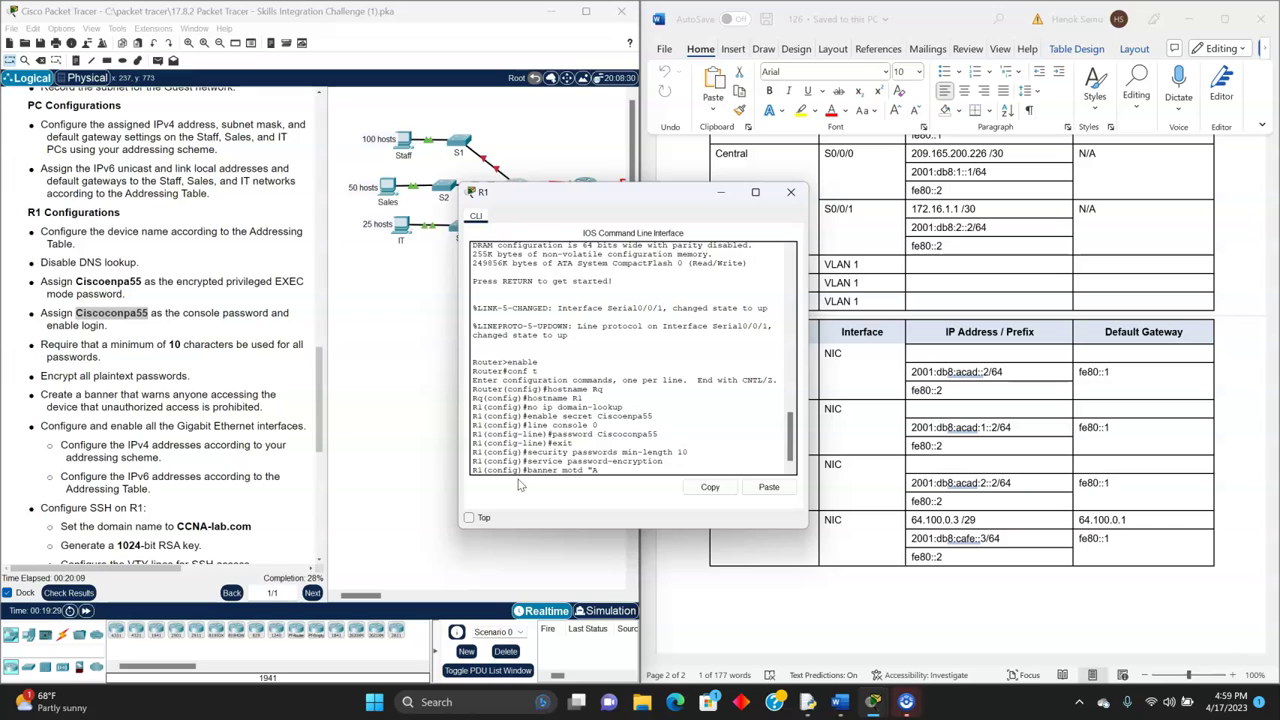
- Set R1's banner motd to "Authorized access only!!" and recheck the instructions
{"action": "type", "text": "ed access only!!"}
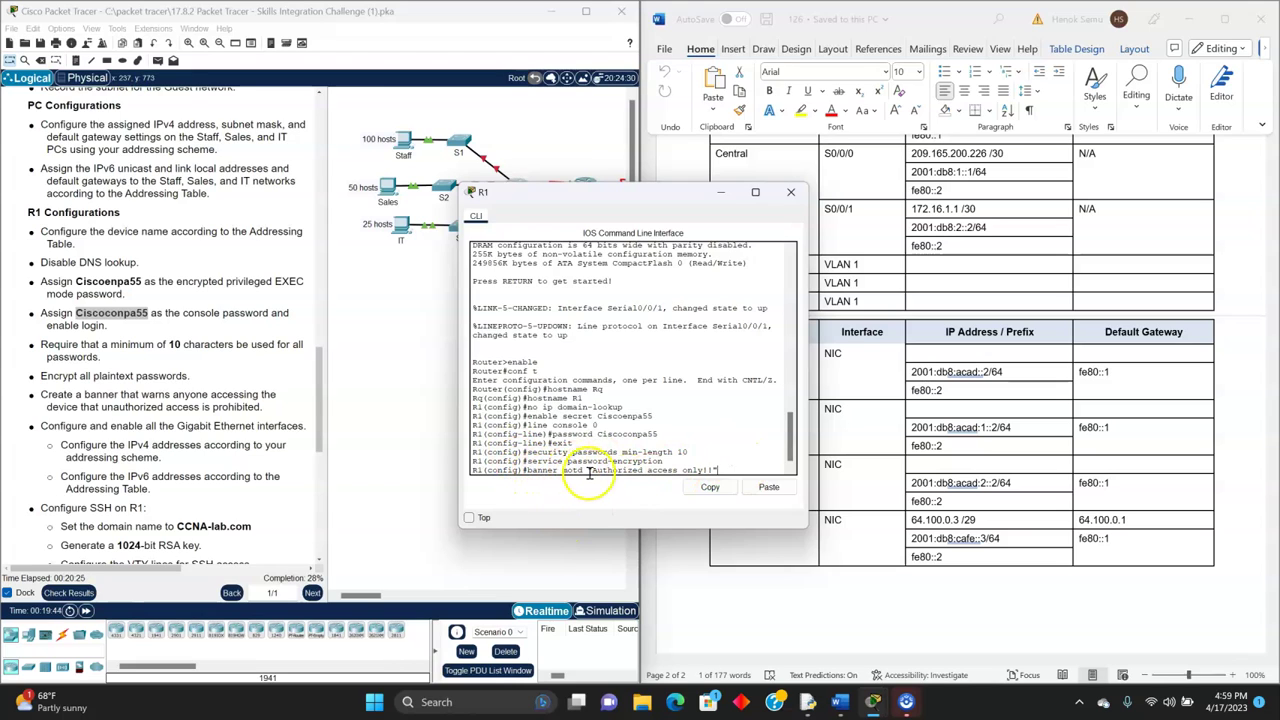
{"action": "key", "text": "Return"}
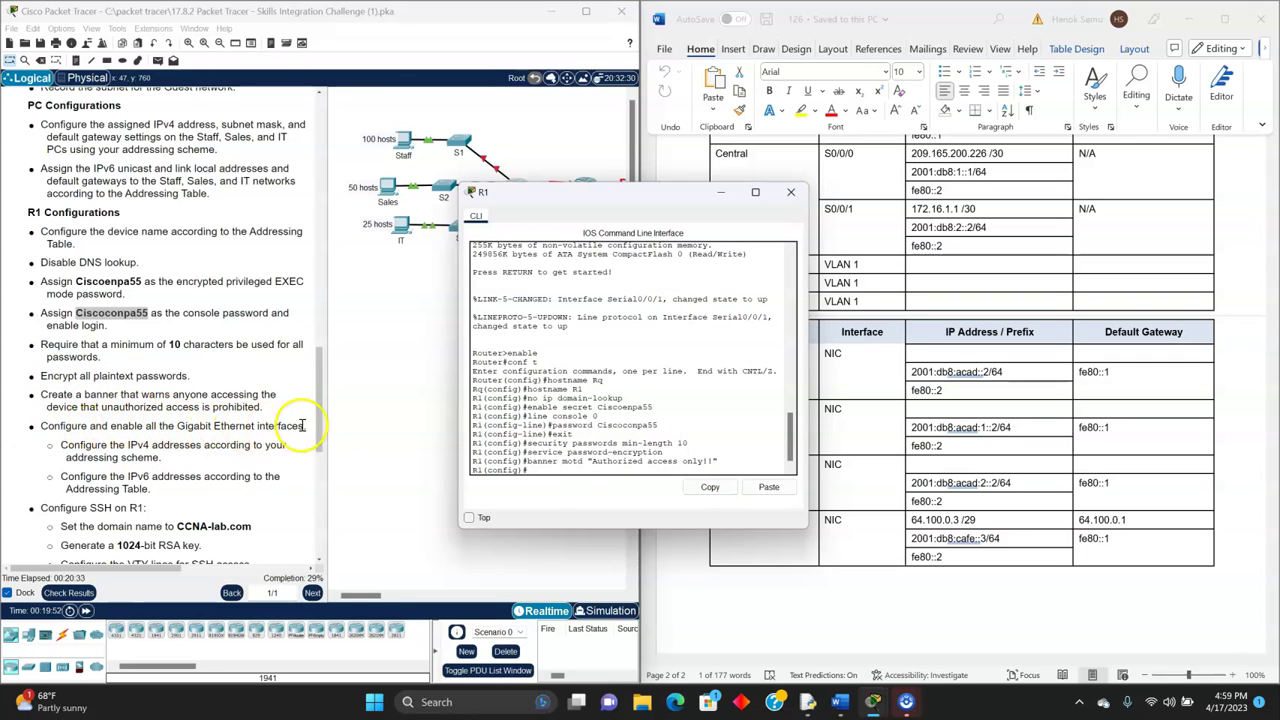
{"action": "left_click", "coordinate": [270, 426]}
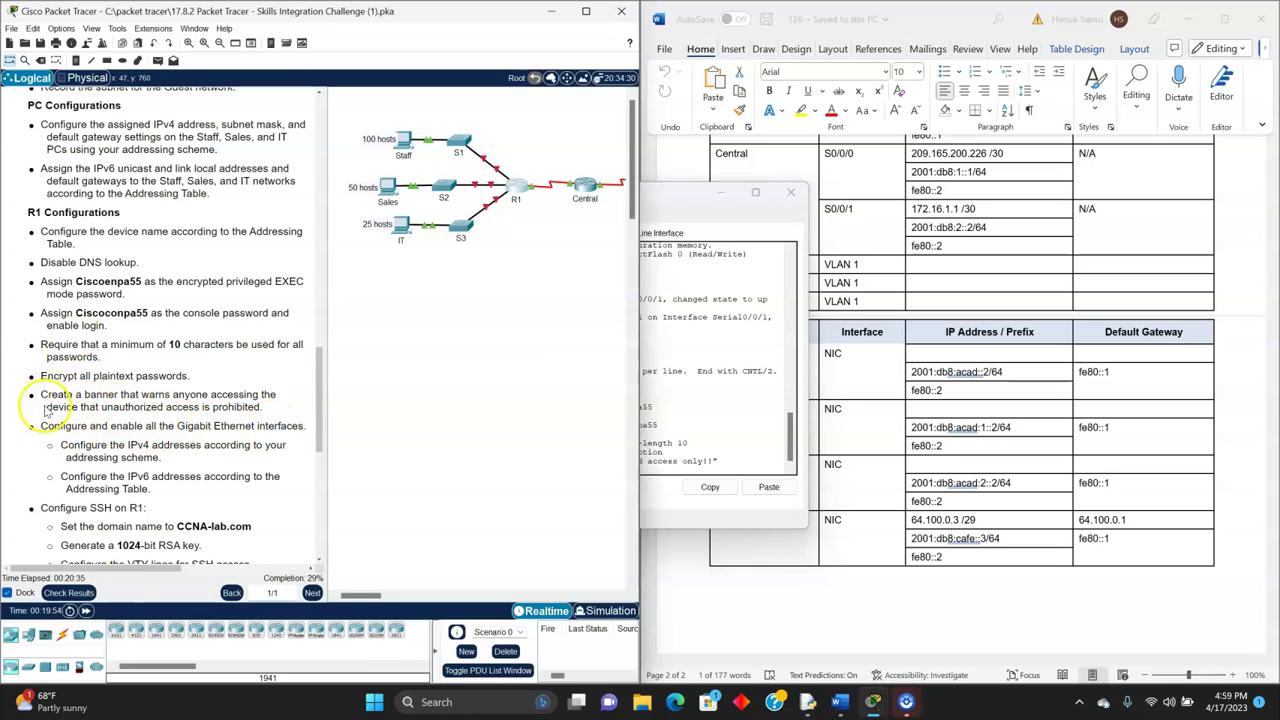
{"action": "left_click", "coordinate": [518, 186]}
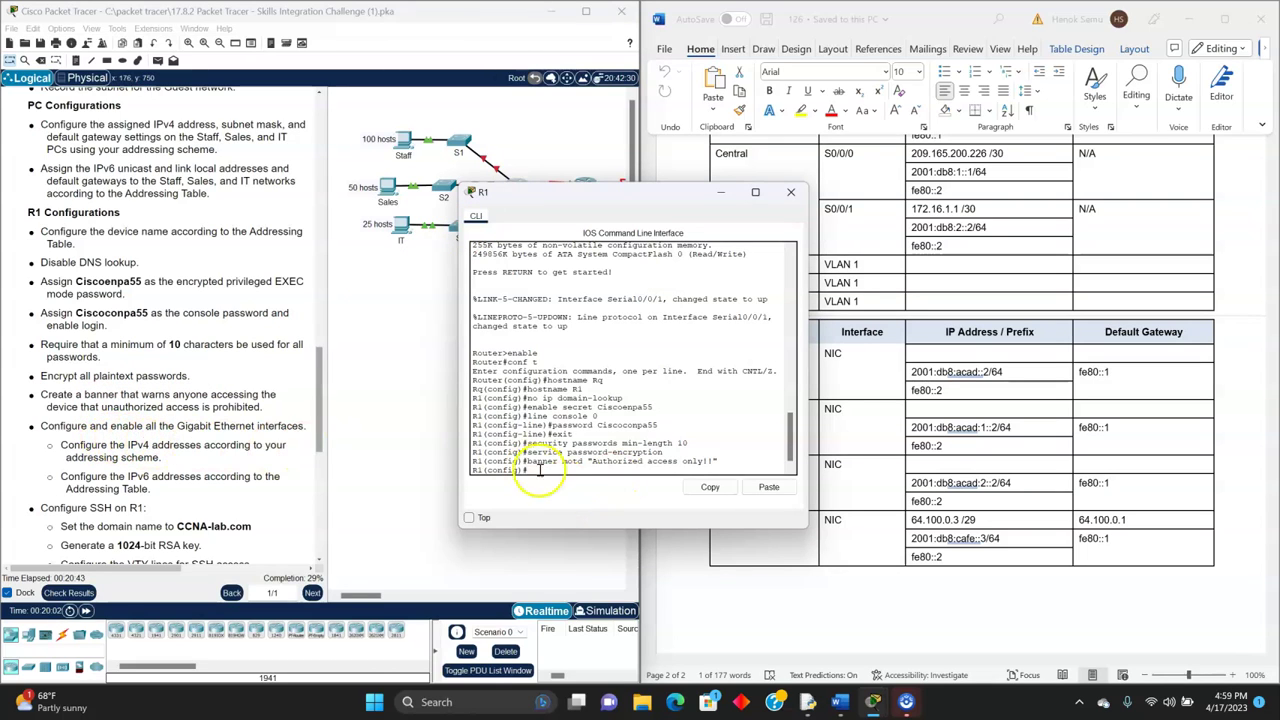
{"action": "left_click_drag", "start_coordinate": [583, 195], "coordinate": [491, 224]}
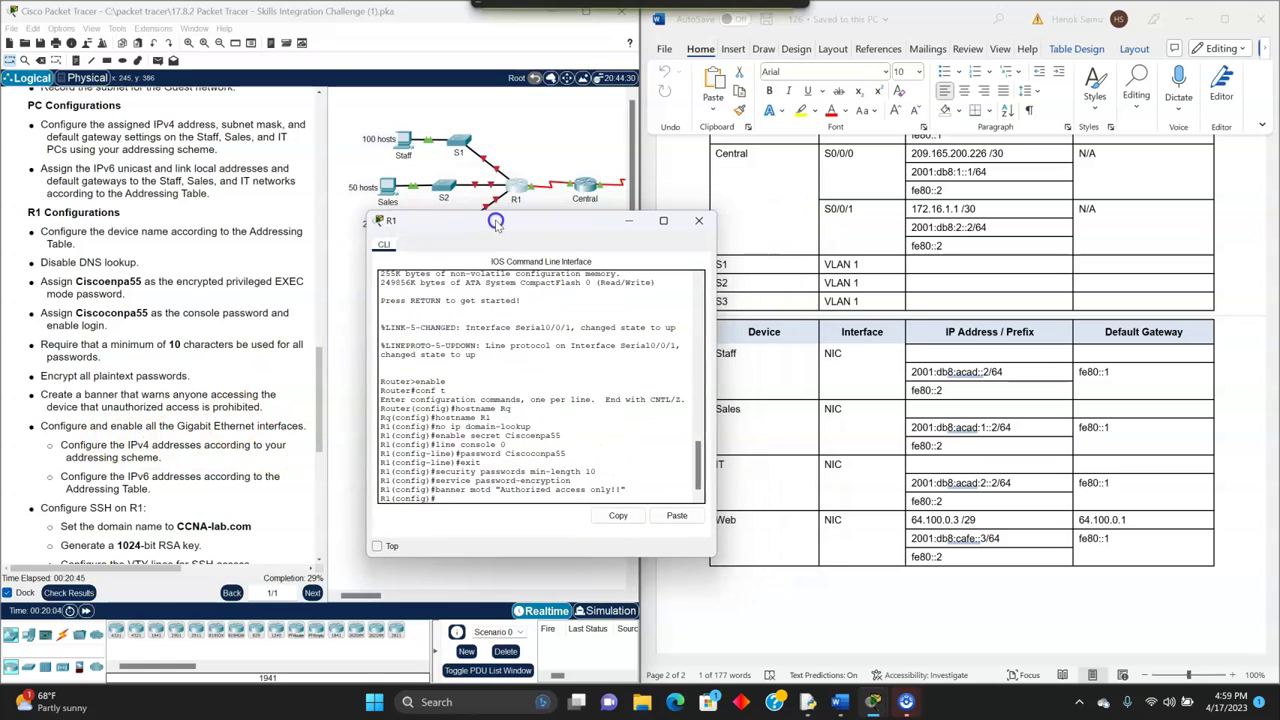
{"action": "scroll", "coordinate": [1000, 368], "scroll_direction": "up", "scroll_amount": 1}
{"action": "scroll", "coordinate": [1010, 370], "scroll_direction": "up", "scroll_amount": 4}
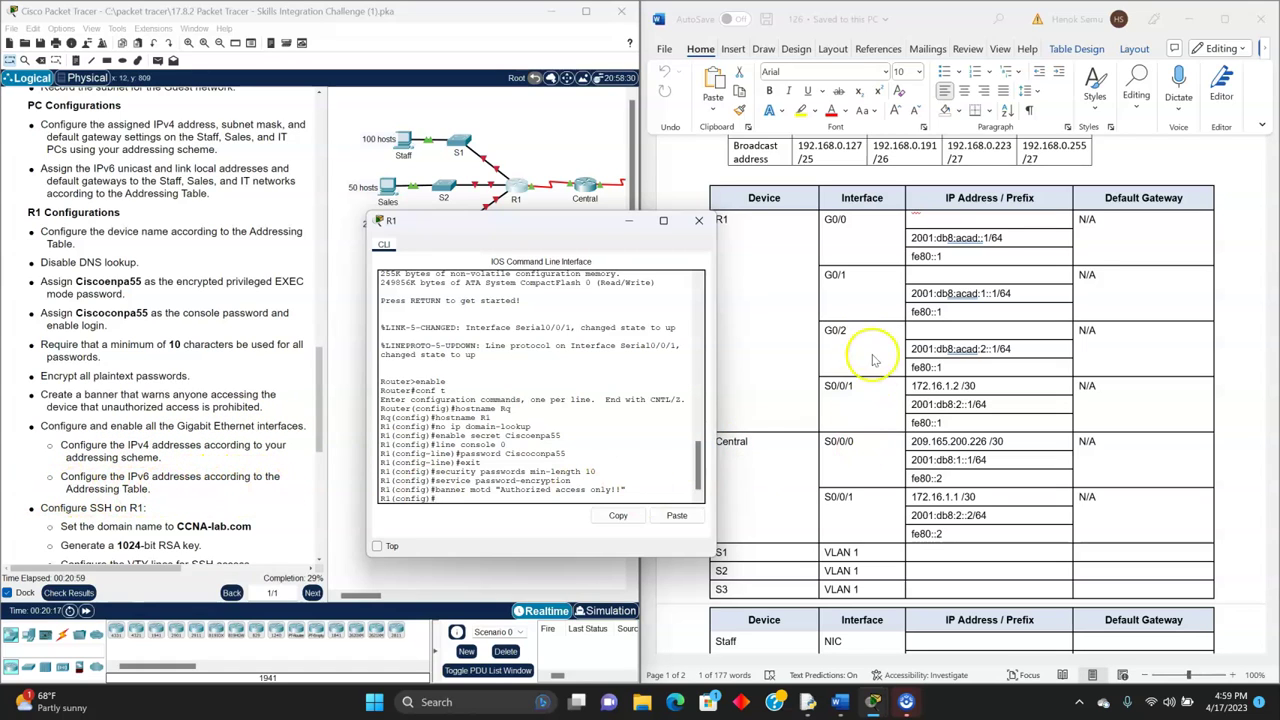
{"action": "scroll", "coordinate": [965, 505], "scroll_direction": "up", "scroll_amount": 3}
{"action": "scroll", "coordinate": [940, 500], "scroll_direction": "down", "scroll_amount": 1}
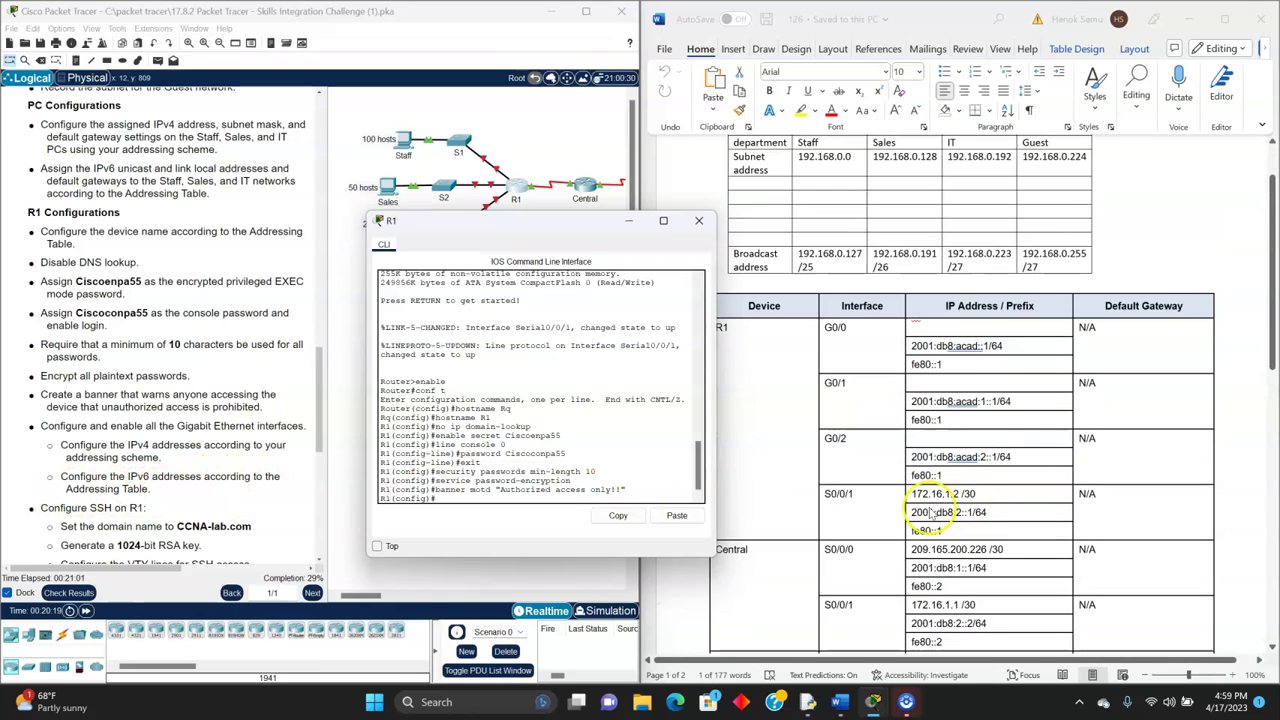
{"action": "scroll", "coordinate": [796, 438], "scroll_direction": "down", "scroll_amount": 1}
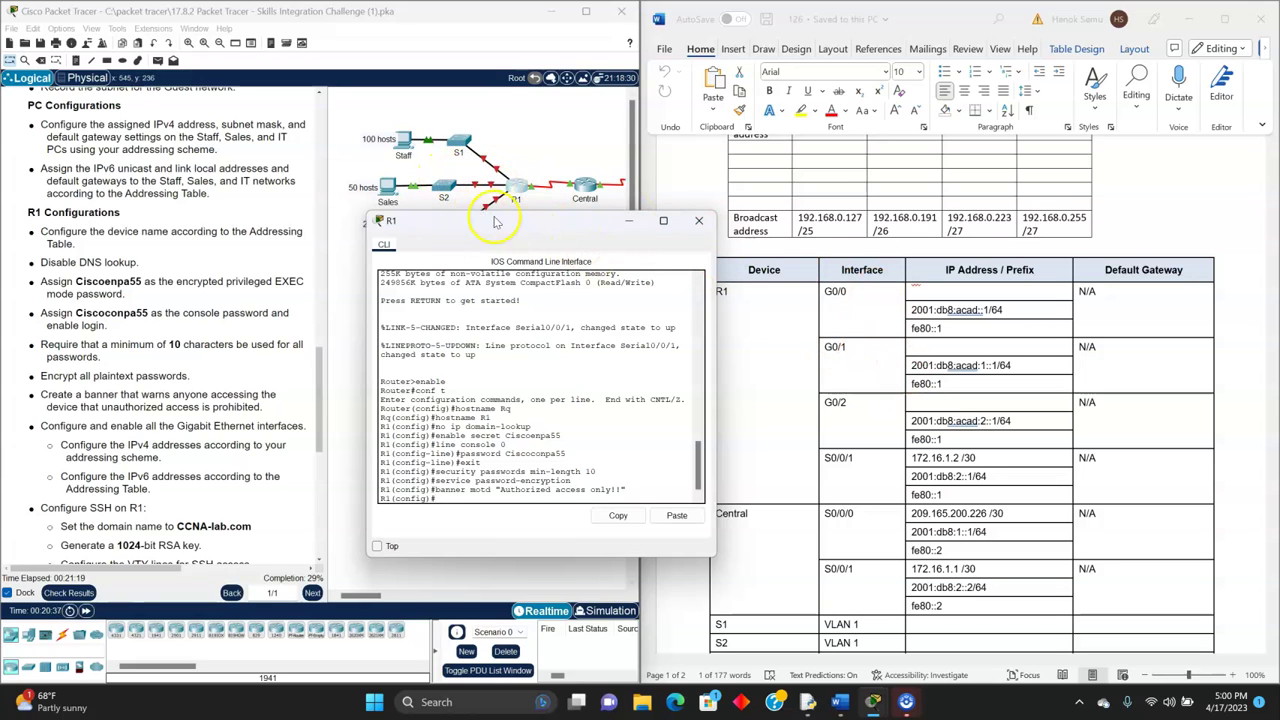
{"action": "left_click_drag", "start_coordinate": [495, 222], "coordinate": [465, 290]}
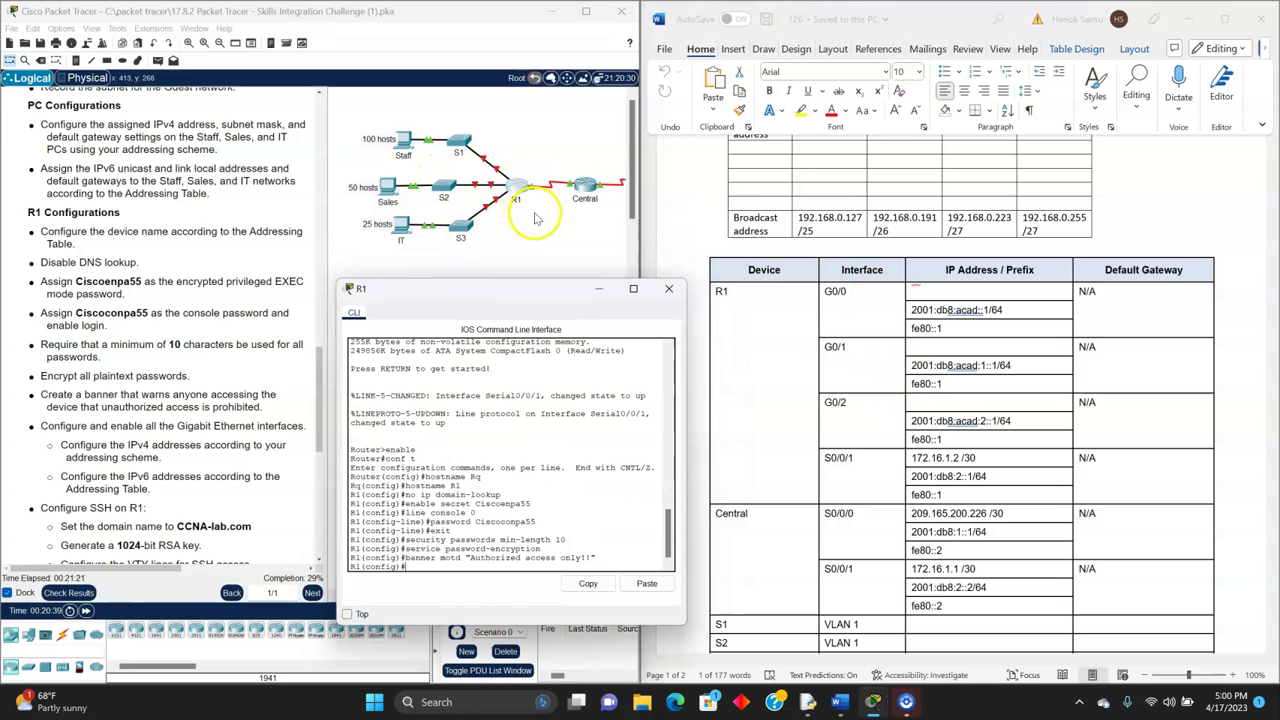
{"action": "left_click_drag", "start_coordinate": [514, 292], "coordinate": [518, 222]}
- Enter interface G0/0 and assign it 192.168.0.1 255.255.255.128
{"action": "type", "text": "int g0/0"}
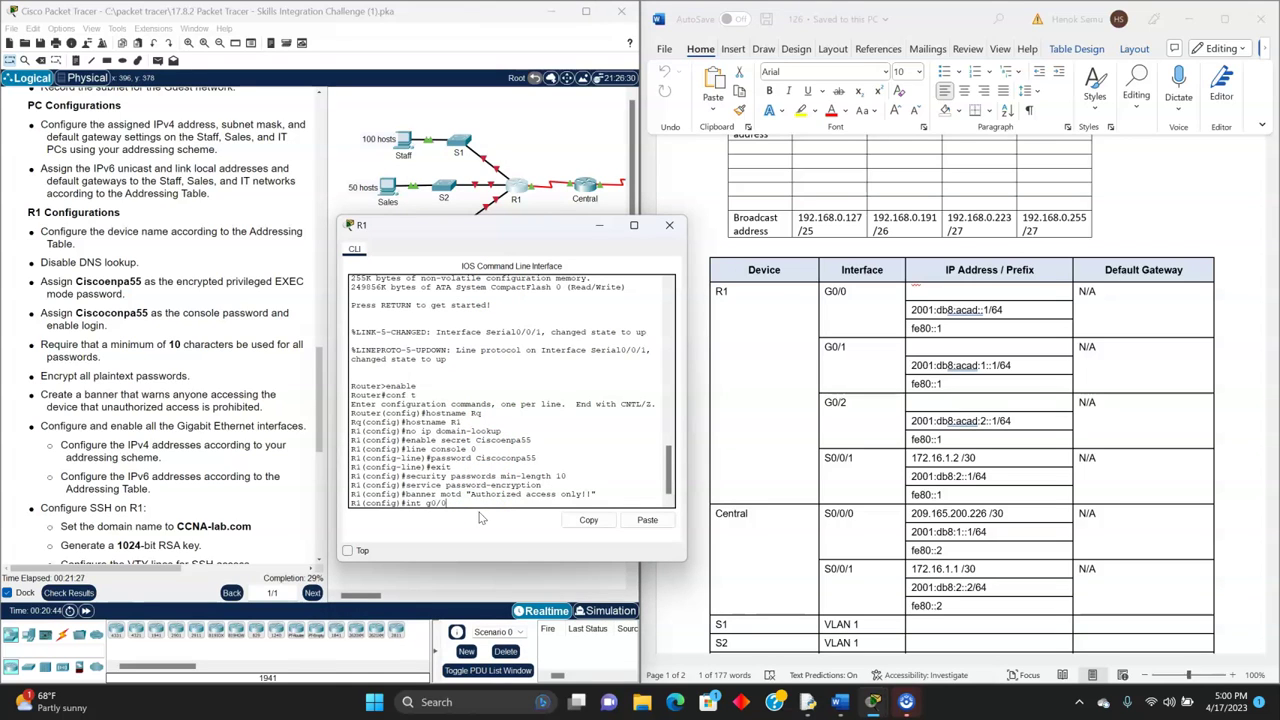
{"action": "key", "text": "Return"}
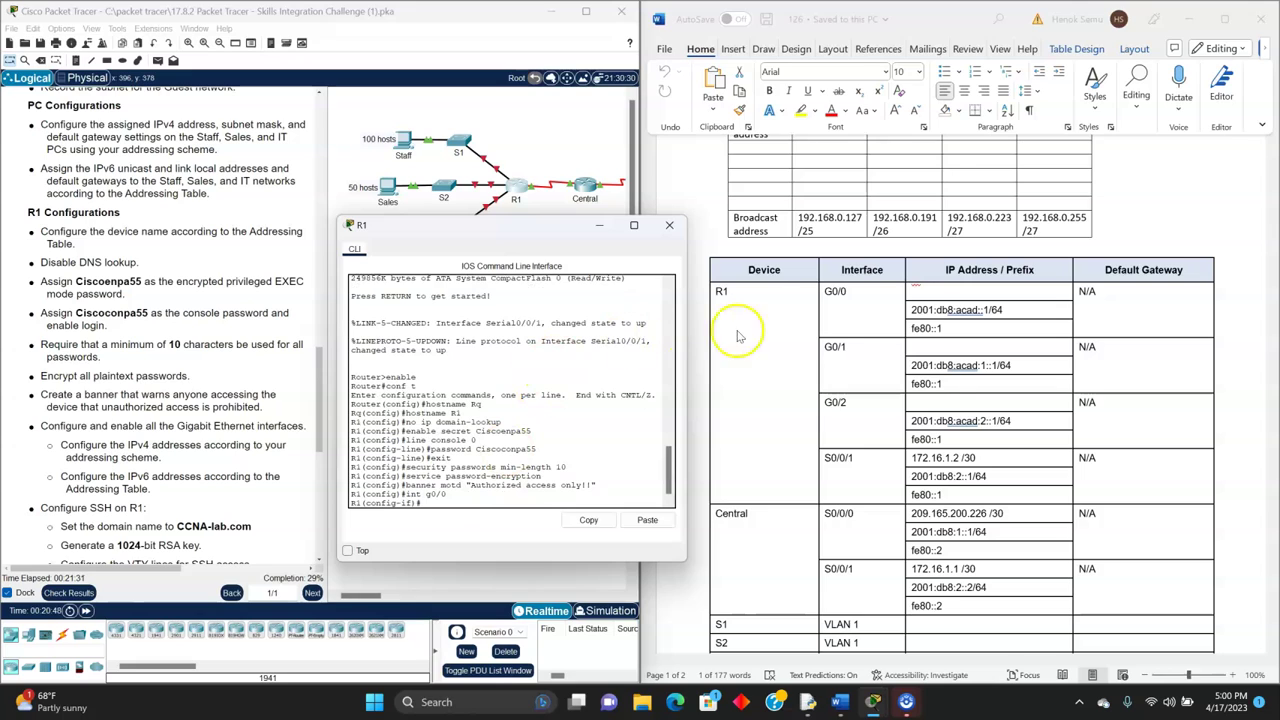
{"action": "scroll", "coordinate": [780, 310], "scroll_direction": "up", "scroll_amount": 2}
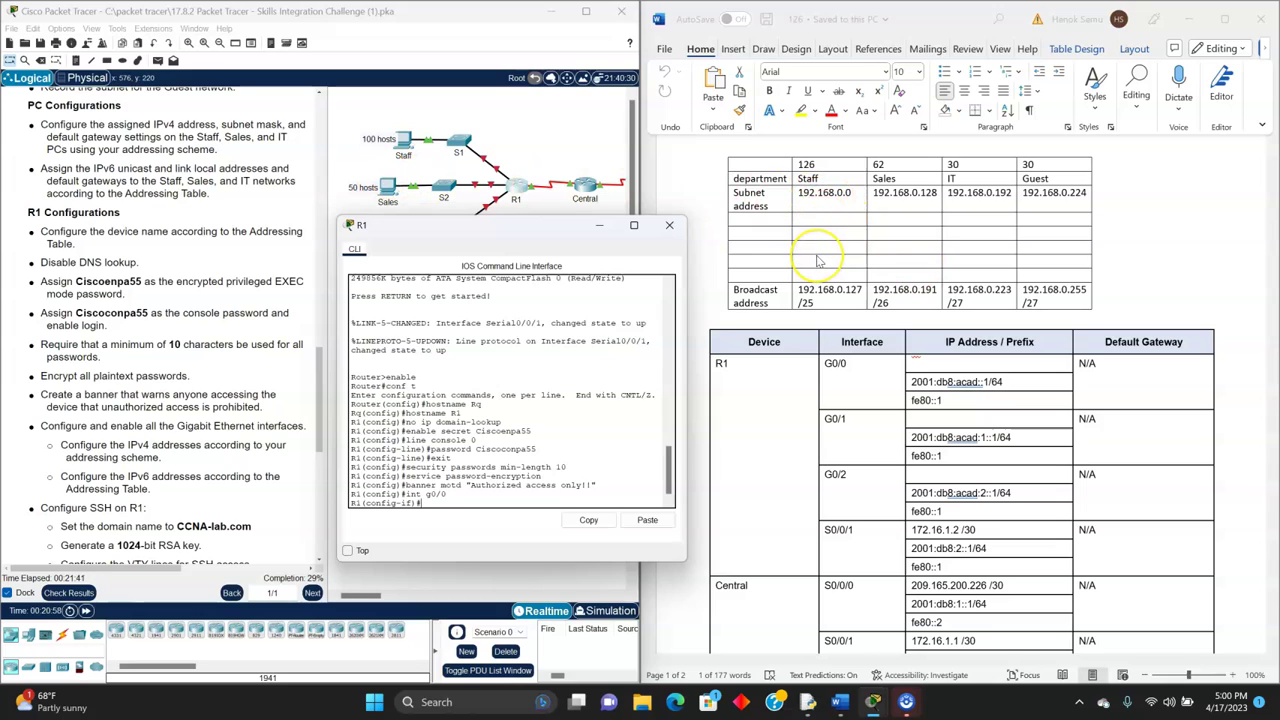
{"action": "type", "text": "ip address"}
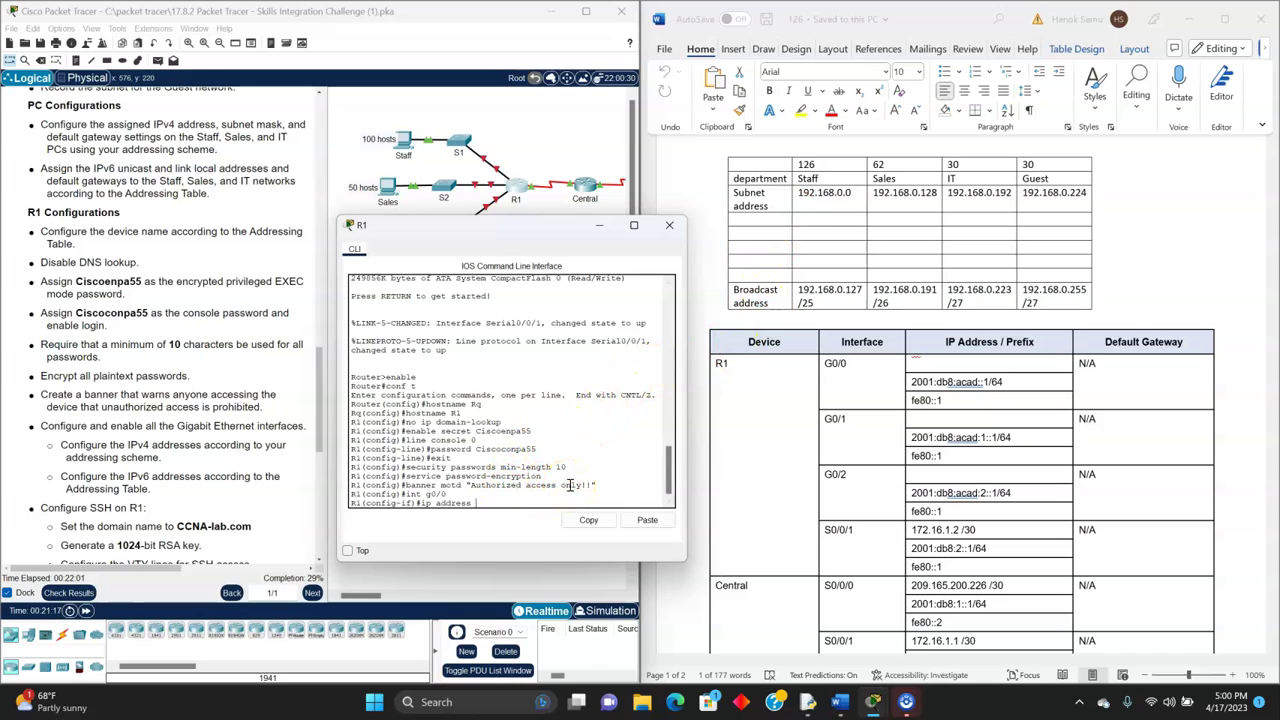
{"action": "type", "text": "192.168.0."}
{"action": "type", "text": "55.255.255.128"}
{"action": "key", "text": "Return"}
- Bring G0/0 up with no shut
{"action": "type", "text": "no s"}
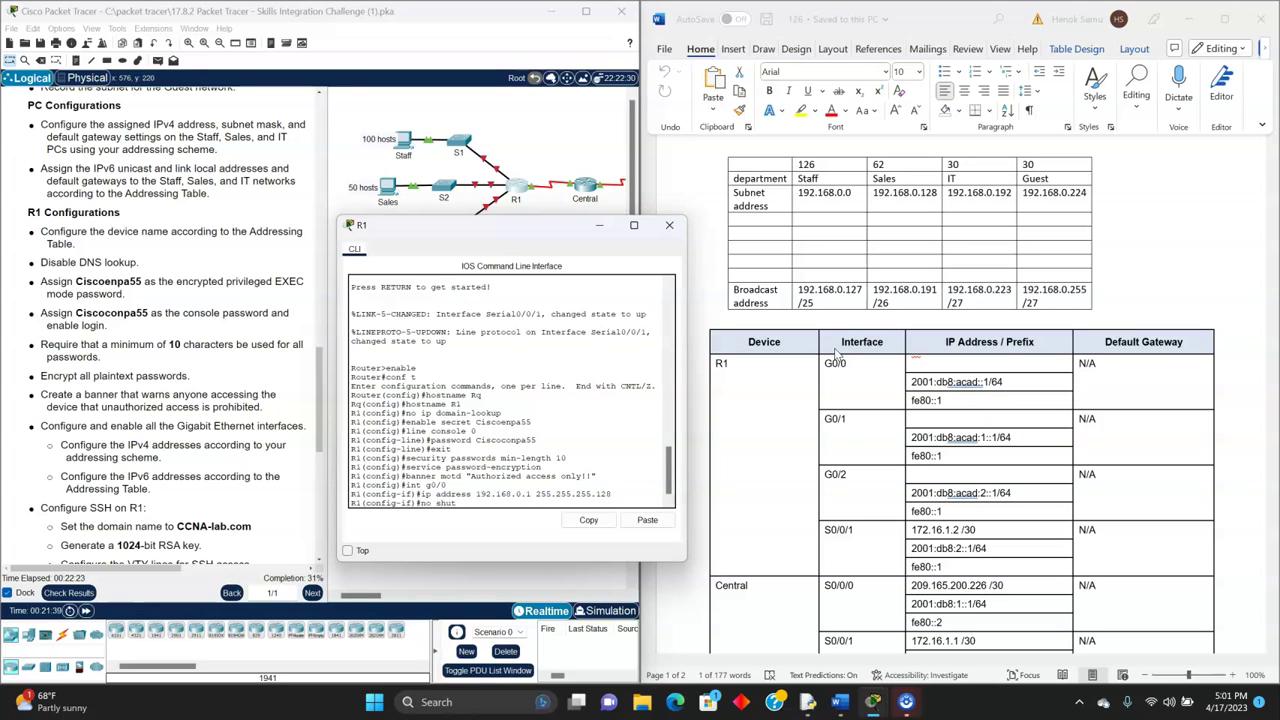
{"action": "type", "text": "hut"}
{"action": "key", "text": "Return"}
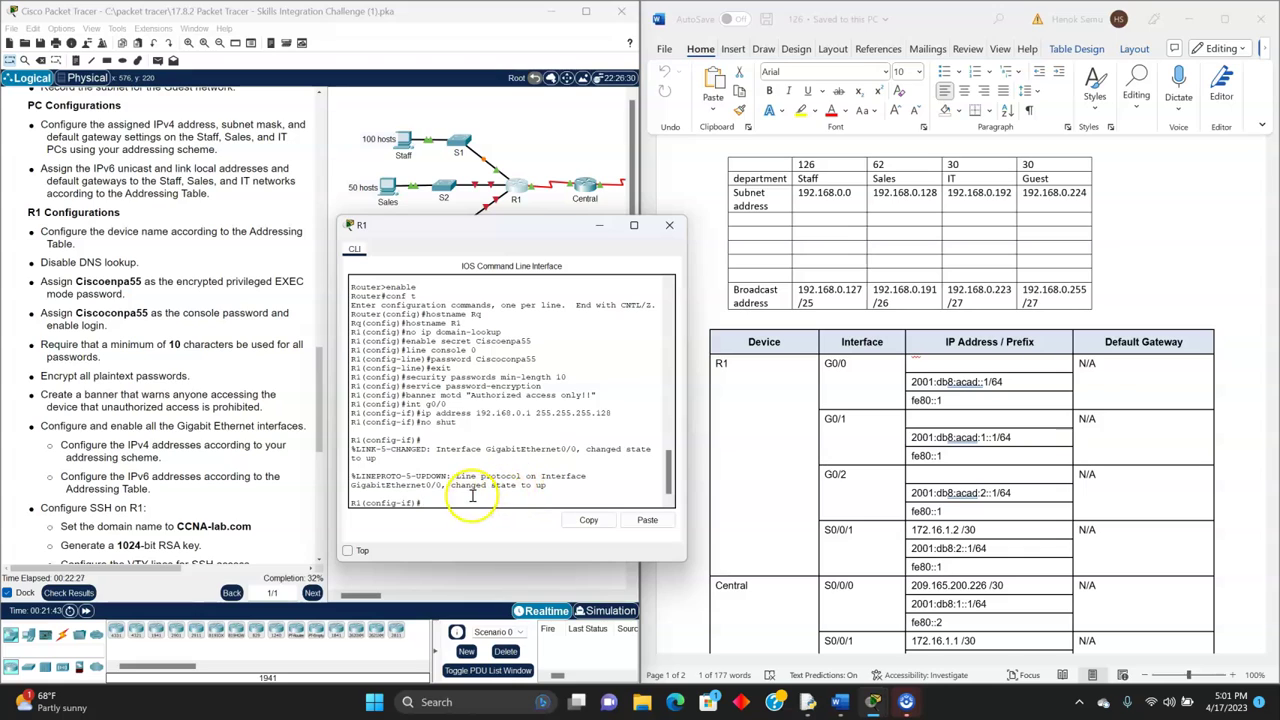
{"action": "type", "text": "ip address fe80"}
{"action": "key", "text": "BackSpace"}
{"action": "key", "text": "BackSpace"}
{"action": "key", "text": "BackSpace"}
{"action": "key", "text": "BackSpace"}
{"action": "key", "text": "BackSpace"}
{"action": "key", "text": "BackSpace"}
{"action": "key", "text": "BackSpace"}
{"action": "key", "text": "BackSpace"}
{"action": "key", "text": "BackSpace"}
{"action": "key", "text": "BackSpace"}
{"action": "key", "text": "BackSpace"}
{"action": "key", "text": "BackSpace"}
{"action": "key", "text": "BackSpace"}
{"action": "key", "text": "BackSpace"}
{"action": "key", "text": "BackSpace"}
{"action": "left_click", "coordinate": [560, 497]}
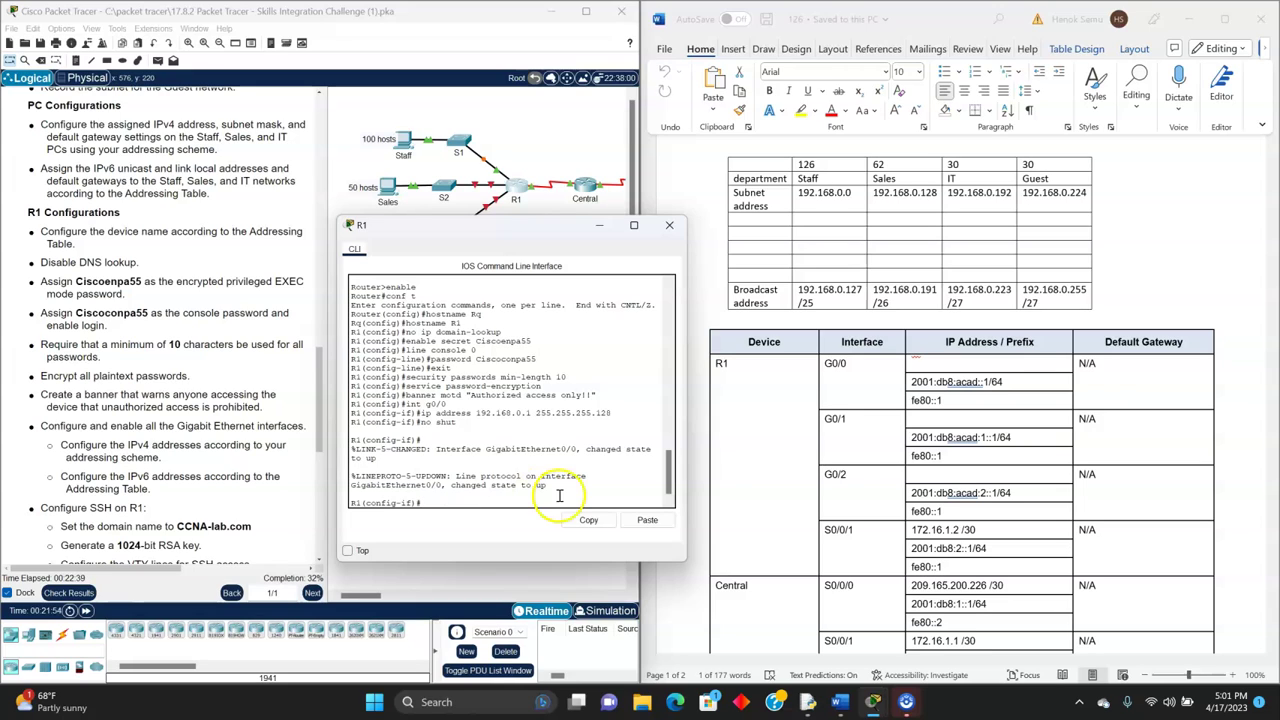
- Assign IPv6 2001:db8:acad::1/64 to G0/0 and reissue no shut
{"action": "type", "text": "ipv6 adddress"}
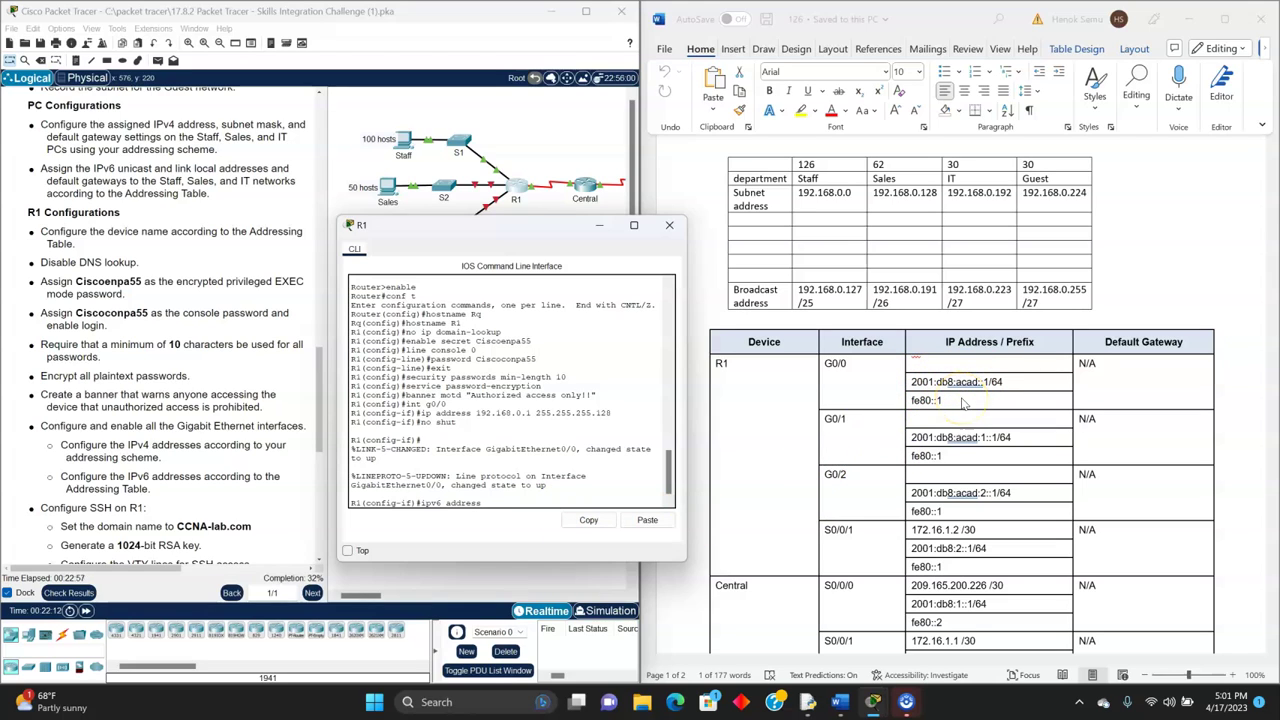
{"action": "type", "text": "001:db8:acad::1/64"}
{"action": "key", "text": "Return"}
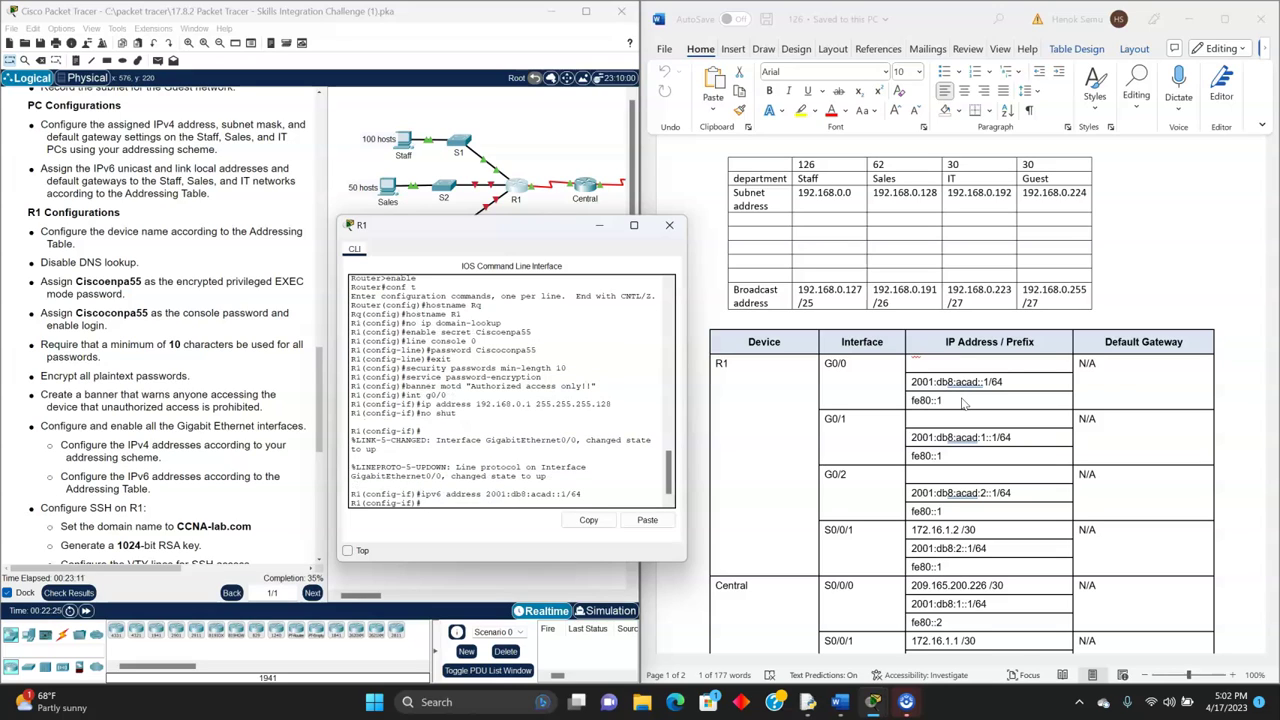
{"action": "type", "text": "no shut"}
{"action": "key", "text": "Return"}
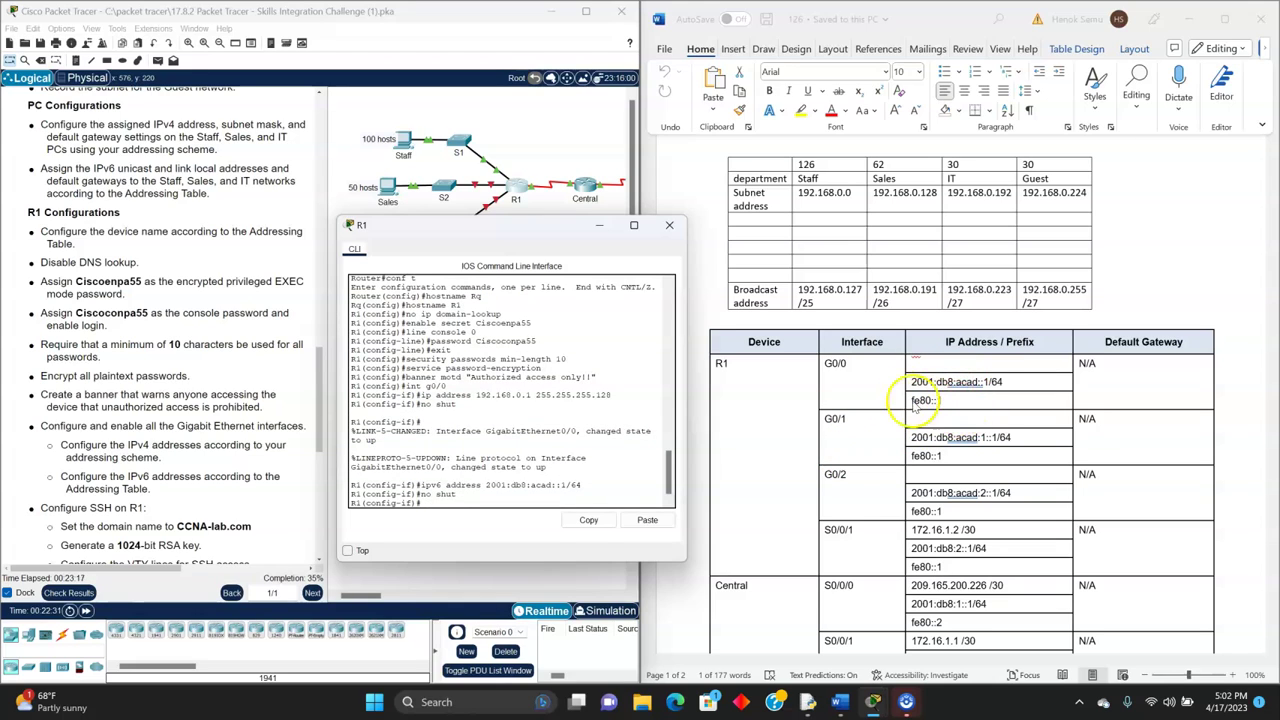
{"action": "key", "text": "Up"}
{"action": "key", "text": "Up"}
- Add the link-local address fe80::1 to G0/0
{"action": "key", "text": "BackSpace"}
{"action": "key", "text": "BackSpace"}
{"action": "key", "text": "BackSpace"}
{"action": "key", "text": "BackSpace"}
{"action": "key", "text": "BackSpace"}
{"action": "key", "text": "BackSpace"}
{"action": "key", "text": "BackSpace"}
{"action": "key", "text": "BackSpace"}
{"action": "key", "text": "BackSpace"}
{"action": "key", "text": "BackSpace"}
{"action": "key", "text": "BackSpace"}
{"action": "key", "text": "BackSpace"}
{"action": "key", "text": "BackSpace"}
{"action": "key", "text": "BackSpace"}
{"action": "key", "text": "BackSpace"}
{"action": "key", "text": "BackSpace"}
{"action": "key", "text": "BackSpace"}
{"action": "key", "text": "BackSpace"}
{"action": "key", "text": "BackSpace"}
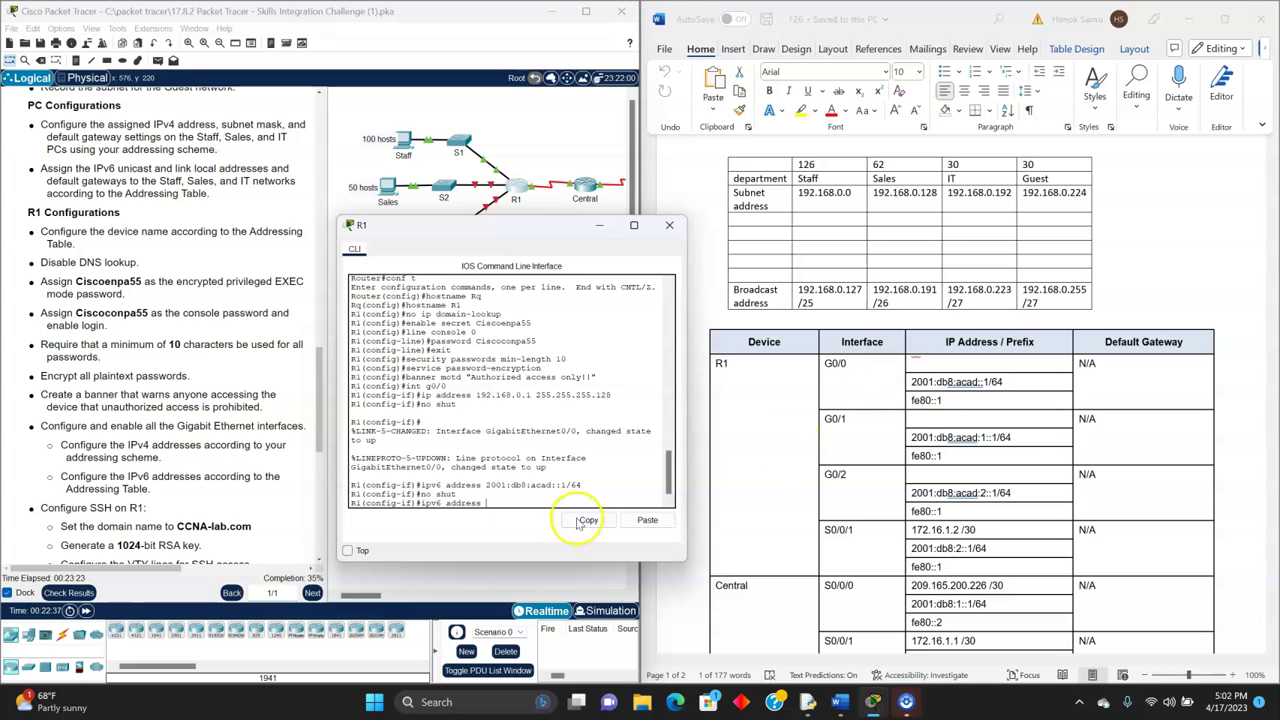
{"action": "type", "text": "fe80:"}
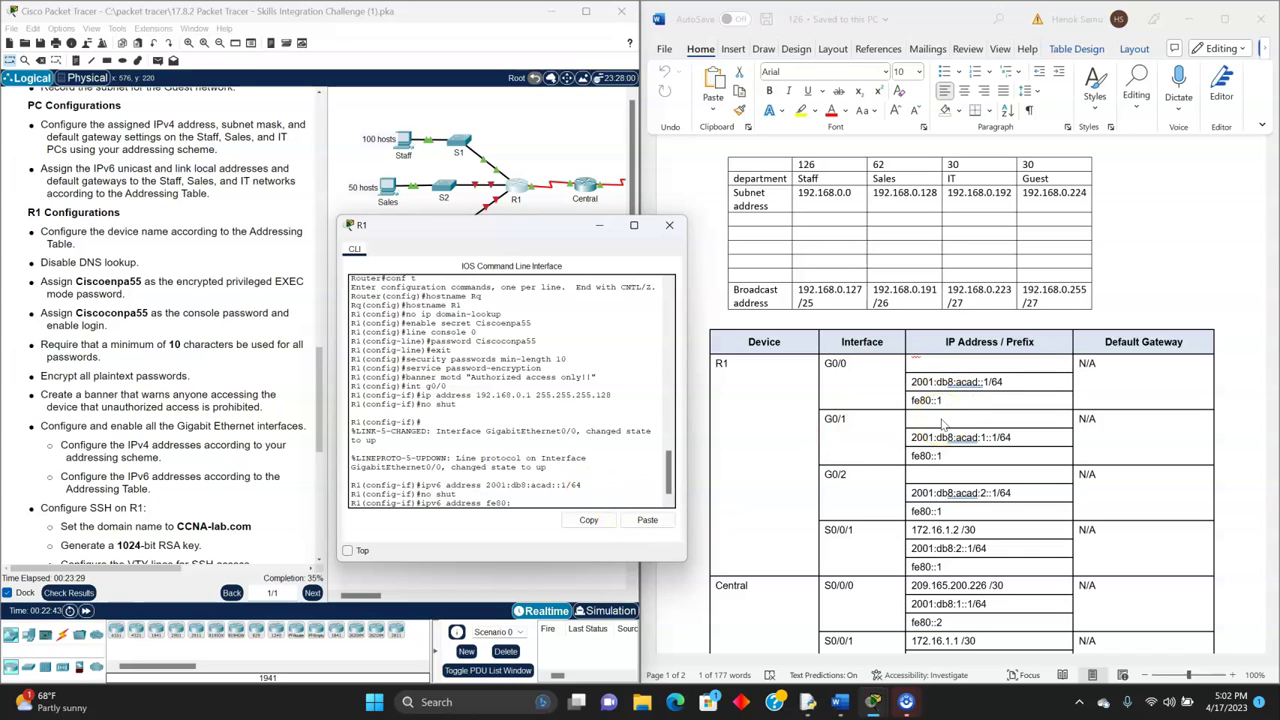
{"action": "key", "text": "BackSpace"}
{"action": "type", "text": ":1 link-local"}
{"action": "key", "text": "Return"}
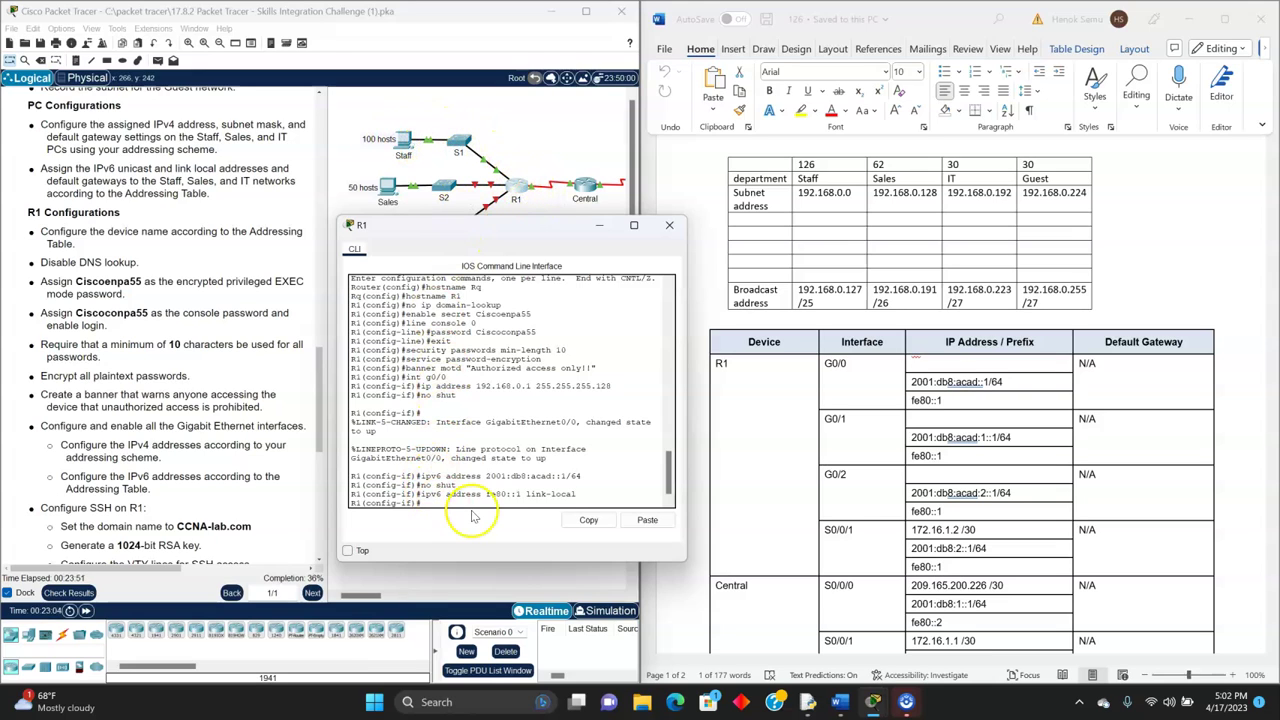
- Exit G0/0 and enter interface G0/1 configuration
{"action": "type", "text": "exit"}
{"action": "key", "text": "Return"}
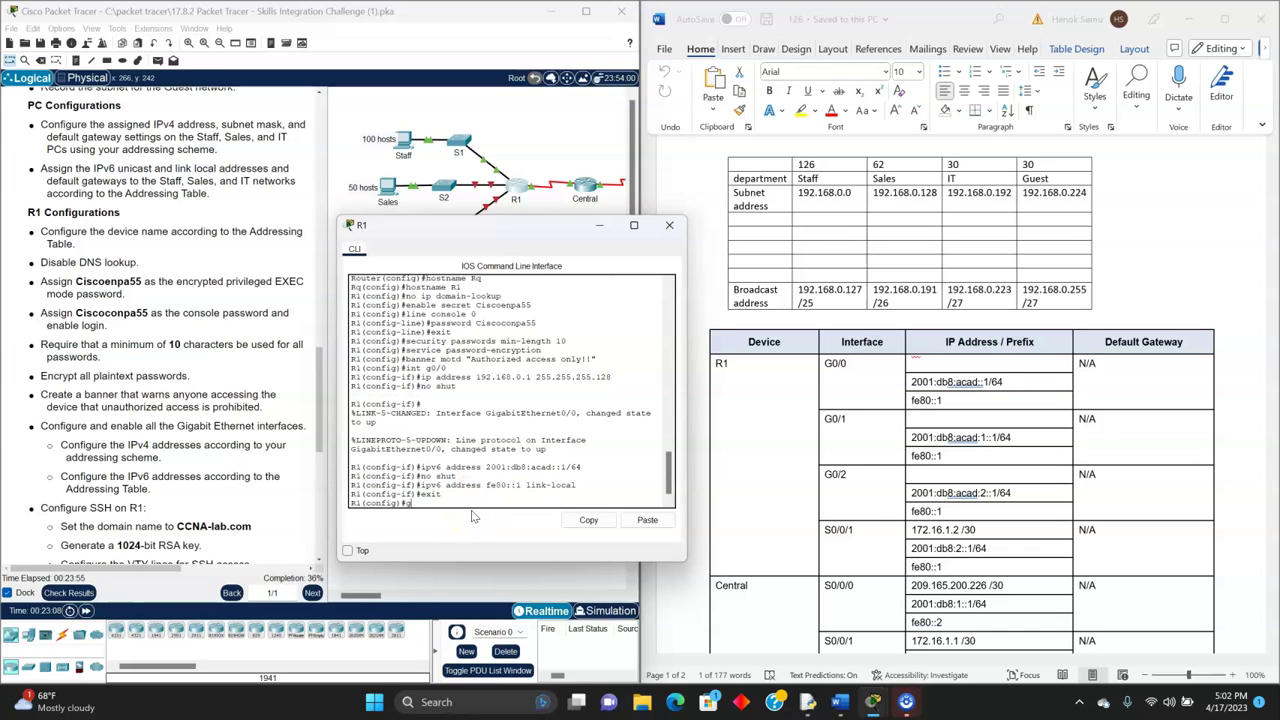
{"action": "type", "text": "int g0/1"}
{"action": "key", "text": "Return"}
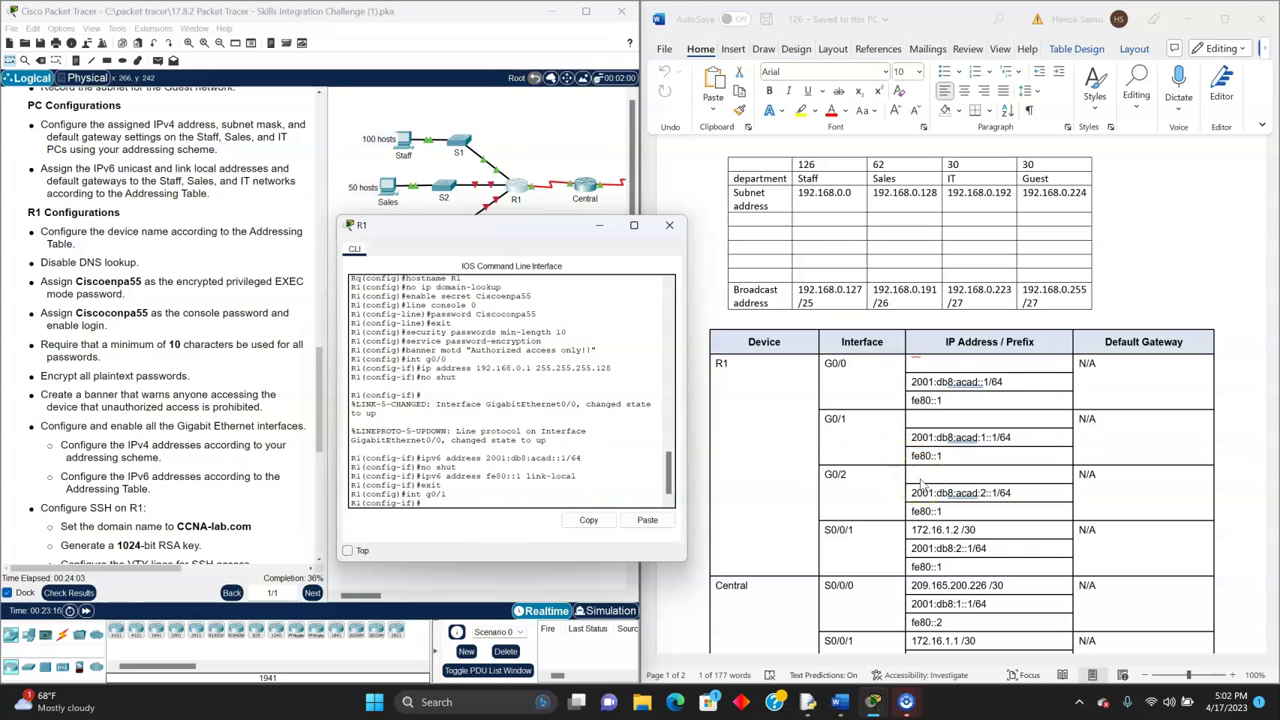
- Assign 192.168.0.129 255.255.255.192 to G0/1 and enable it with no shut
{"action": "type", "text": "ip s"}
{"action": "type", "text": "addres"}
{"action": "type", "text": " 1"}
{"action": "type", "text": "92"}
{"action": "type", "text": ".168"}
{"action": "type", "text": ".0."}
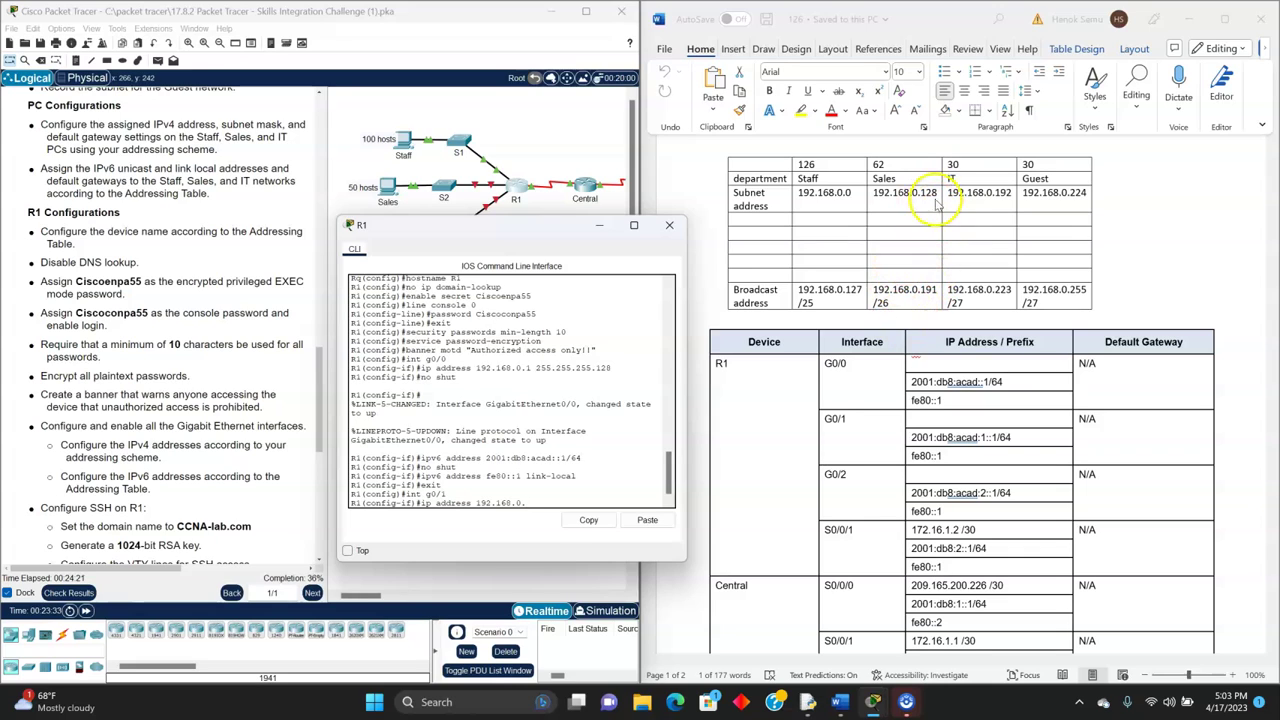
{"action": "type", "text": "129 255."}
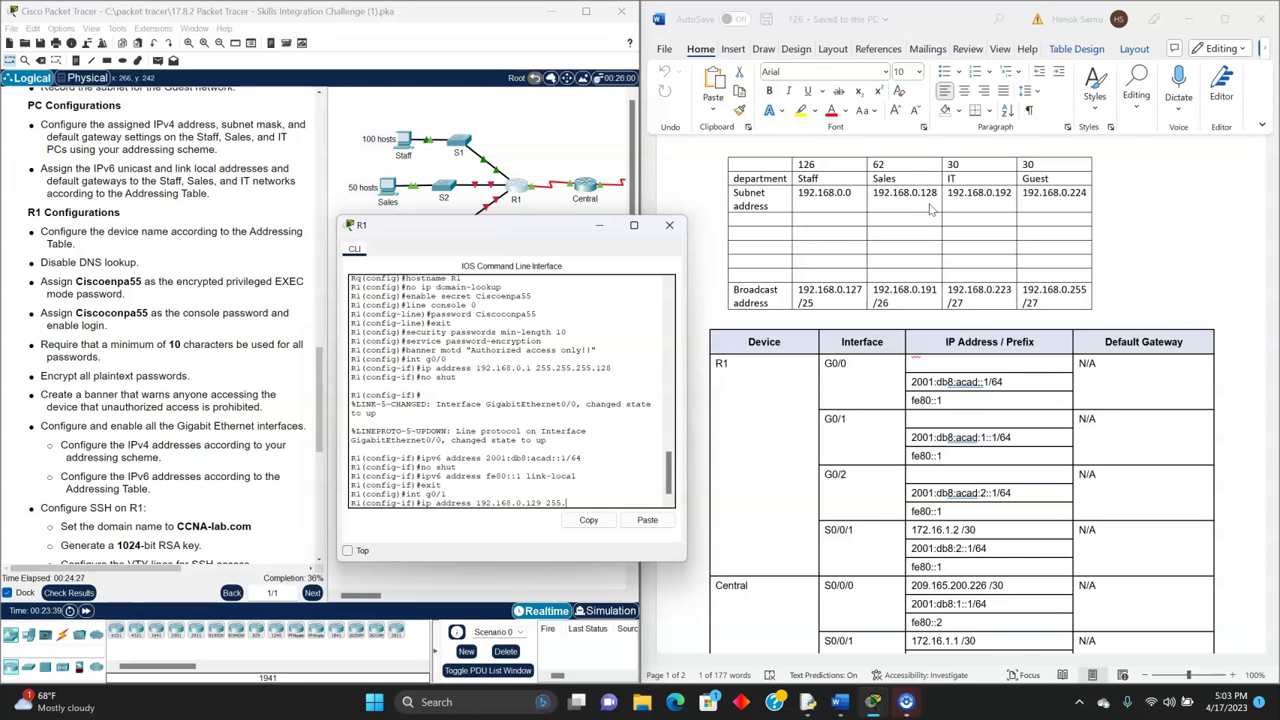
{"action": "type", "text": "255.255.192"}
{"action": "left_click", "coordinate": [902, 274]}
{"action": "left_click", "coordinate": [643, 501]}
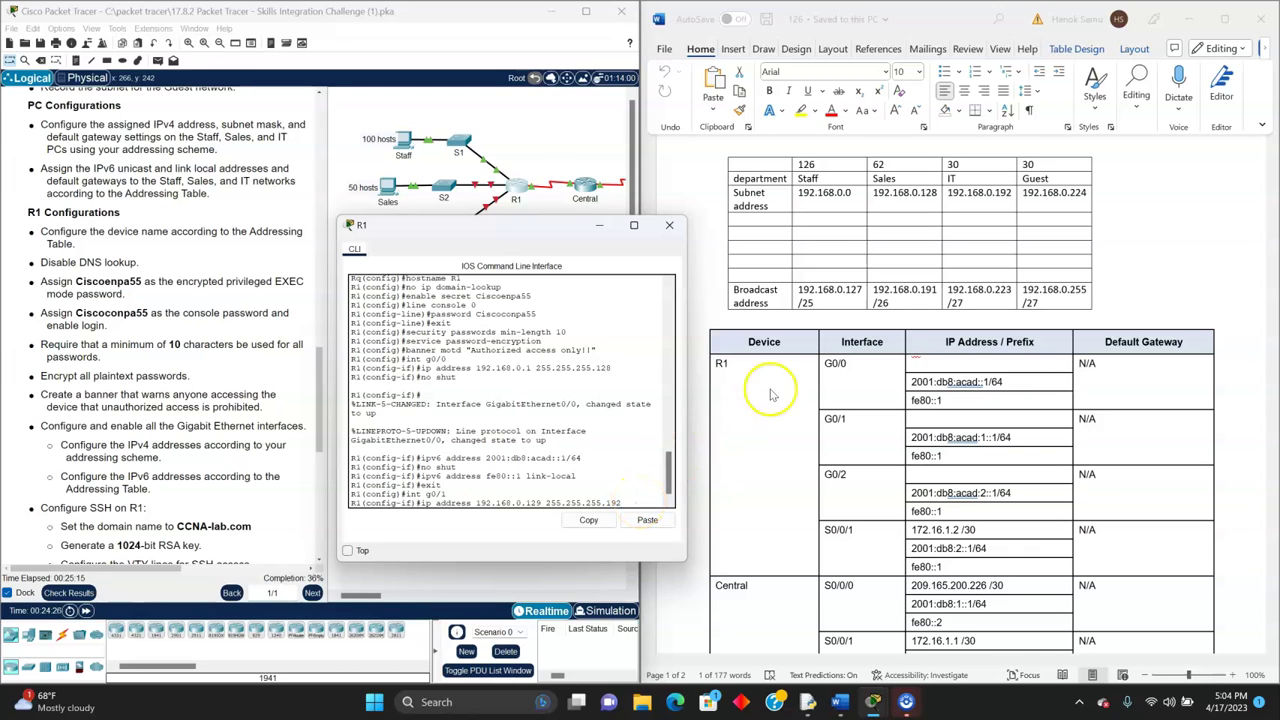
{"action": "left_click_drag", "start_coordinate": [528, 232], "coordinate": [466, 158]}
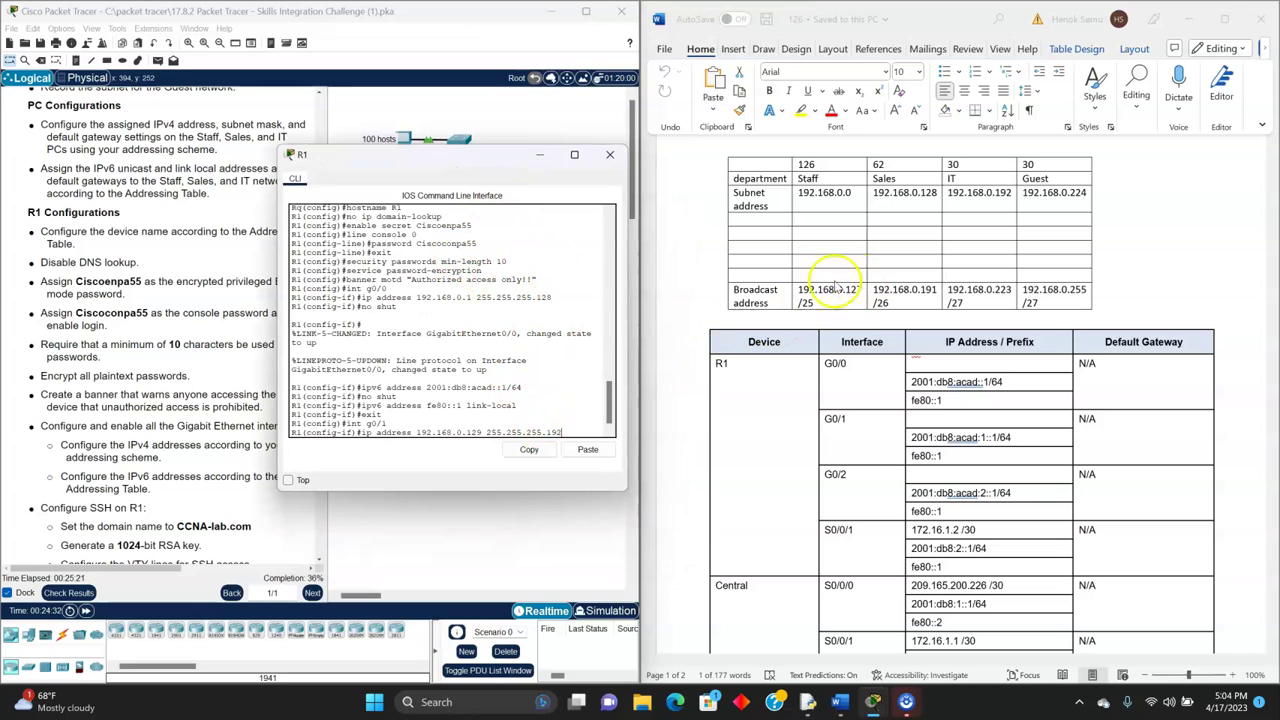
{"action": "type", "text": "2"}
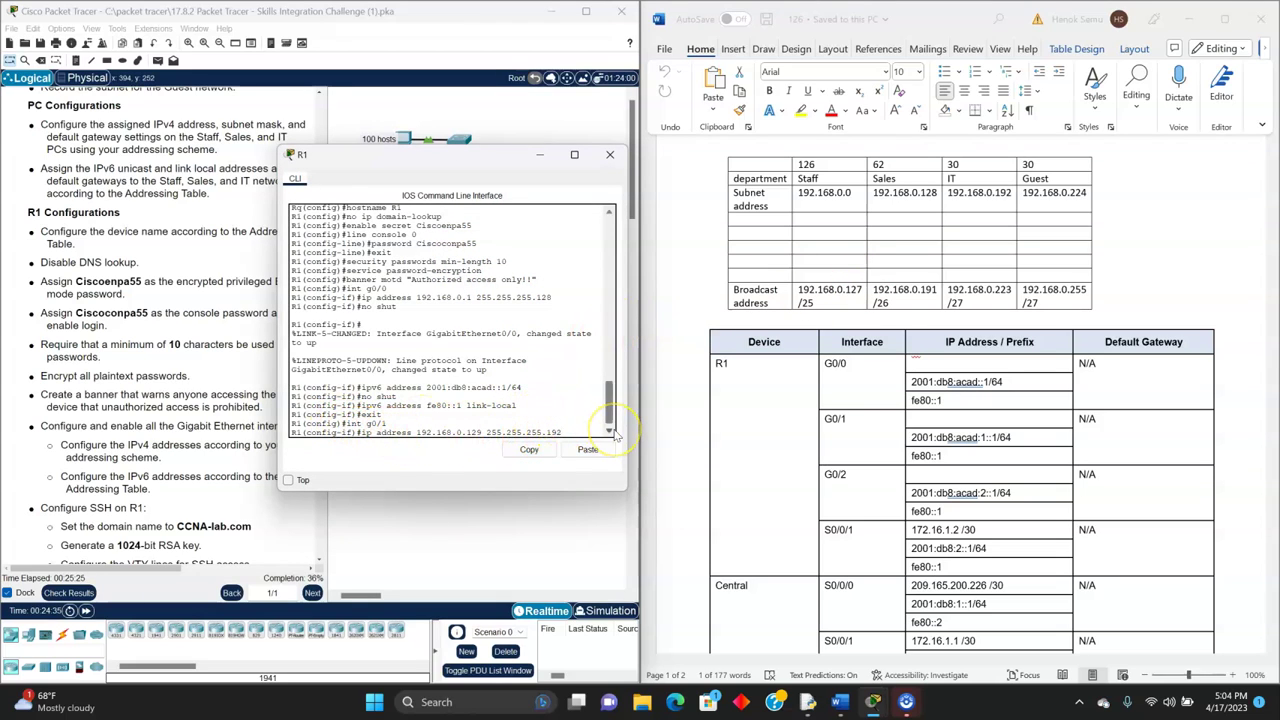
{"action": "key", "text": "Return"}
{"action": "type", "text": "no shut"}
{"action": "key", "text": "Return"}
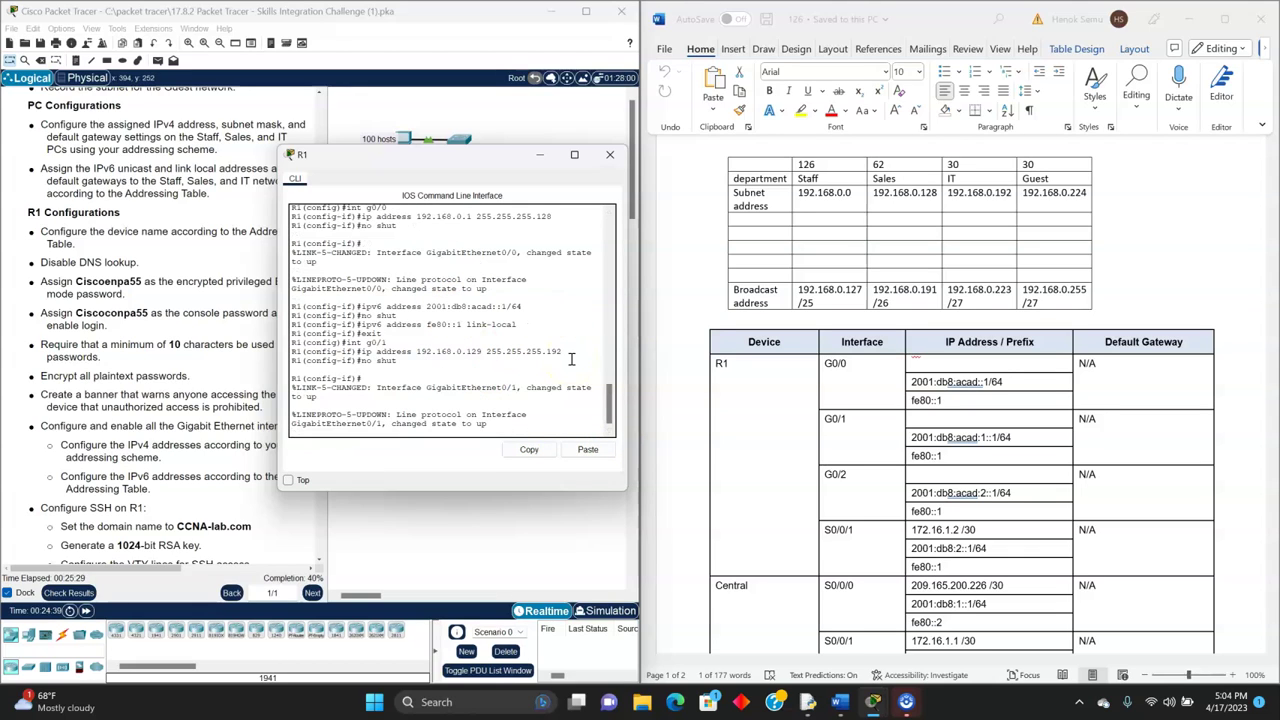
{"action": "key", "text": "Return"}
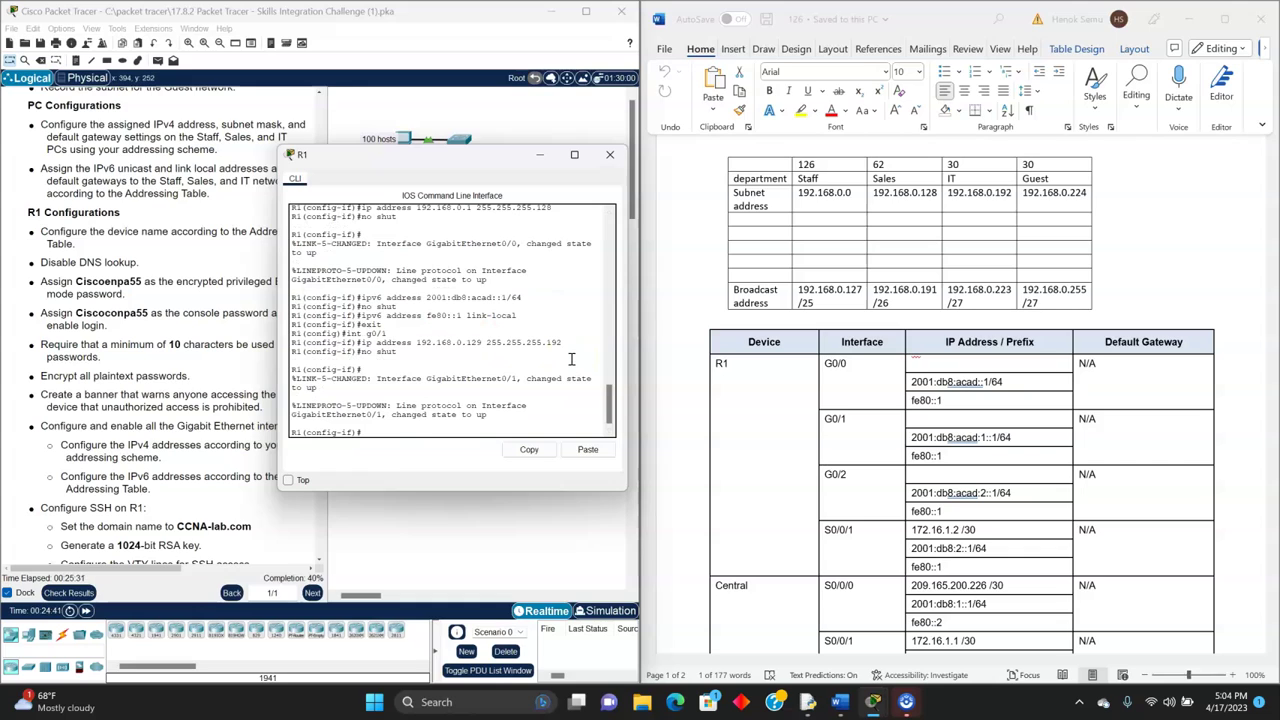
- Add IPv6 2001:db8:acad:1::1/64 and link-local fe80::1 to G0/1
{"action": "type", "text": "ipv6 address "}
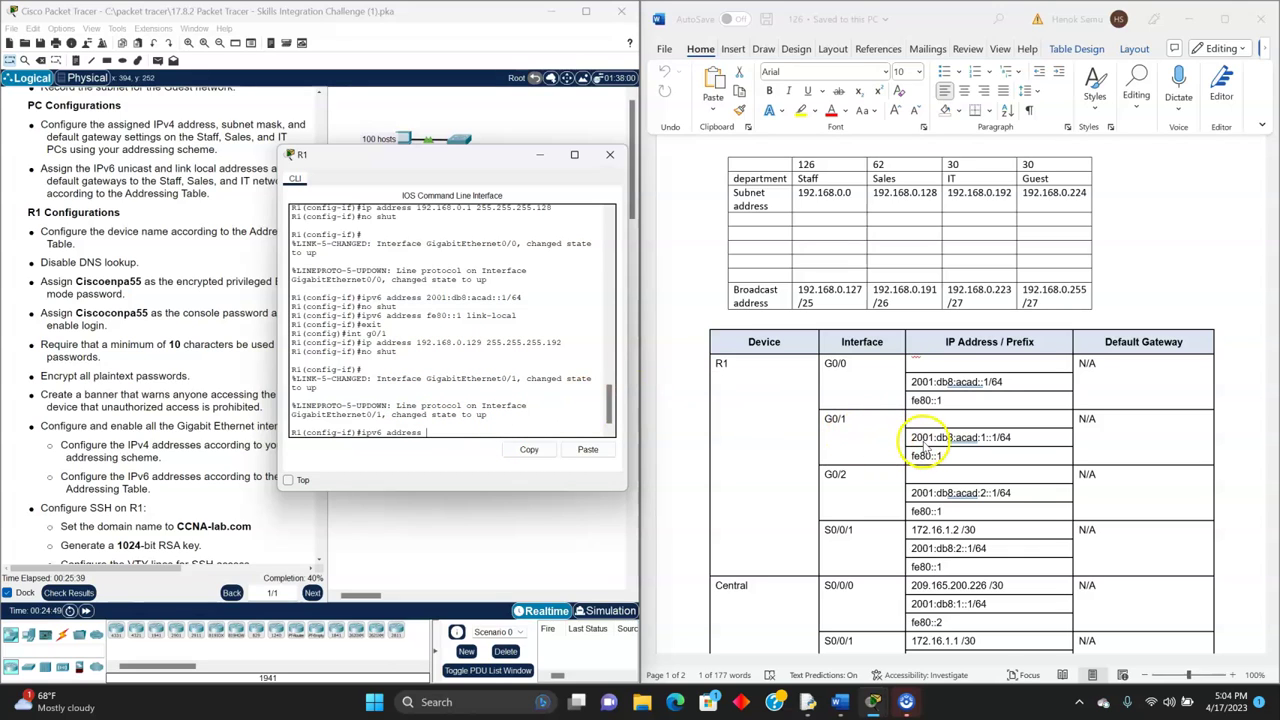
{"action": "type", "text": "2001"}
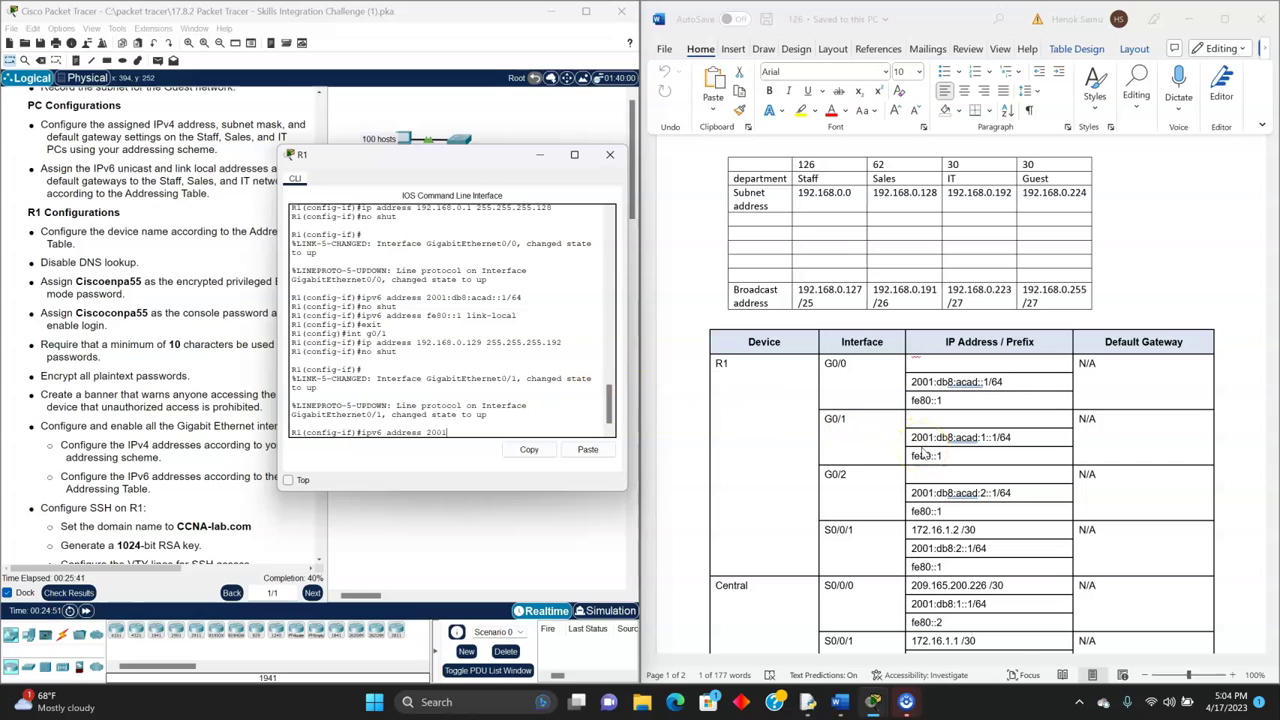
{"action": "type", "text": ":db8:acad:1::1/64"}
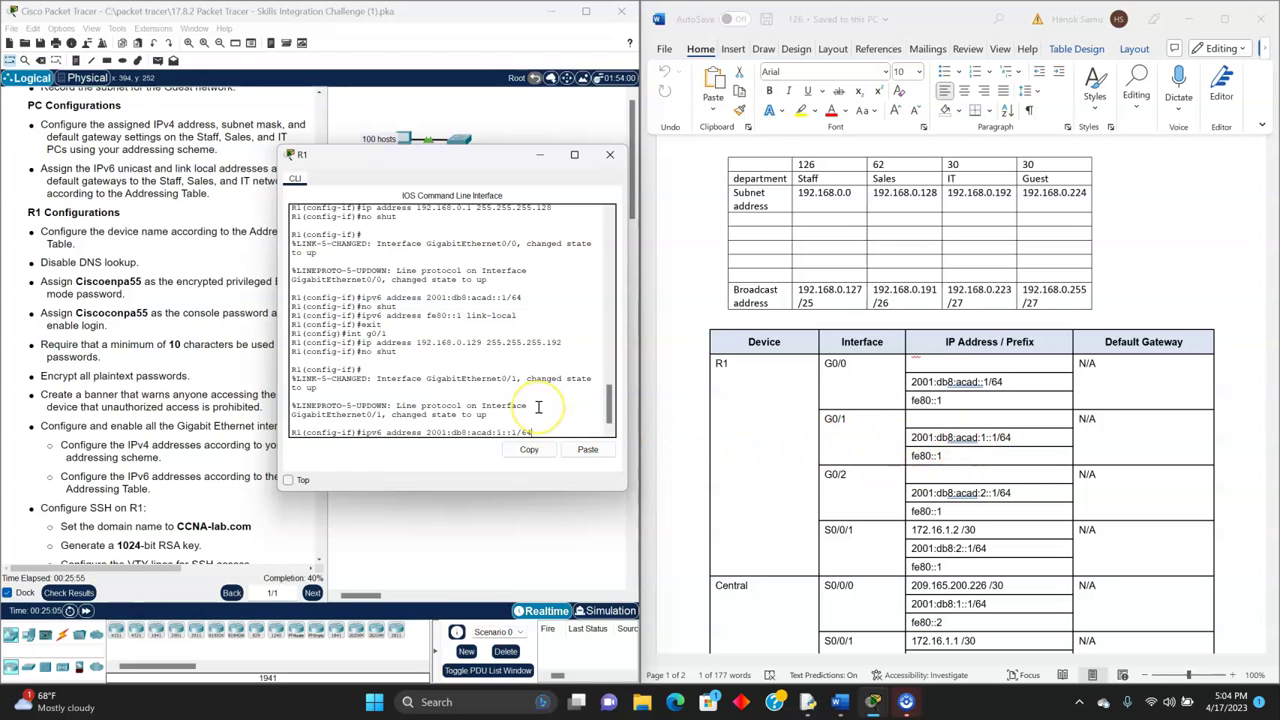
{"action": "key", "text": "Return"}
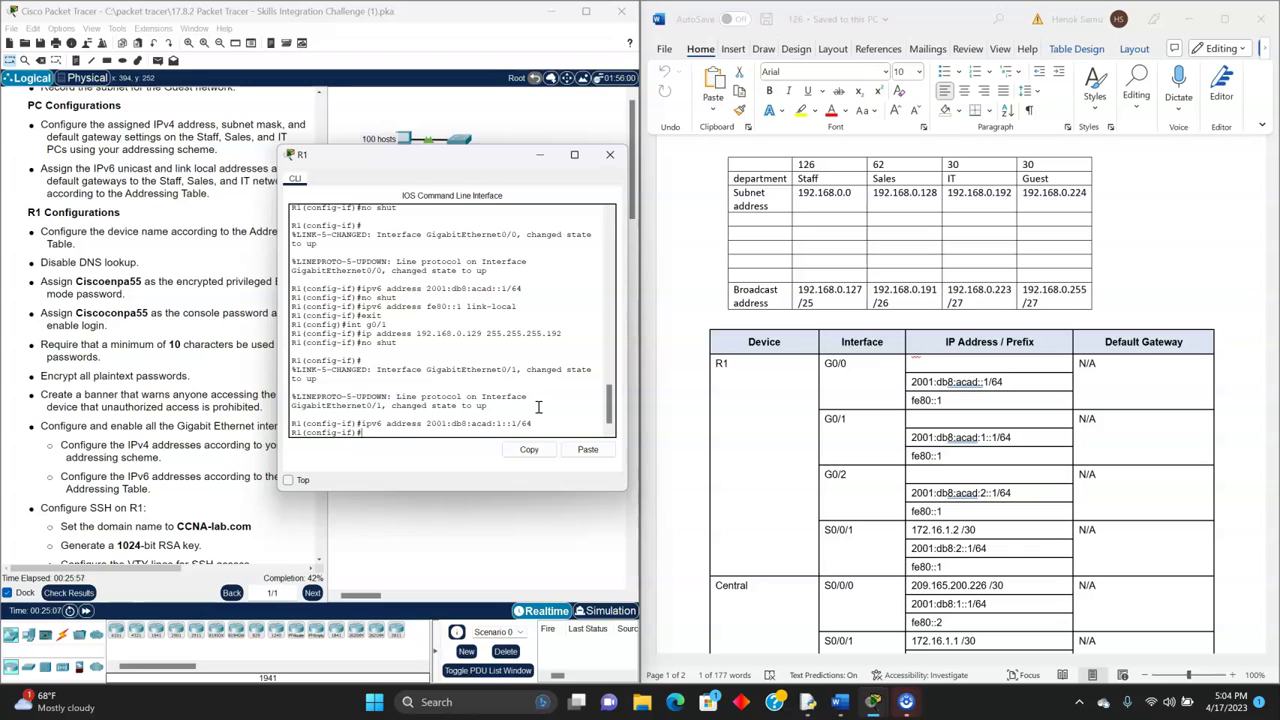
{"action": "key", "text": "Up"}
{"action": "key", "text": "BackSpace"}
{"action": "key", "text": "BackSpace"}
{"action": "key", "text": "BackSpace"}
{"action": "key", "text": "BackSpace"}
{"action": "key", "text": "BackSpace"}
{"action": "key", "text": "BackSpace"}
{"action": "key", "text": "BackSpace"}
{"action": "key", "text": "BackSpace"}
{"action": "key", "text": "BackSpace"}
{"action": "key", "text": "BackSpace"}
{"action": "key", "text": "BackSpace"}
{"action": "key", "text": "BackSpace"}
{"action": "key", "text": "BackSpace"}
{"action": "key", "text": "BackSpace"}
{"action": "key", "text": "BackSpace"}
{"action": "key", "text": "BackSpace"}
{"action": "key", "text": "BackSpace"}
{"action": "key", "text": "BackSpace"}
{"action": "key", "text": "BackSpace"}
{"action": "key", "text": "BackSpace"}
{"action": "type", "text": "fe80::1"}
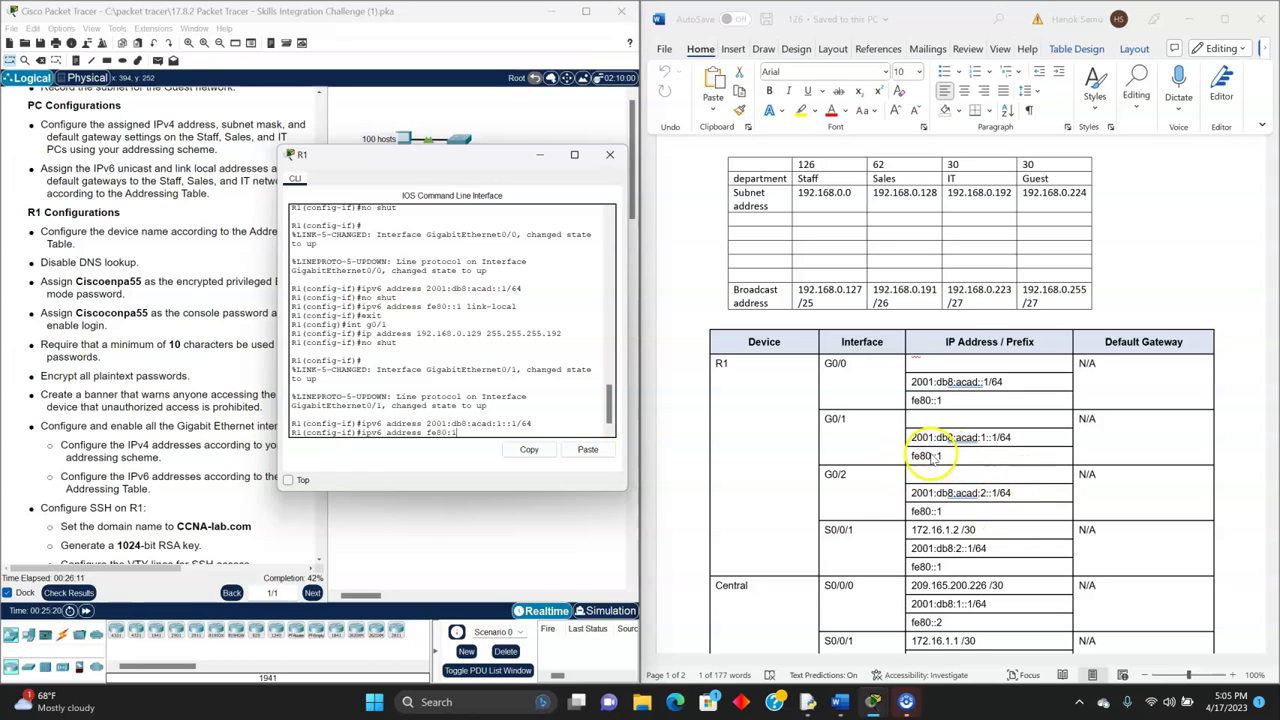
{"action": "type", "text": " link"}
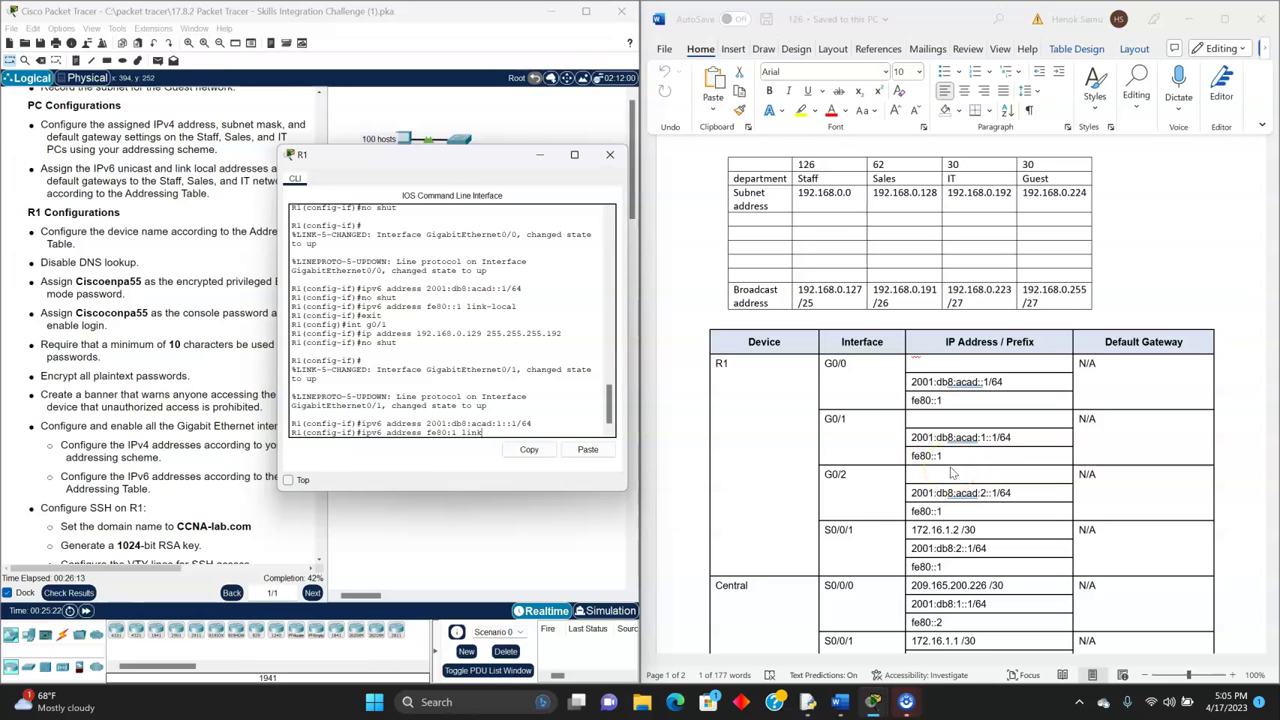
{"action": "type", "text": "-local"}
{"action": "key", "text": "Return"}
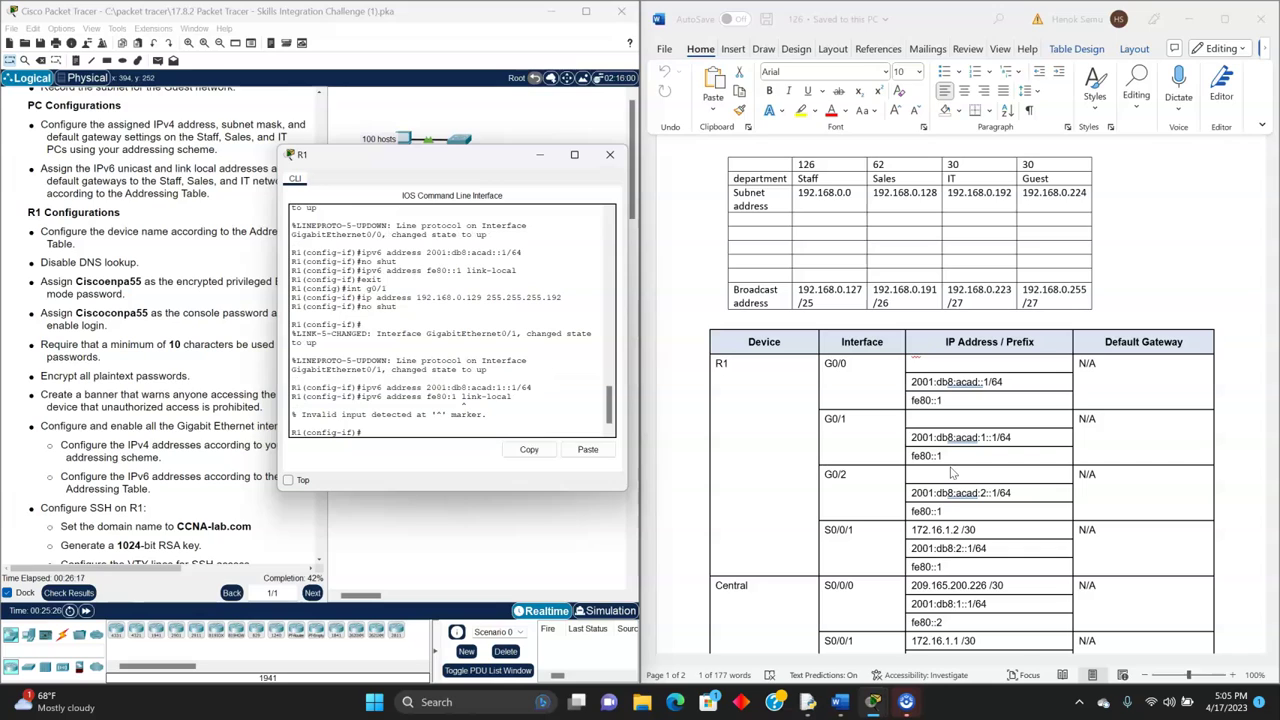
{"action": "key", "text": "Up"}
{"action": "type", "text": ":"}
{"action": "key", "text": "Return"}
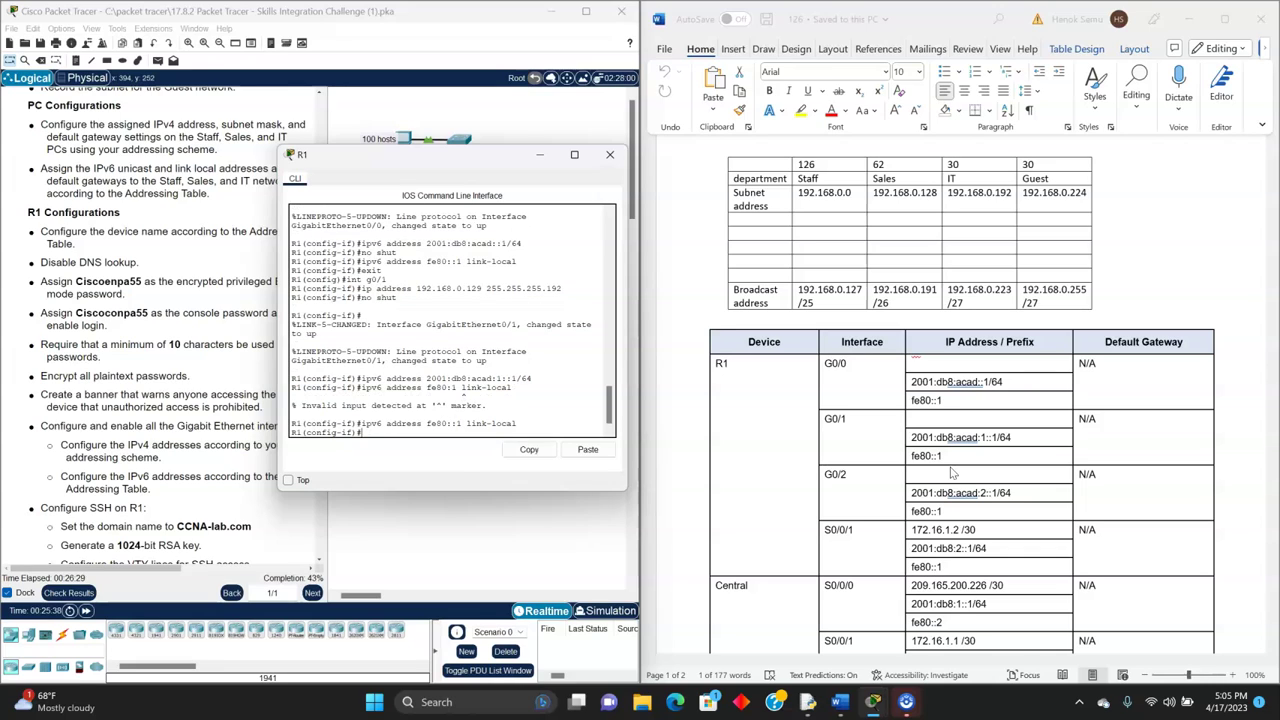
- Enable G0/1 with no shut and return to global configuration
{"action": "type", "text": "no shut"}
{"action": "key", "text": "Return"}
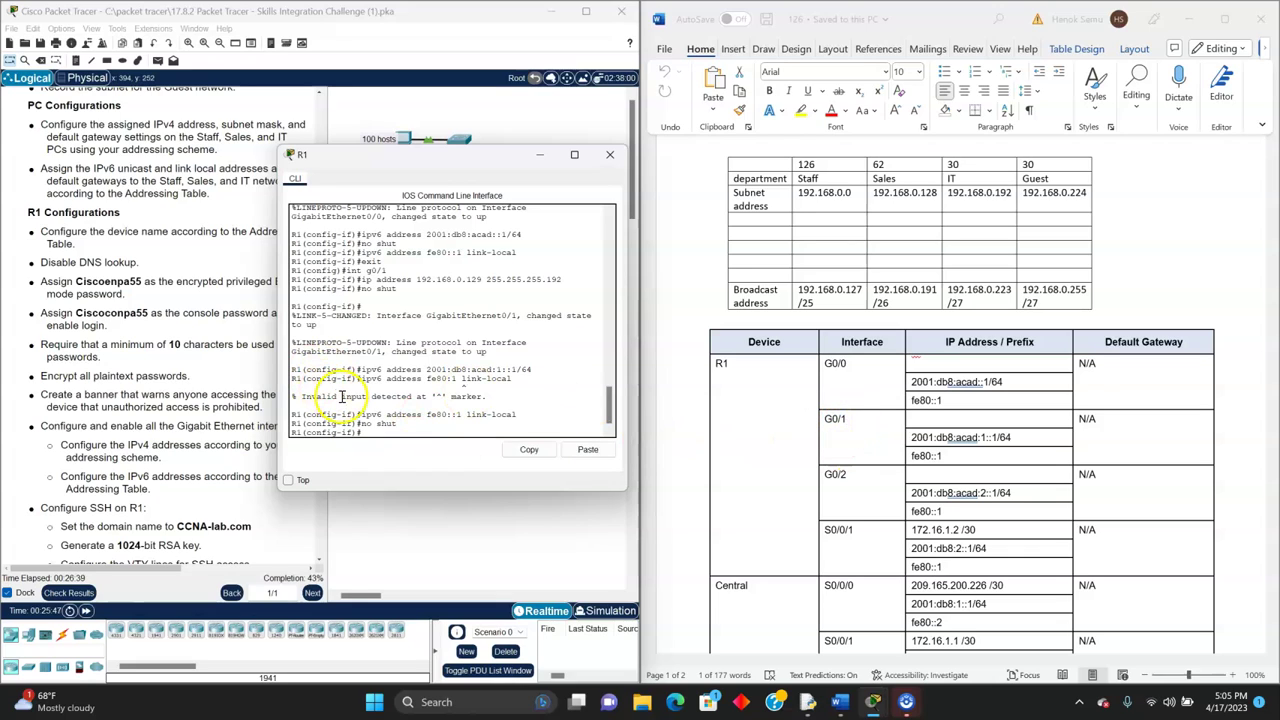
{"action": "type", "text": "exit"}
{"action": "key", "text": "Return"}
- Configure G0/2 with 192.168.0.193 255.255.255.224 and enable it with no shut
{"action": "type", "text": "int g0/2"}
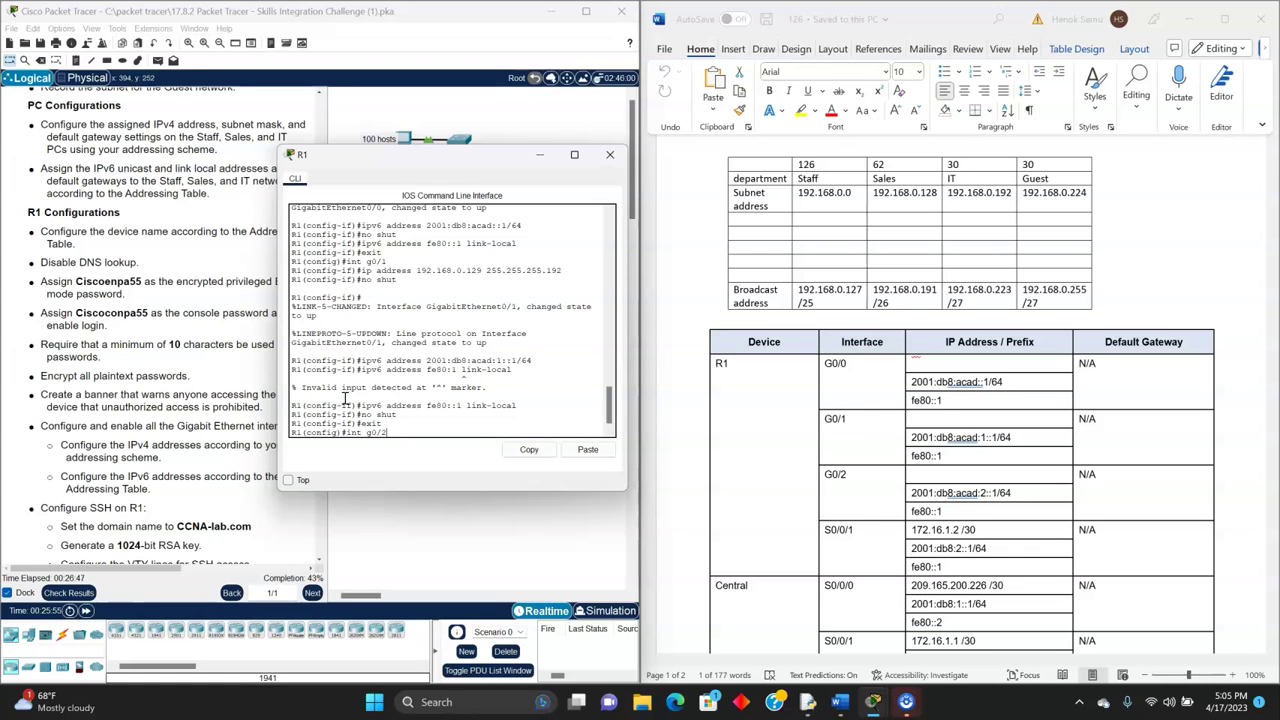
{"action": "key", "text": "Return"}
{"action": "type", "text": "ip address"}
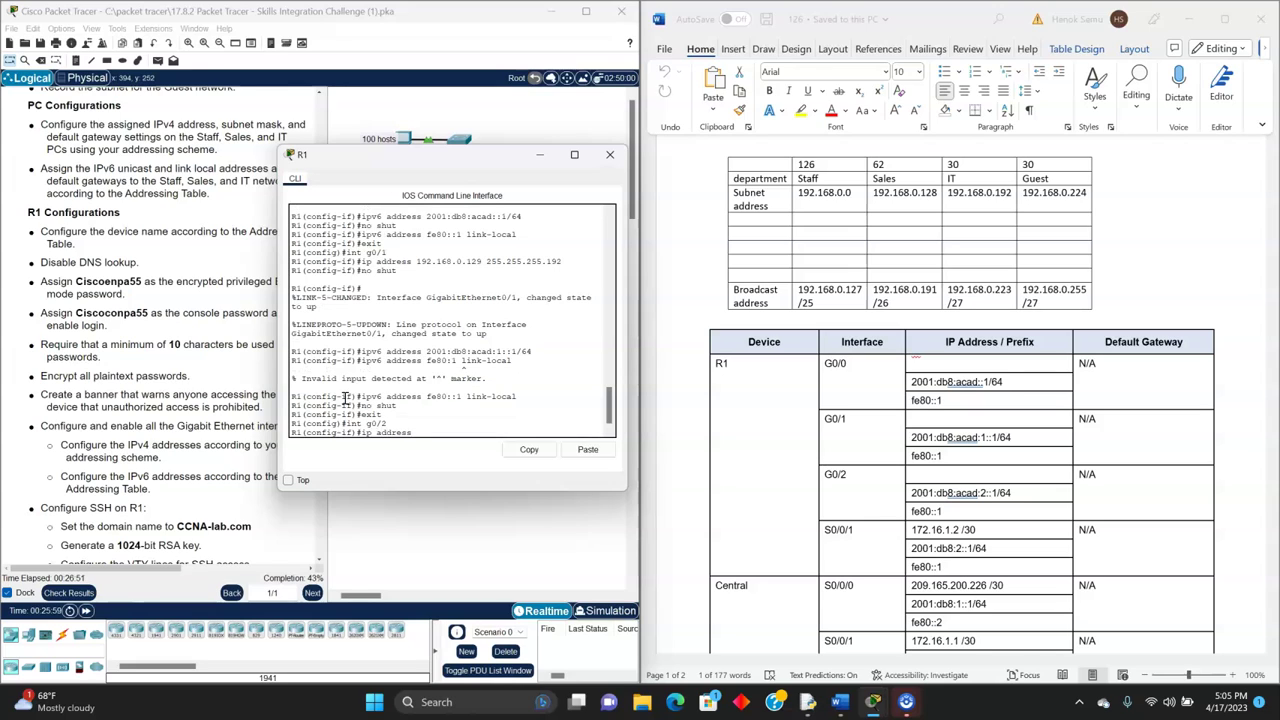
{"action": "type", "text": " 192.168.0.193"}
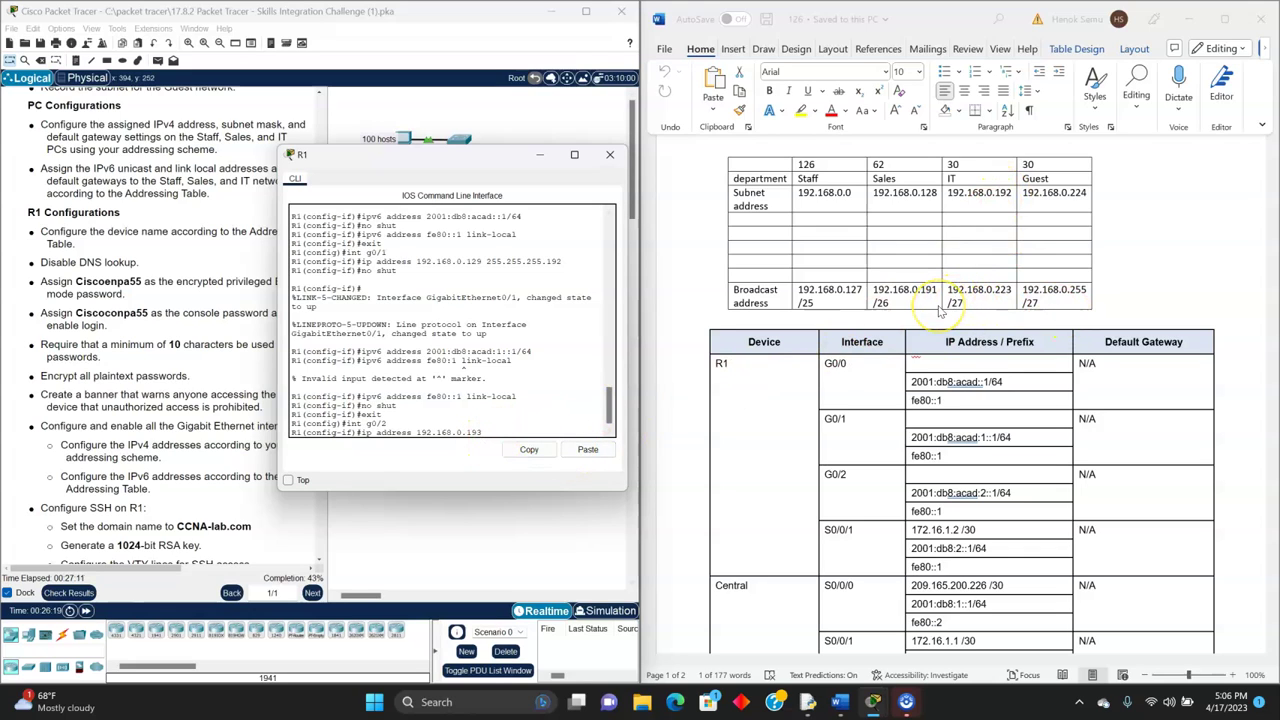
{"action": "type", "text": "255.255.255.224"}
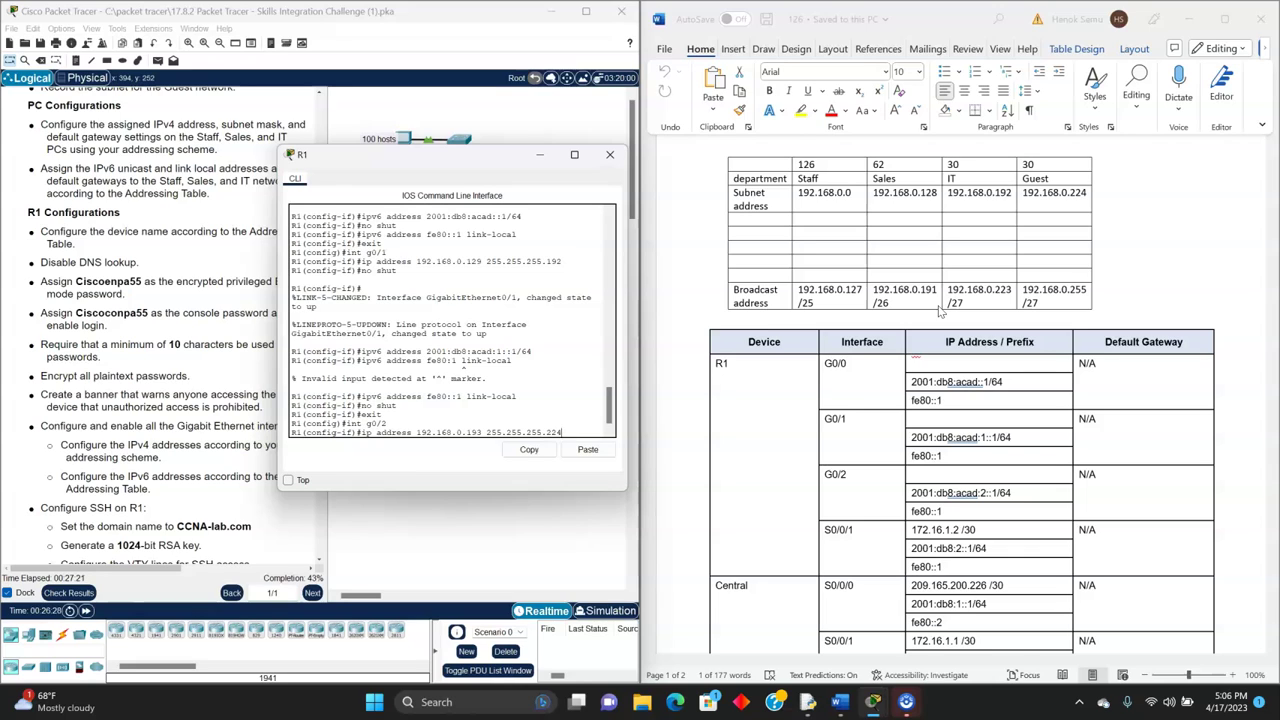
{"action": "key", "text": "Return"}
{"action": "type", "text": "no shut"}
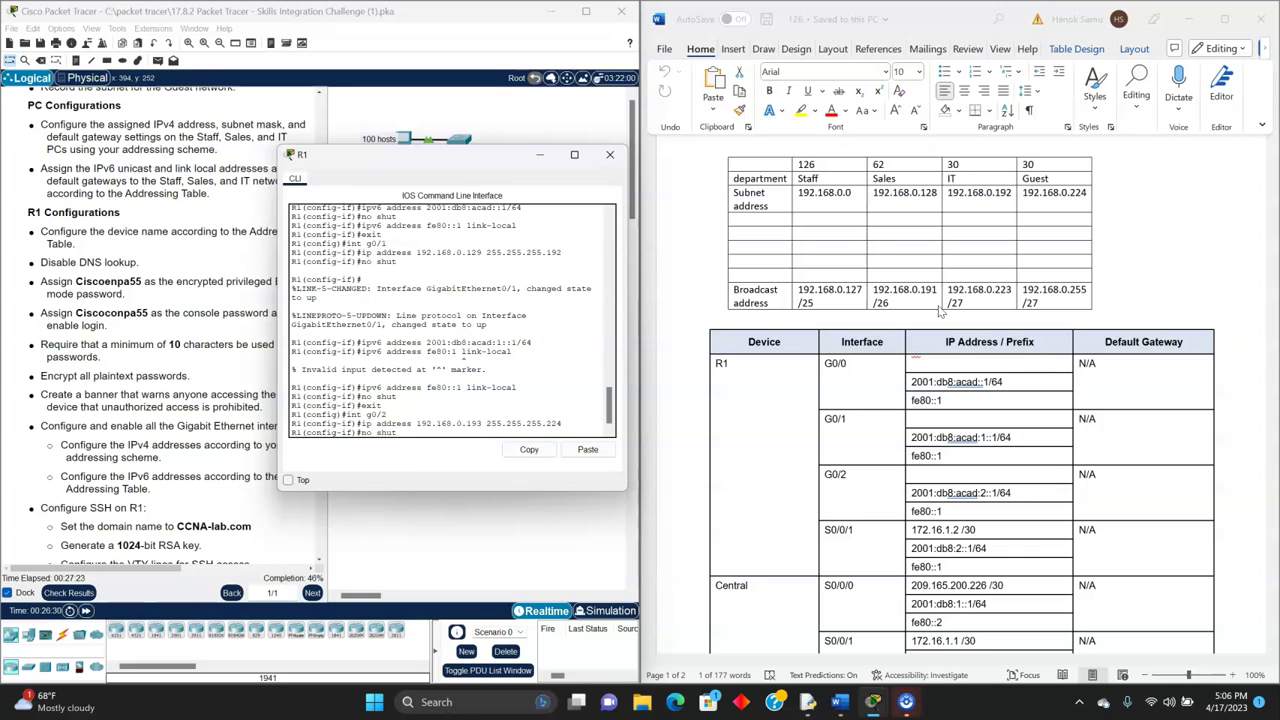
{"action": "key", "text": "Return"}
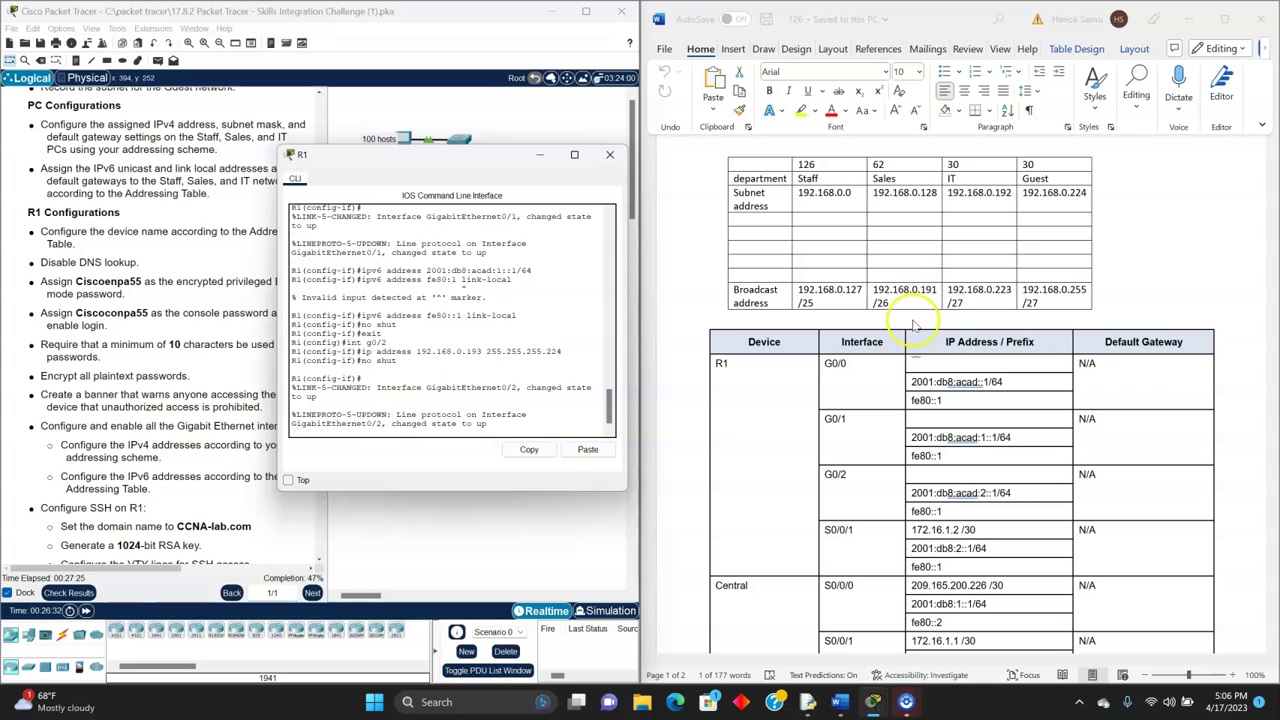
- Assign IPv6 address 2001:db8:acad:2::1/64 to R1's G0/2 interface
{"action": "left_click", "coordinate": [528, 452]}
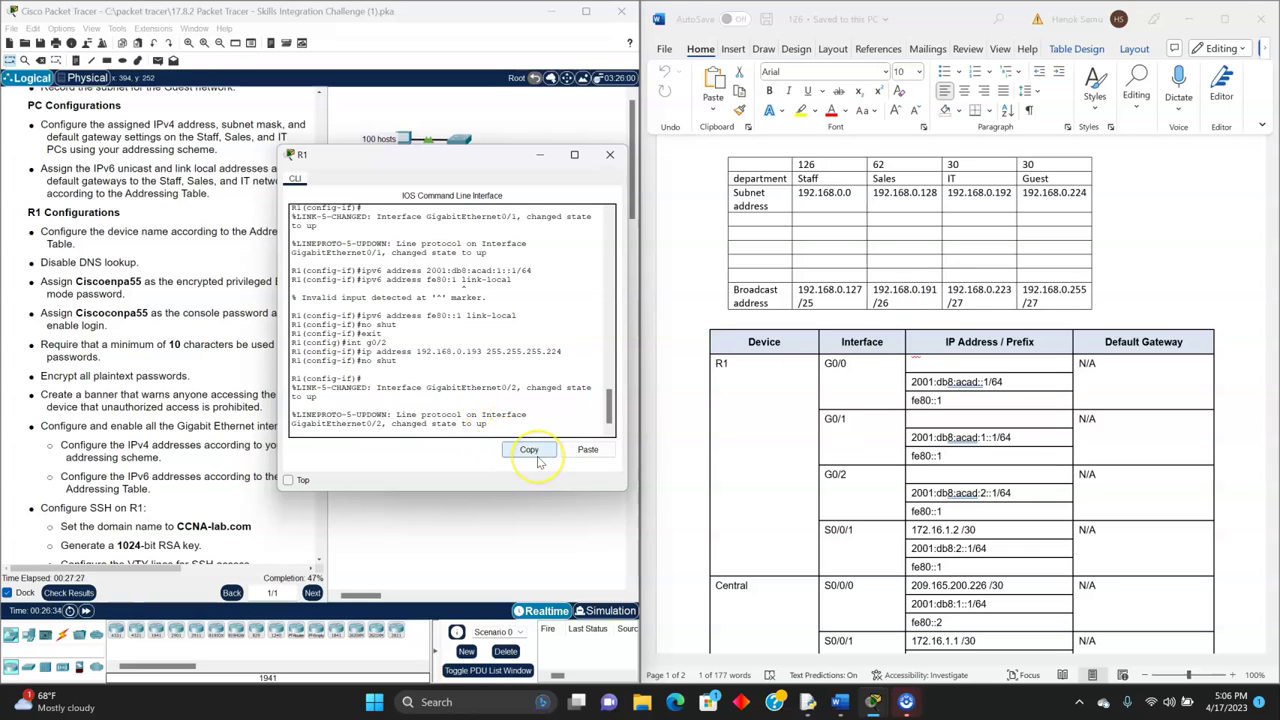
{"action": "key", "text": "Return"}
{"action": "type", "text": "ipv6 address"}
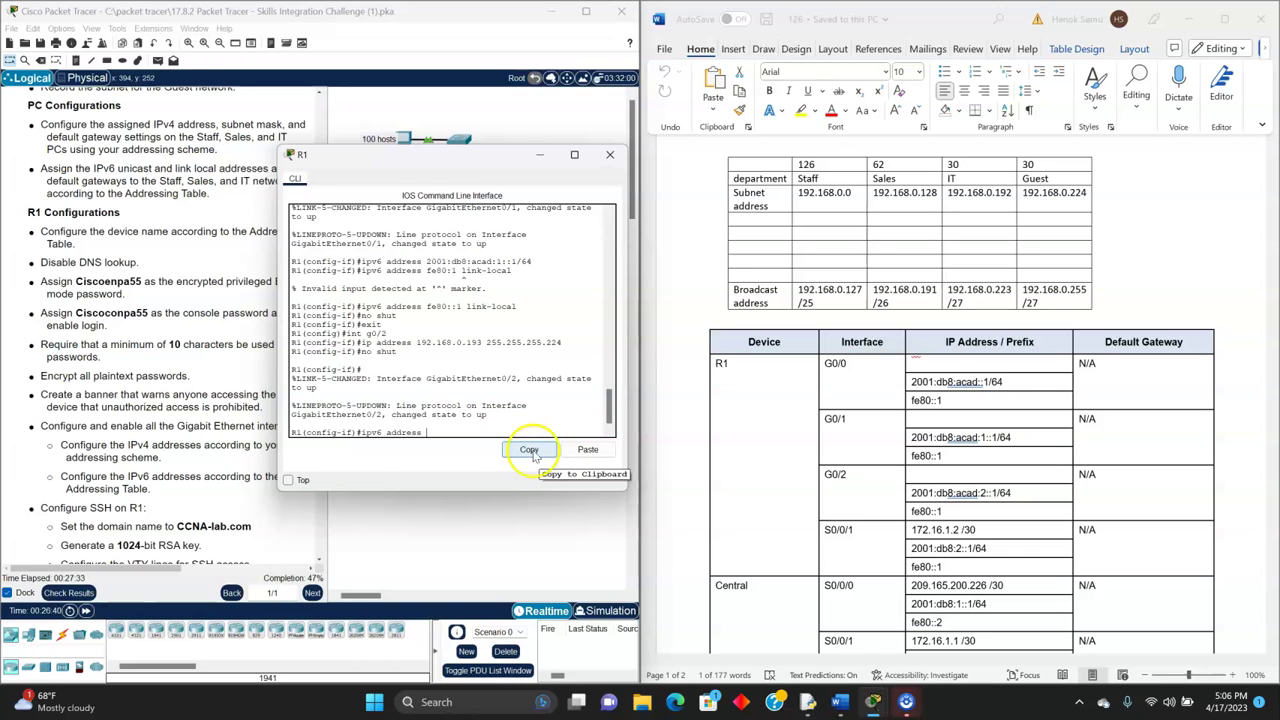
{"action": "left_click", "coordinate": [990, 495]}
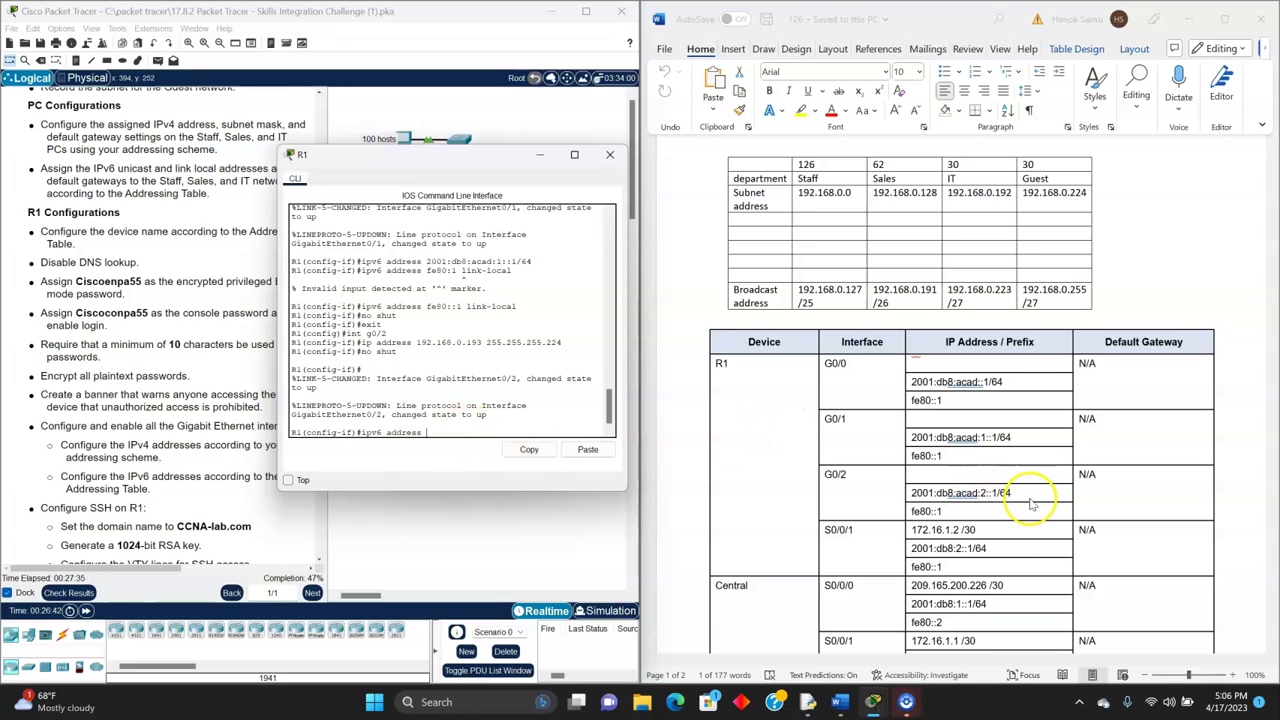
{"action": "type", "text": "2001:db8:acad:"}
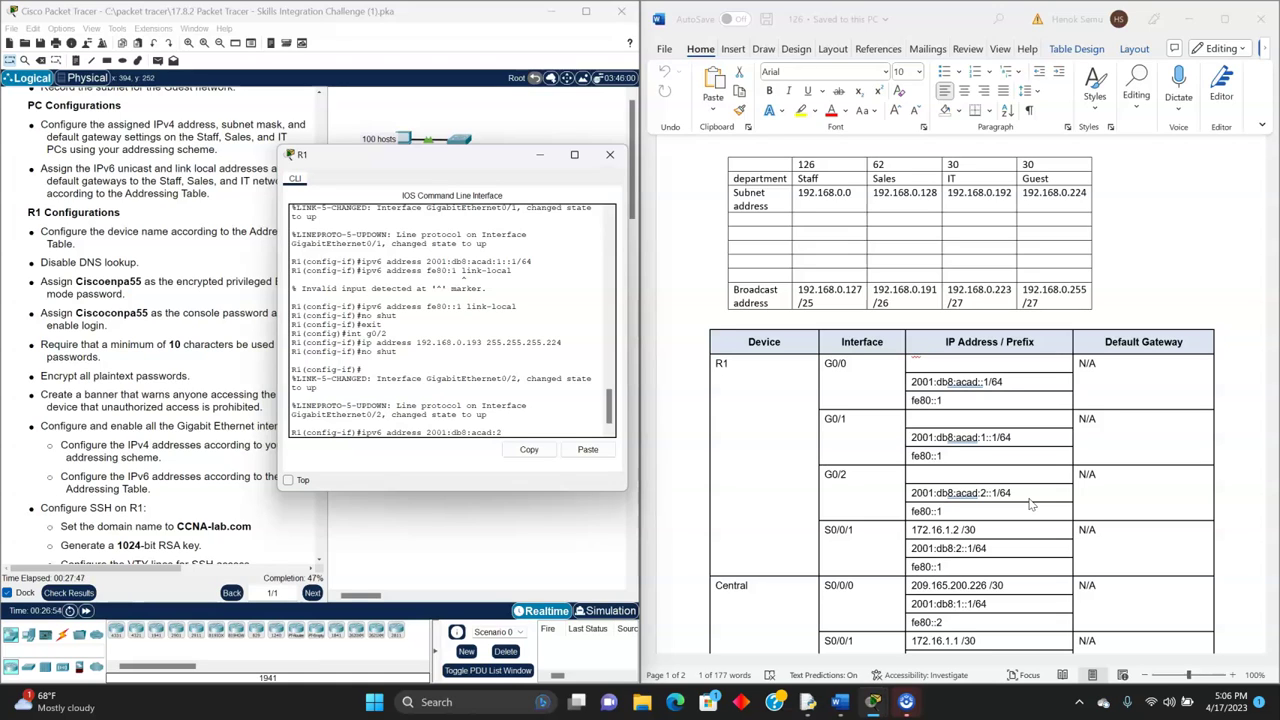
{"action": "type", "text": "2::1/64"}
{"action": "key", "text": "Return"}
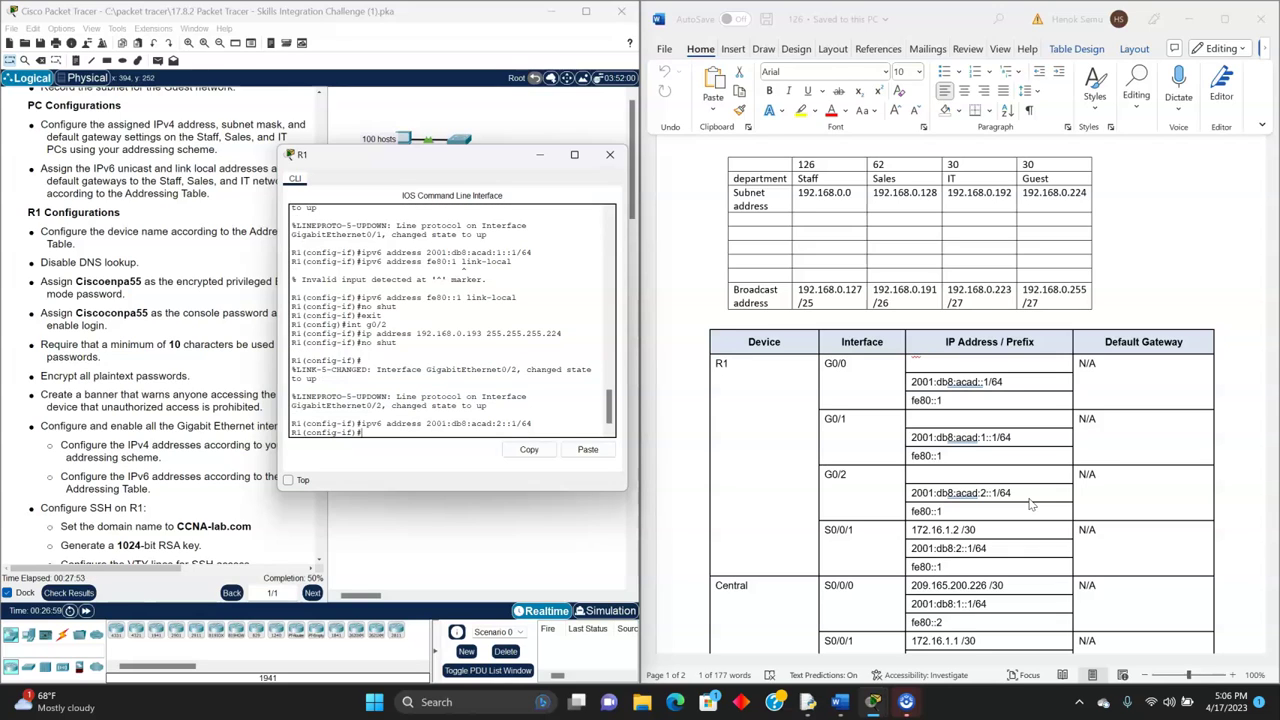
- Add link-local address fe80::1 to G0/2, enable it with no shut, and exit
{"action": "key", "text": "Up"}
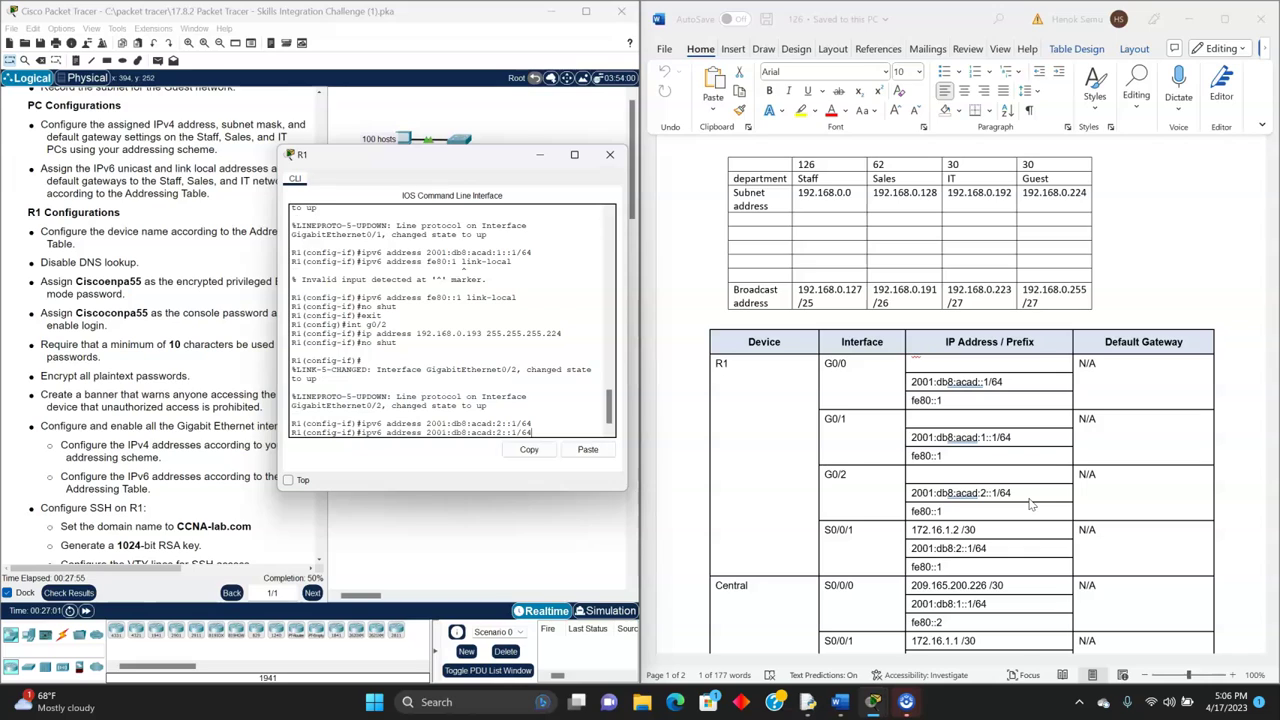
{"action": "key", "text": "BackSpace"}
{"action": "key", "text": "BackSpace"}
{"action": "key", "text": "BackSpace"}
{"action": "key", "text": "BackSpace"}
{"action": "key", "text": "BackSpace"}
{"action": "key", "text": "BackSpace"}
{"action": "key", "text": "BackSpace"}
{"action": "key", "text": "BackSpace"}
{"action": "key", "text": "BackSpace"}
{"action": "key", "text": "BackSpace"}
{"action": "key", "text": "BackSpace"}
{"action": "key", "text": "BackSpace"}
{"action": "key", "text": "BackSpace"}
{"action": "key", "text": "BackSpace"}
{"action": "key", "text": "BackSpace"}
{"action": "key", "text": "BackSpace"}
{"action": "key", "text": "BackSpace"}
{"action": "key", "text": "BackSpace"}
{"action": "key", "text": "BackSpace"}
{"action": "type", "text": "fee80"}
{"action": "key", "text": "BackSpace"}
{"action": "key", "text": "BackSpace"}
{"action": "key", "text": "BackSpace"}
{"action": "type", "text": "80::1"}
{"action": "key", "text": "Return"}
{"action": "type", "text": "no shut"}
{"action": "key", "text": "Return"}
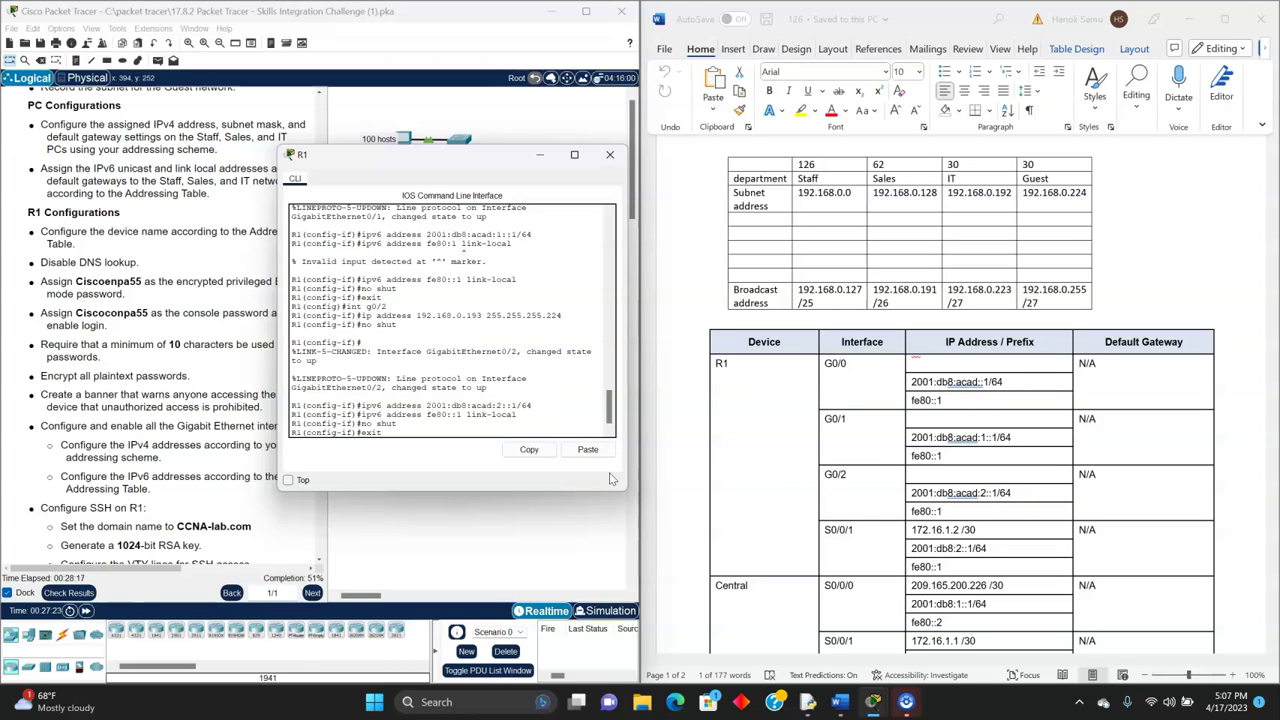
{"action": "key", "text": "Return"}
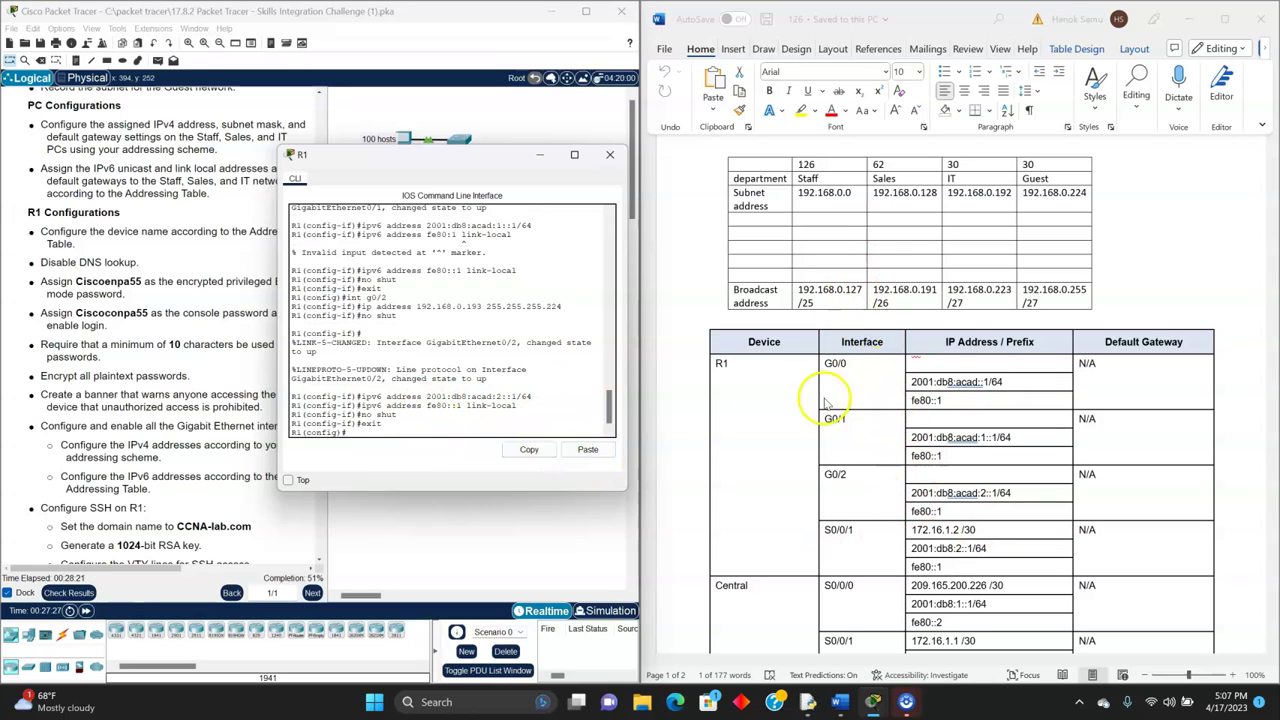
- Move the R1 CLI window aside, scroll the instructions to the SSH section, and reopen R1's CLI
{"action": "left_click_drag", "start_coordinate": [452, 165], "coordinate": [487, 299]}
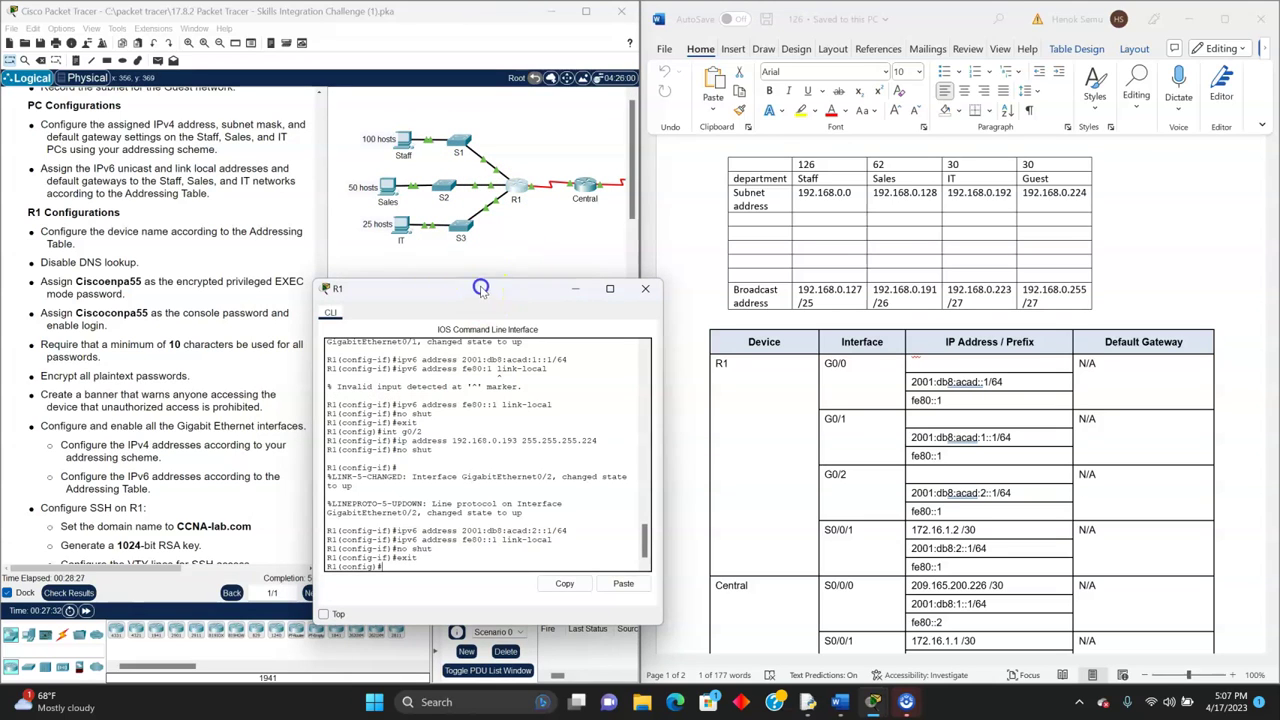
{"action": "left_click_drag", "start_coordinate": [480, 288], "coordinate": [485, 267]}
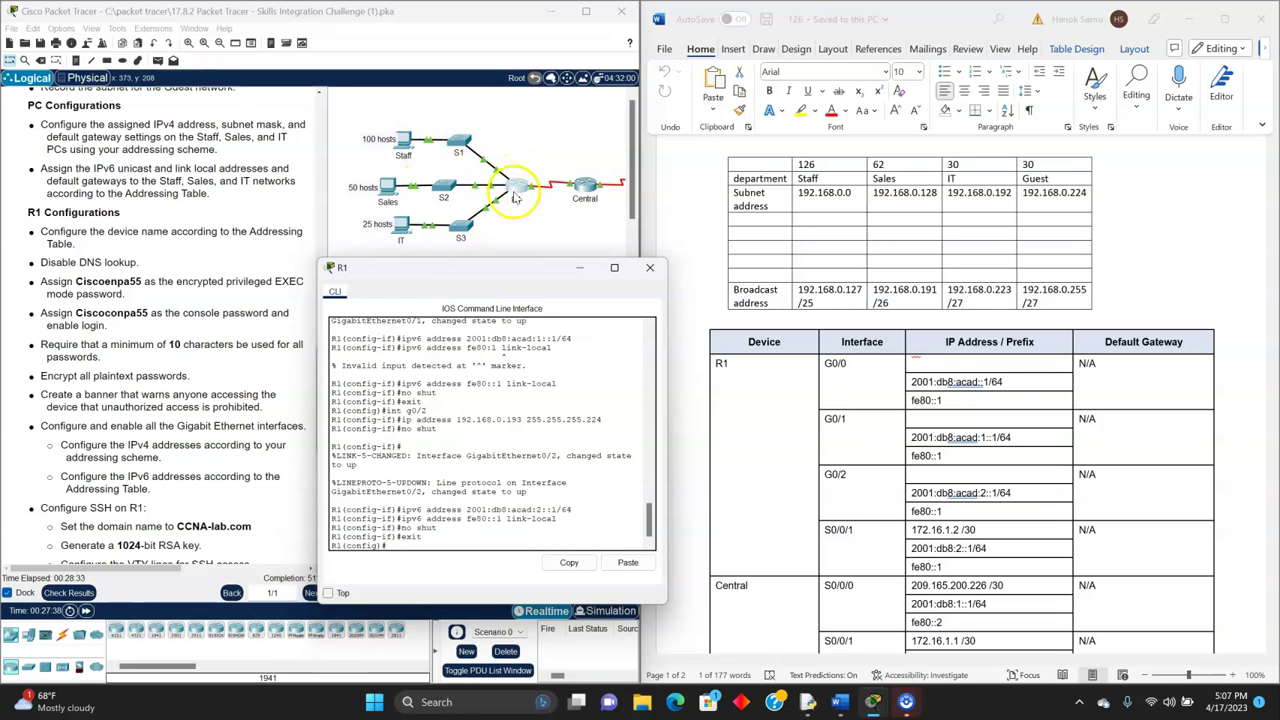
{"action": "left_click_drag", "start_coordinate": [495, 267], "coordinate": [482, 160]}
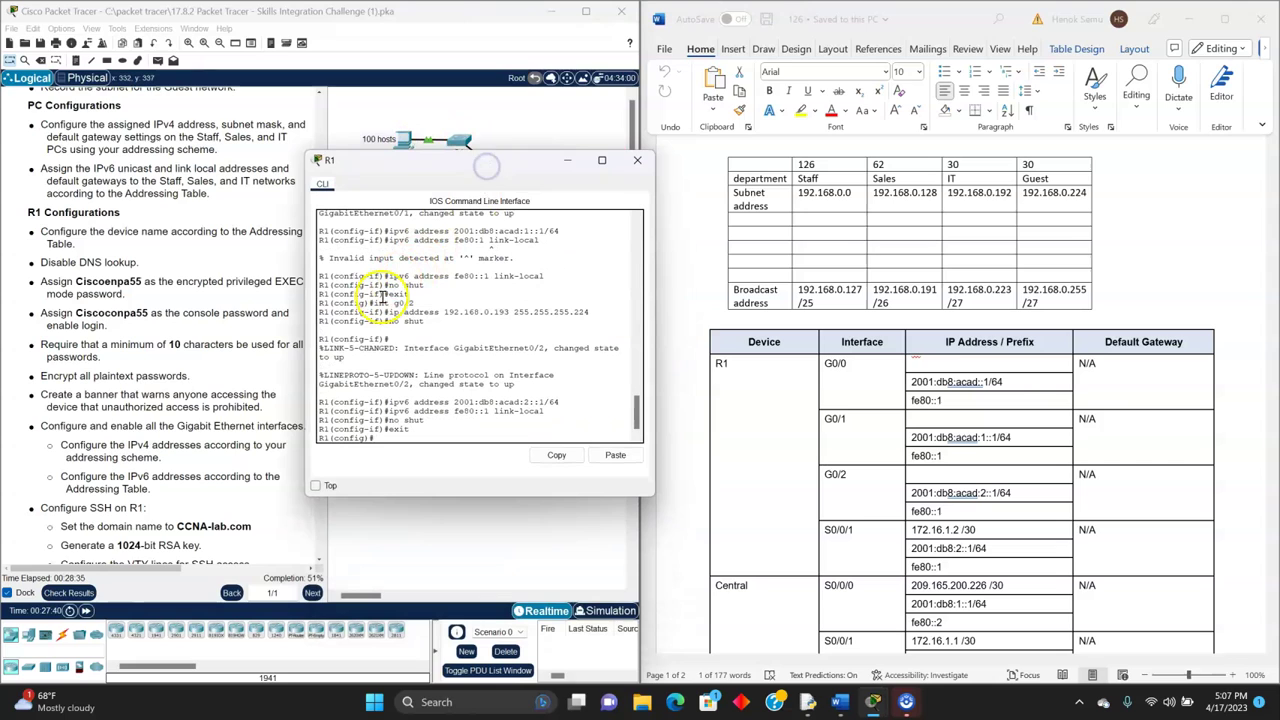
{"action": "scroll", "coordinate": [160, 368], "scroll_direction": "down", "scroll_amount": 1}
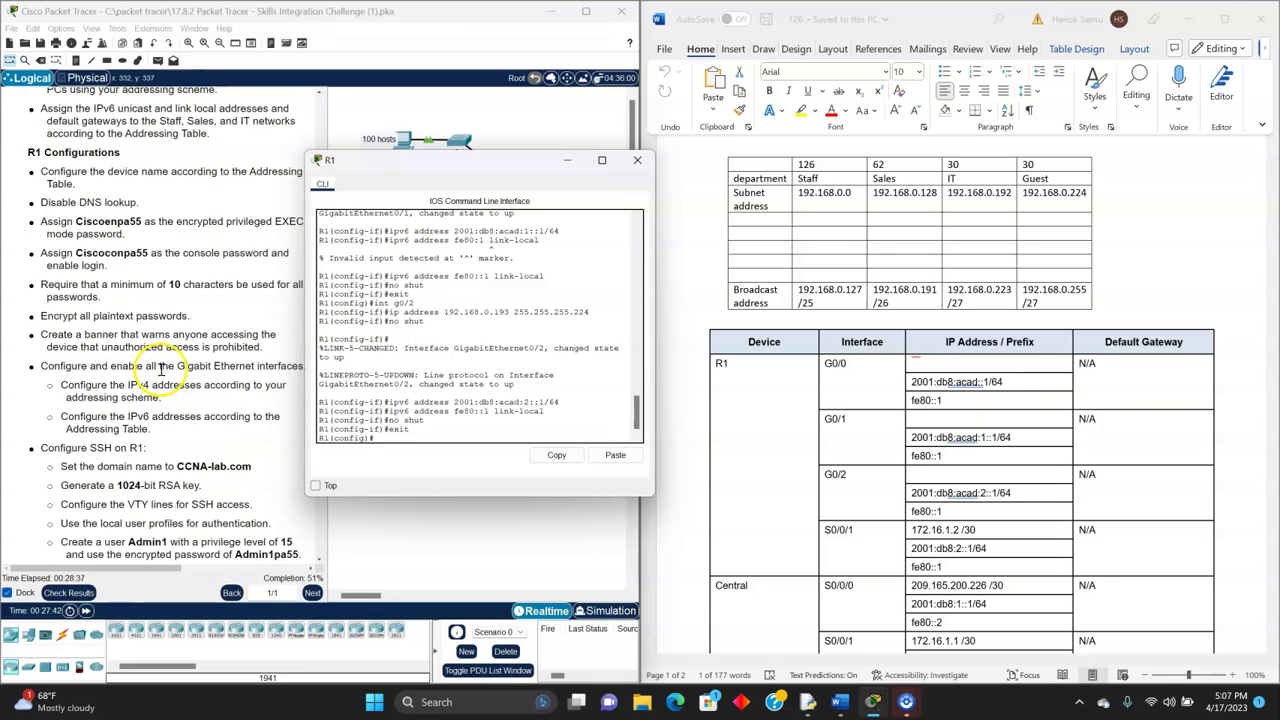
{"action": "scroll", "coordinate": [150, 380], "scroll_direction": "down", "scroll_amount": 1}
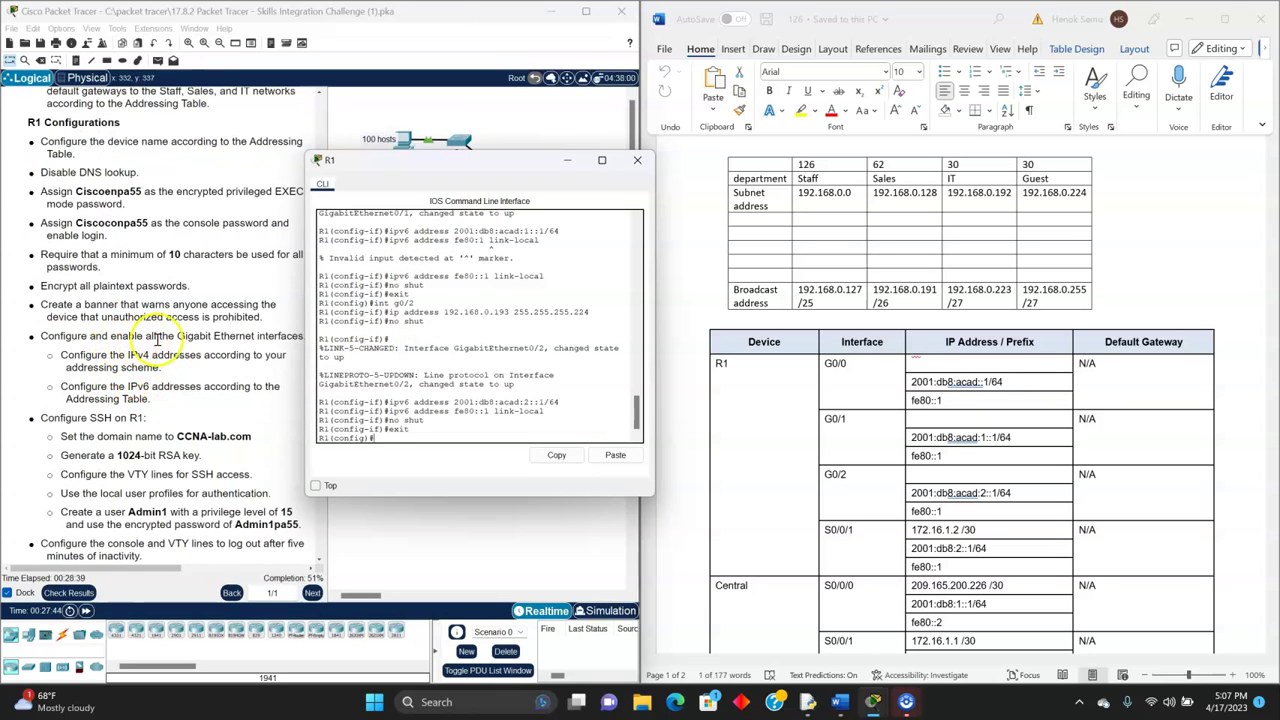
{"action": "left_click_drag", "start_coordinate": [455, 157], "coordinate": [500, 172]}
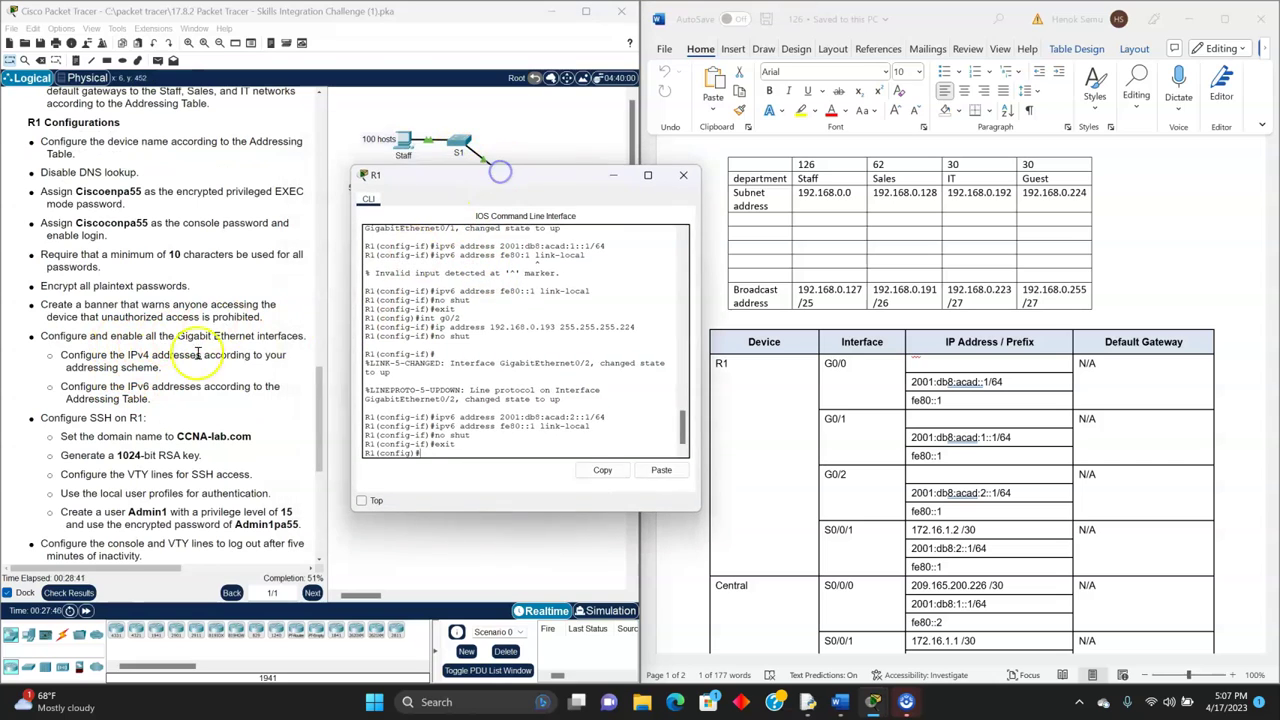
{"action": "double_click", "coordinate": [137, 355]}
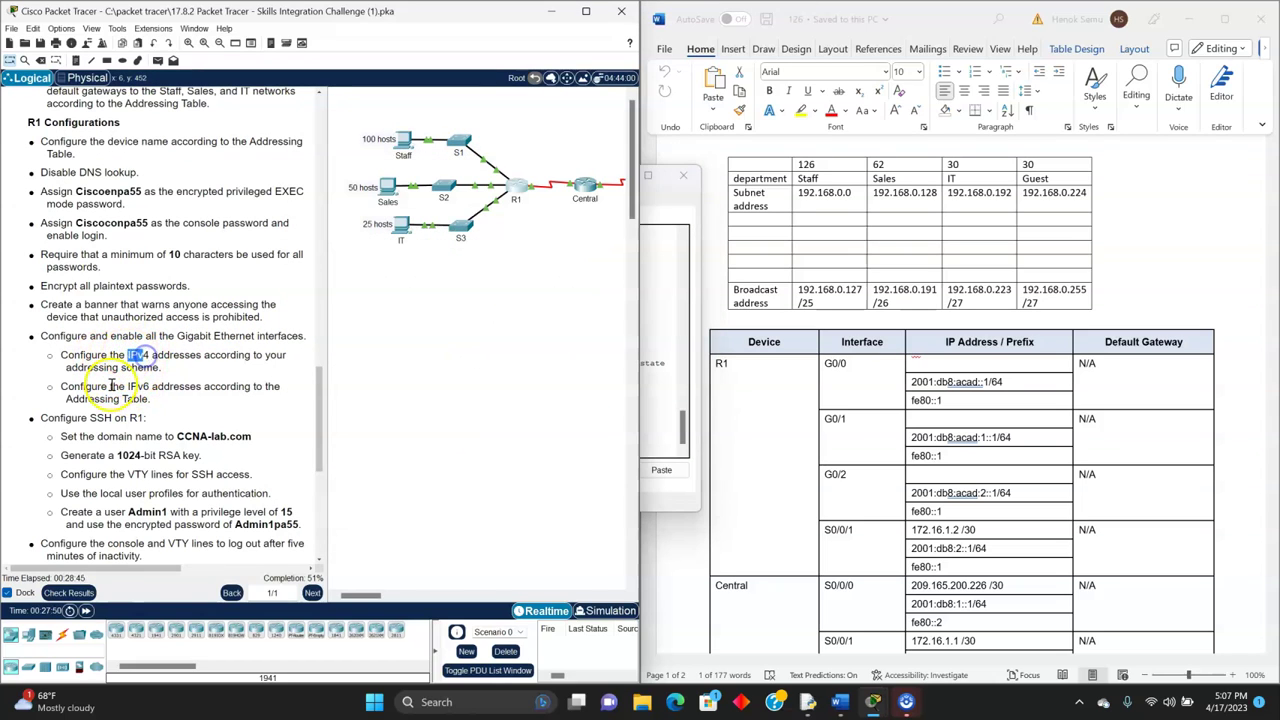
{"action": "scroll", "coordinate": [140, 380], "scroll_direction": "down", "scroll_amount": 2}
{"action": "left_click", "coordinate": [103, 369]}
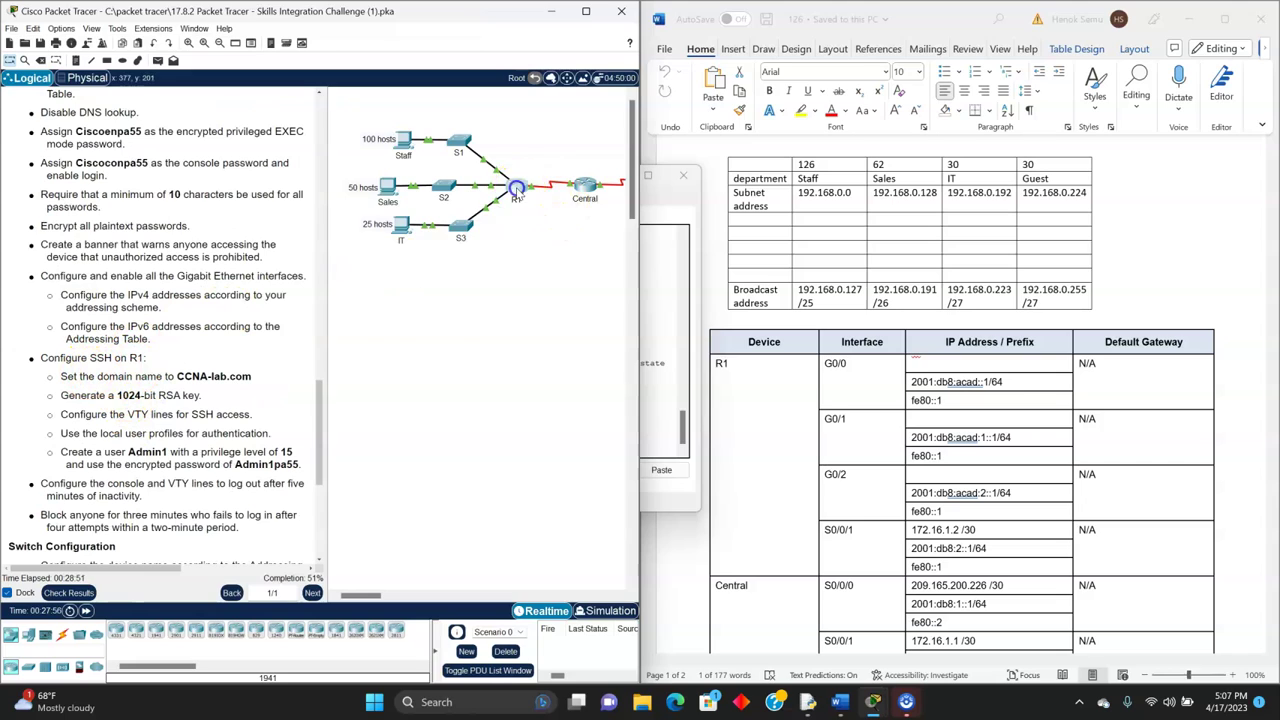
{"action": "left_click", "coordinate": [516, 186]}
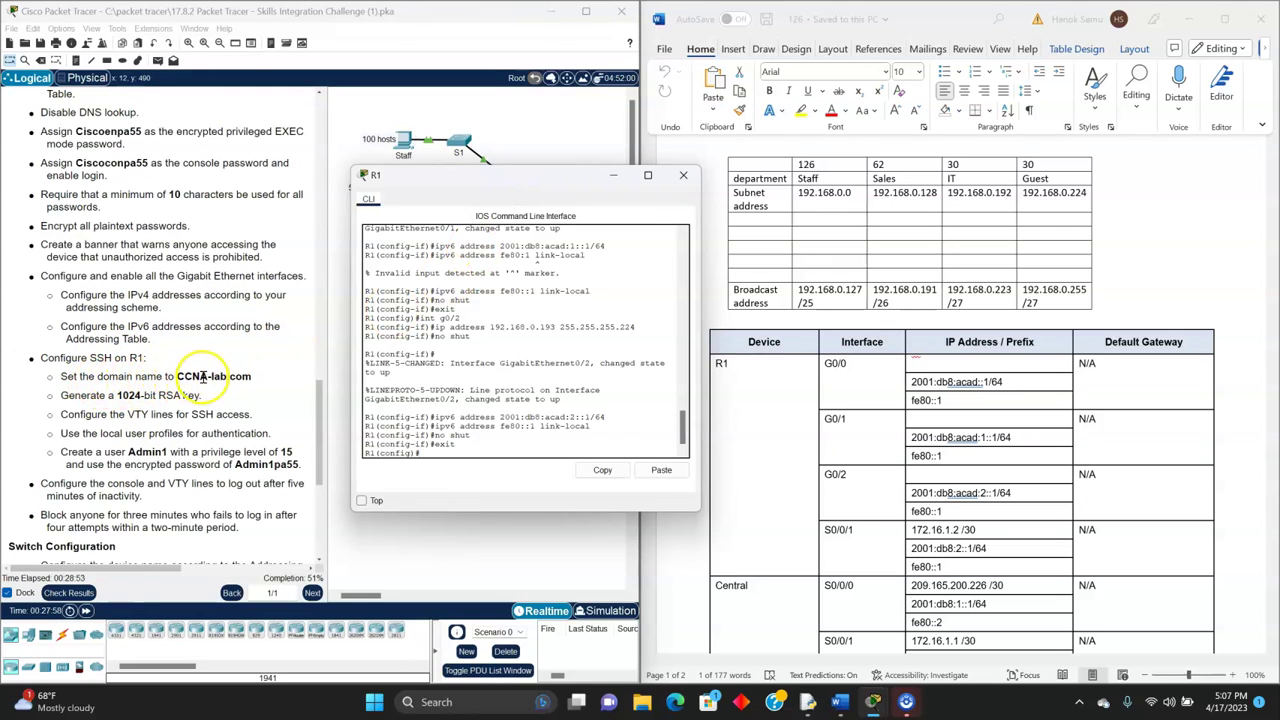
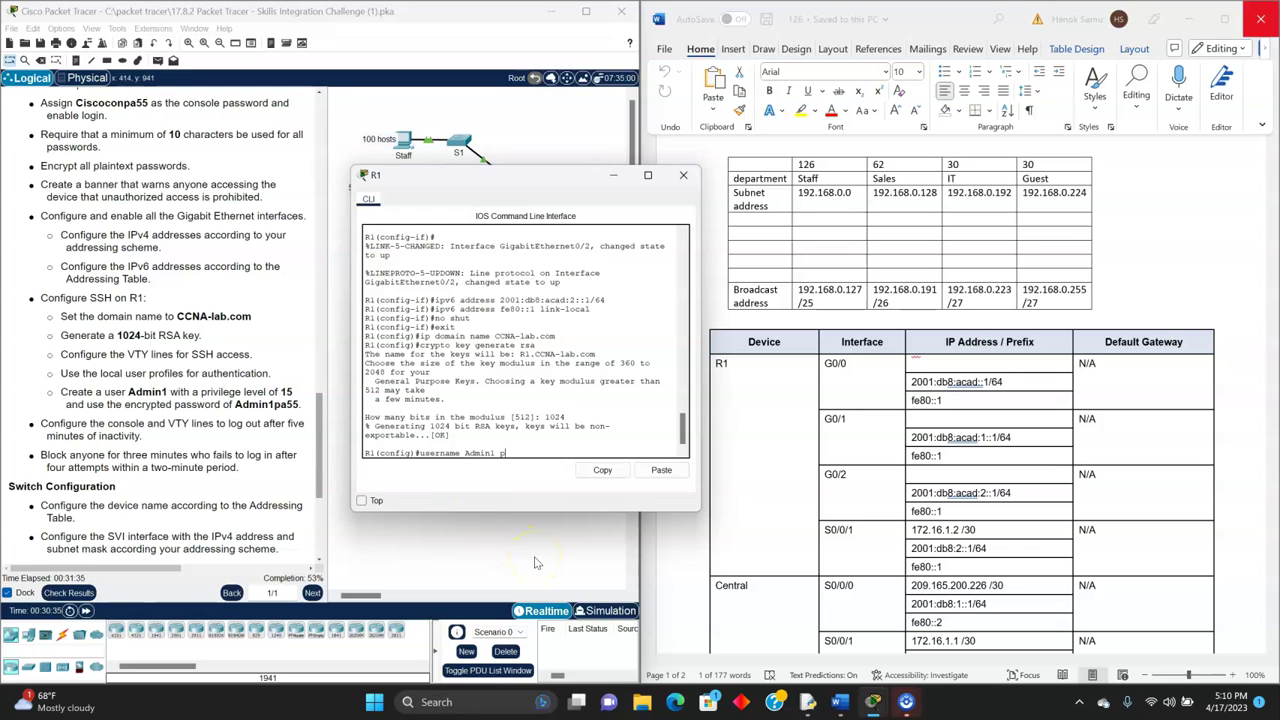
- Create R1's privilege-15 admin user and enter configuration for VTY lines 0 15
{"action": "type", "text": "?"}
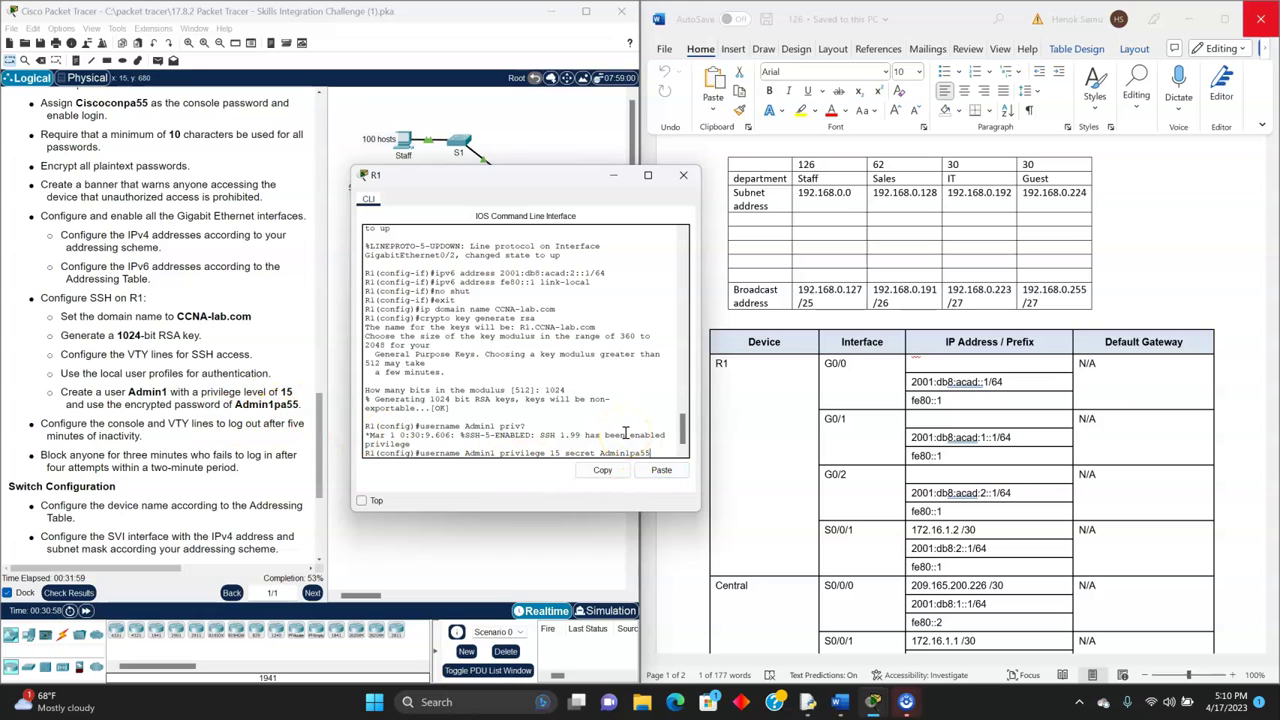
{"action": "key", "text": "Return"}
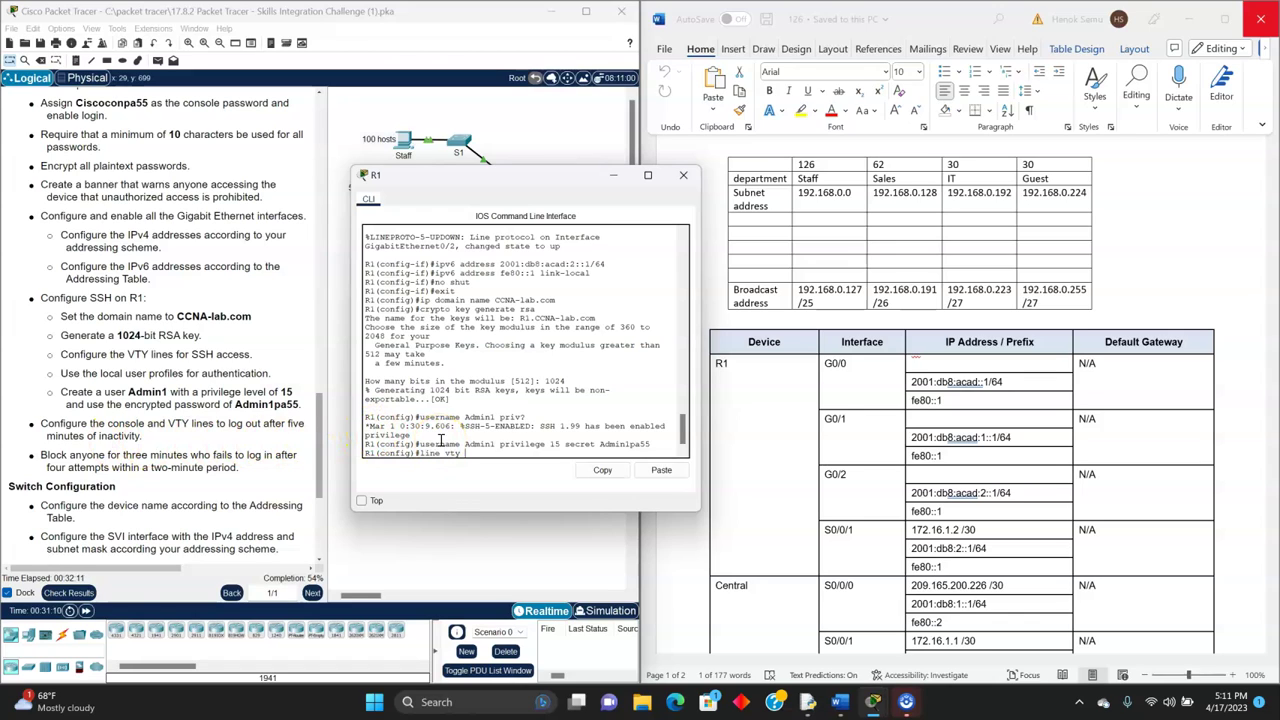
{"action": "type", "text": "0 15"}
{"action": "key", "text": "Return"}
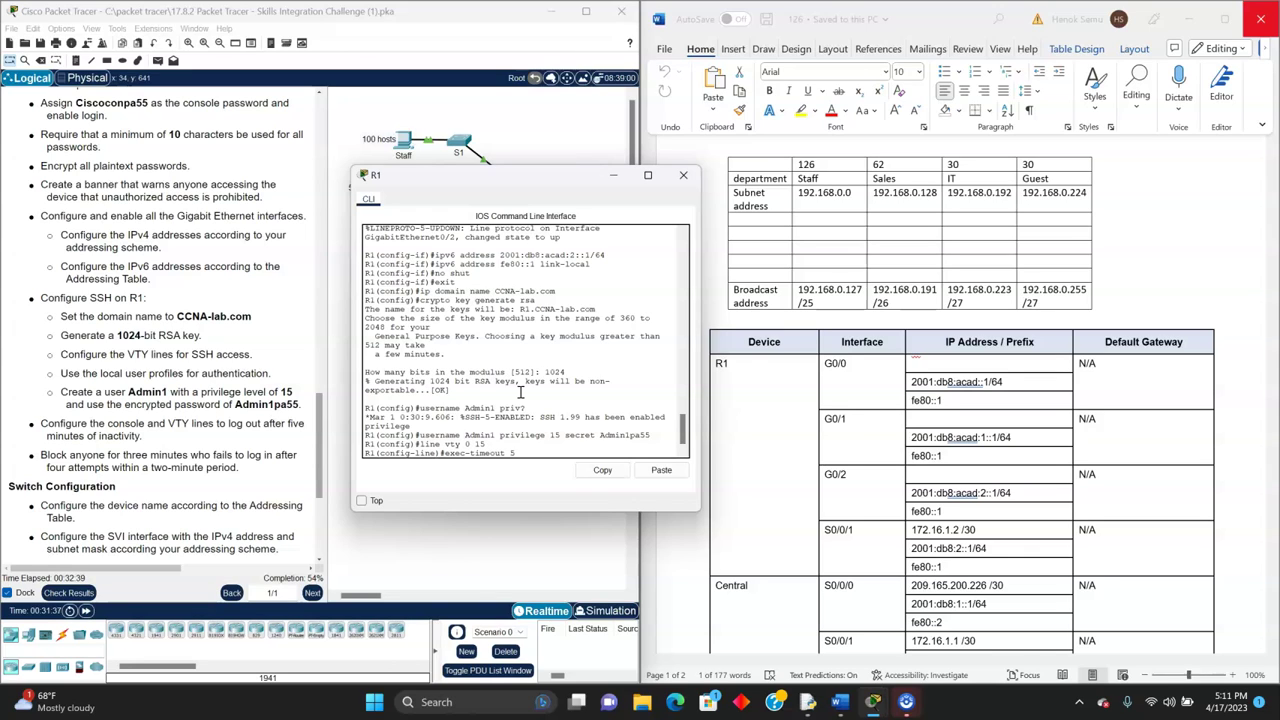
- Apply exec-timeout 5 and login block-for 180 attempts 4 within 120 on R1
{"action": "key", "text": "Return"}
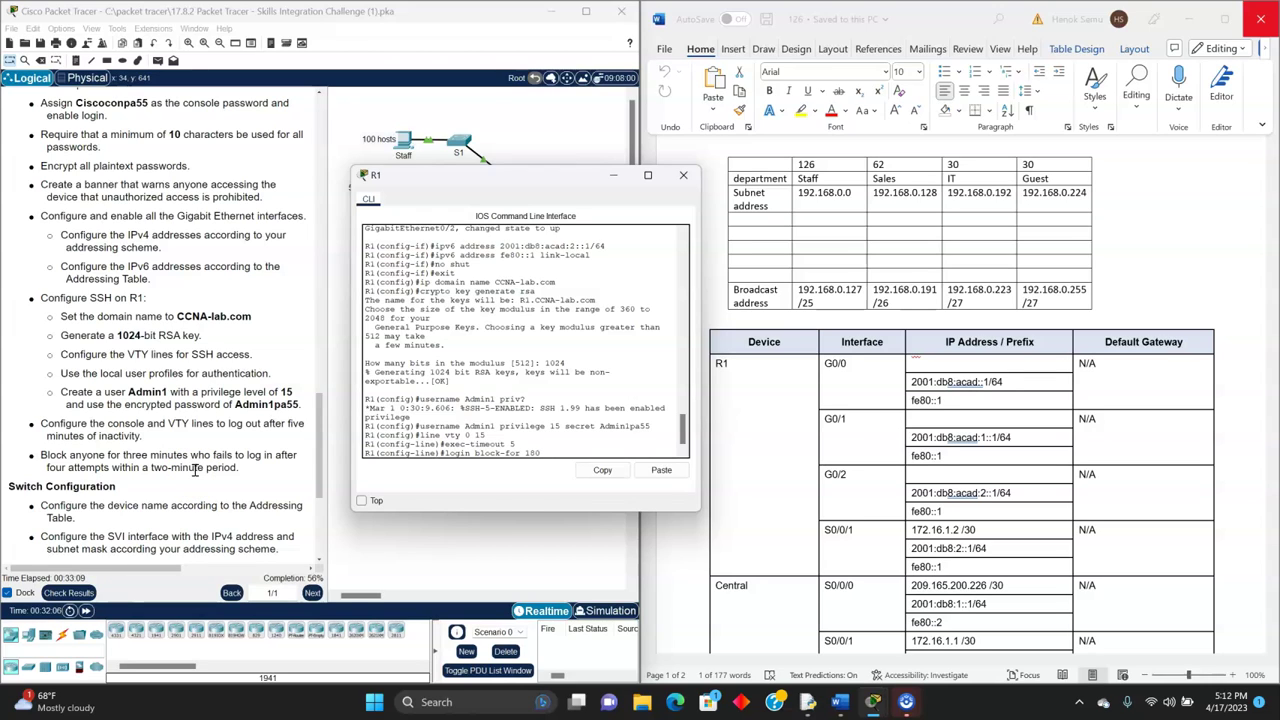
{"action": "type", "text": "ttempts"}
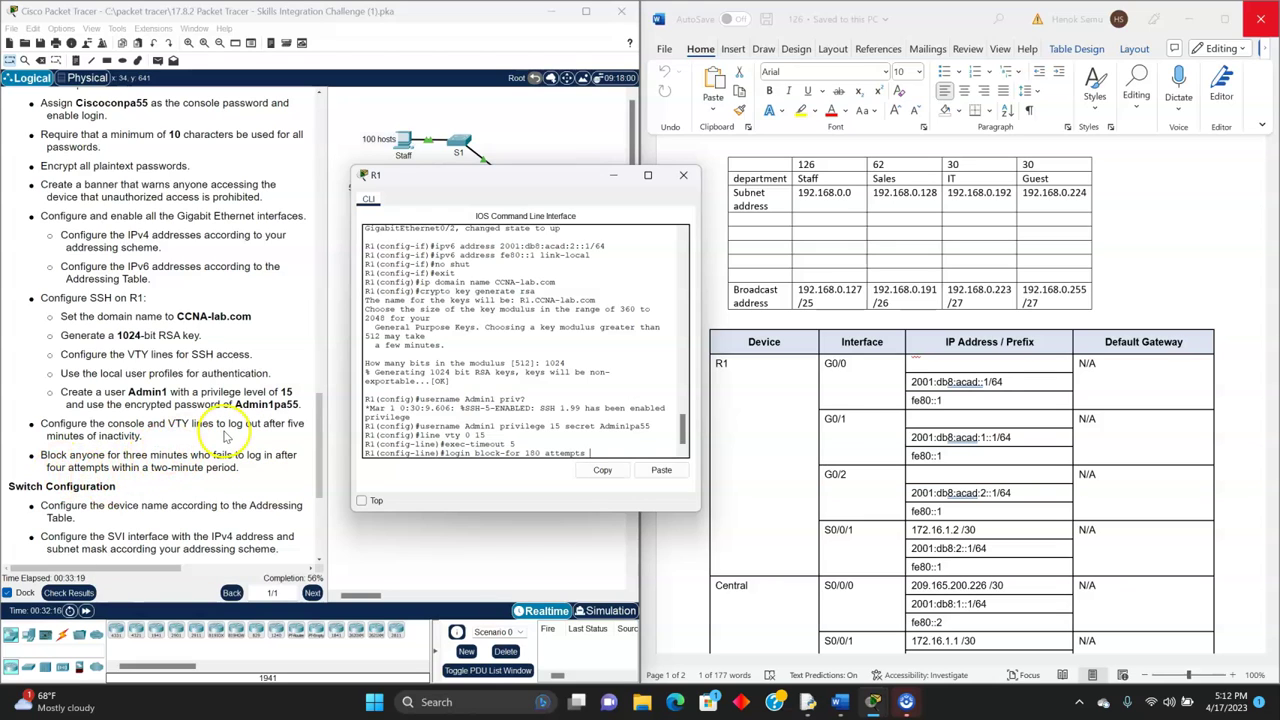
{"action": "type", "text": "4 within 120"}
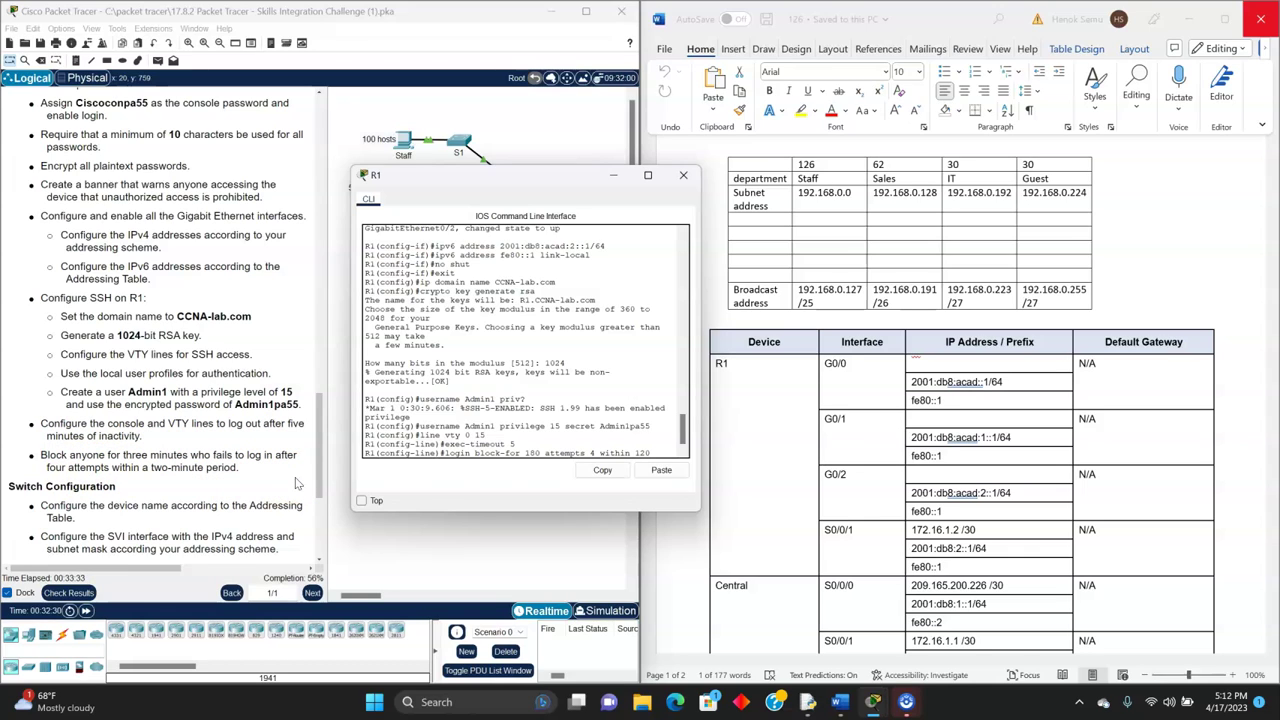
{"action": "key", "text": "Return"}
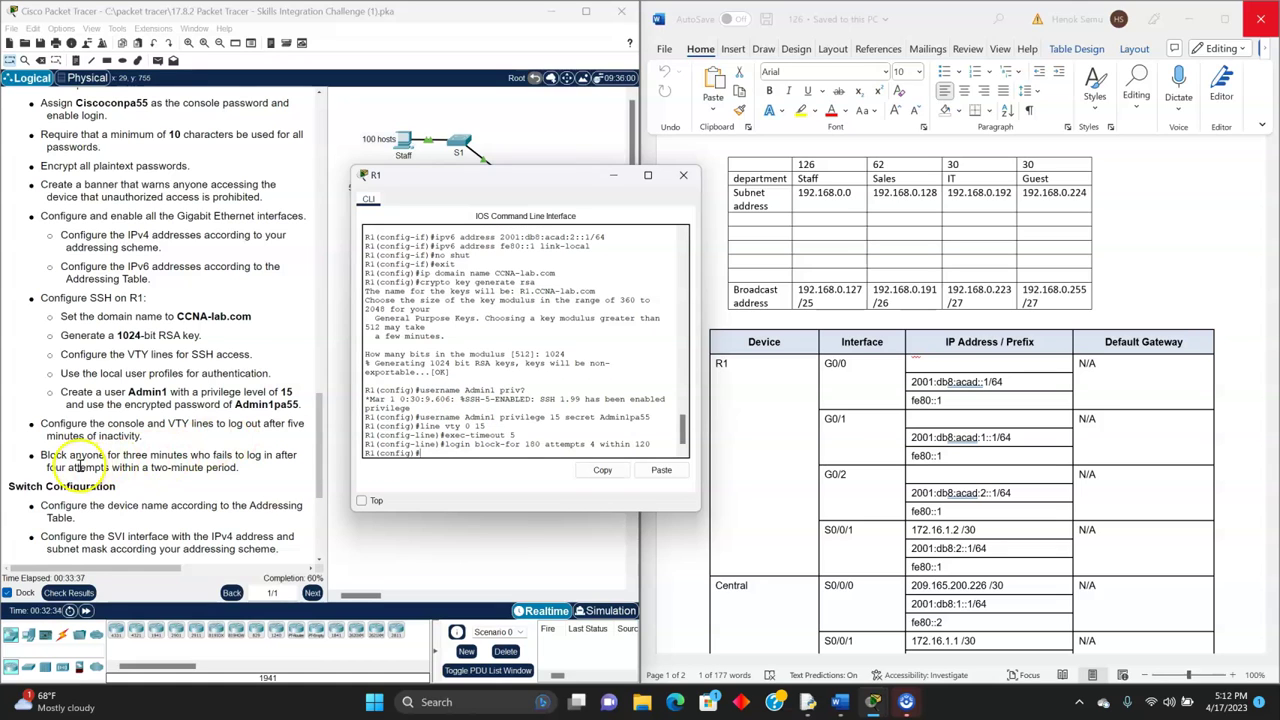
- Close R1's command-line window and open switch S1's CLI from the topology
{"action": "scroll", "coordinate": [82, 462], "scroll_direction": "down", "scroll_amount": 1}
{"action": "scroll", "coordinate": [88, 437], "scroll_direction": "down", "scroll_amount": 1}
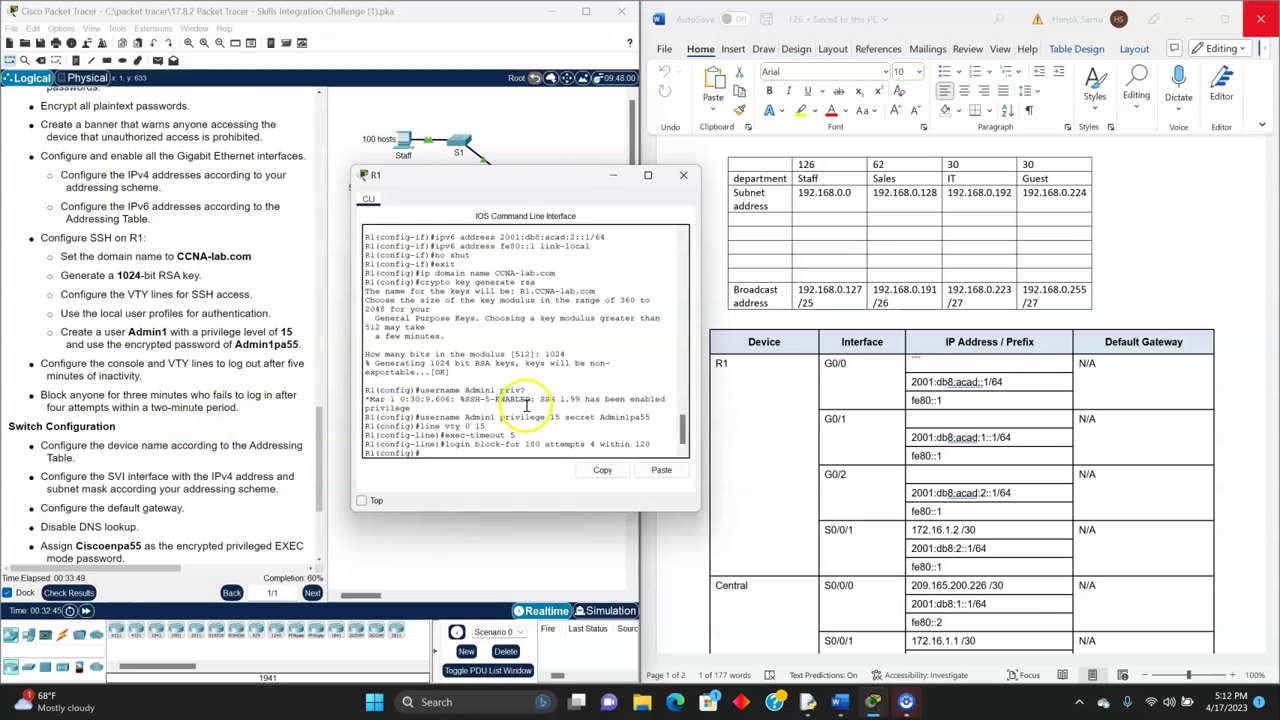
{"action": "scroll", "coordinate": [465, 428], "scroll_direction": "down", "scroll_amount": 1}
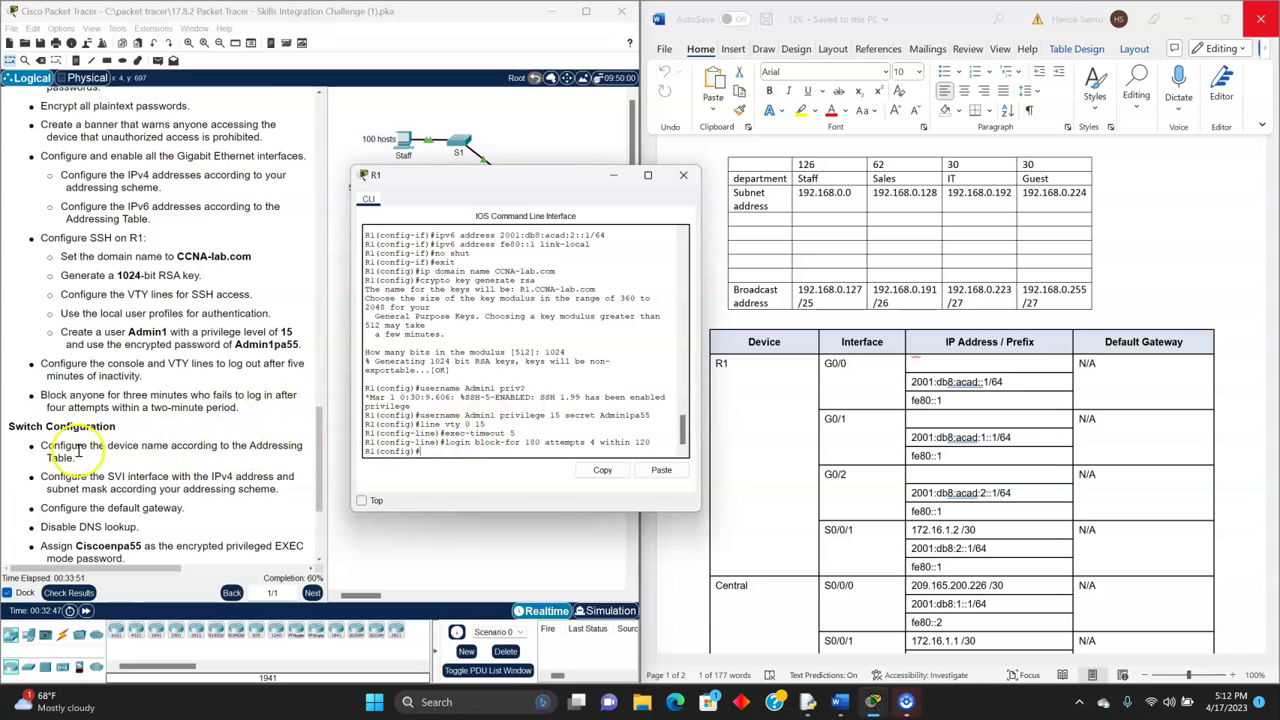
{"action": "scroll", "coordinate": [75, 455], "scroll_direction": "down", "scroll_amount": 2}
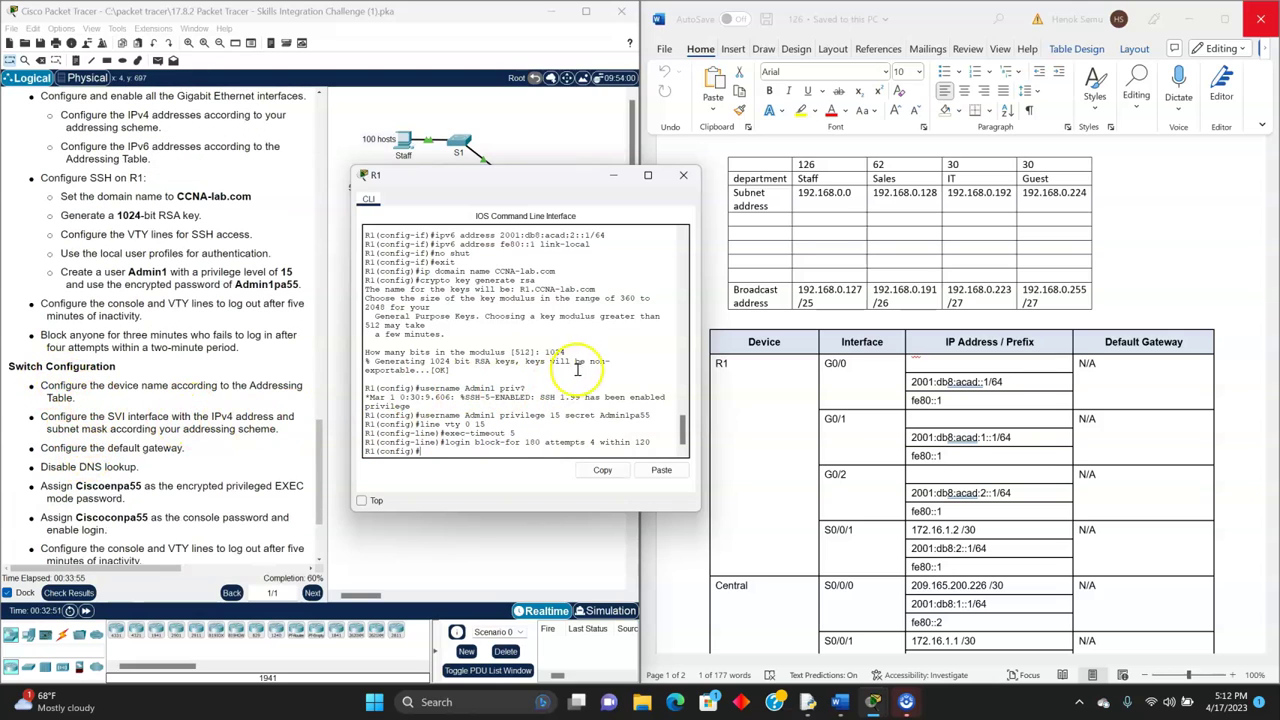
{"action": "left_click_drag", "start_coordinate": [535, 174], "coordinate": [538, 228]}
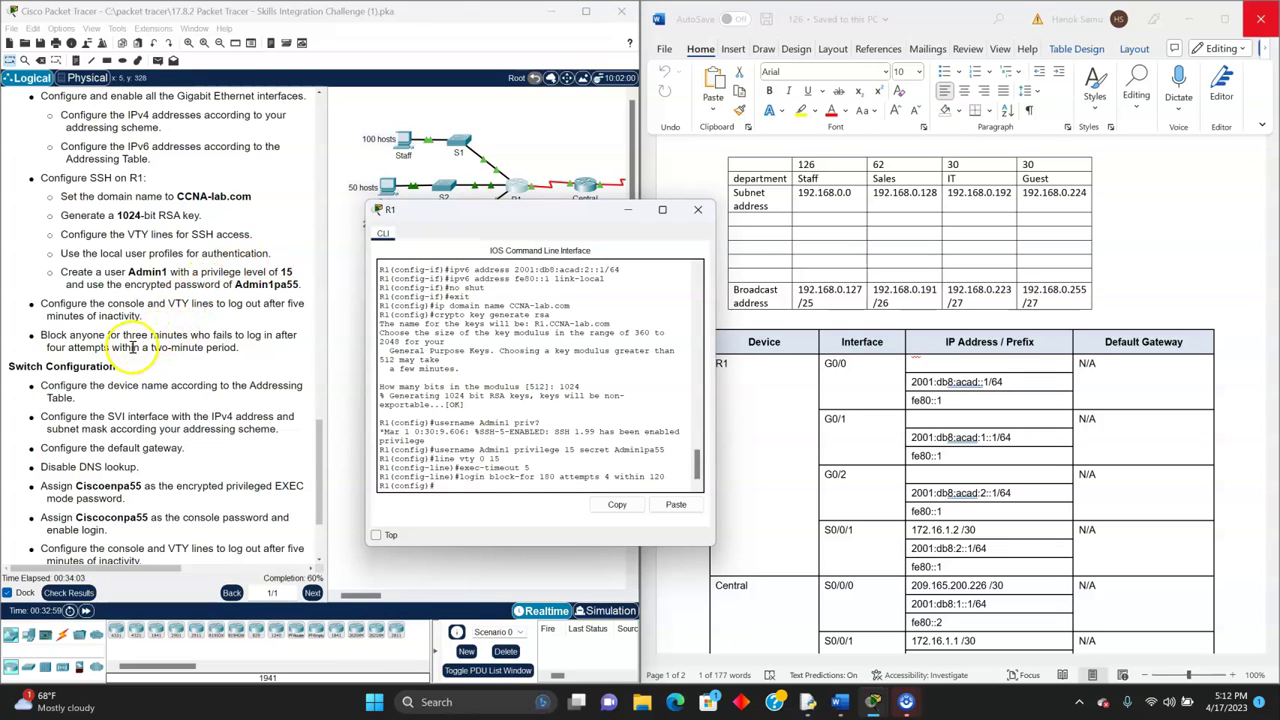
{"action": "scroll", "coordinate": [120, 345], "scroll_direction": "up", "scroll_amount": 1}
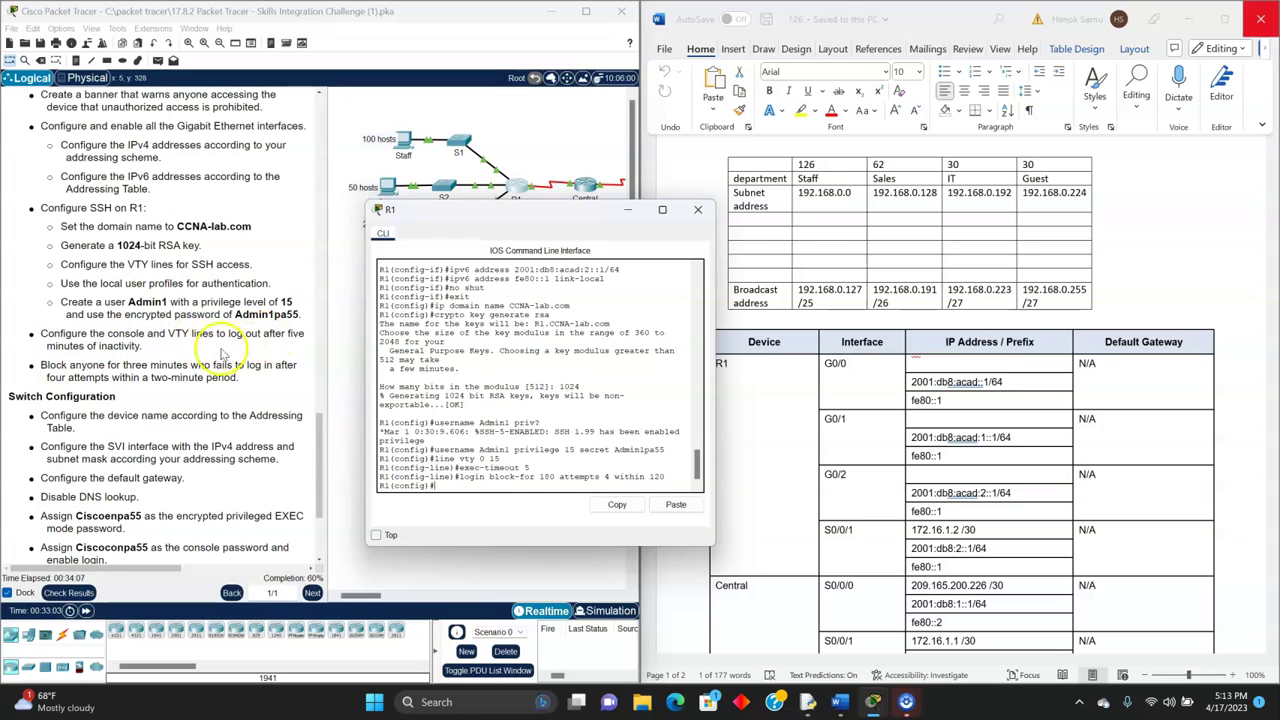
{"action": "scroll", "coordinate": [140, 320], "scroll_direction": "up", "scroll_amount": 4}
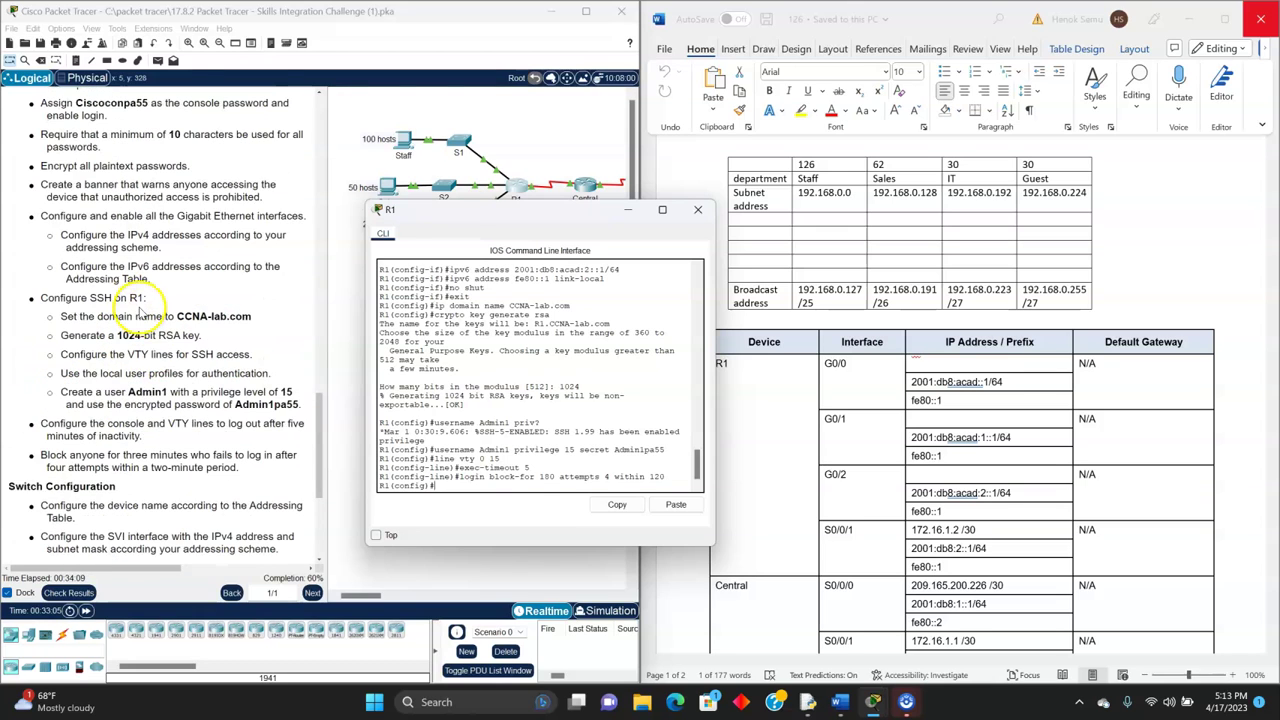
{"action": "scroll", "coordinate": [140, 312], "scroll_direction": "up", "scroll_amount": 1}
{"action": "scroll", "coordinate": [141, 312], "scroll_direction": "up", "scroll_amount": 1}
{"action": "scroll", "coordinate": [142, 312], "scroll_direction": "down", "scroll_amount": 1}
{"action": "scroll", "coordinate": [142, 312], "scroll_direction": "down", "scroll_amount": 7}
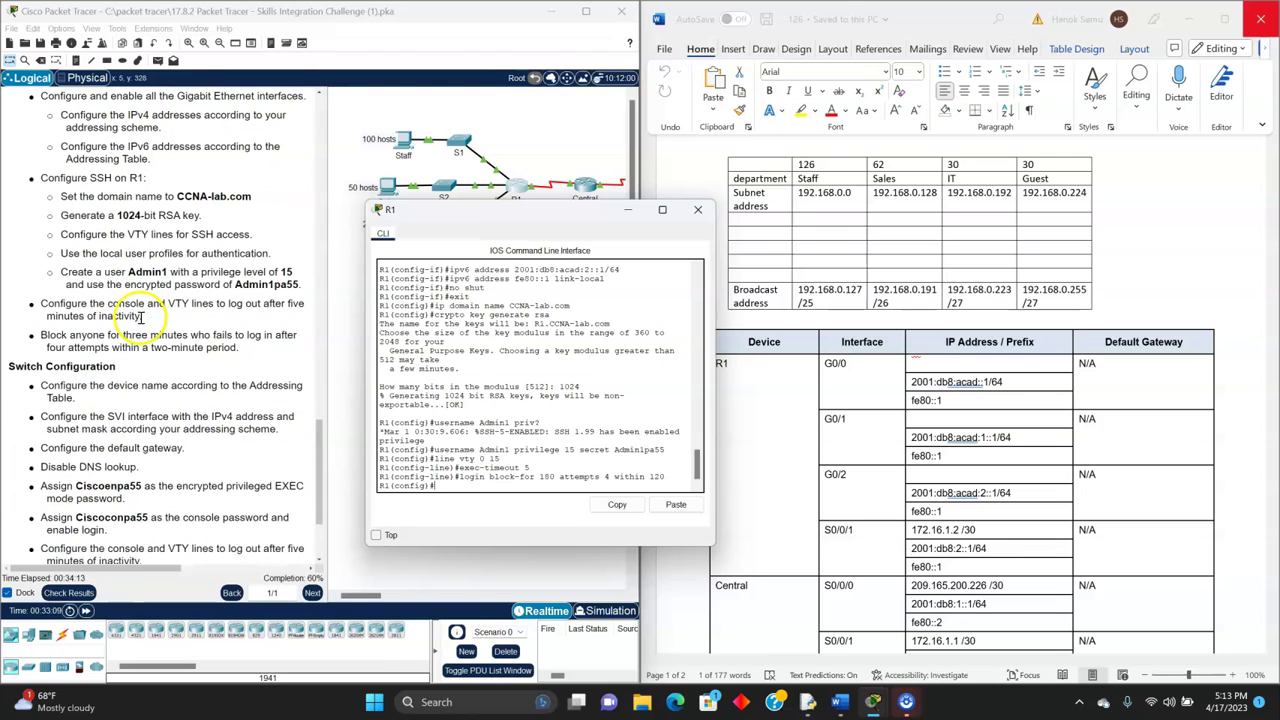
{"action": "scroll", "coordinate": [142, 345], "scroll_direction": "down", "scroll_amount": 2}
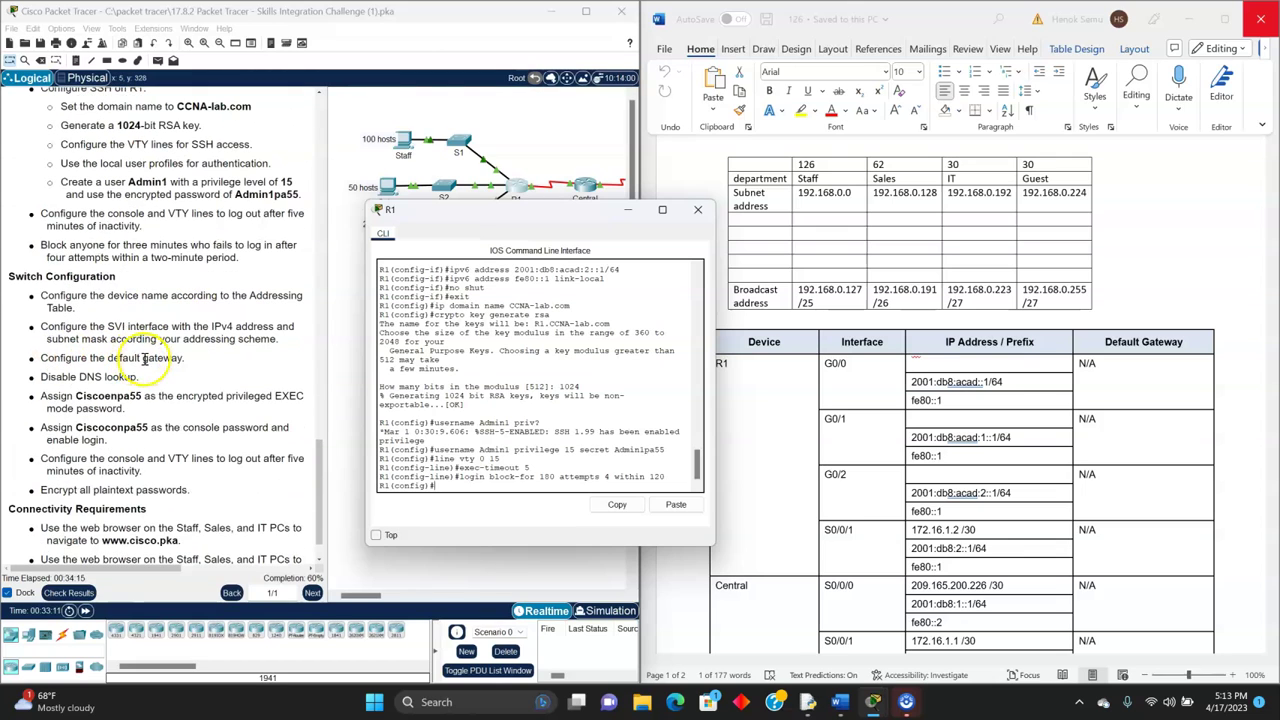
{"action": "left_click", "coordinate": [694, 210]}
{"action": "left_click", "coordinate": [459, 139]}
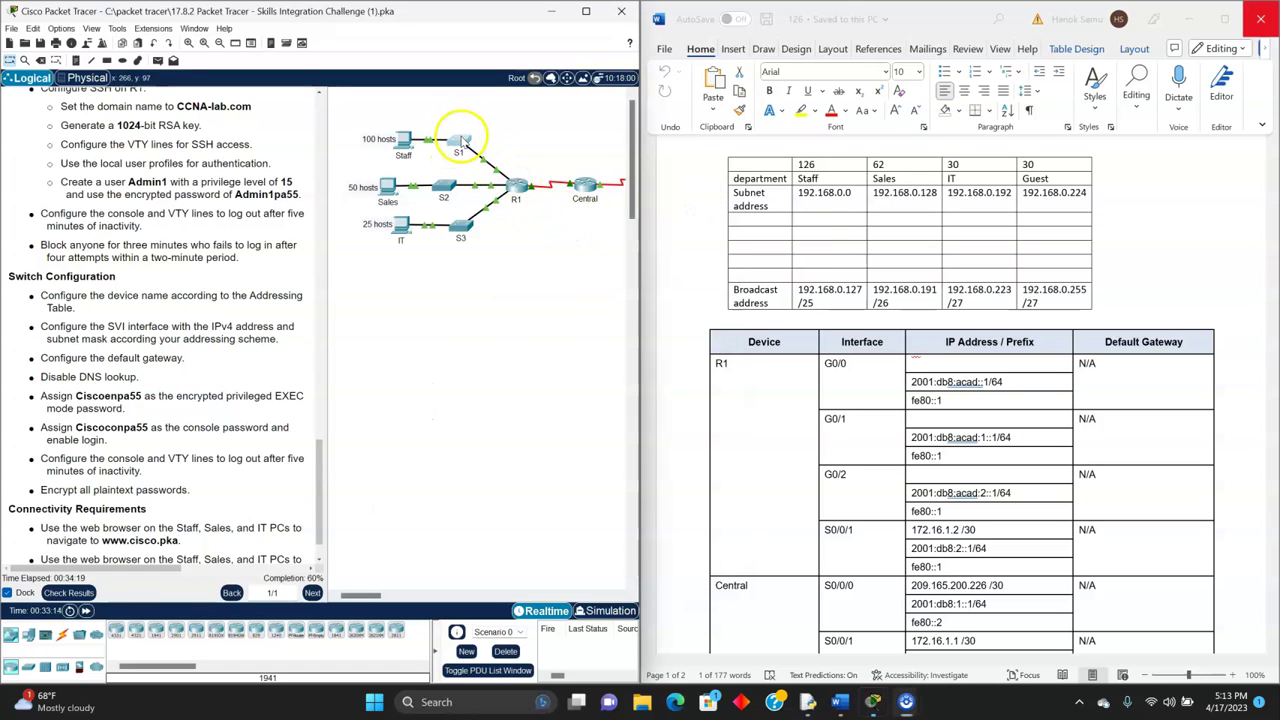
- Enter global configuration on the switch and set its hostname to S1
{"action": "left_click", "coordinate": [690, 441]}
{"action": "key", "text": "Return"}
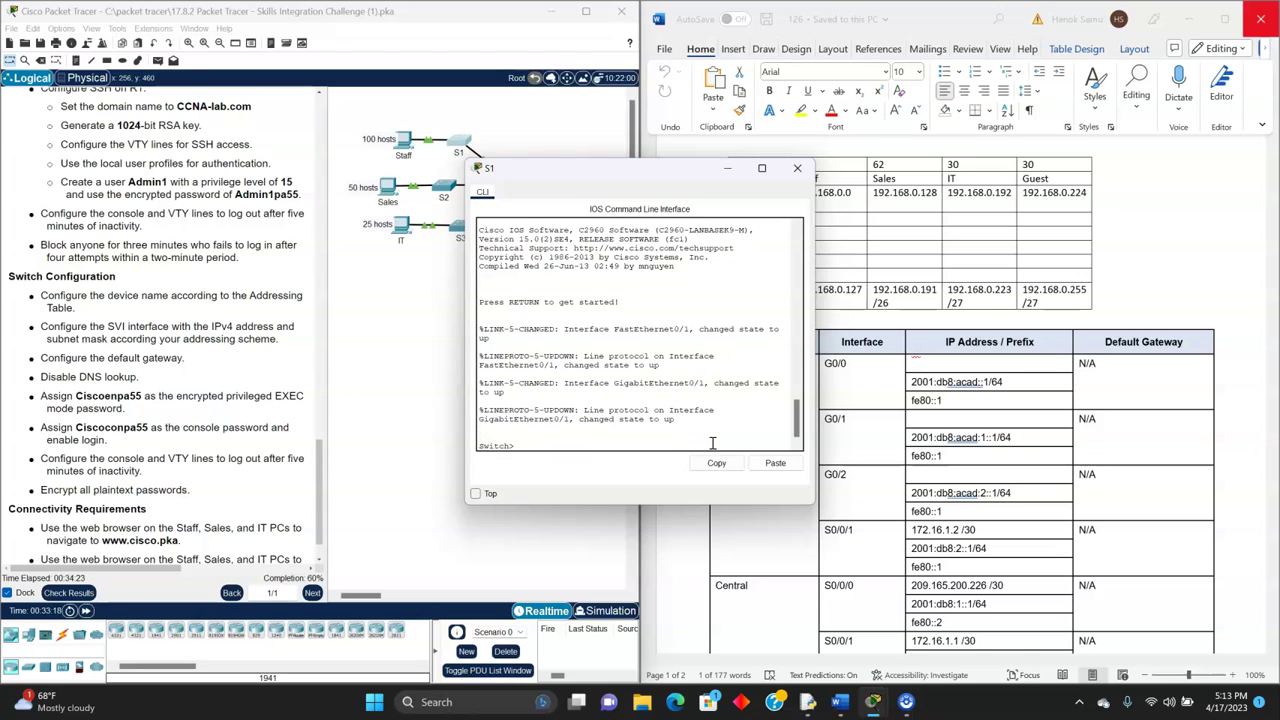
{"action": "type", "text": "enable"}
{"action": "key", "text": "Return"}
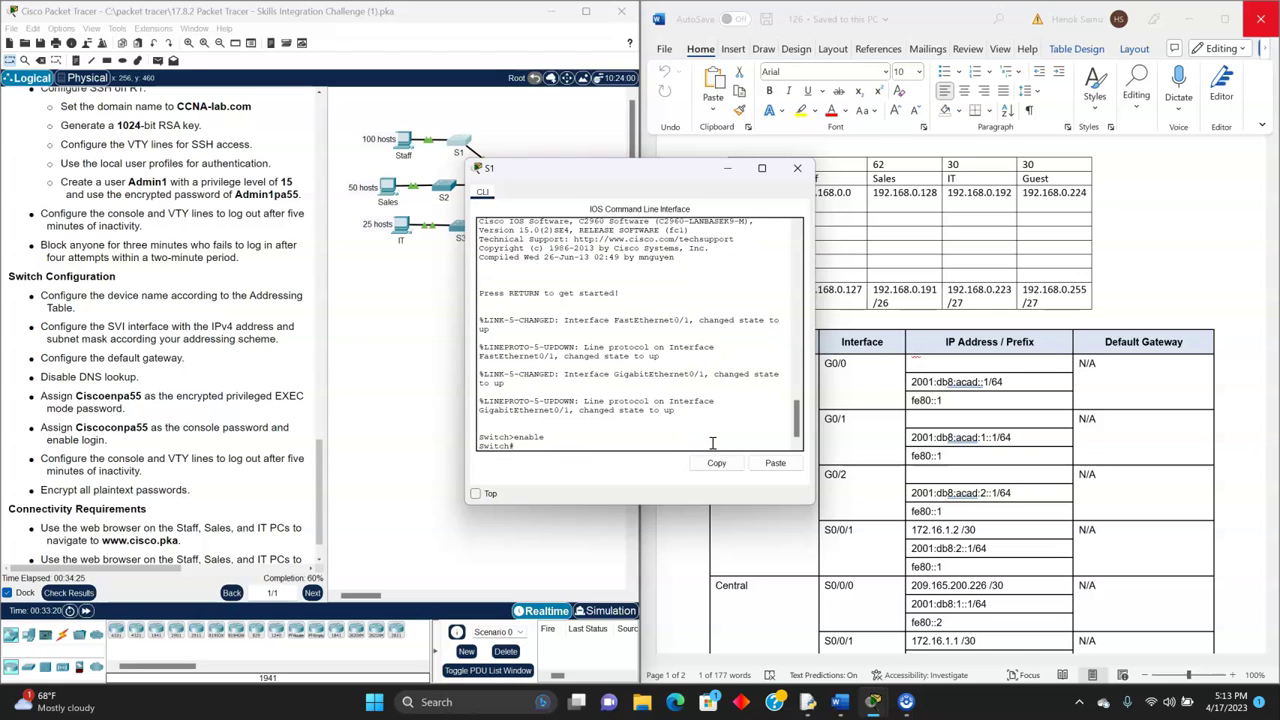
{"action": "type", "text": "conf t"}
{"action": "key", "text": "Return"}
{"action": "type", "text": "onfig)#hostname S"}
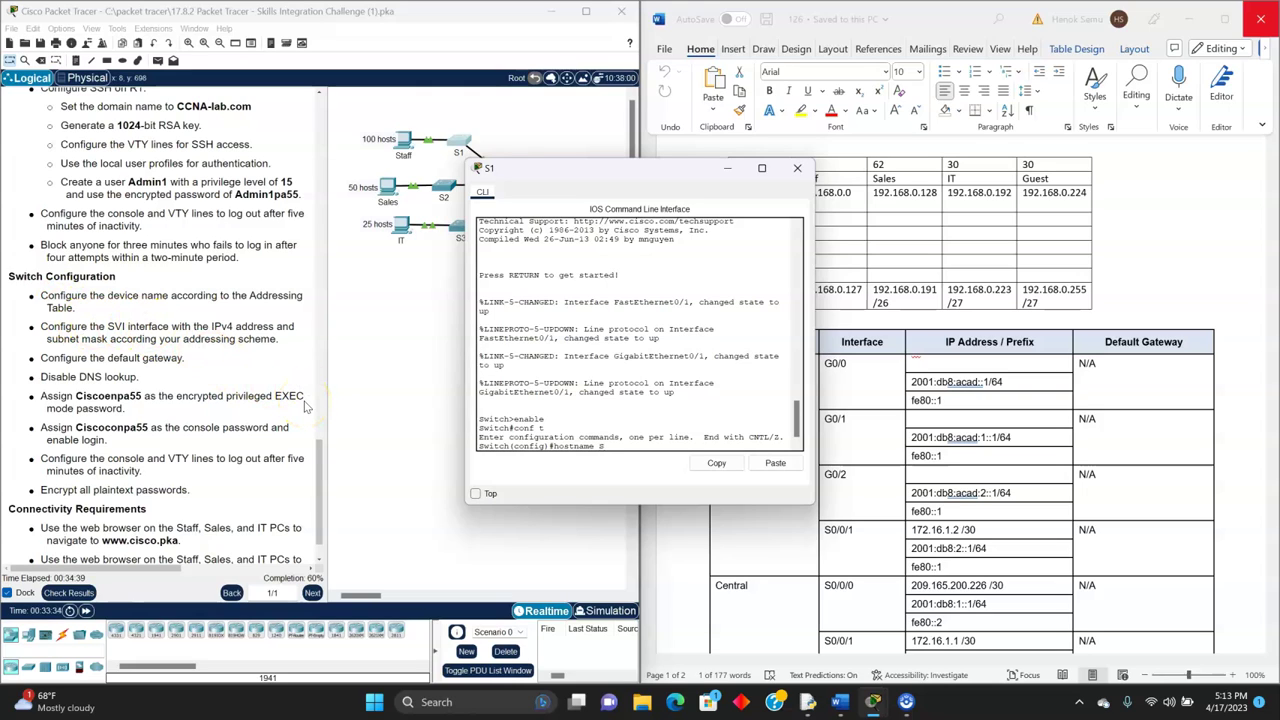
{"action": "type", "text": "1"}
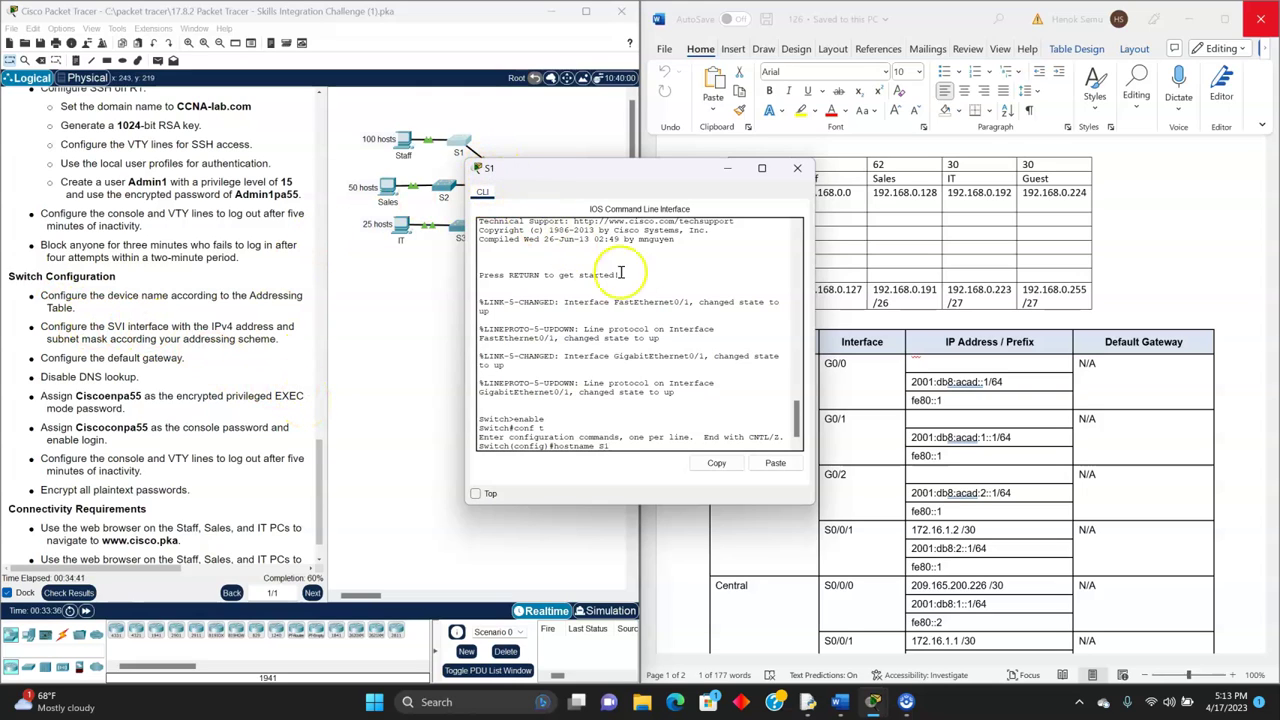
{"action": "key", "text": "Return"}
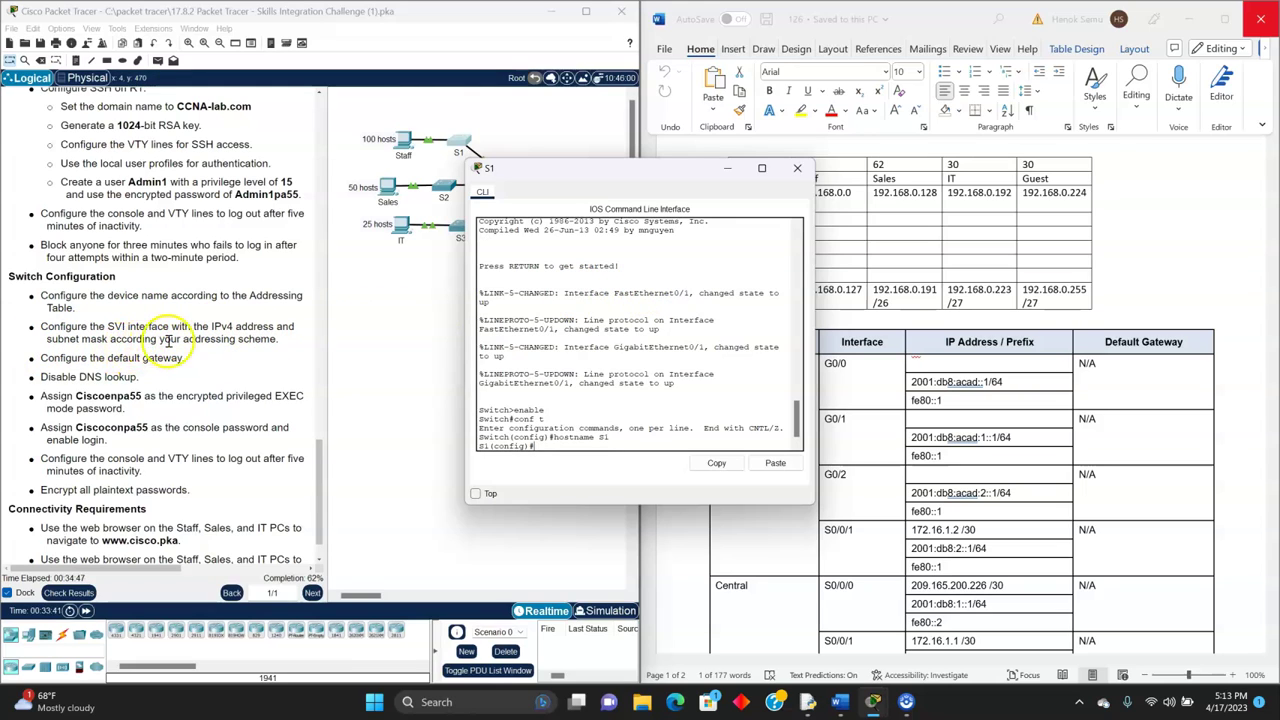
- Set S1's default gateway to 192.168.0.1
{"action": "left_click_drag", "start_coordinate": [633, 170], "coordinate": [508, 171]}
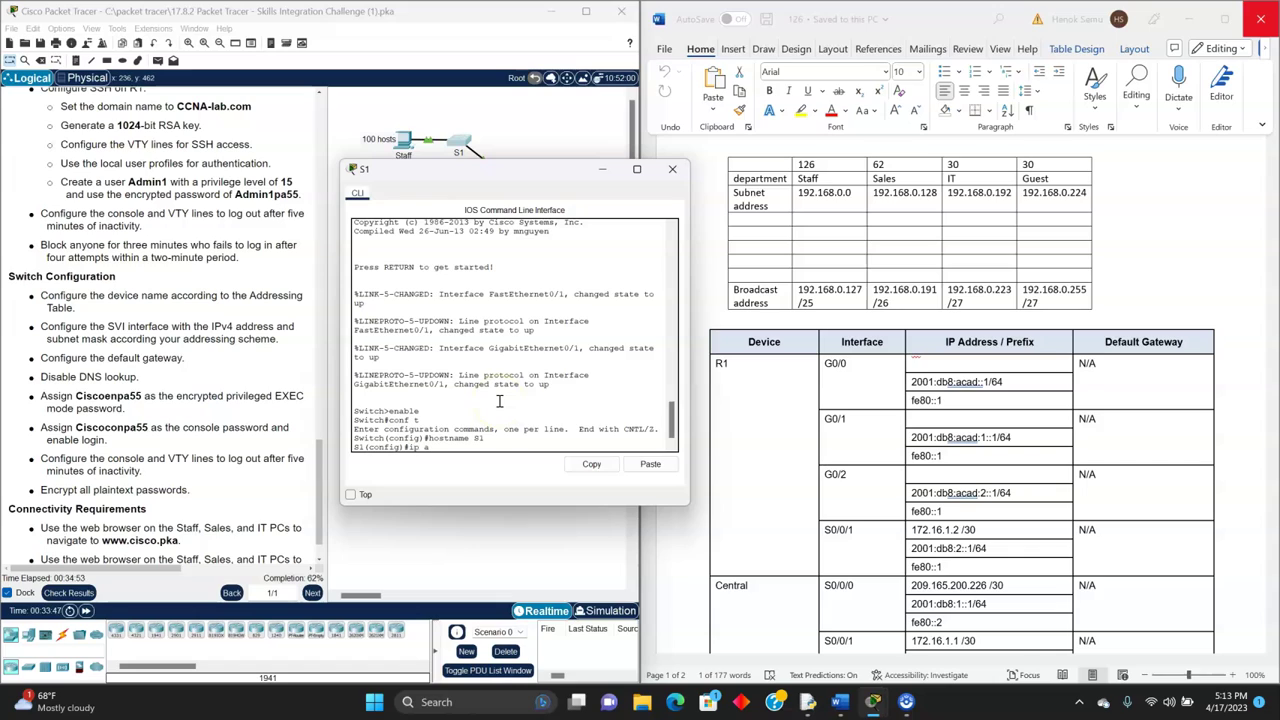
{"action": "type", "text": "default-gateway"}
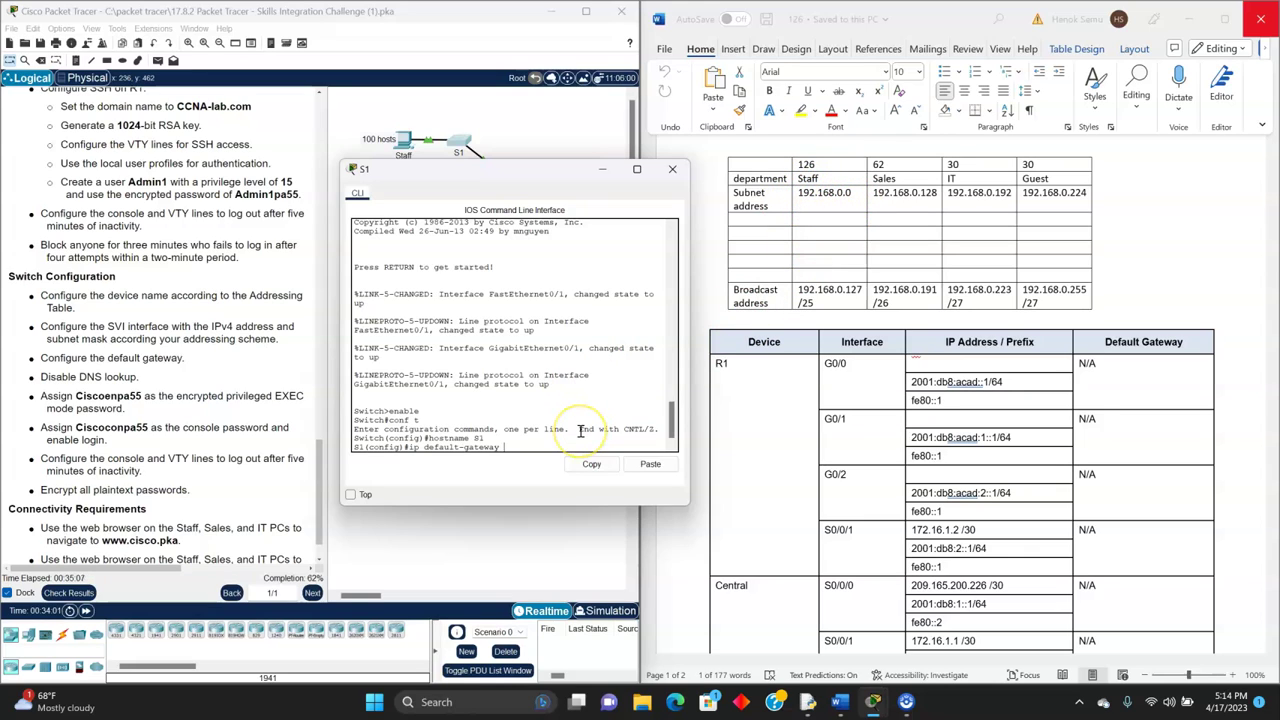
{"action": "type", "text": "92.168.0.1"}
{"action": "key", "text": "Return"}
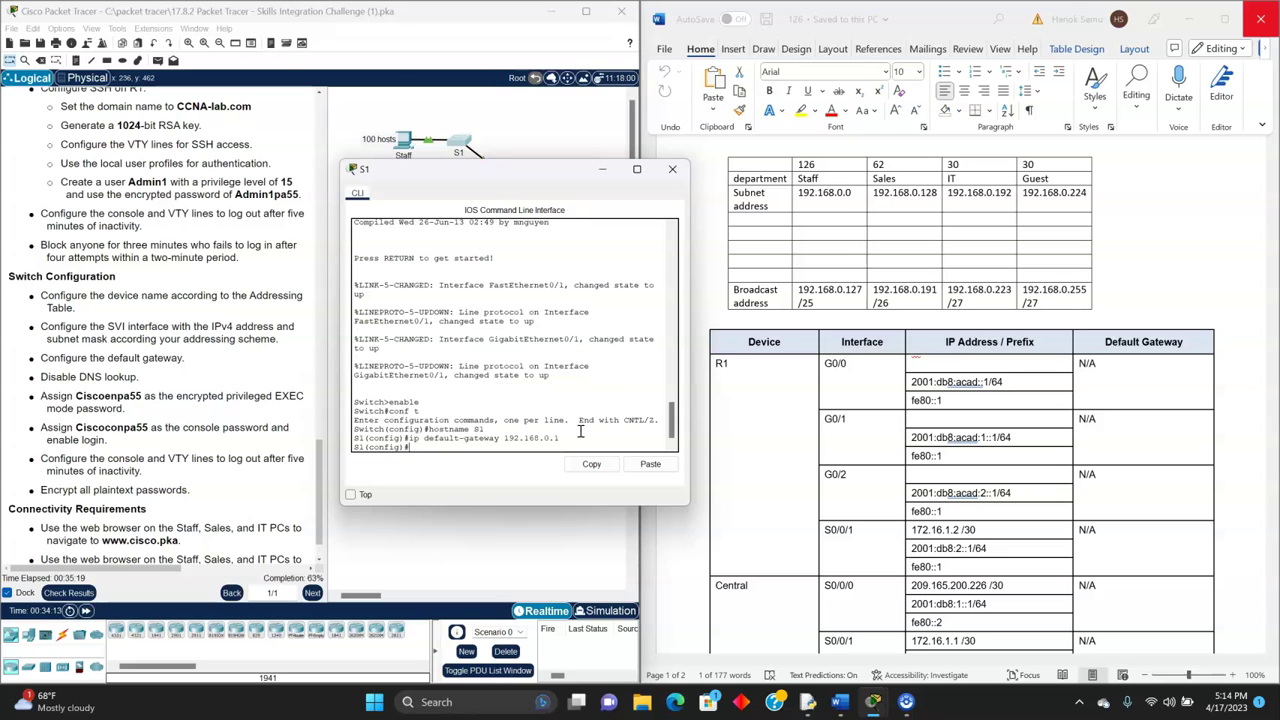
- Assign 192.168.0.2 255.255.255.128 to S1's Vlan1 interface
{"action": "scroll", "coordinate": [965, 475], "scroll_direction": "down", "scroll_amount": 3}
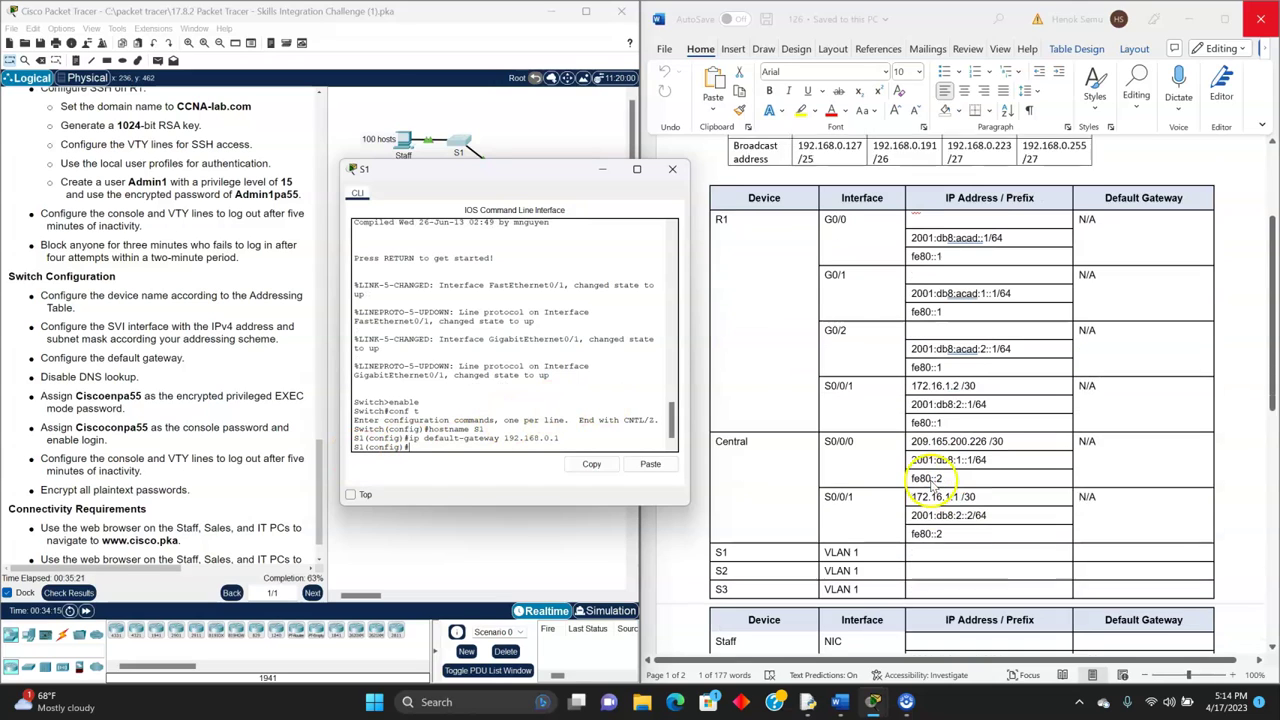
{"action": "scroll", "coordinate": [930, 485], "scroll_direction": "down", "scroll_amount": 1}
{"action": "scroll", "coordinate": [800, 510], "scroll_direction": "down", "scroll_amount": 1}
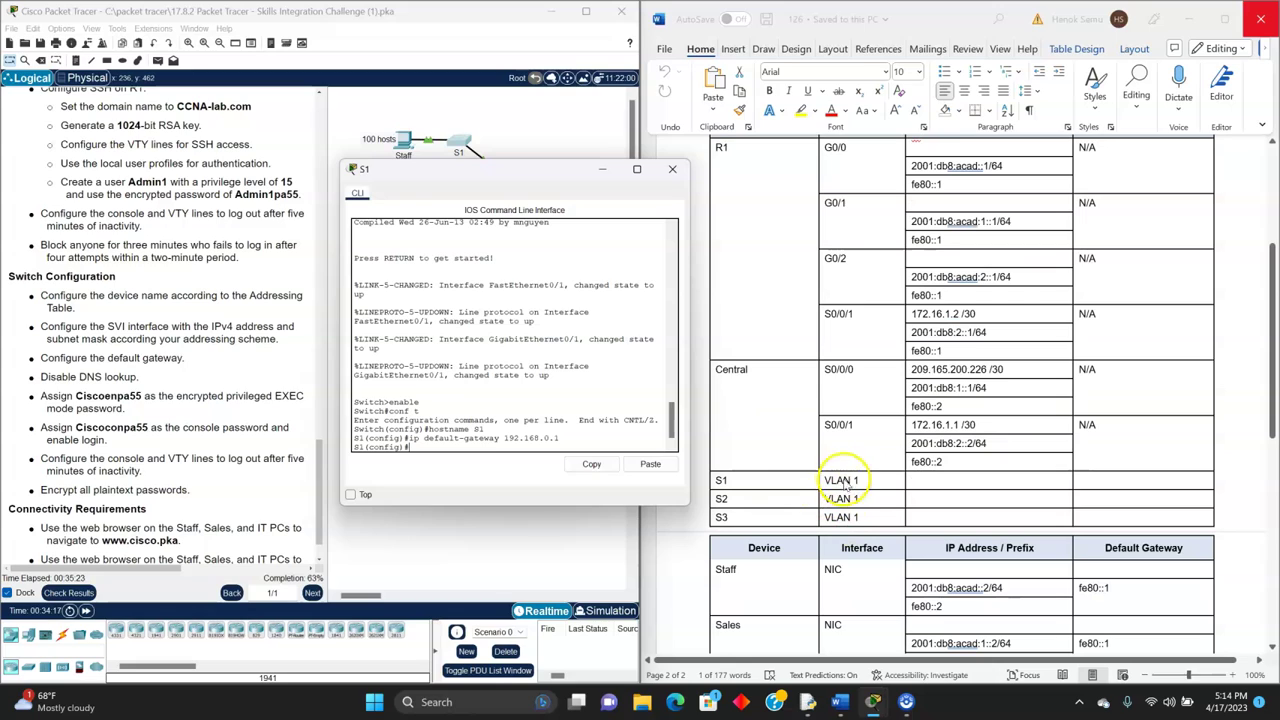
{"action": "type", "text": "int vlan1"}
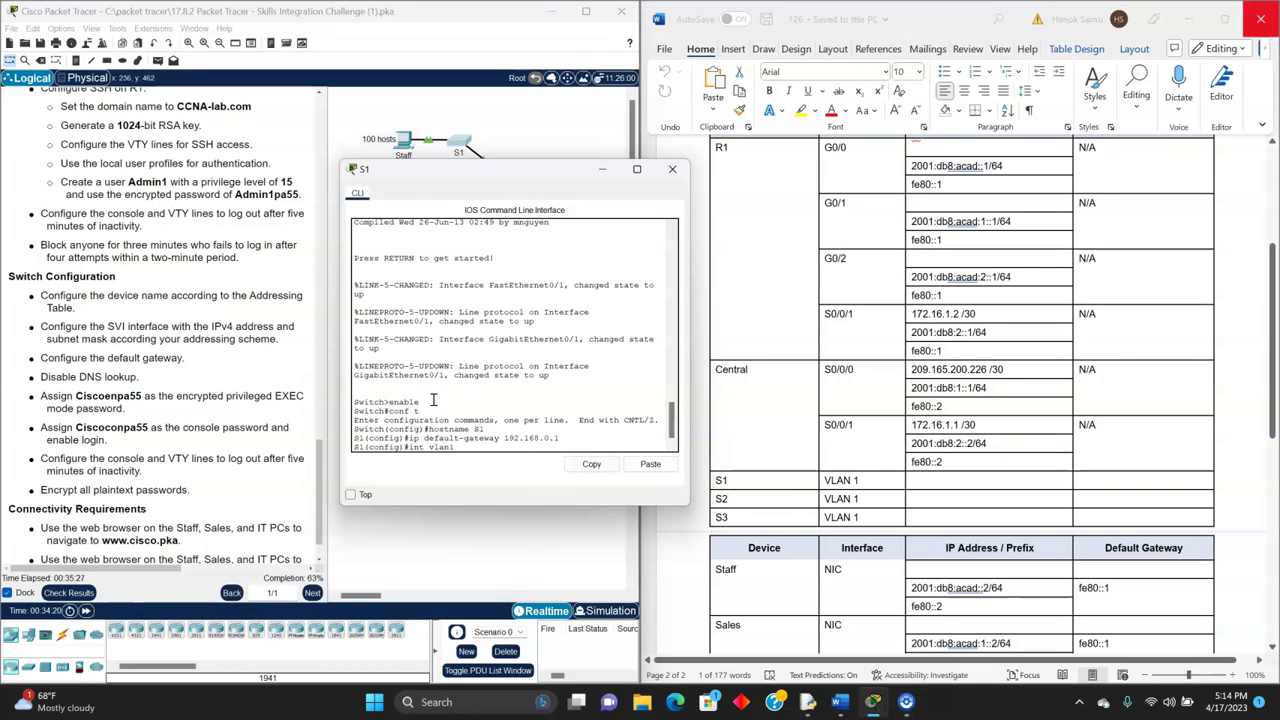
{"action": "key", "text": "Return"}
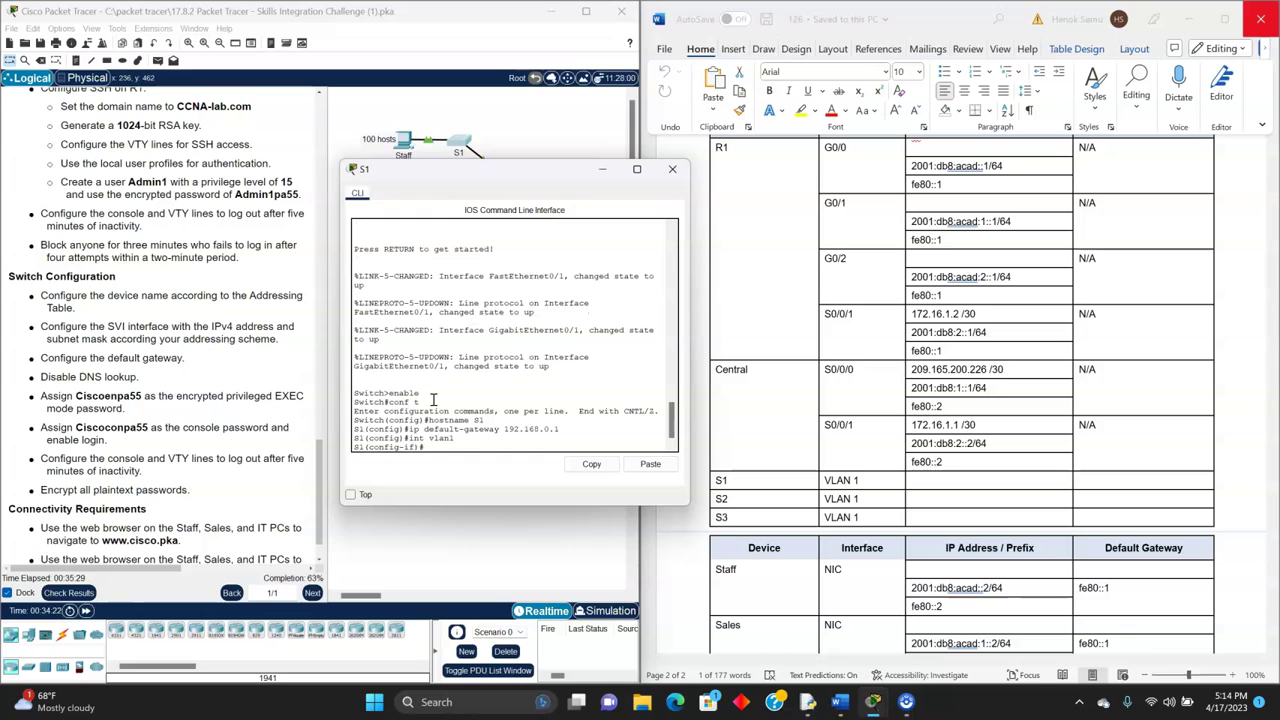
{"action": "type", "text": "ip address"}
{"action": "scroll", "coordinate": [968, 285], "scroll_direction": "up", "scroll_amount": 5}
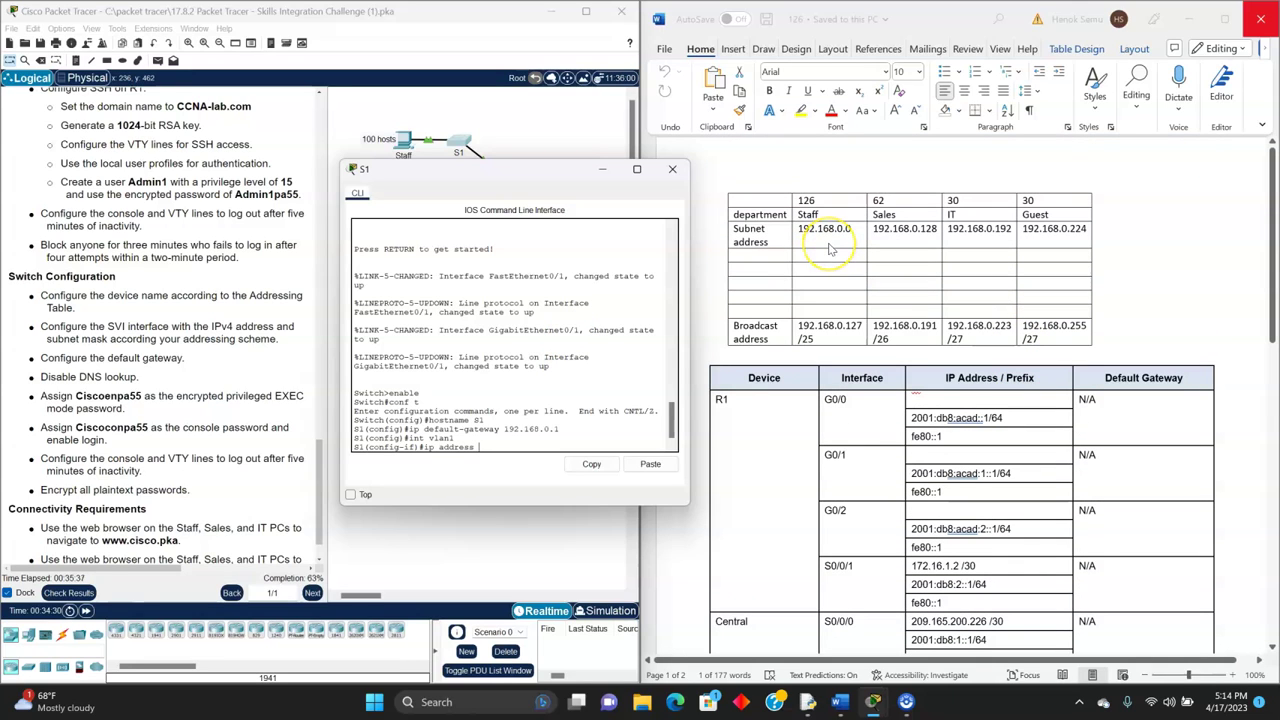
{"action": "type", "text": "192.168."}
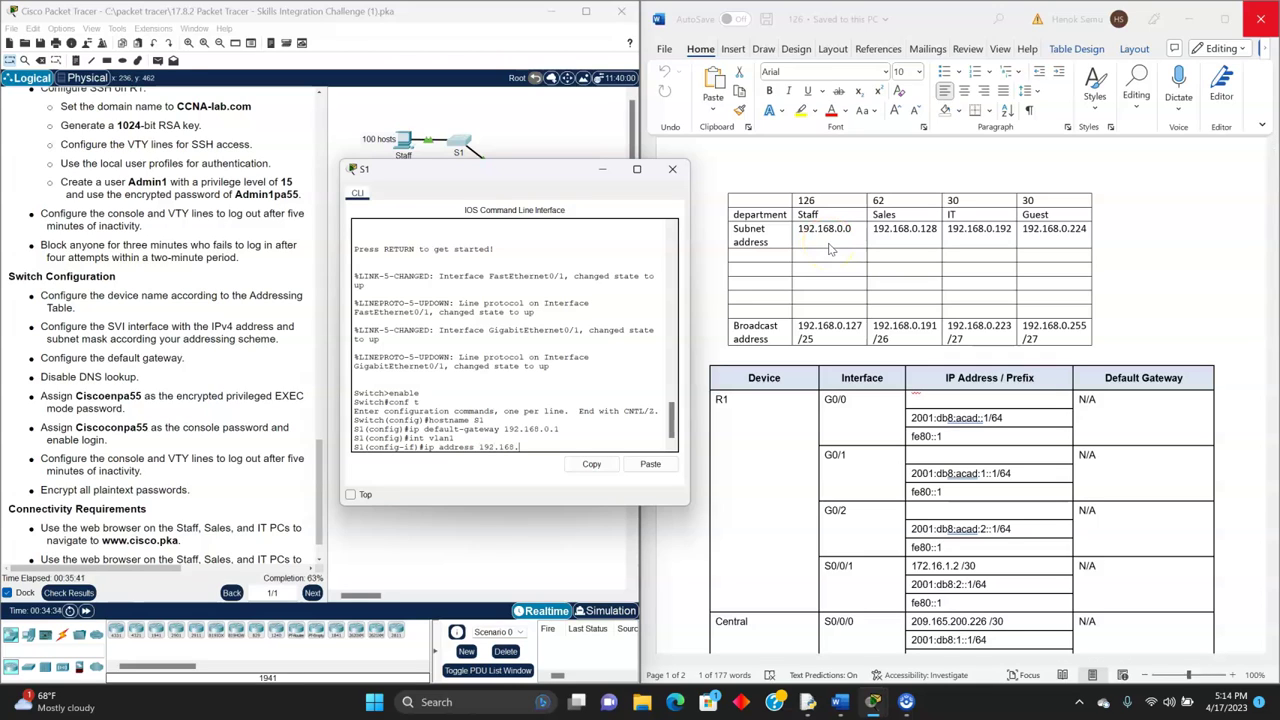
{"action": "type", "text": "0.2 255.255.255.128"}
{"action": "key", "text": "Return"}
- Enable Vlan1 with no shut, discard a stray ipv entry, and exit to global configuration
{"action": "type", "text": "no shut"}
{"action": "key", "text": "Return"}
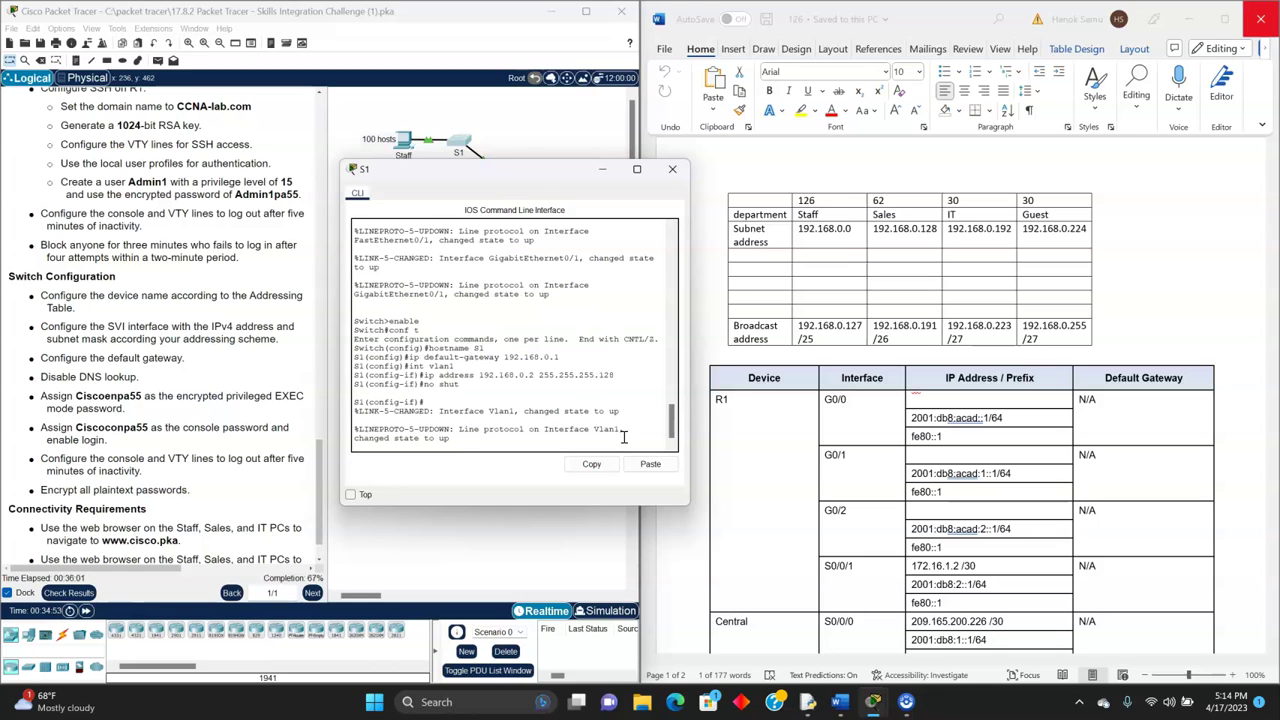
{"action": "key", "text": "Return"}
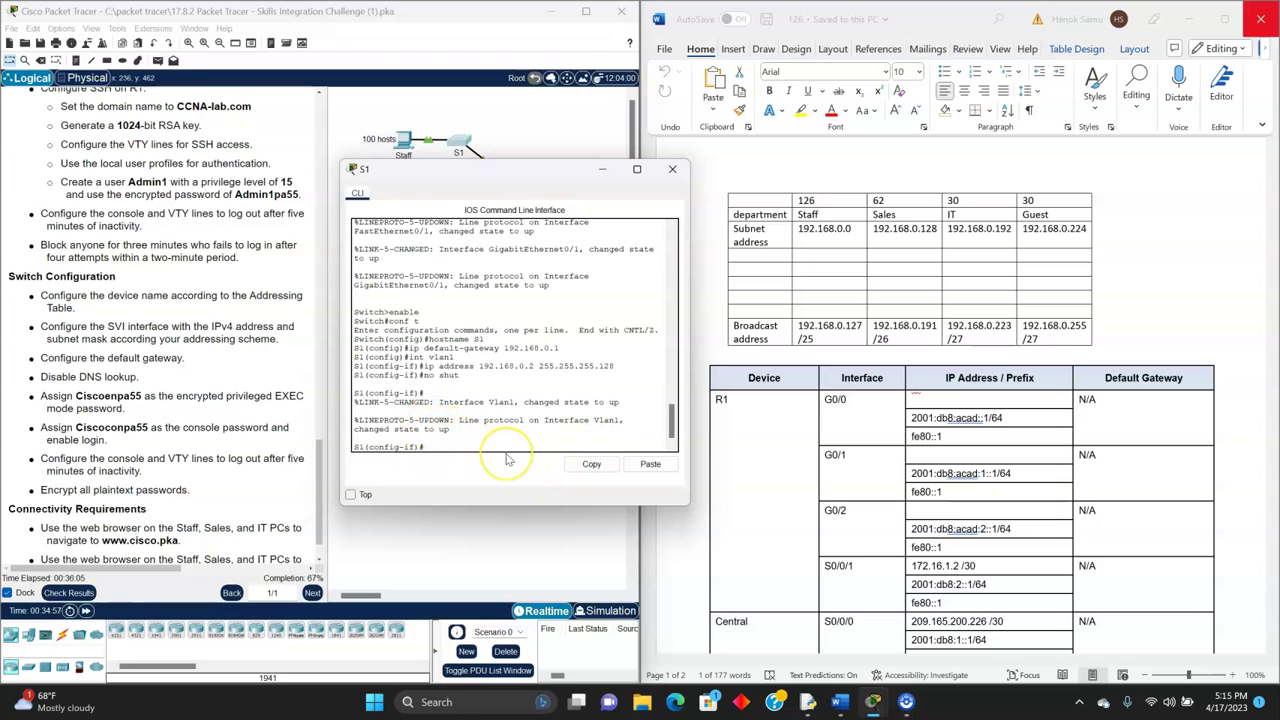
{"action": "type", "text": "ipv"}
{"action": "key", "text": "BackSpace"}
{"action": "key", "text": "BackSpace"}
{"action": "key", "text": "BackSpace"}
{"action": "key", "text": "Return"}
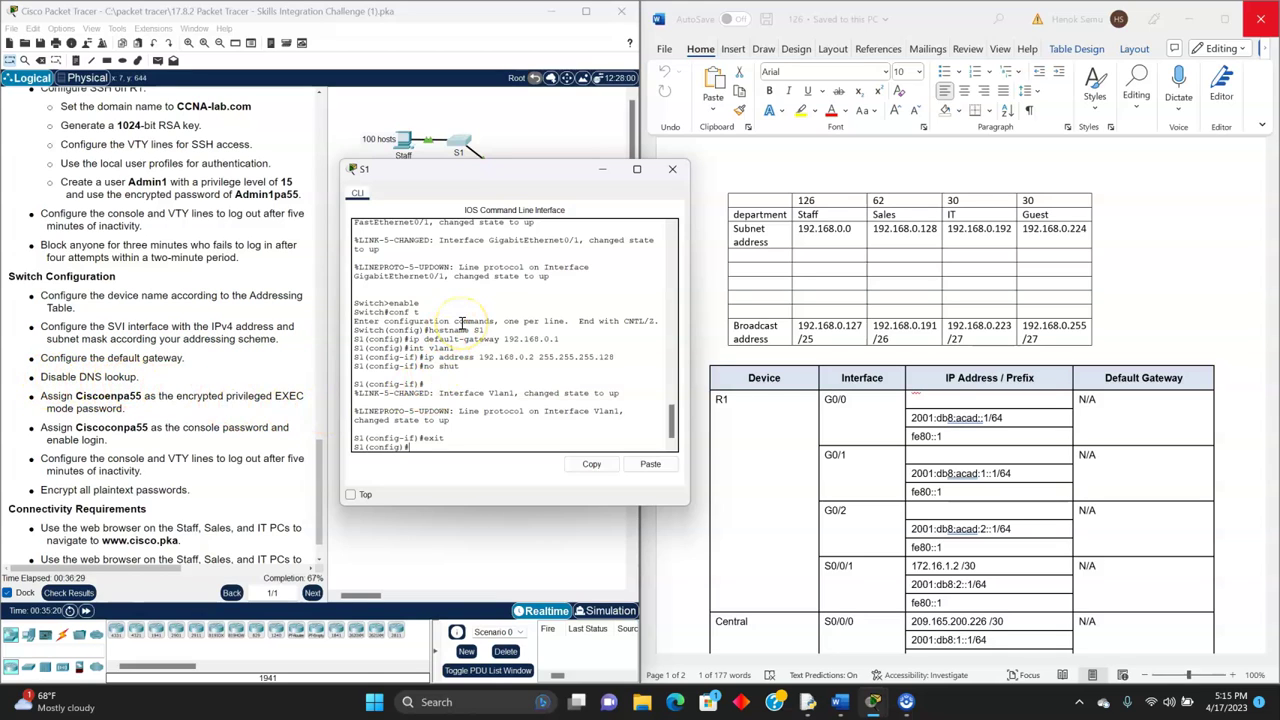
- Disable DNS lookup on S1 and copy the privileged EXEC password from the instructions
{"action": "type", "text": "no ip domain lookup"}
{"action": "key", "text": "Return"}
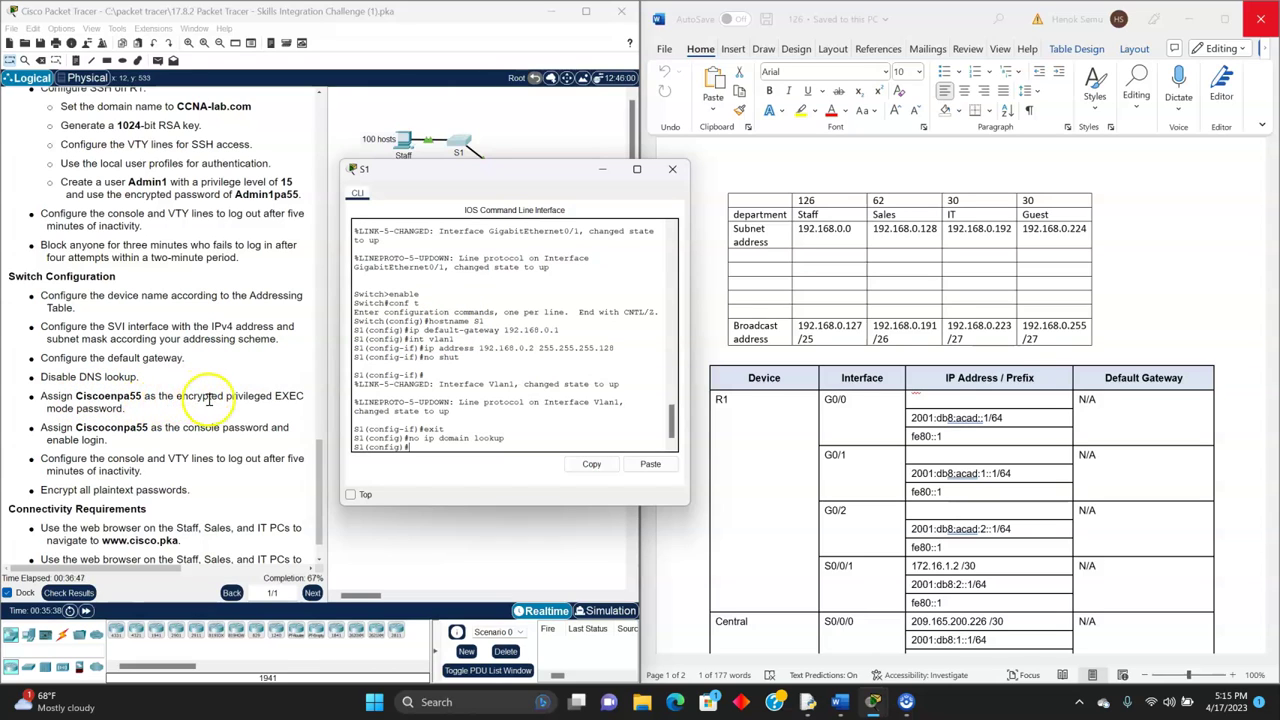
{"action": "left_click_drag", "start_coordinate": [75, 396], "coordinate": [142, 398]}
{"action": "right_click", "coordinate": [140, 398]}
{"action": "left_click", "coordinate": [155, 410]}
- Set S1's enable secret using the pasted privileged EXEC password
{"action": "left_click", "coordinate": [456, 143]}
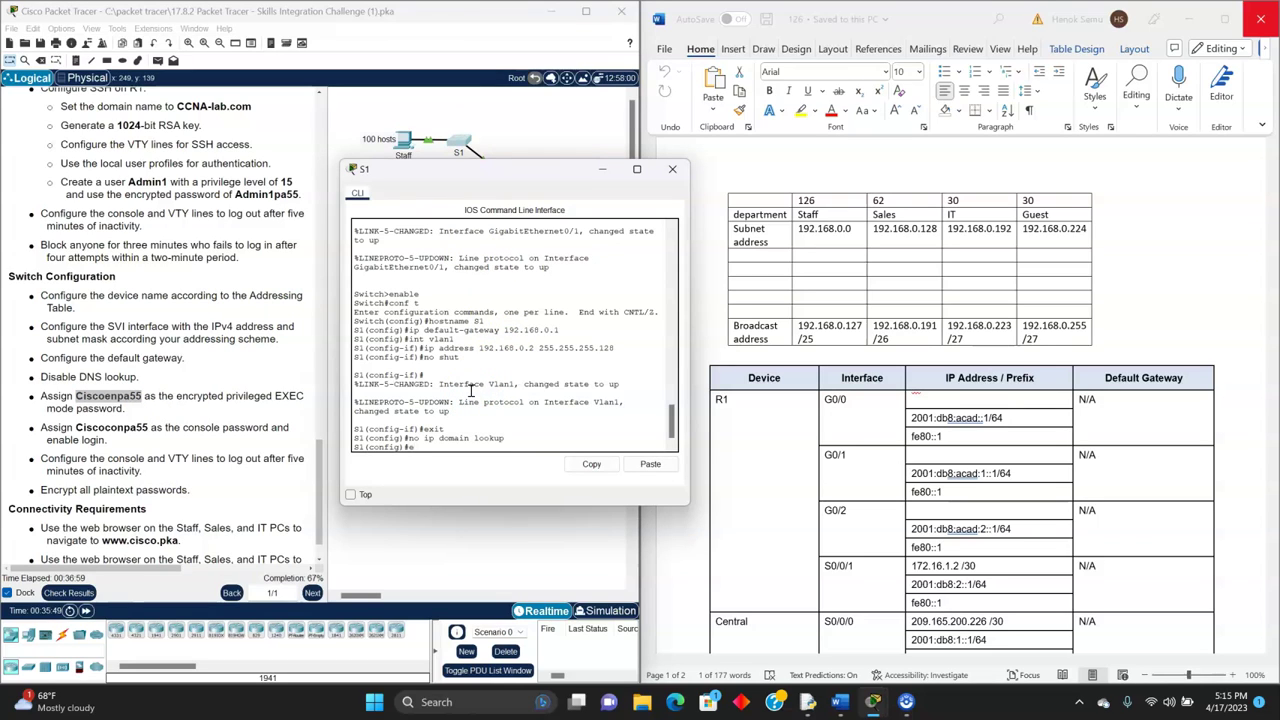
{"action": "type", "text": "nable secret Cis"}
{"action": "key", "text": "BackSpace"}
{"action": "key", "text": "BackSpace"}
{"action": "key", "text": "BackSpace"}
{"action": "key", "text": "BackSpace"}
{"action": "key", "text": "ctrl+v"}
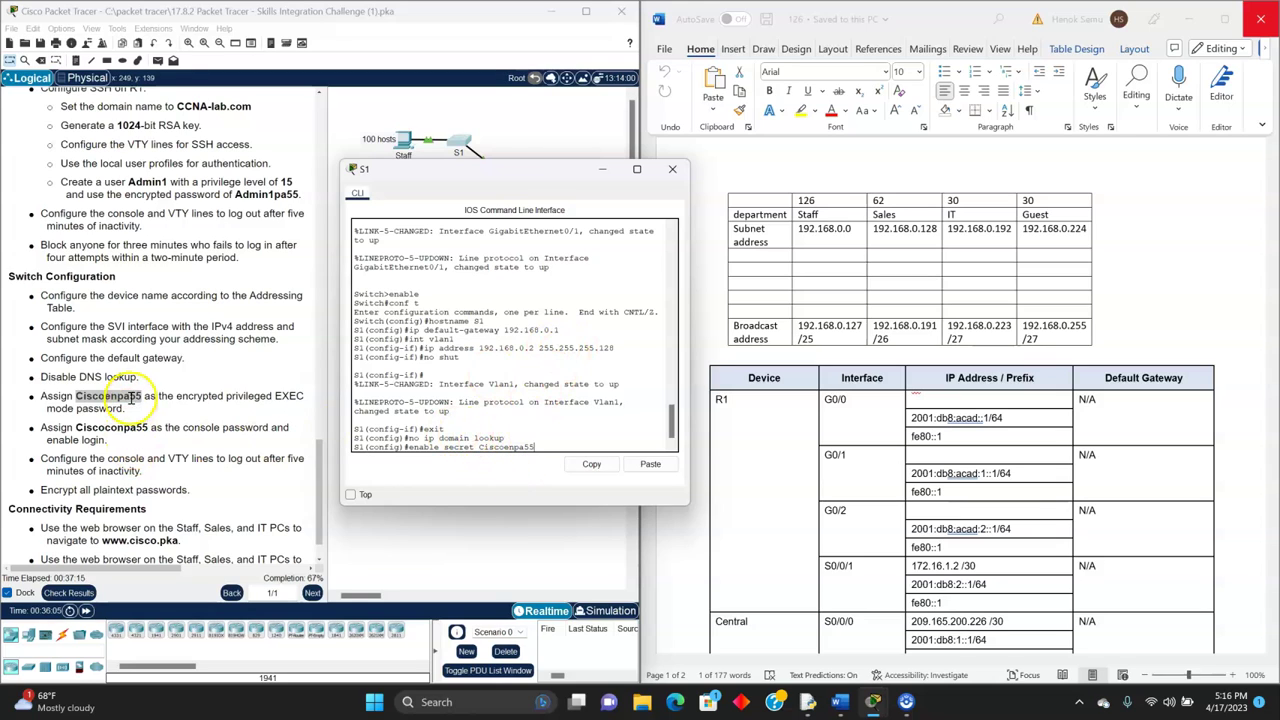
{"action": "key", "text": "Return"}
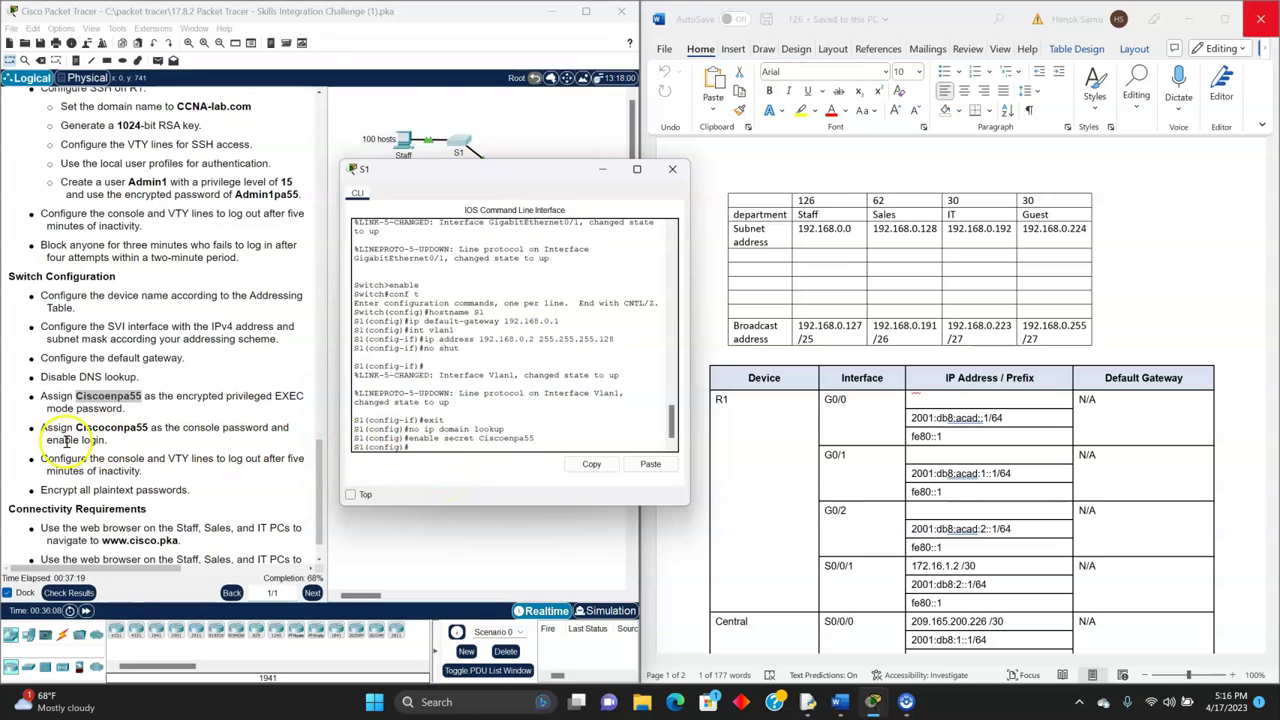
- Give S1's console 0 line the console password, require login, and exit
{"action": "type", "text": "lin"}
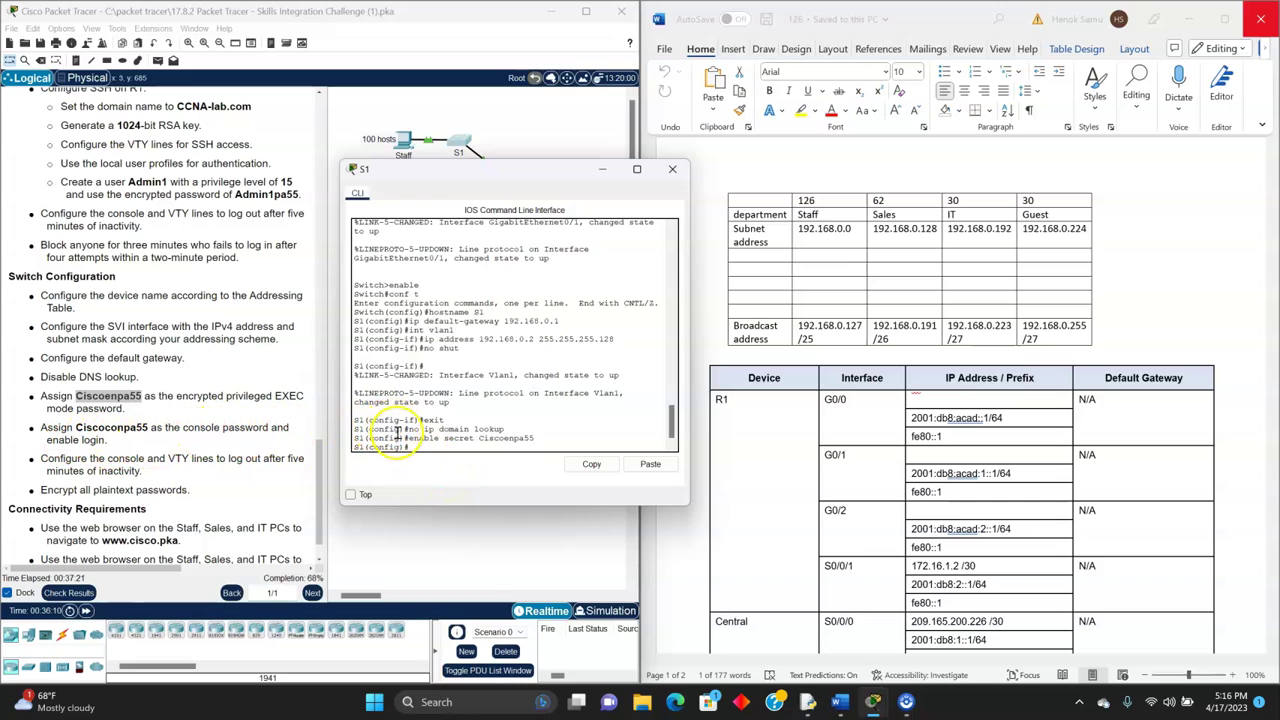
{"action": "type", "text": "e console 0"}
{"action": "key", "text": "Return"}
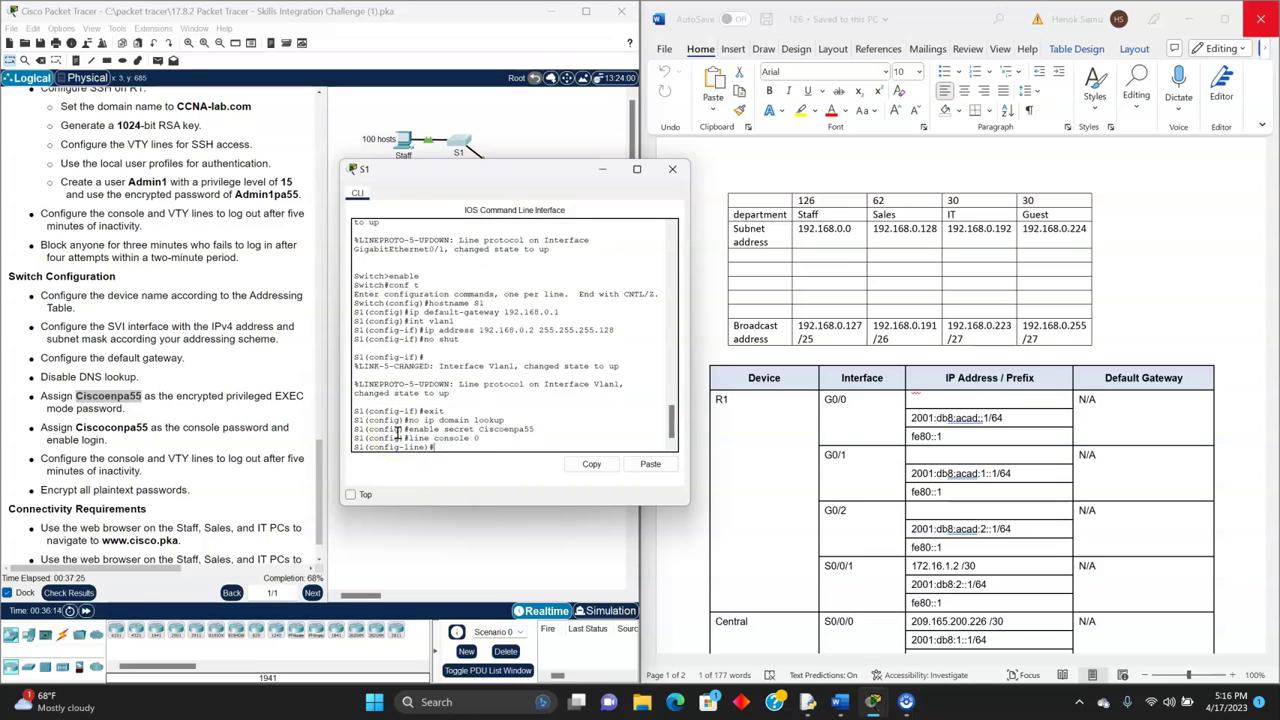
{"action": "type", "text": "password Ciscoconpa55"}
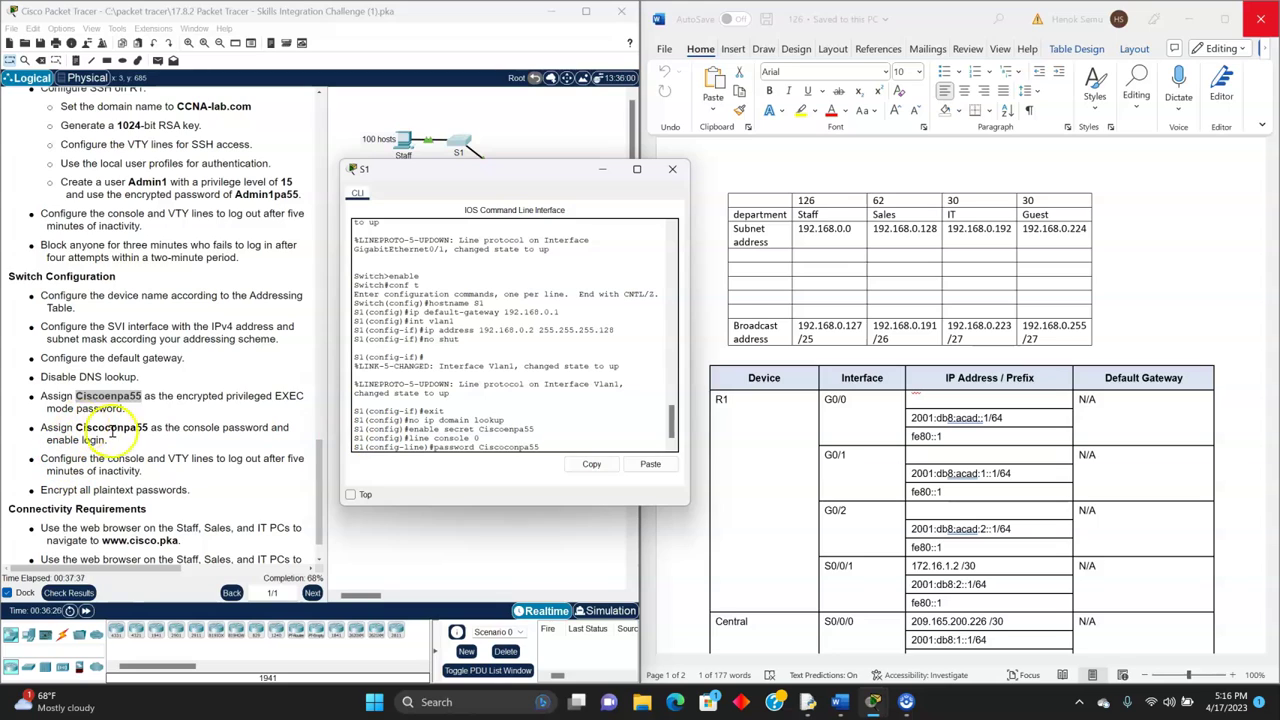
{"action": "key", "text": "Return"}
{"action": "type", "text": "login"}
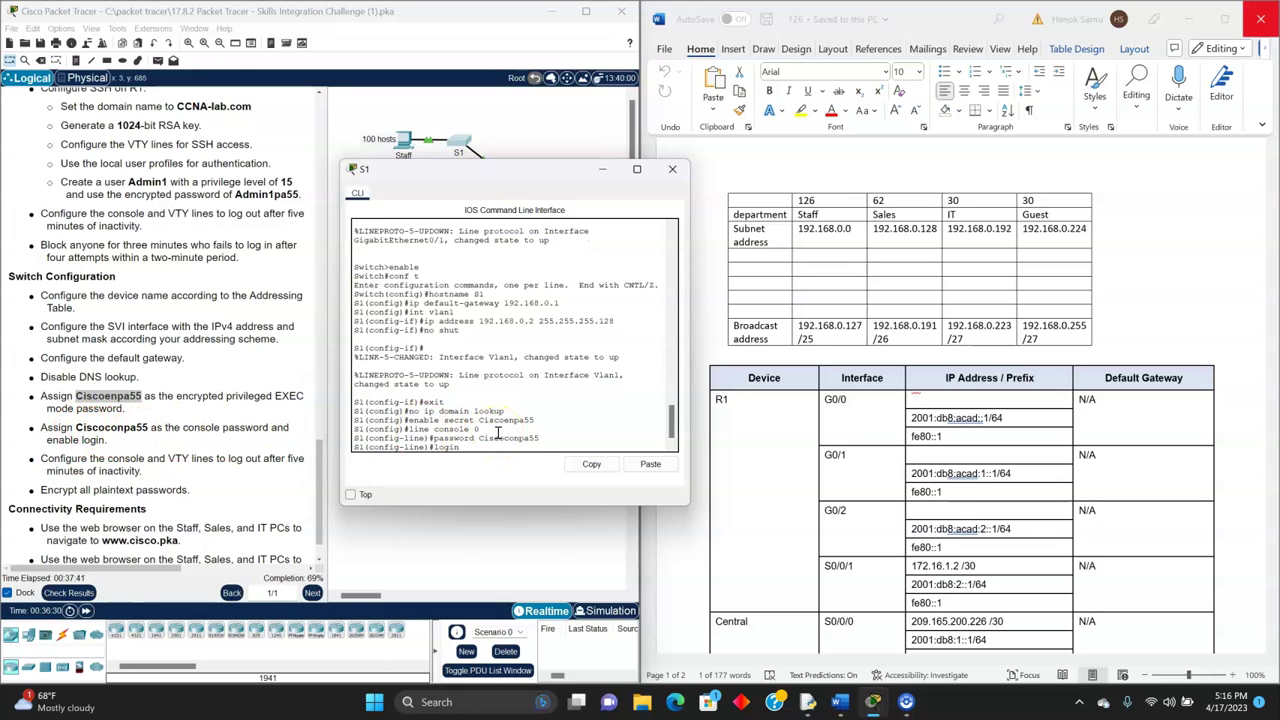
{"action": "key", "text": "Return"}
{"action": "type", "text": "exit"}
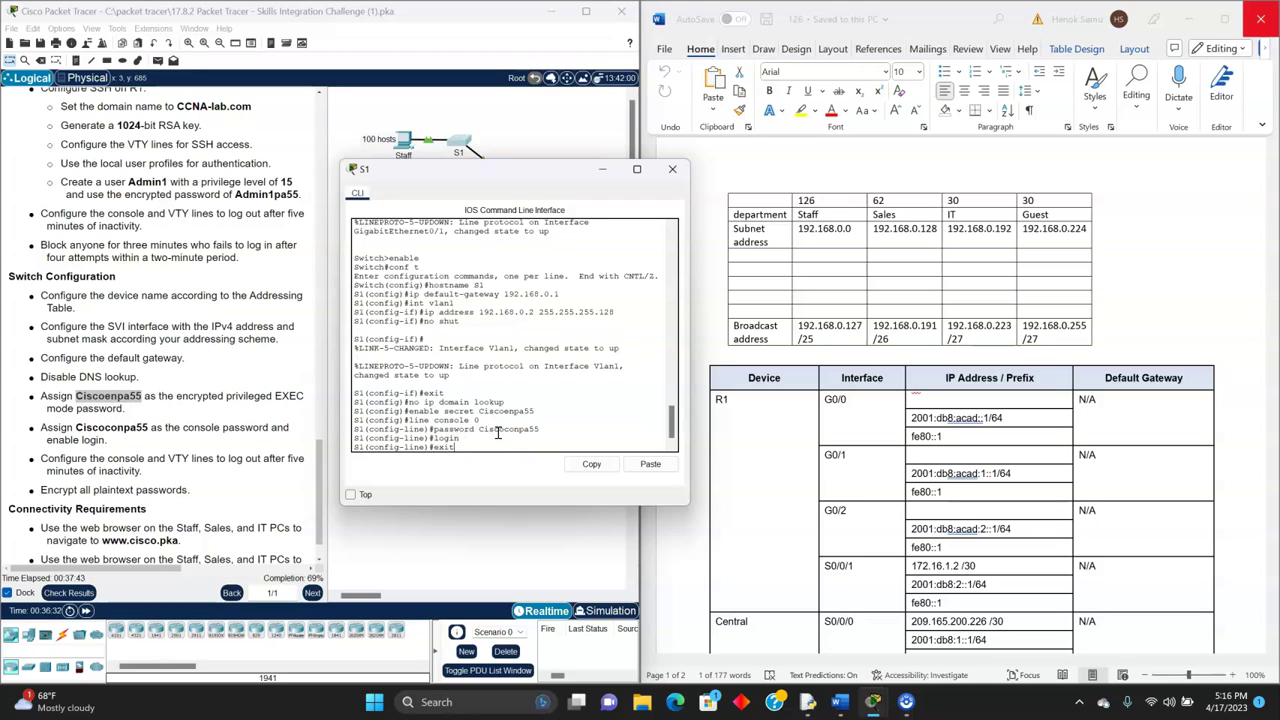
{"action": "key", "text": "Return"}
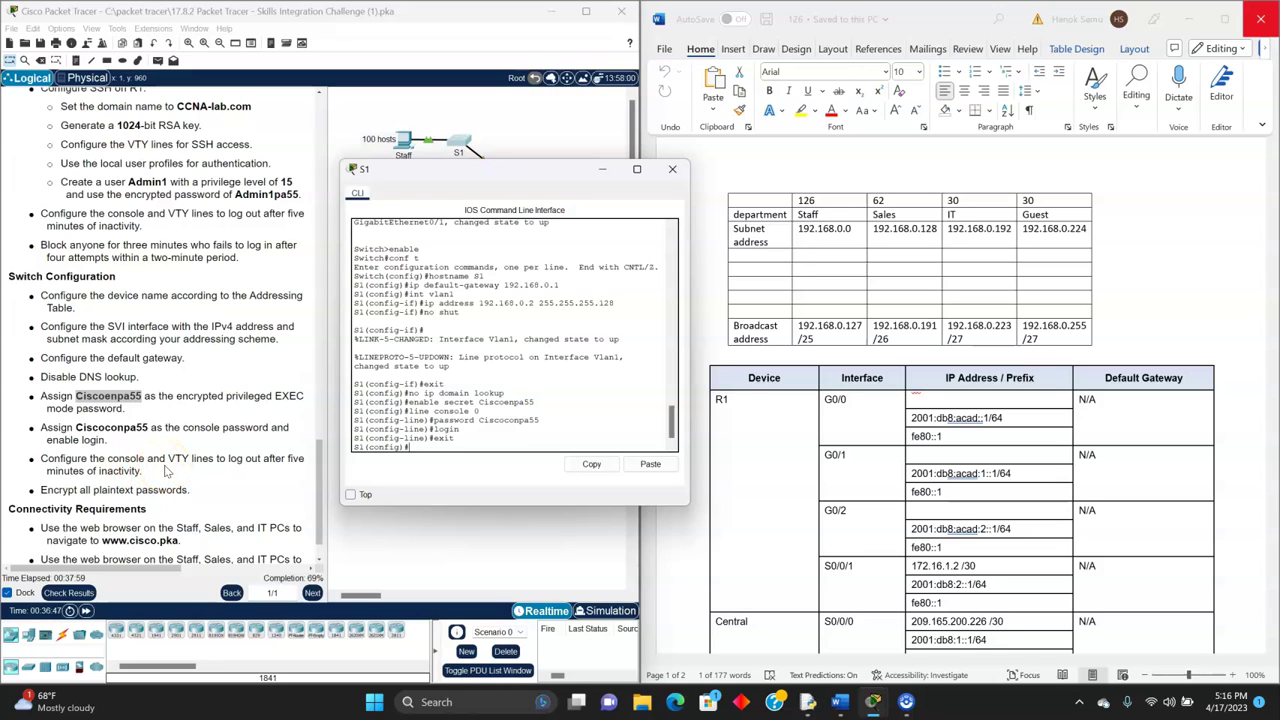
- Set exec-timeout 5 on S1's console 0 and VTY 0 15 lines
{"action": "type", "text": "line console 0"}
{"action": "key", "text": "Return"}
{"action": "type", "text": "exec-timeout"}
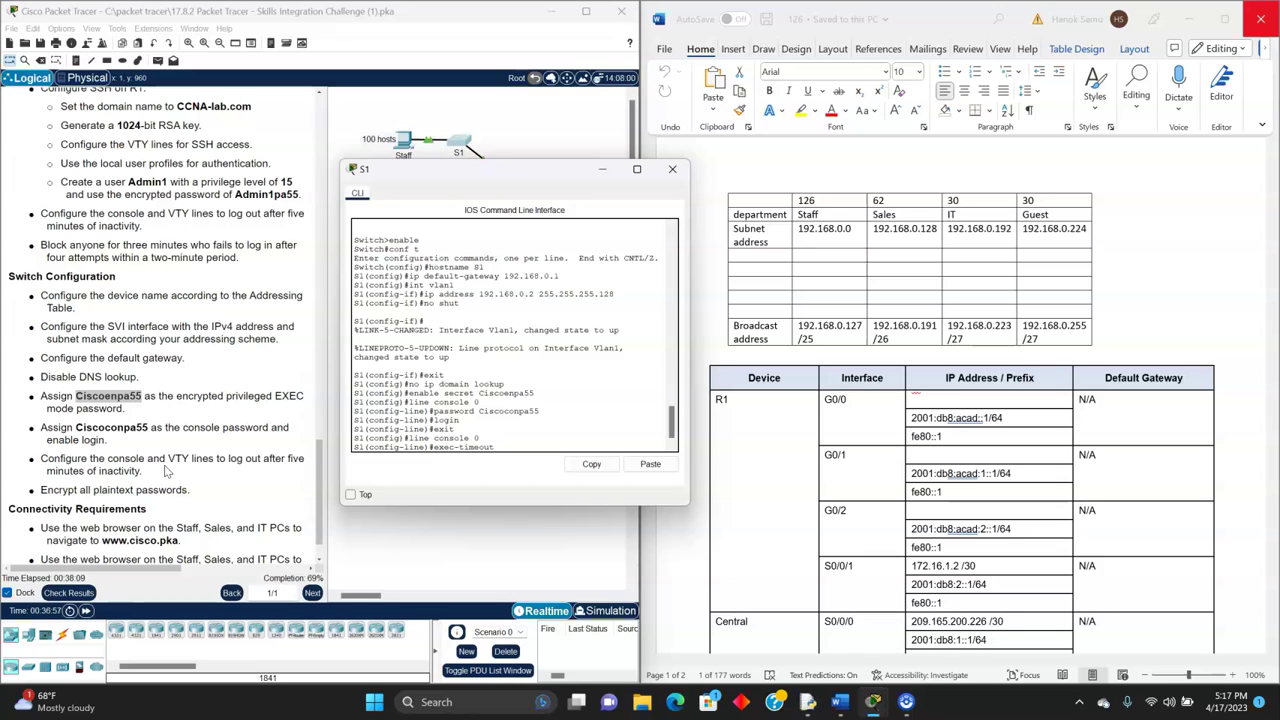
{"action": "type", "text": " 5"}
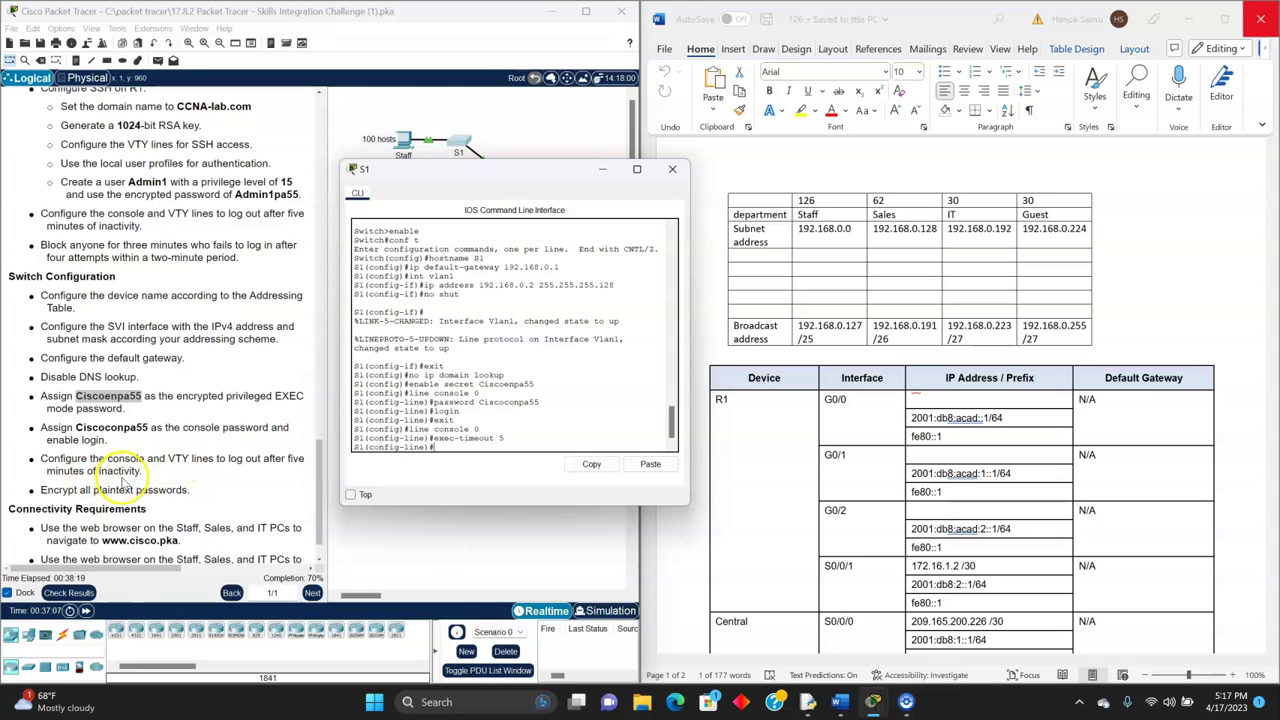
{"action": "type", "text": "exit"}
{"action": "key", "text": "Return"}
{"action": "type", "text": "line vty 0 15"}
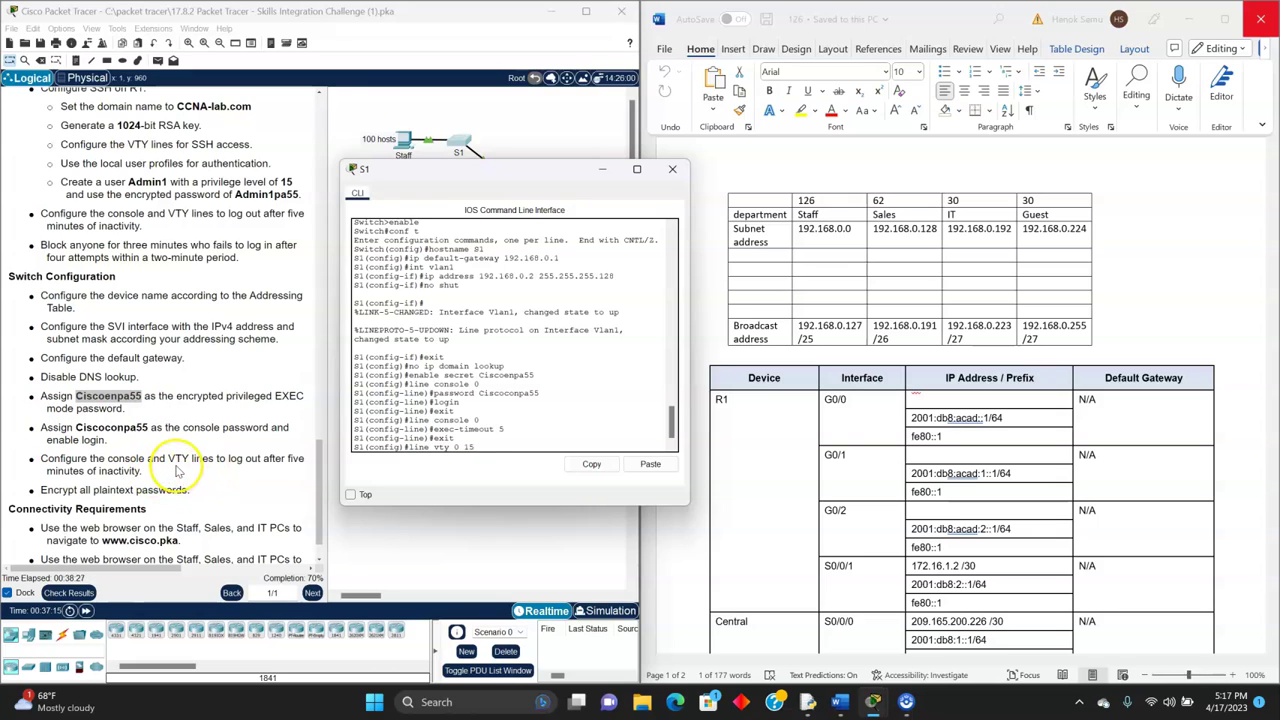
{"action": "key", "text": "Return"}
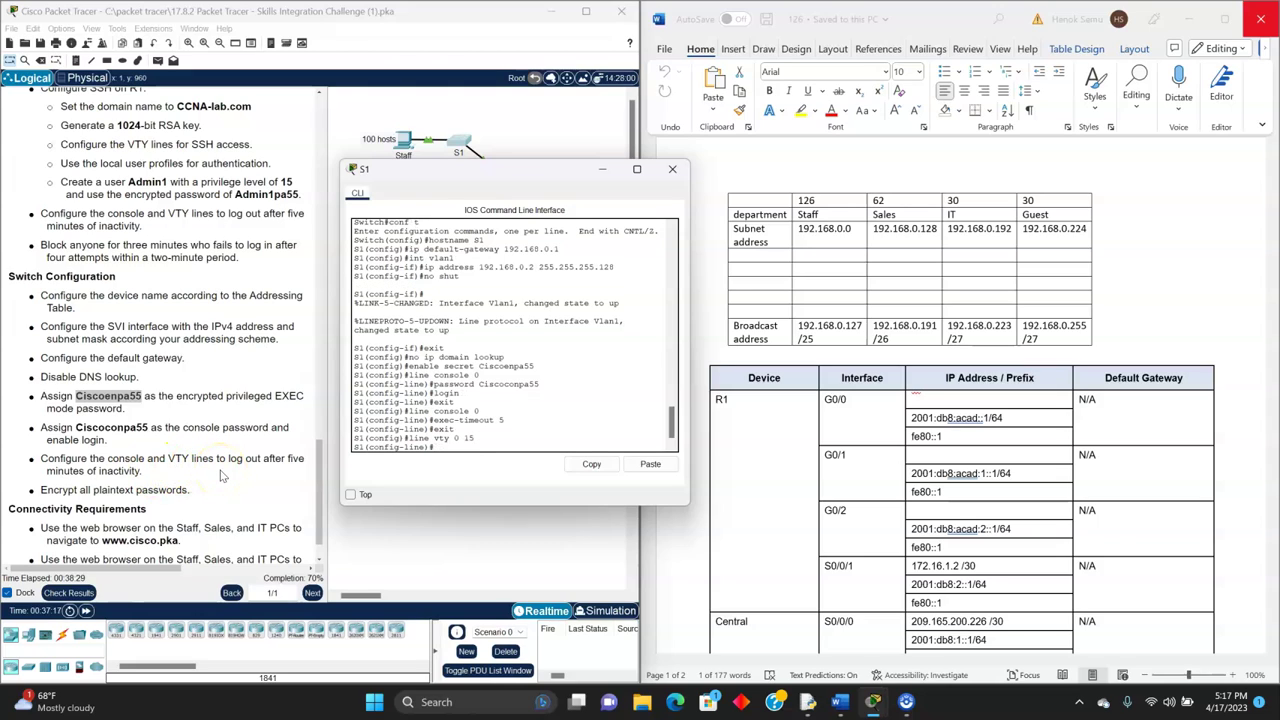
{"action": "type", "text": "tr"}
{"action": "type", "text": "ec"}
{"action": "type", "text": "-timeout"}
{"action": "type", "text": " 5"}
{"action": "key", "text": "Return"}
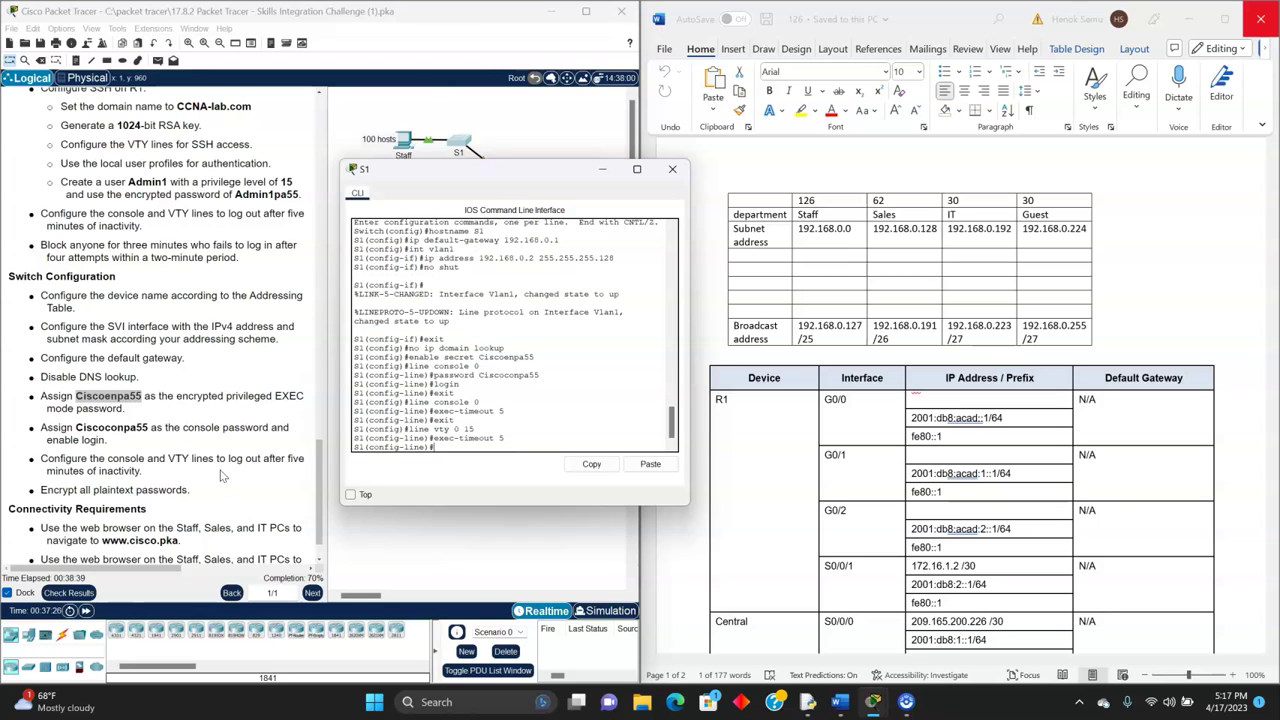
- Enable service password-encryption on S1
{"action": "scroll", "coordinate": [165, 460], "scroll_direction": "down", "scroll_amount": 1}
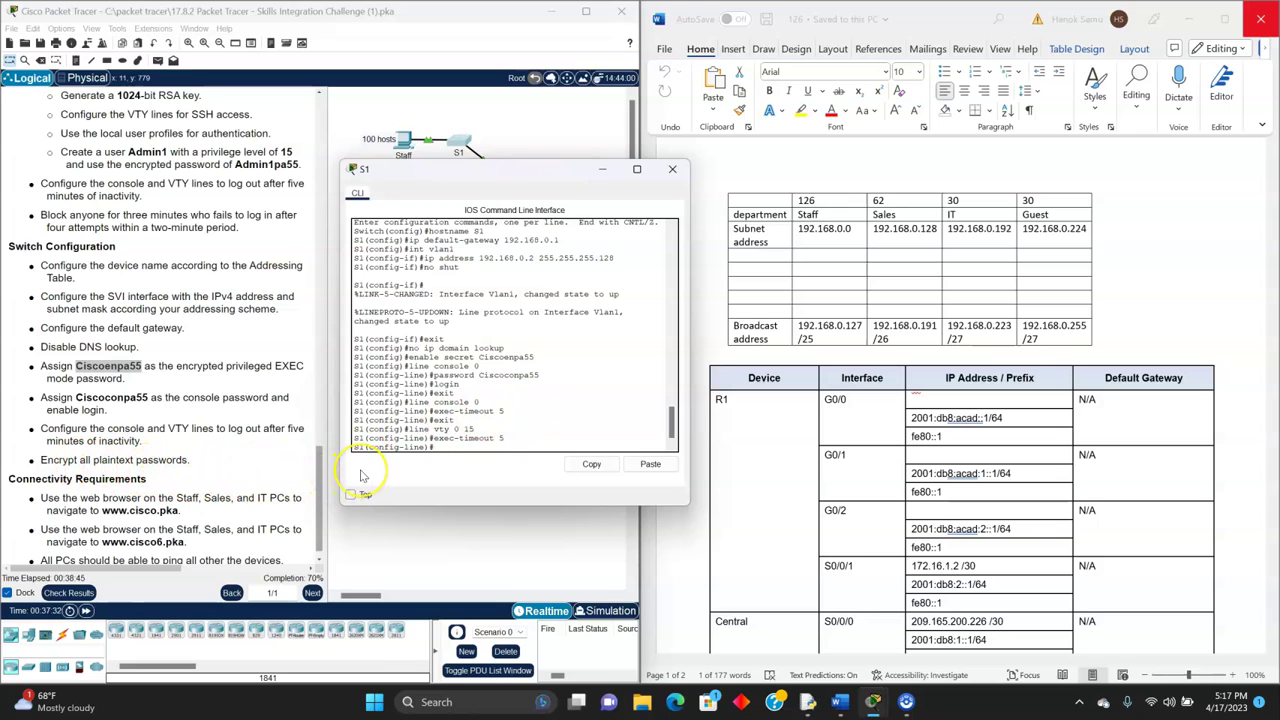
{"action": "type", "text": "service password-e"}
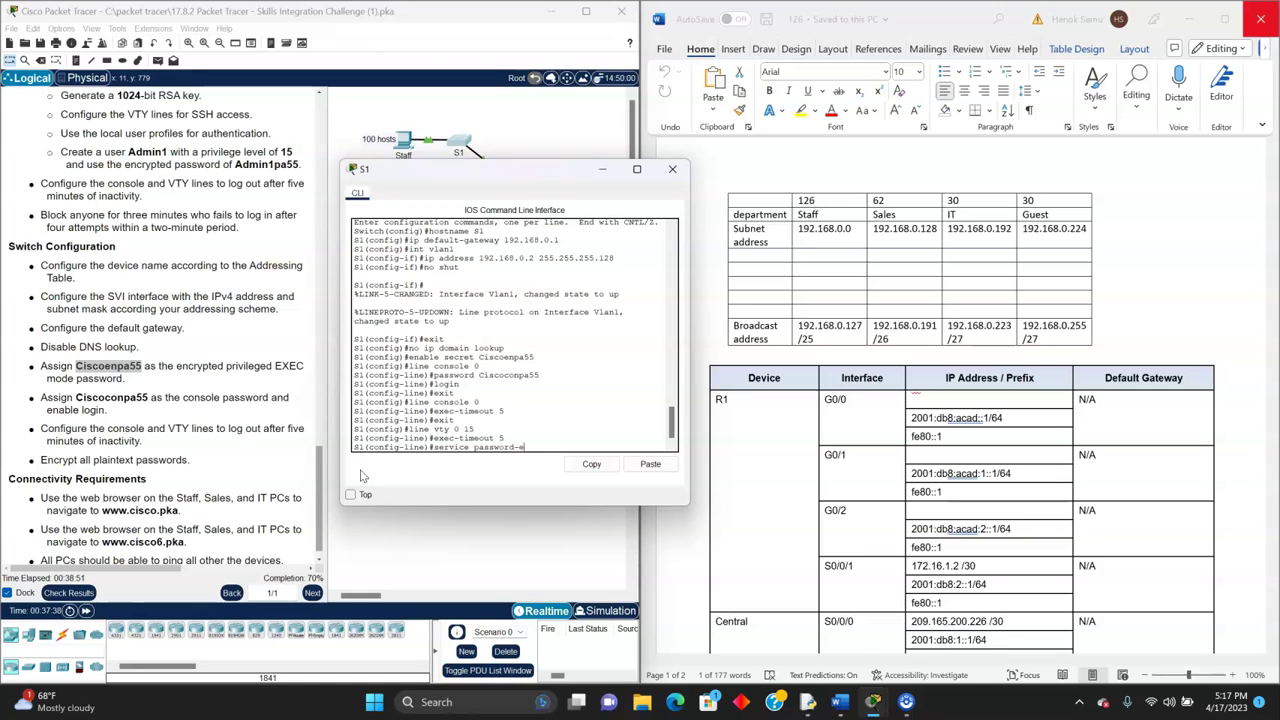
{"action": "type", "text": "ncryption"}
{"action": "key", "text": "Return"}
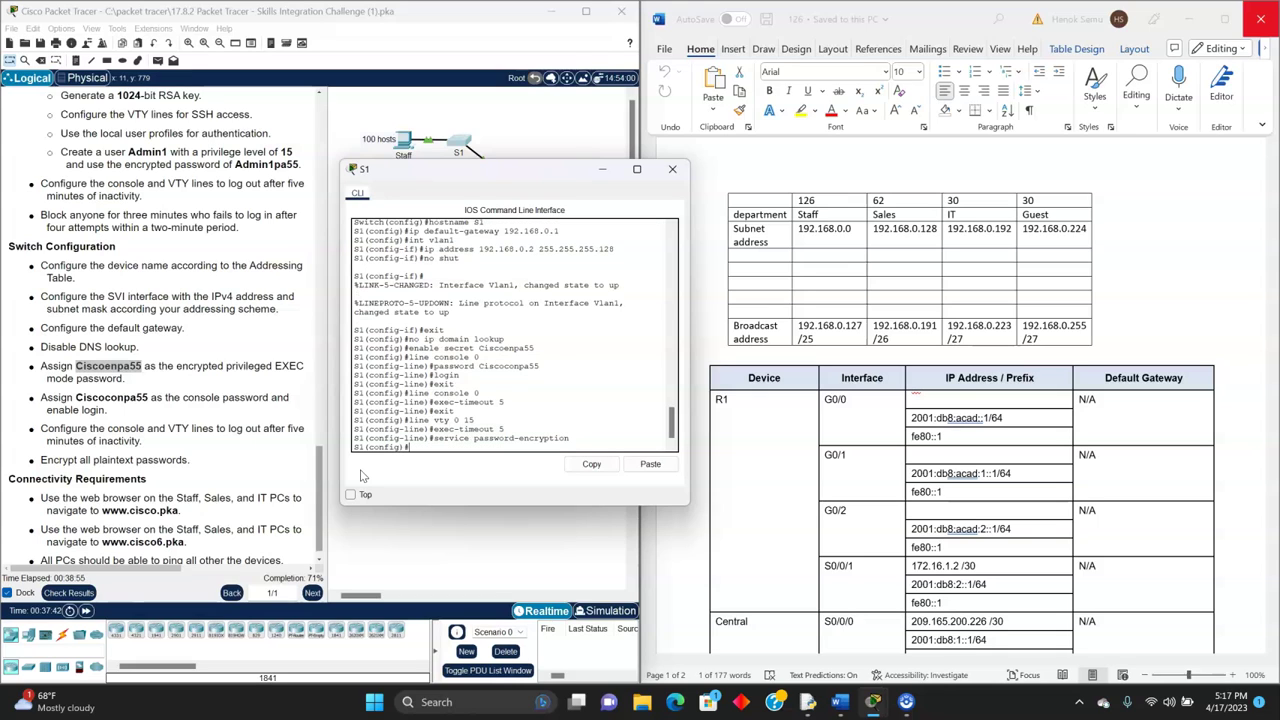
{"action": "scroll", "coordinate": [133, 476], "scroll_direction": "down", "scroll_amount": 1}
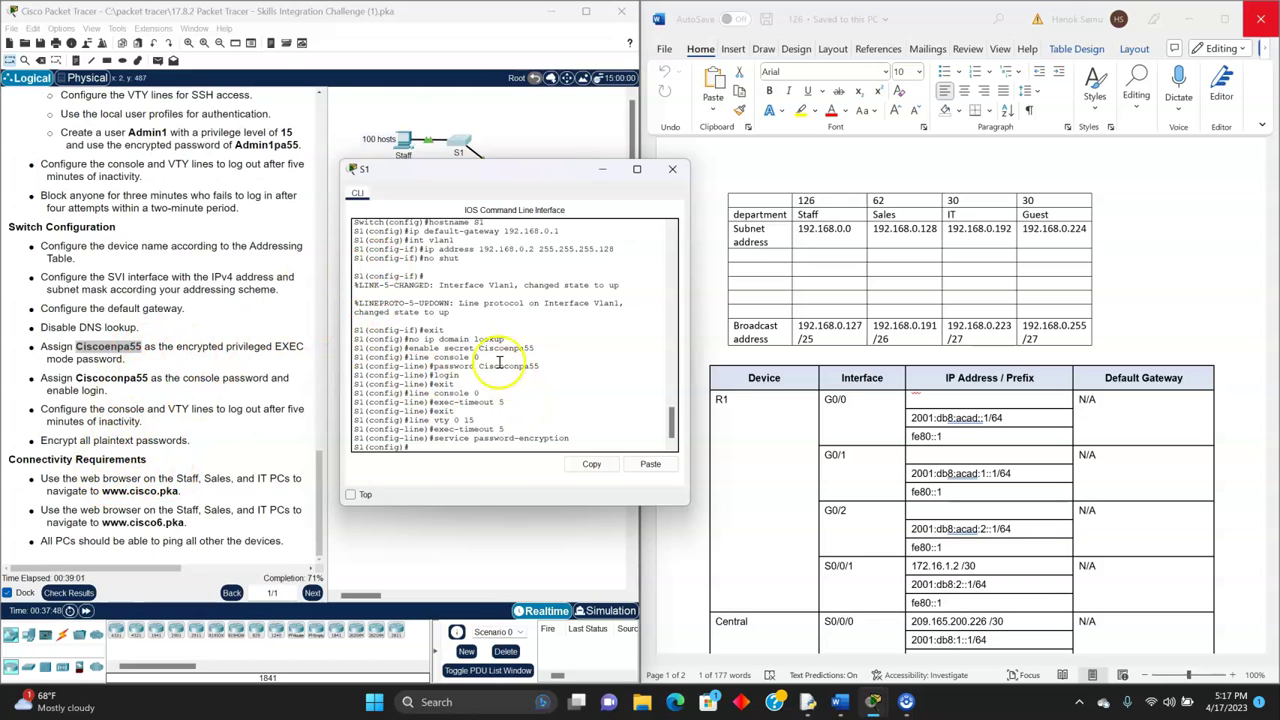
{"action": "left_click", "coordinate": [457, 150]}
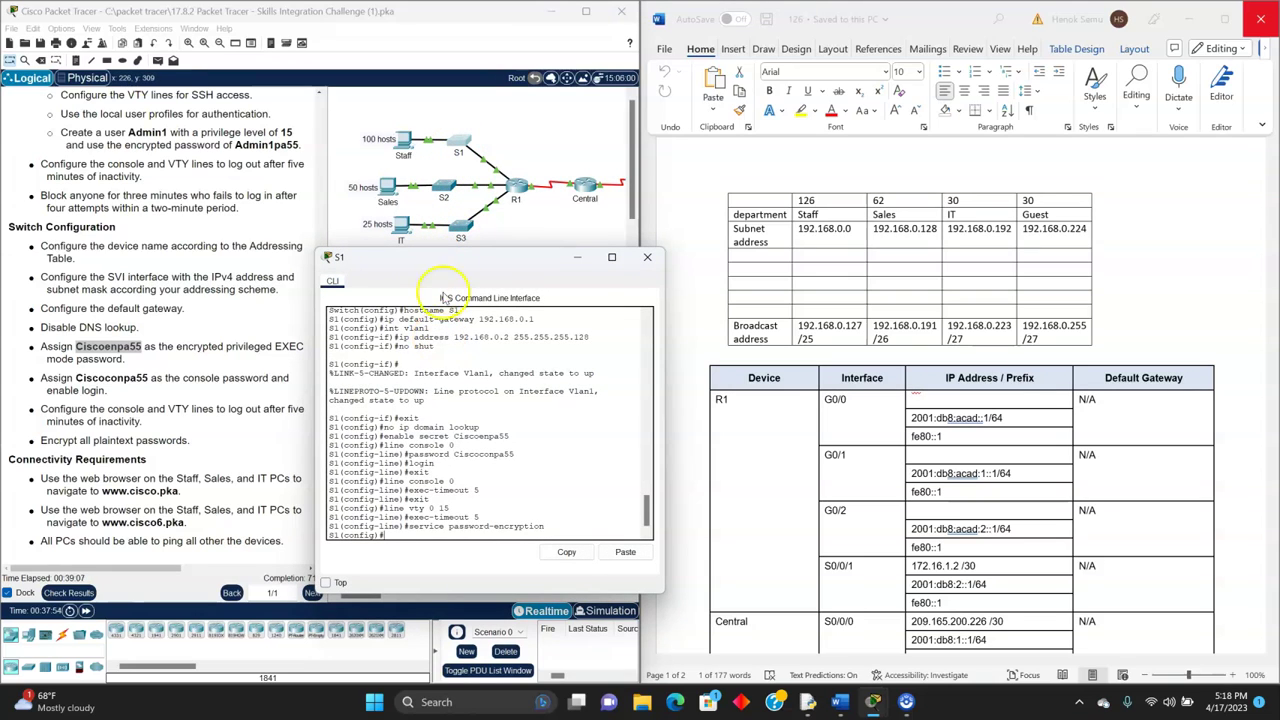
- Put S1's window away, open S2's CLI, and enter global configuration mode
{"action": "left_click", "coordinate": [576, 258]}
{"action": "left_click", "coordinate": [446, 195]}
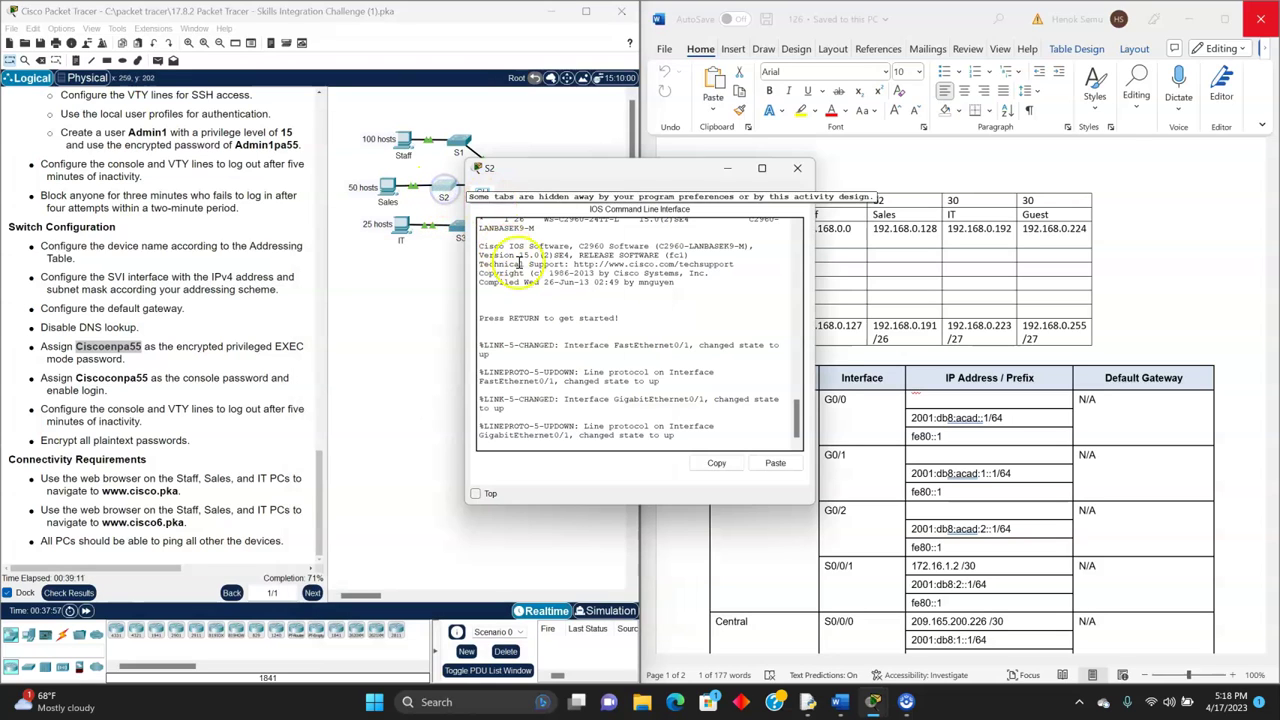
{"action": "left_click", "coordinate": [672, 444]}
{"action": "key", "text": "Return"}
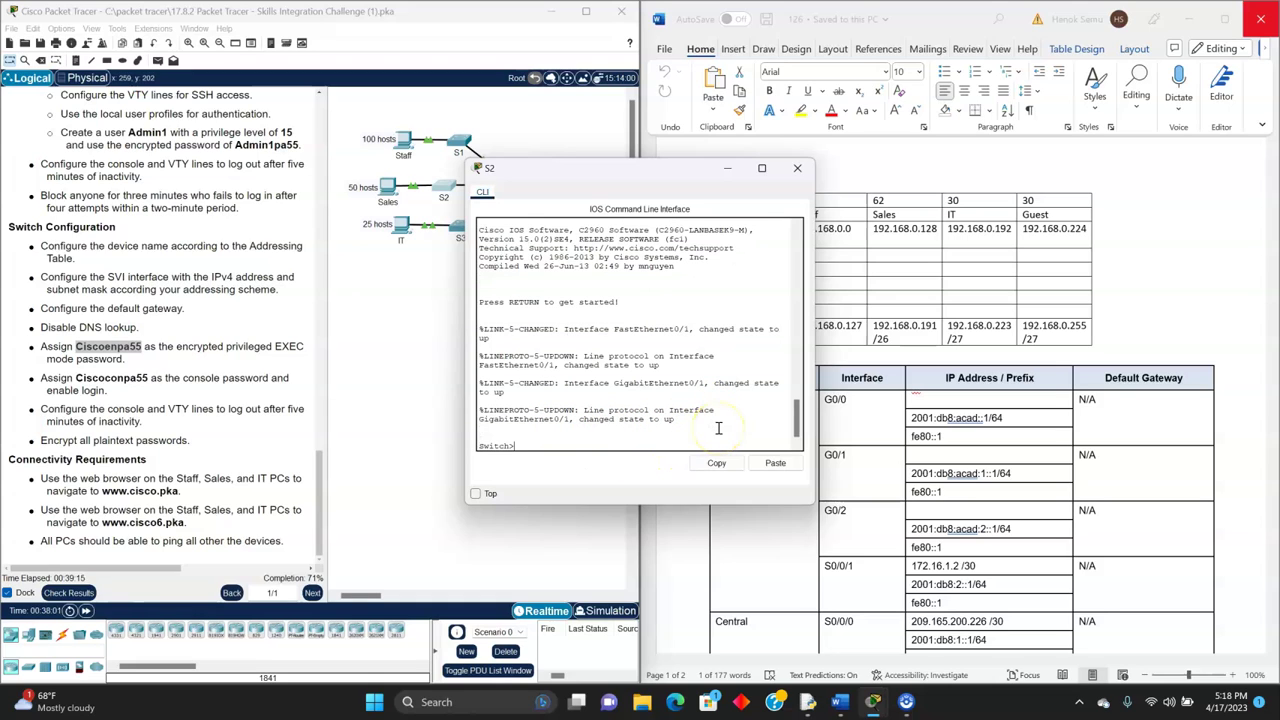
{"action": "type", "text": "enable"}
{"action": "key", "text": "Return"}
{"action": "type", "text": "conf t"}
{"action": "key", "text": "Return"}
- Type ip default-gateway 192.168.0.129 on S2 after checking the Sales subnet
{"action": "left_click", "coordinate": [717, 421]}
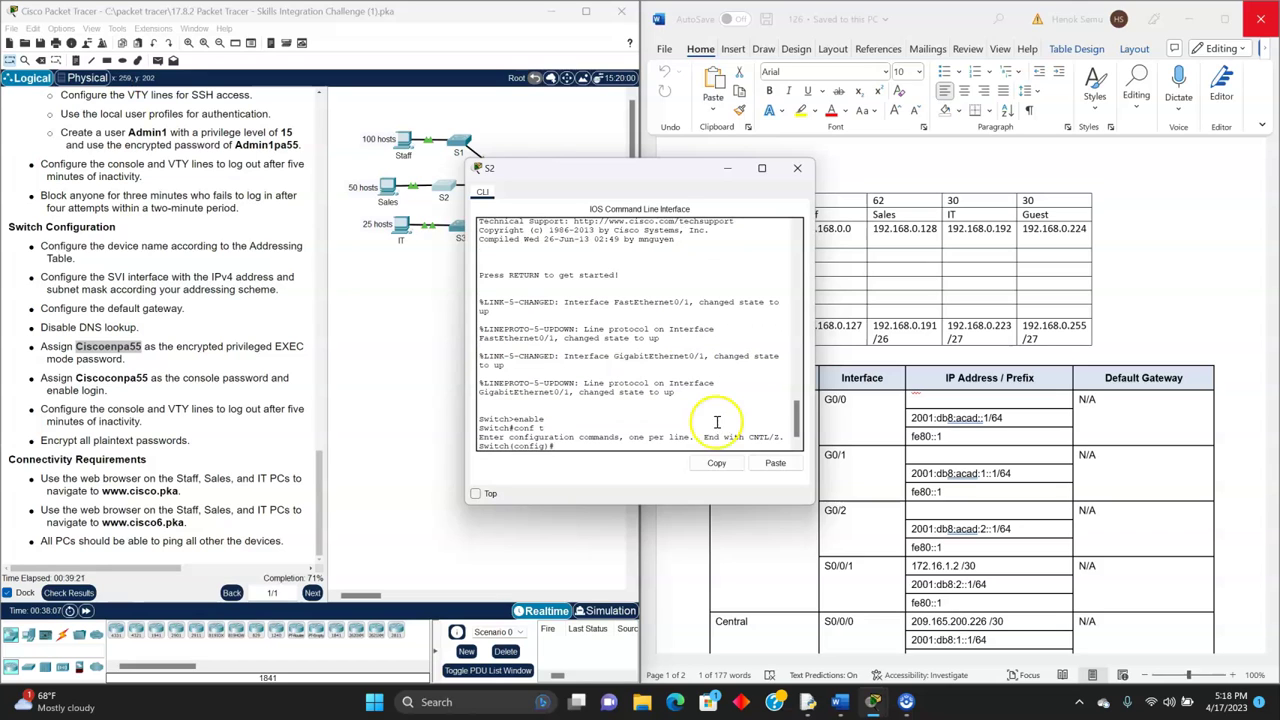
{"action": "left_click_drag", "start_coordinate": [644, 168], "coordinate": [458, 172]}
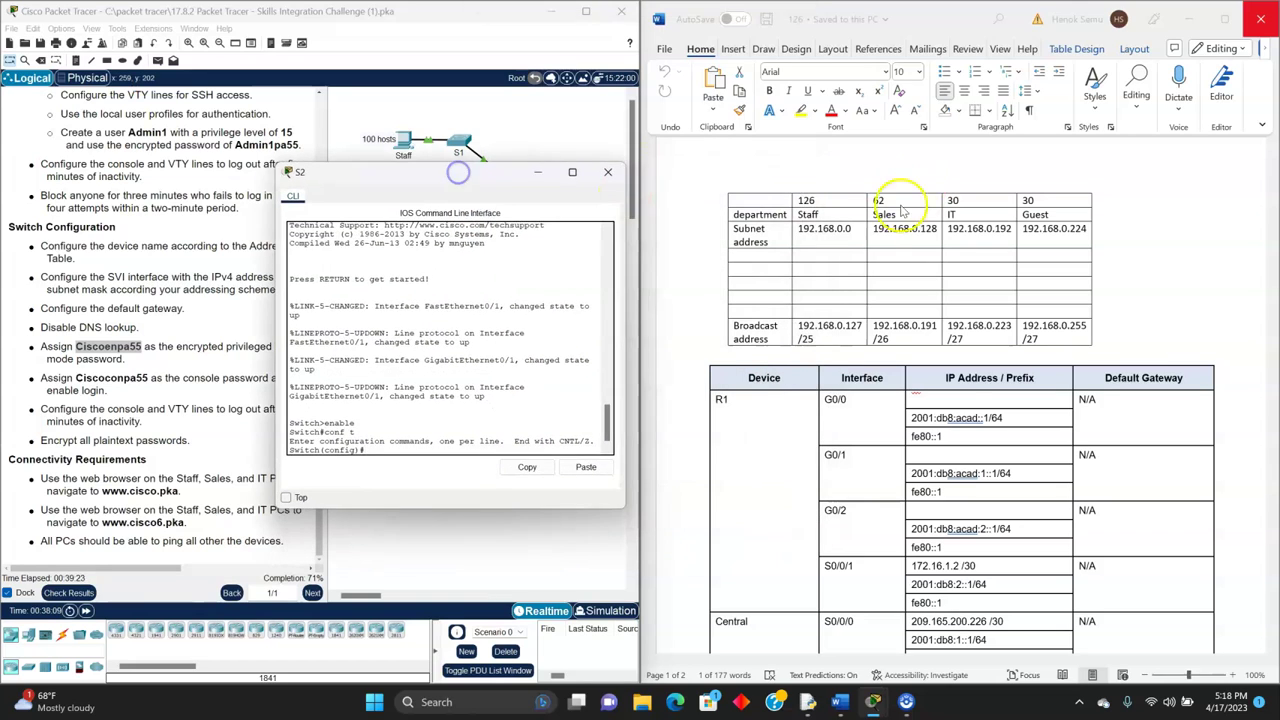
{"action": "type", "text": "ip "}
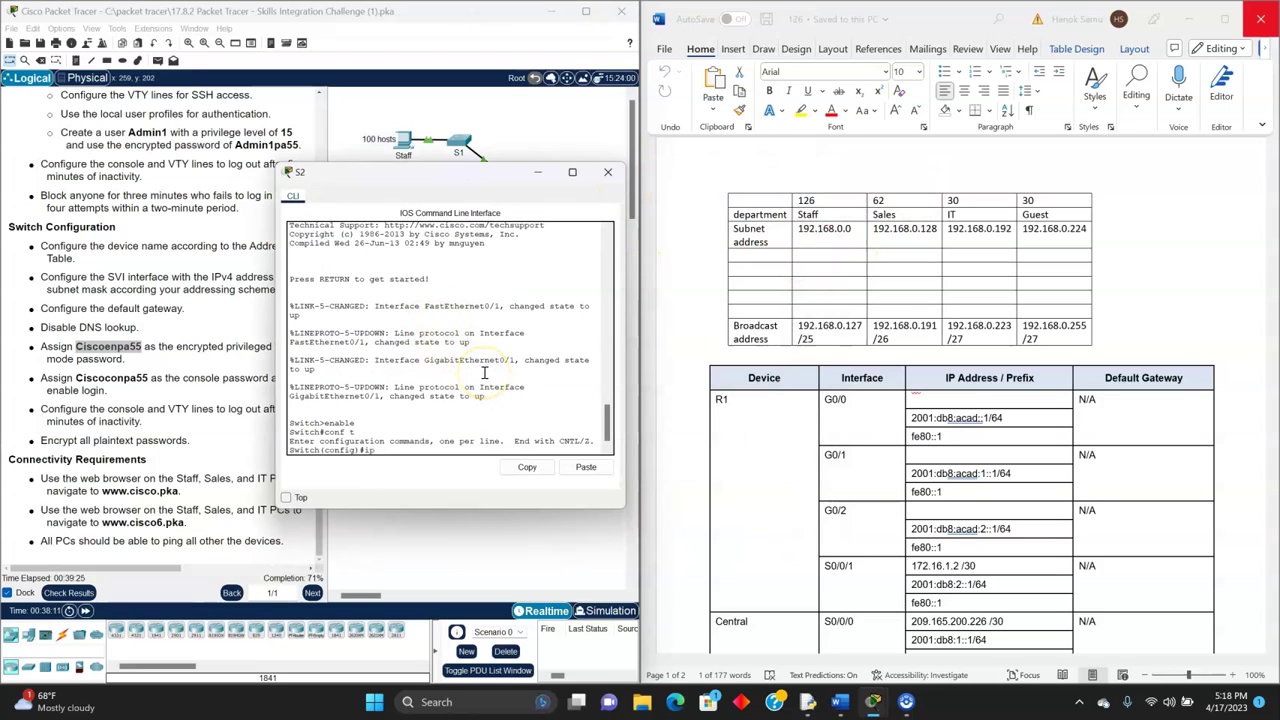
{"action": "type", "text": "default-gateway"}
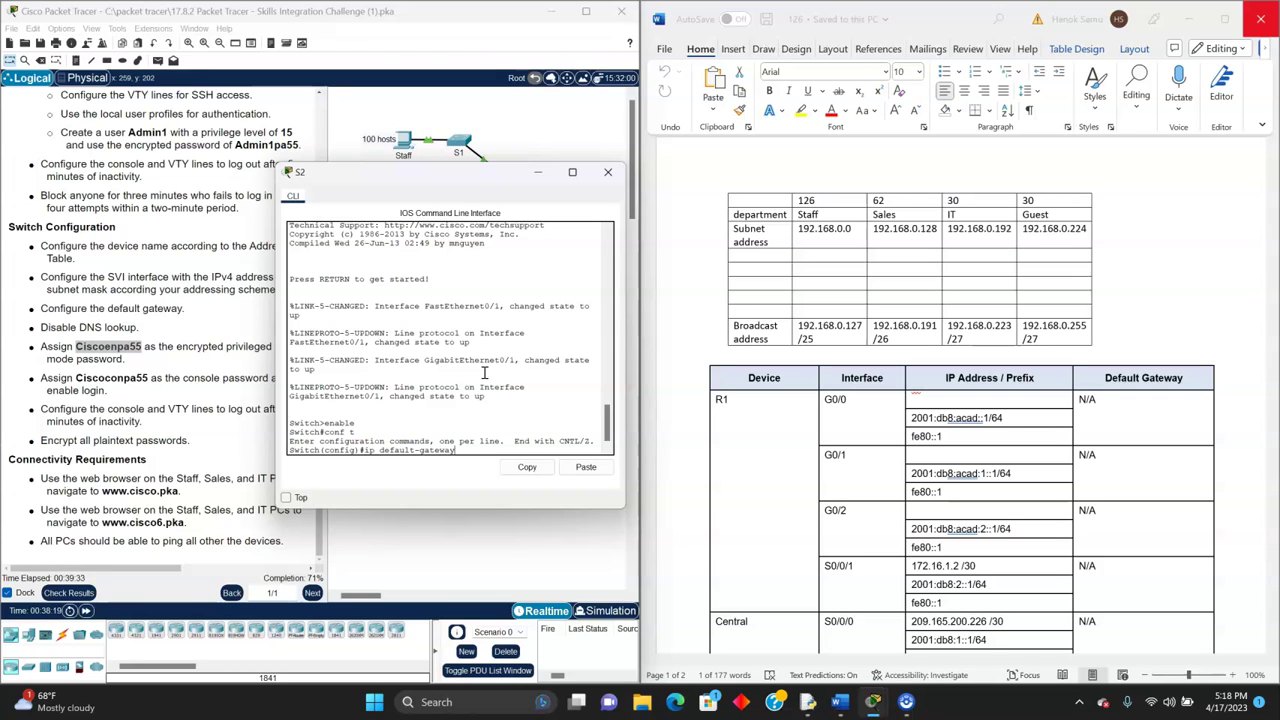
{"action": "left_click", "coordinate": [908, 248]}
{"action": "type", "text": "192.168.0.129"}
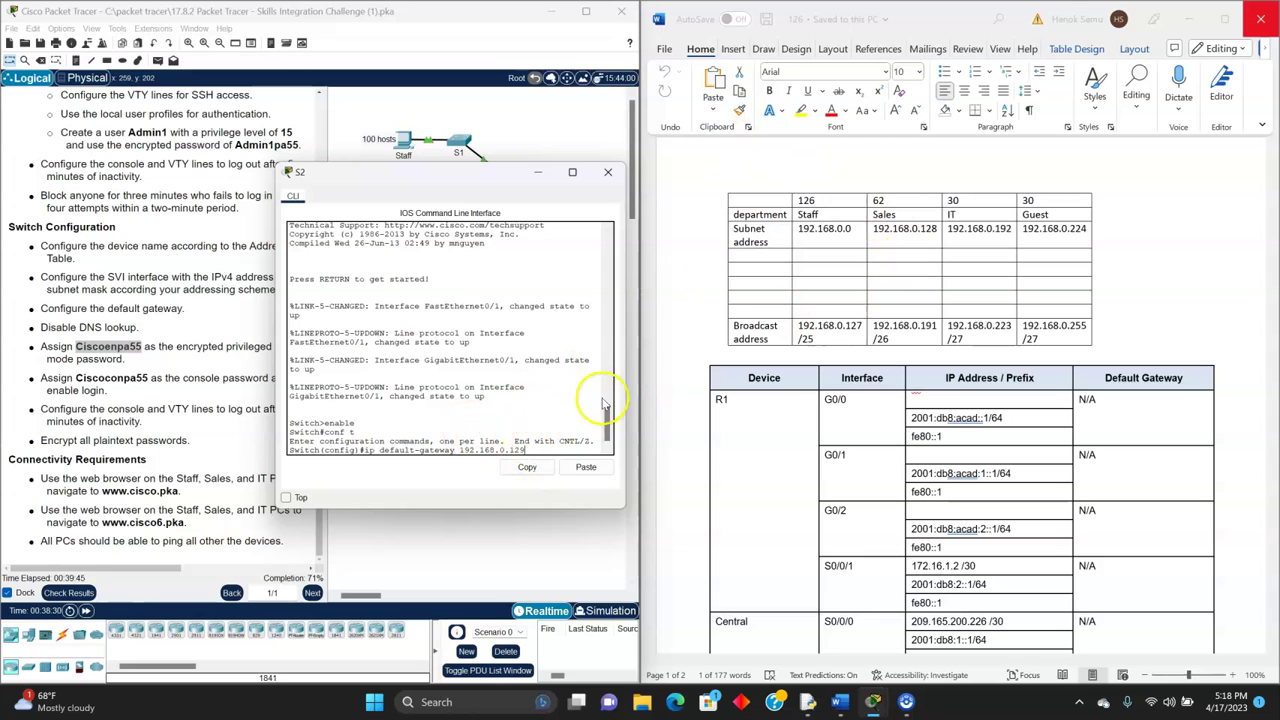
{"action": "left_click_drag", "start_coordinate": [472, 172], "coordinate": [469, 201]}
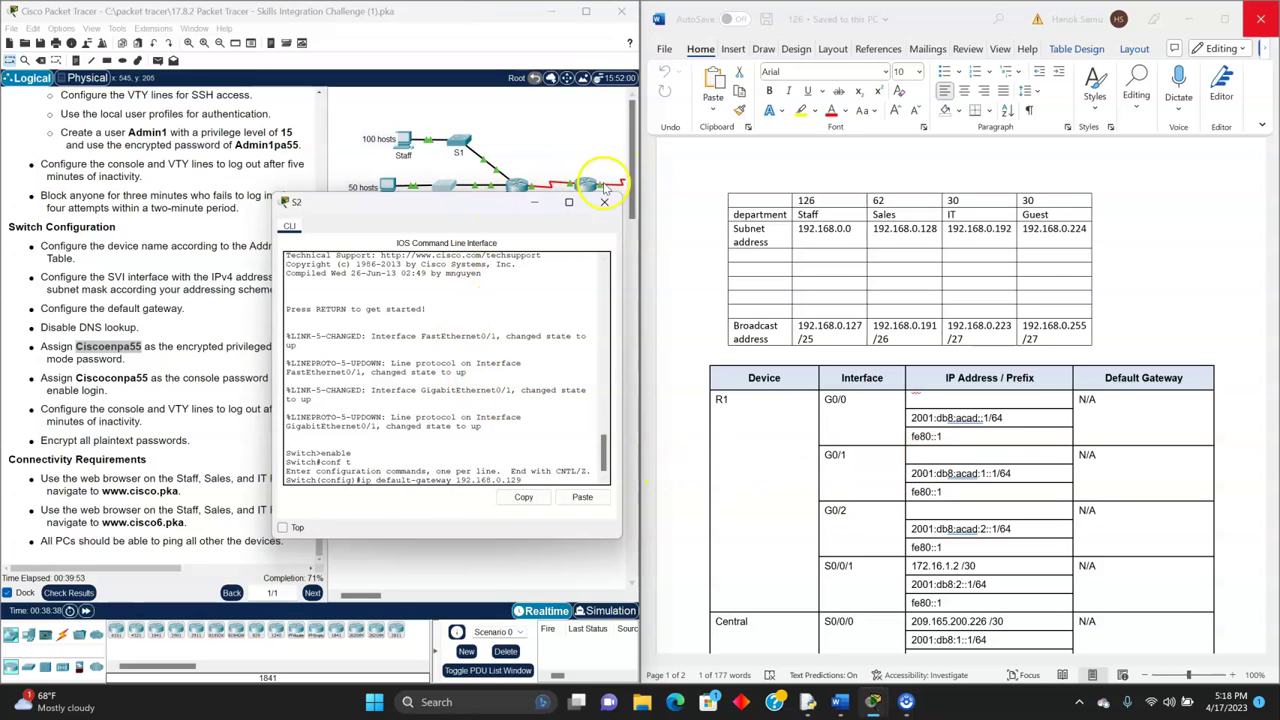
{"action": "left_click_drag", "start_coordinate": [509, 206], "coordinate": [484, 164]}
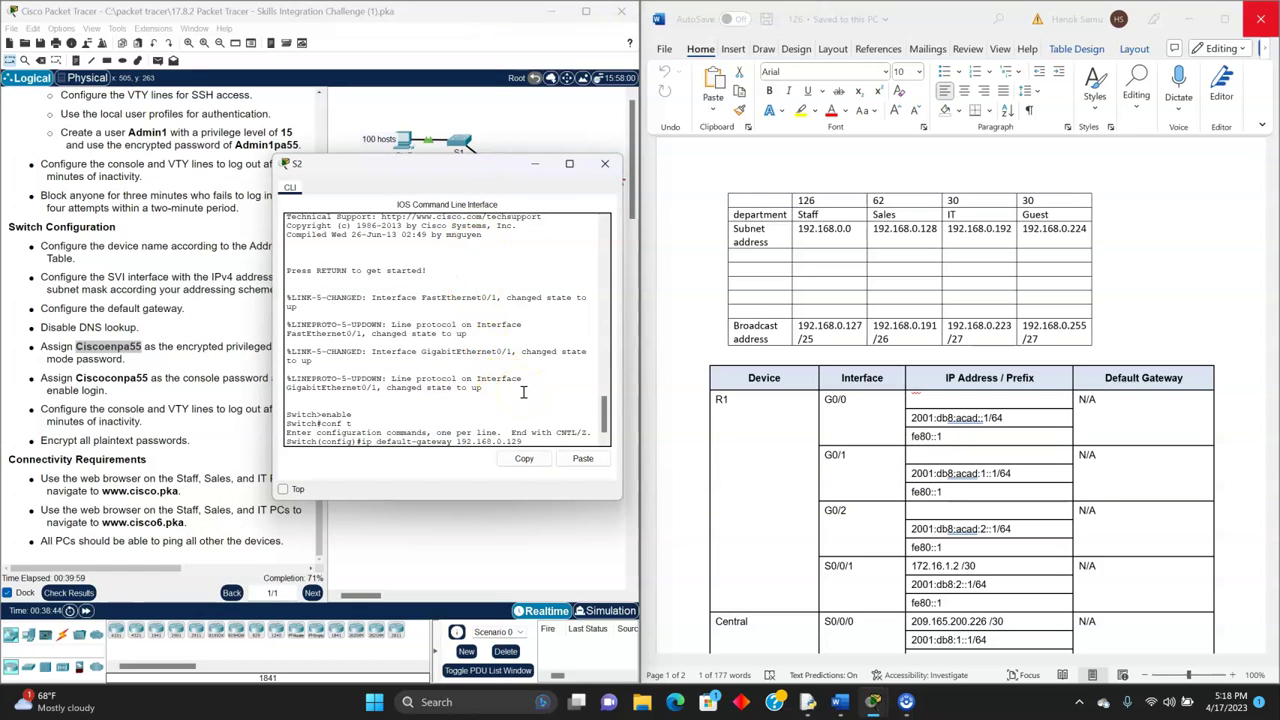
- Apply S2's default gateway and give Vlan1 192.168.0.130 255.255.255.192
{"action": "key", "text": "Return"}
{"action": "type", "text": "int"}
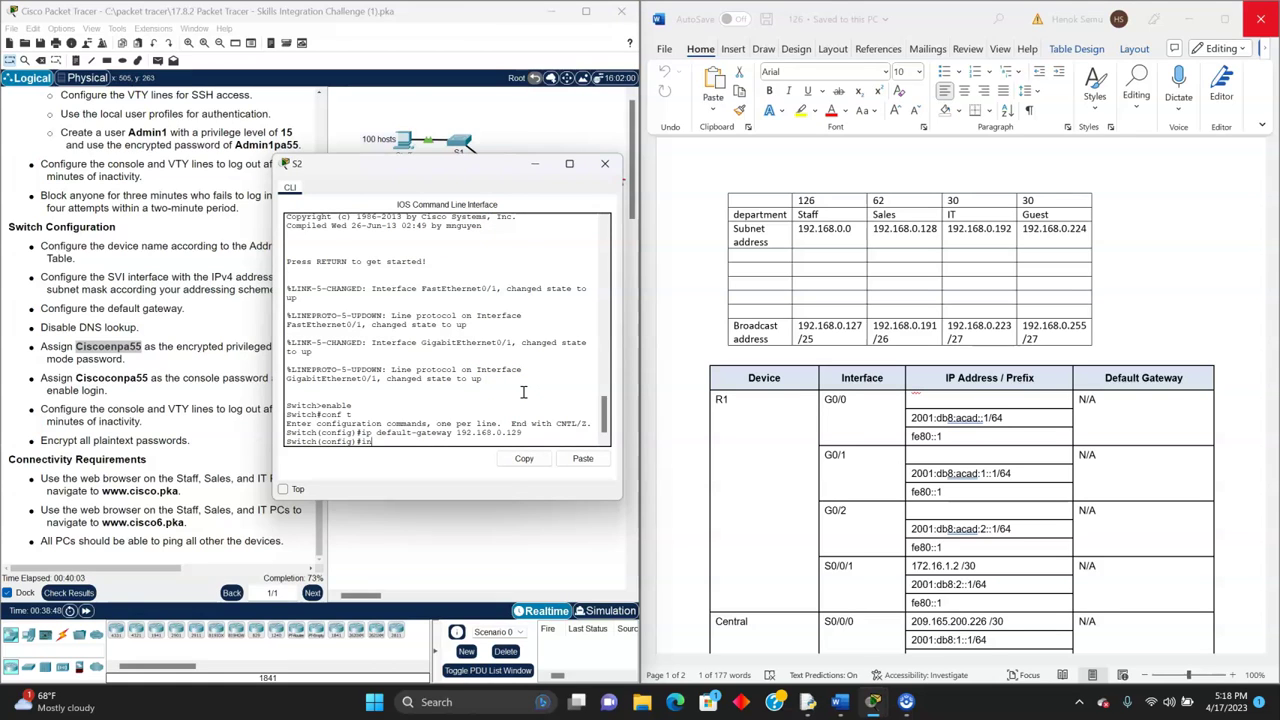
{"action": "type", "text": " vlan1"}
{"action": "key", "text": "Return"}
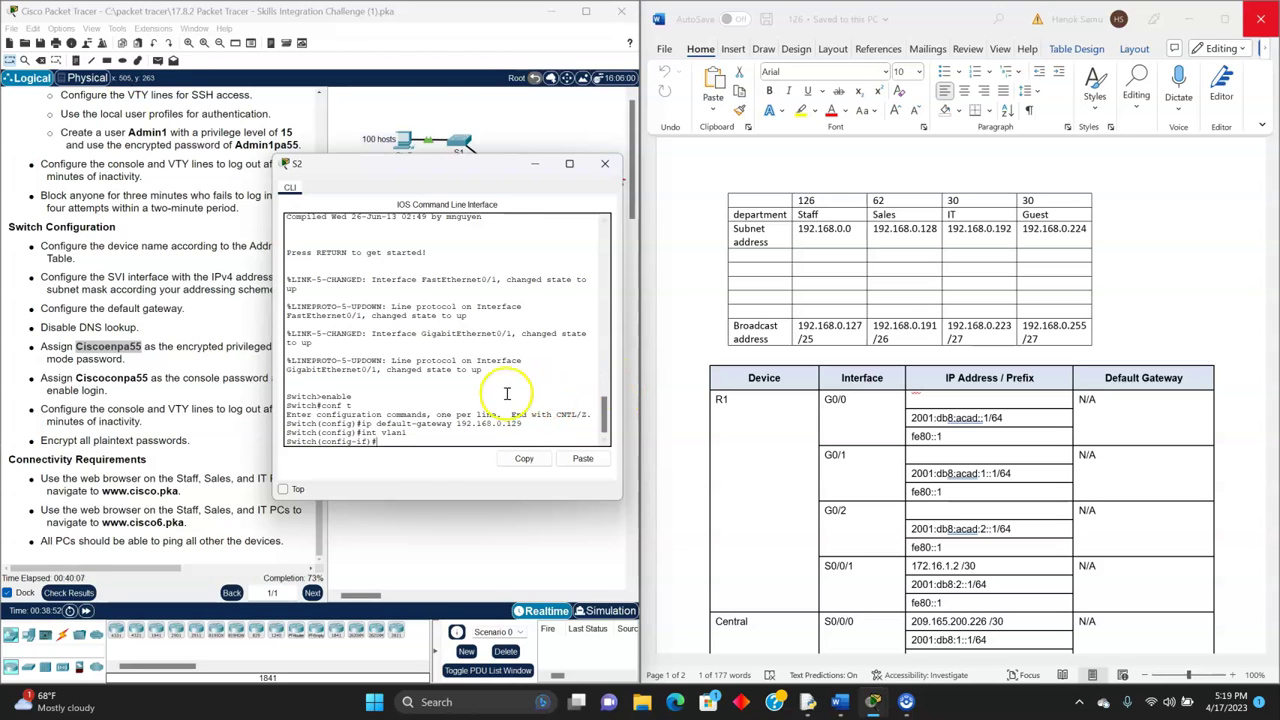
{"action": "type", "text": "ip address 192.168.0."}
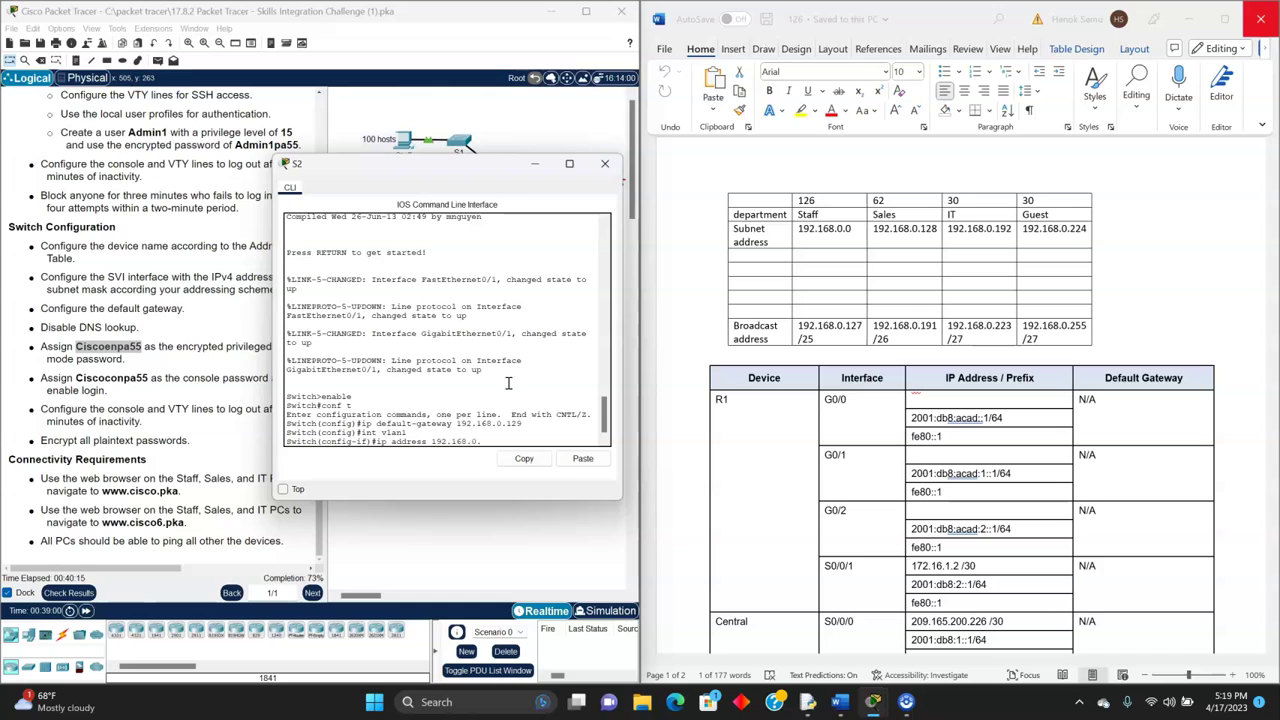
{"action": "type", "text": "130 255.255.255.192"}
{"action": "left_click", "coordinate": [534, 374]}
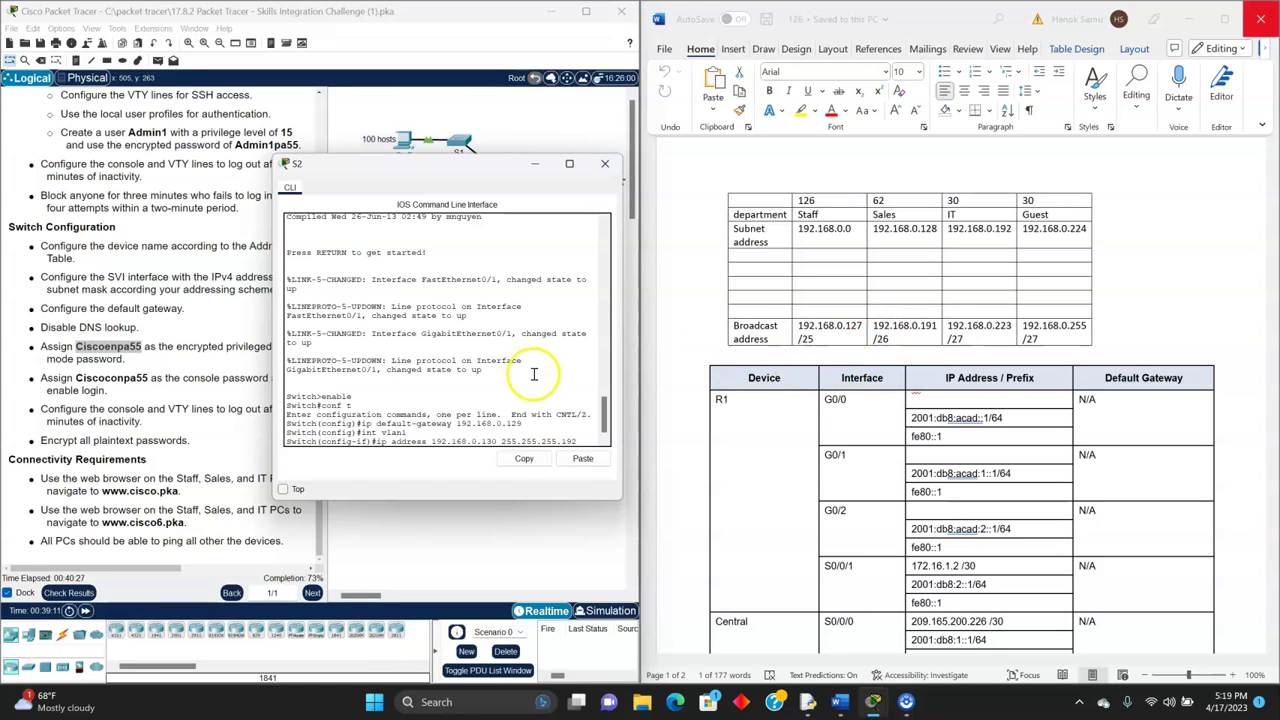
{"action": "key", "text": "Return"}
- Bring Vlan1 up, discard an unfinished IPv6 command, and exit to global configuration
{"action": "type", "text": "no shut"}
{"action": "key", "text": "Return"}
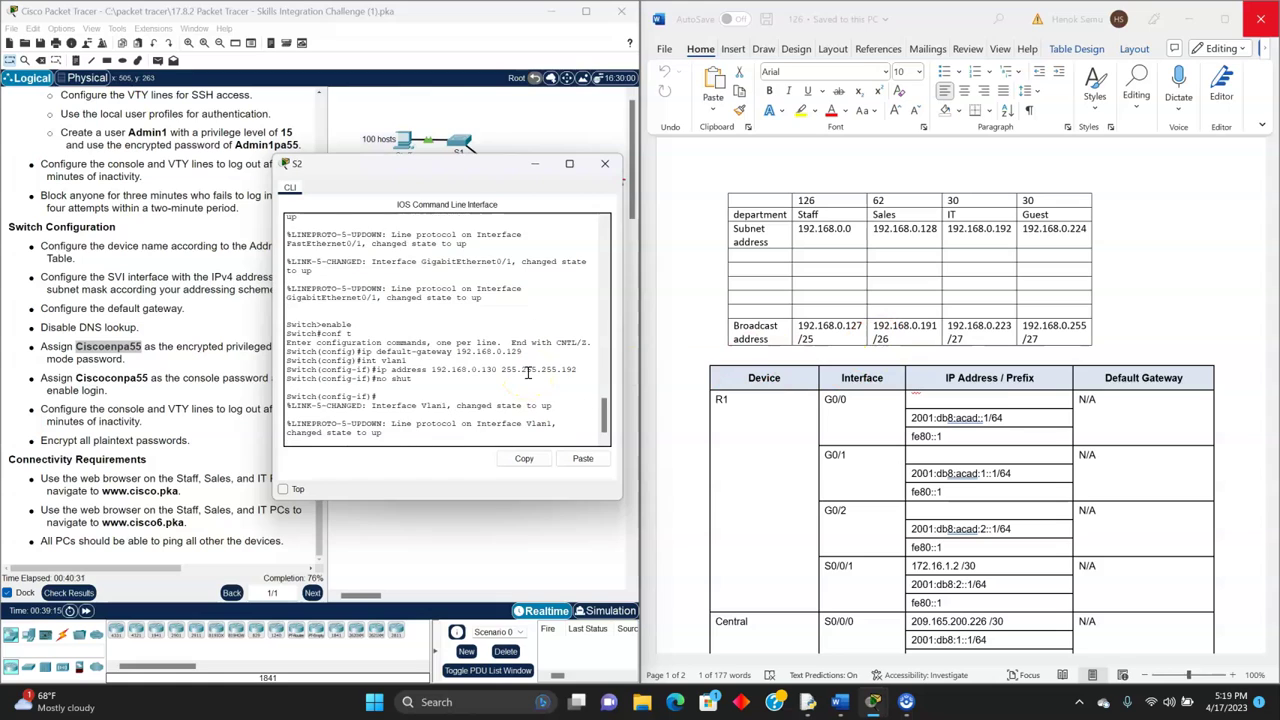
{"action": "key", "text": "Return"}
{"action": "type", "text": "ip"}
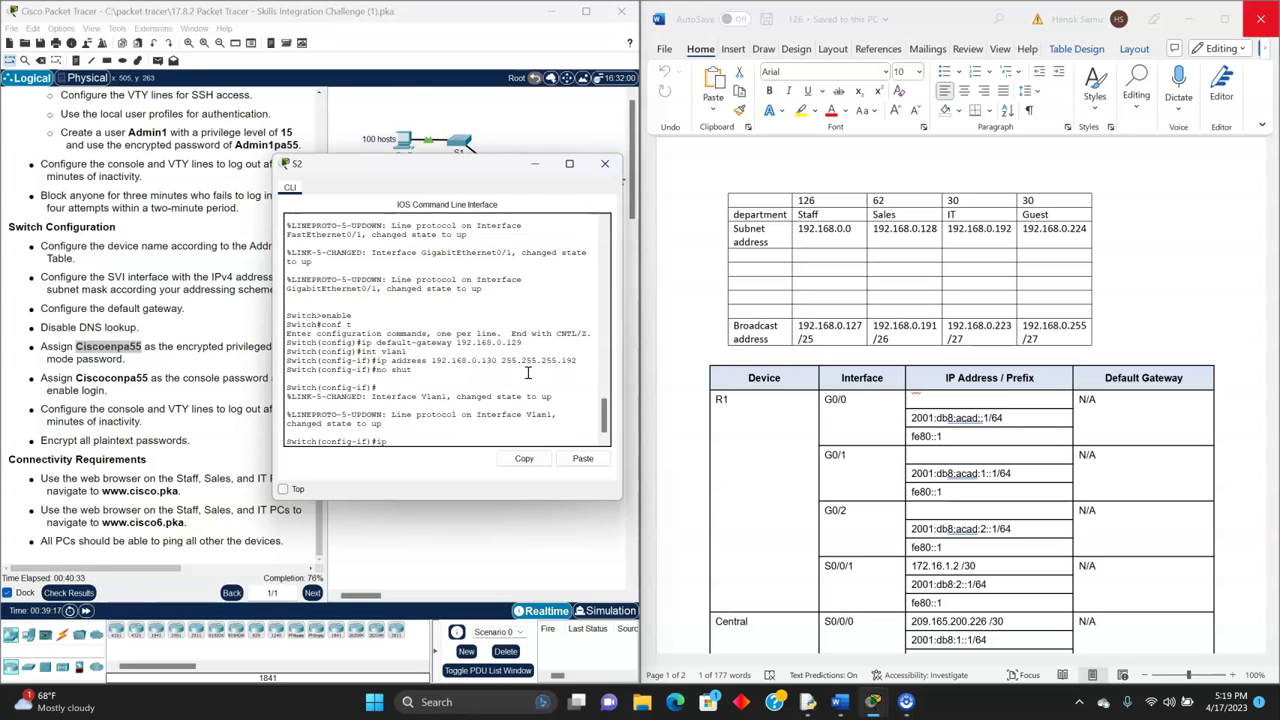
{"action": "type", "text": "v6 addres"}
{"action": "key", "text": "BackSpace"}
{"action": "key", "text": "BackSpace"}
{"action": "key", "text": "BackSpace"}
{"action": "key", "text": "BackSpace"}
{"action": "key", "text": "BackSpace"}
{"action": "key", "text": "BackSpace"}
{"action": "key", "text": "BackSpace"}
{"action": "key", "text": "BackSpace"}
{"action": "key", "text": "BackSpace"}
{"action": "key", "text": "BackSpace"}
{"action": "key", "text": "BackSpace"}
{"action": "type", "text": "exit"}
{"action": "key", "text": "Return"}
{"action": "type", "text": "e"}
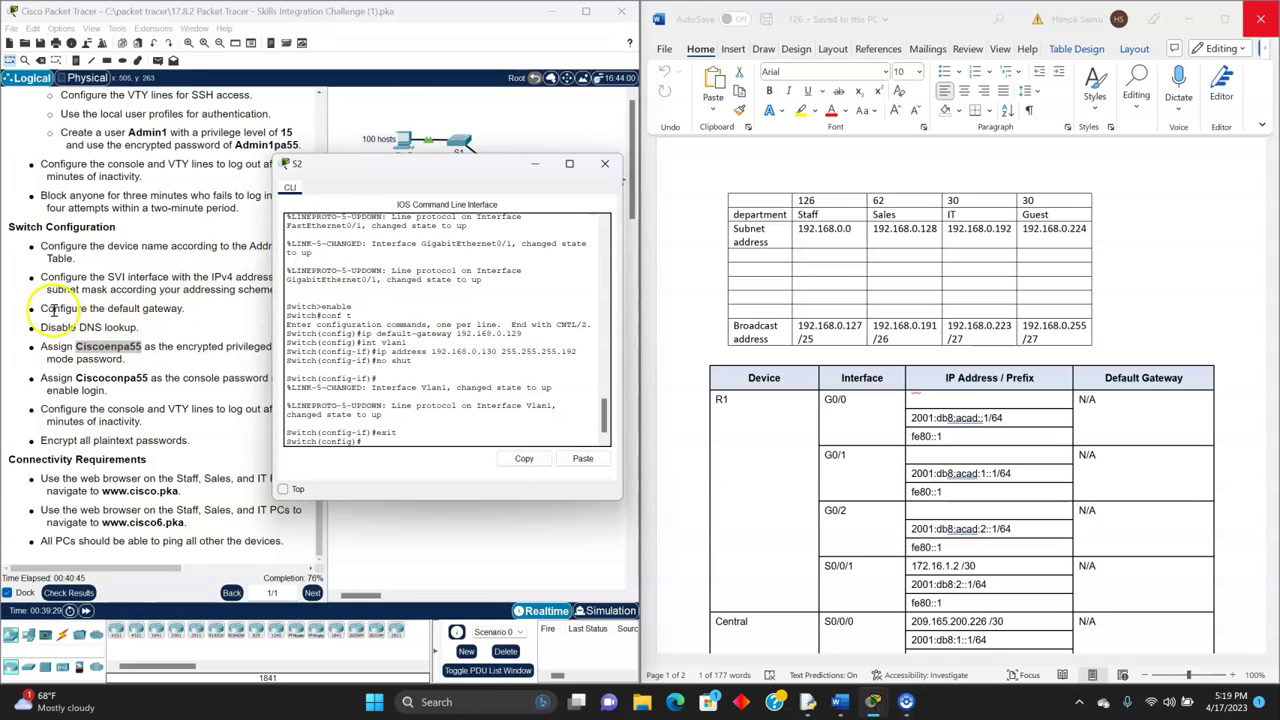
- Disable DNS lookup on S2 with no ip domain-lookup, correcting the mistyped command
{"action": "type", "text": "no ip domian"}
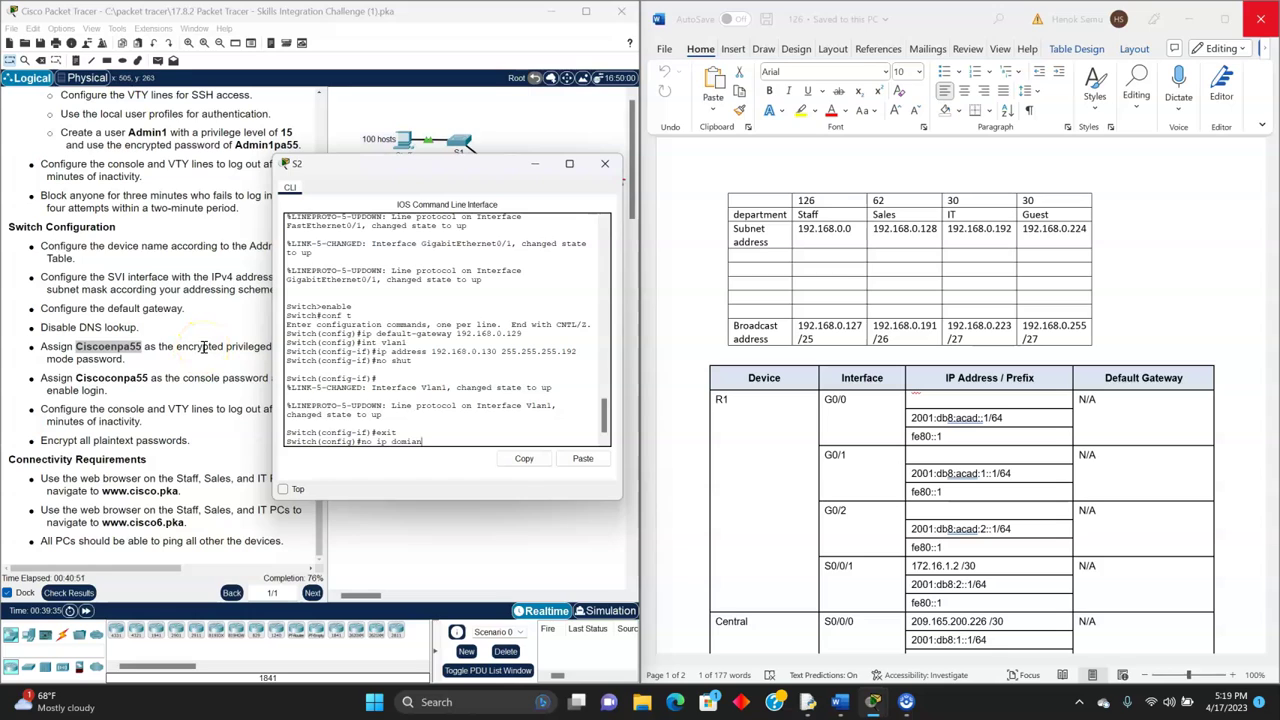
{"action": "type", "text": "-lookup"}
{"action": "key", "text": "Return"}
{"action": "key", "text": "Up"}
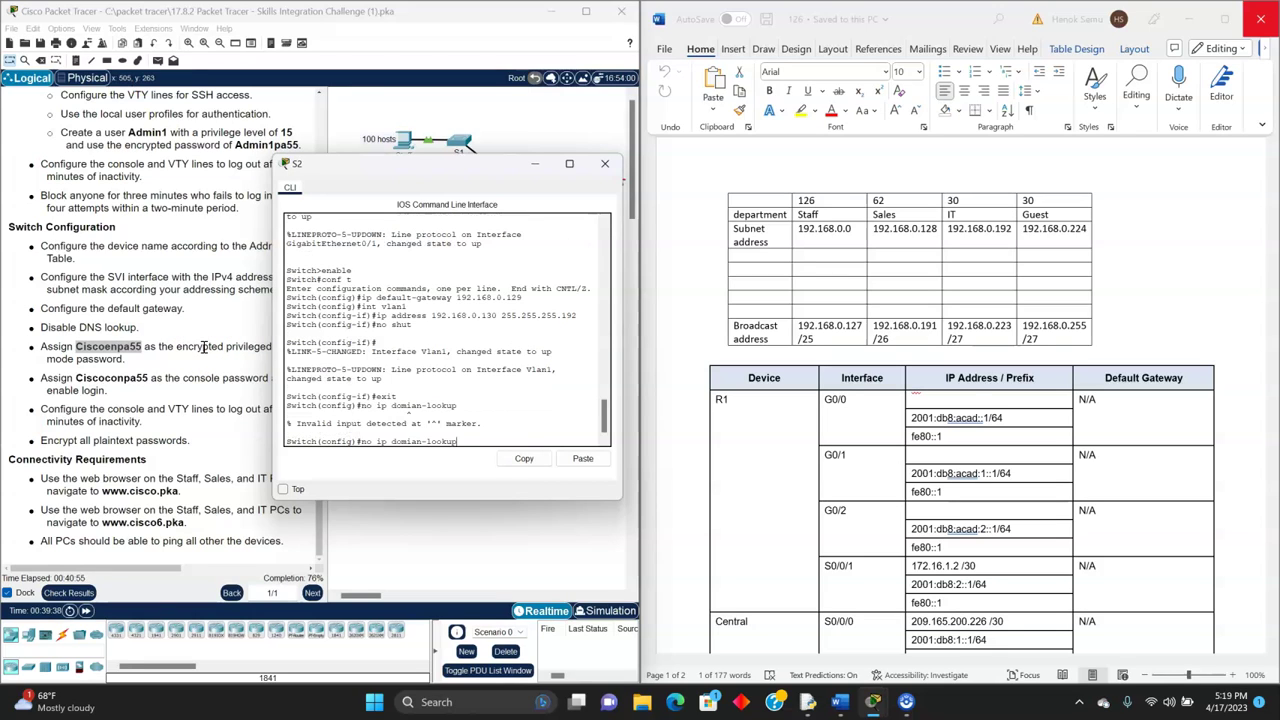
{"action": "key", "text": "BackSpace"}
{"action": "key", "text": "BackSpace"}
{"action": "key", "text": "BackSpace"}
{"action": "key", "text": "BackSpace"}
{"action": "type", "text": "ain"}
{"action": "key", "text": "Return"}
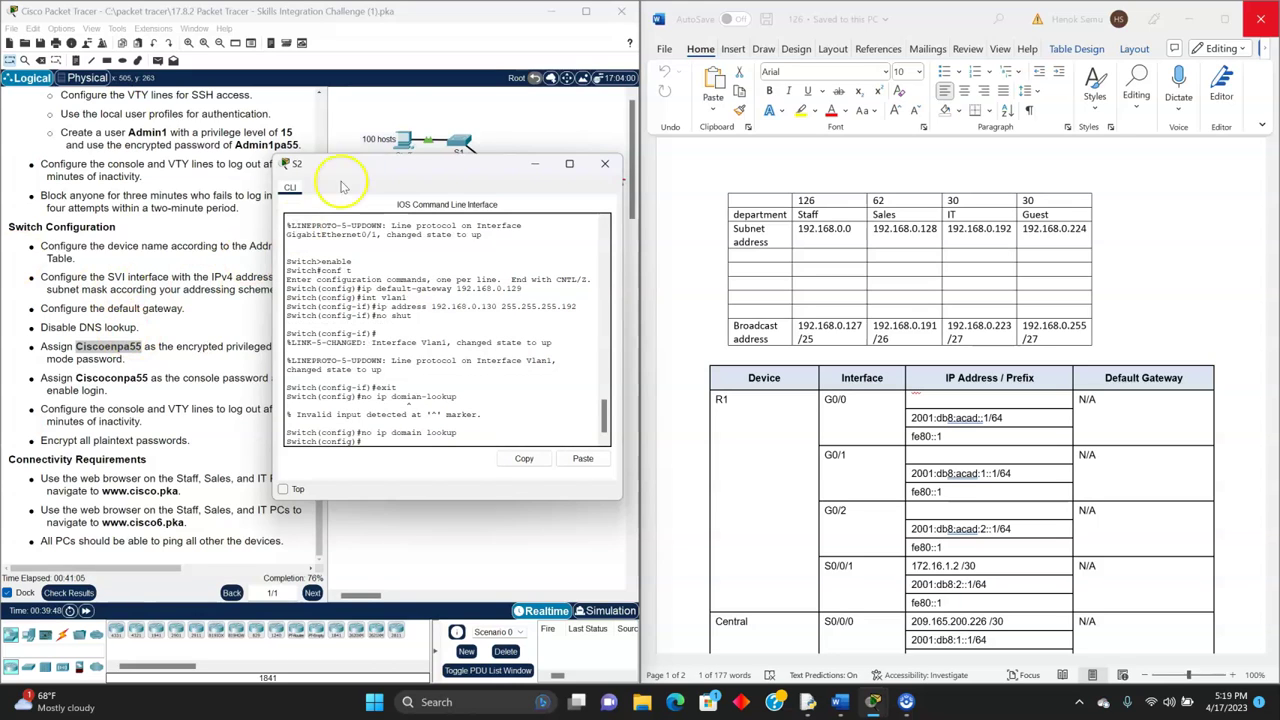
- Set S2's encrypted enable secret to the task's password and begin the console line command
{"action": "left_click_drag", "start_coordinate": [371, 165], "coordinate": [435, 172]}
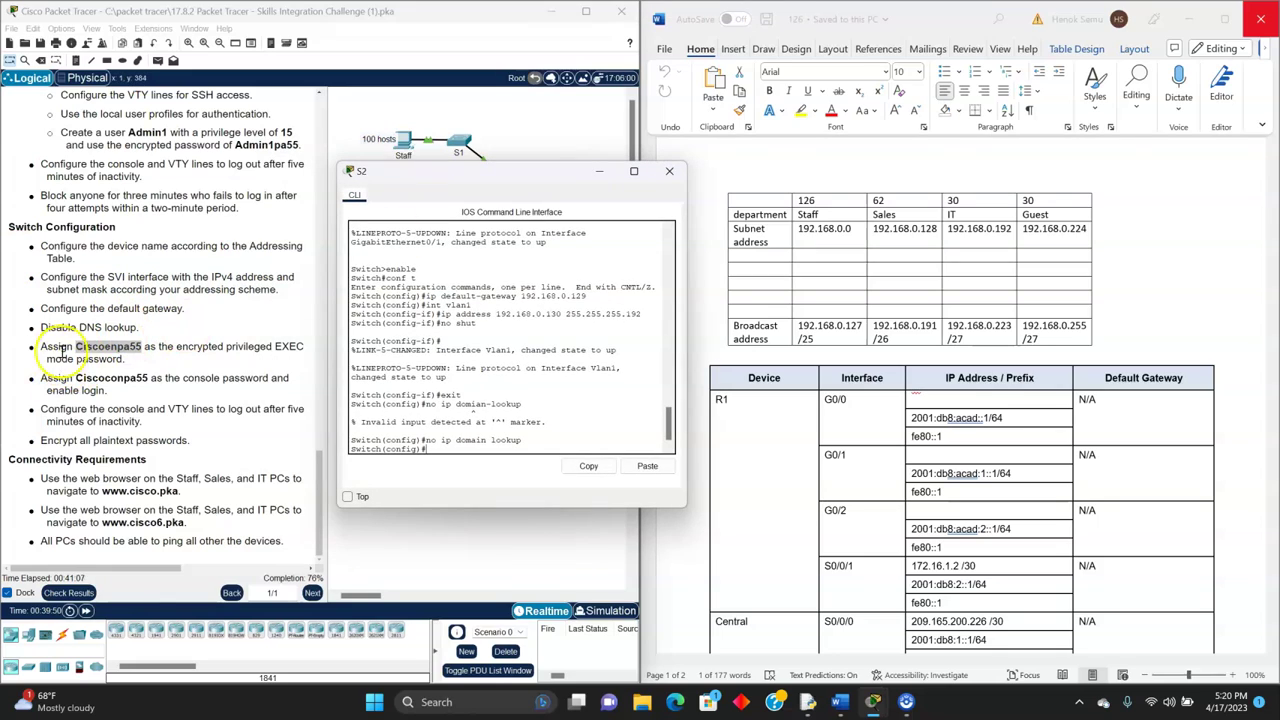
{"action": "left_click", "coordinate": [446, 449]}
{"action": "type", "text": "enable secret"}
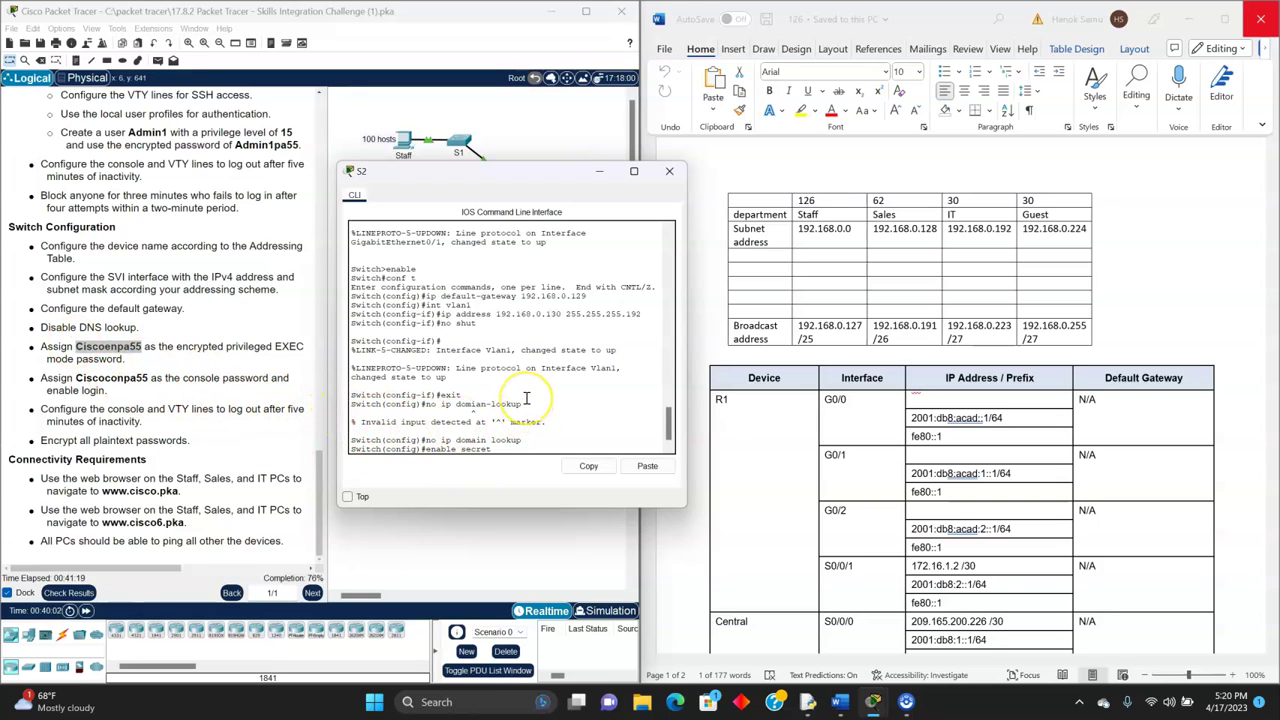
{"action": "type", "text": "iscoenpa55"}
{"action": "key", "text": "Return"}
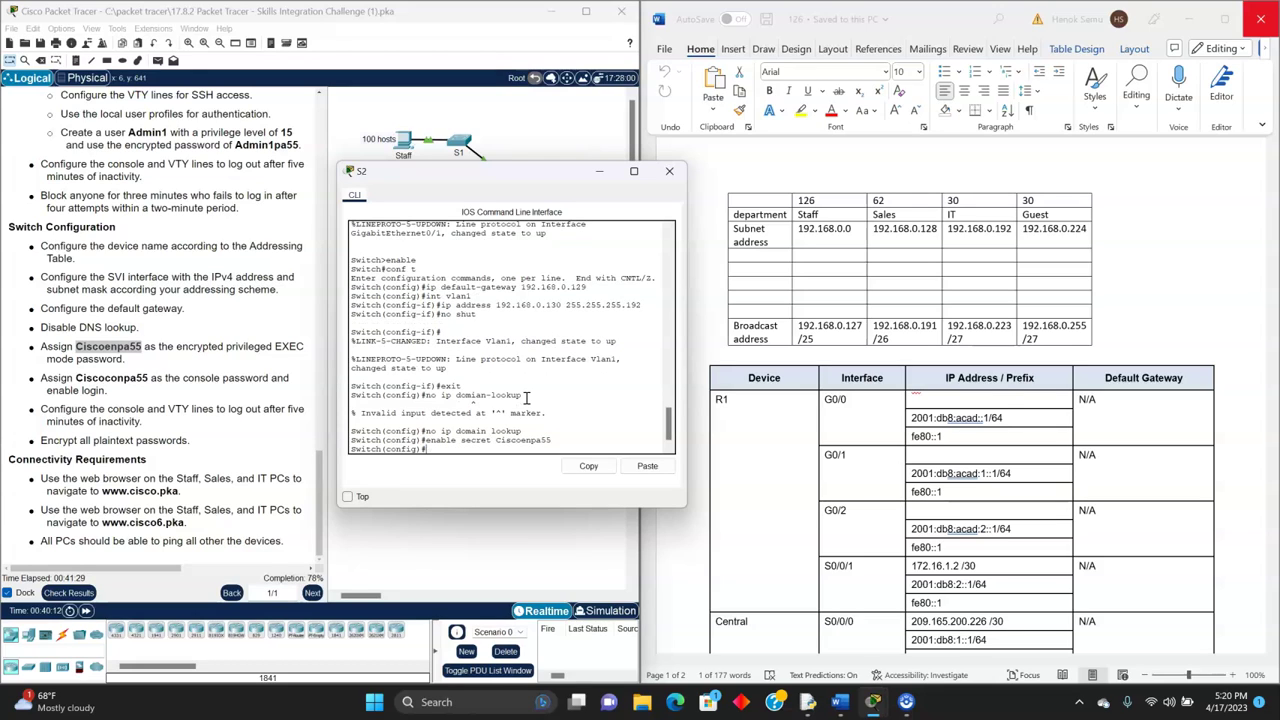
{"action": "type", "text": "cons"}
{"action": "type", "text": "0"}
{"action": "key", "text": "Left"}
{"action": "key", "text": "Left"}
{"action": "key", "text": "Left"}
{"action": "key", "text": "Left"}
{"action": "key", "text": "Left"}
{"action": "key", "text": "Left"}
{"action": "key", "text": "Left"}
{"action": "key", "text": "Left"}
{"action": "key", "text": "Left"}
- Protect S2's console line 0 with the required password and enable login
{"action": "type", "text": "line"}
{"action": "key", "text": "Return"}
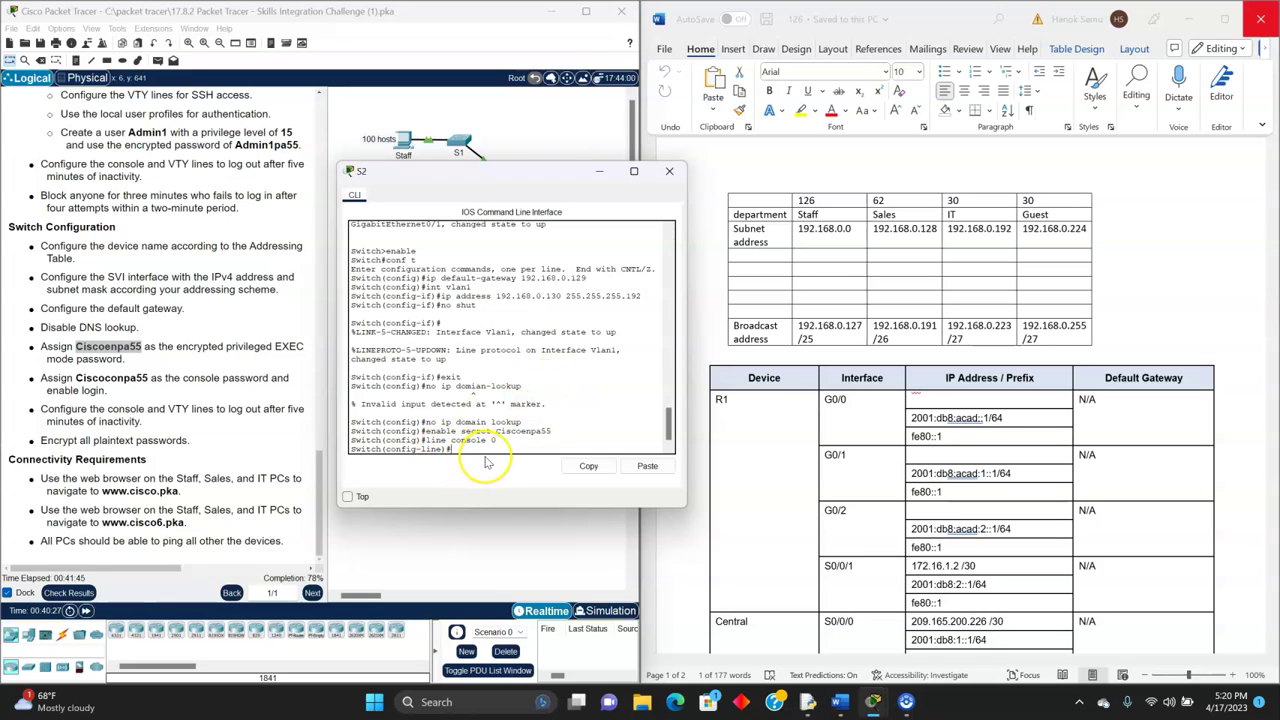
{"action": "type", "text": "passwr"}
{"action": "key", "text": "BackSpace"}
{"action": "key", "text": "BackSpace"}
{"action": "key", "text": "BackSpace"}
{"action": "type", "text": "ssword C"}
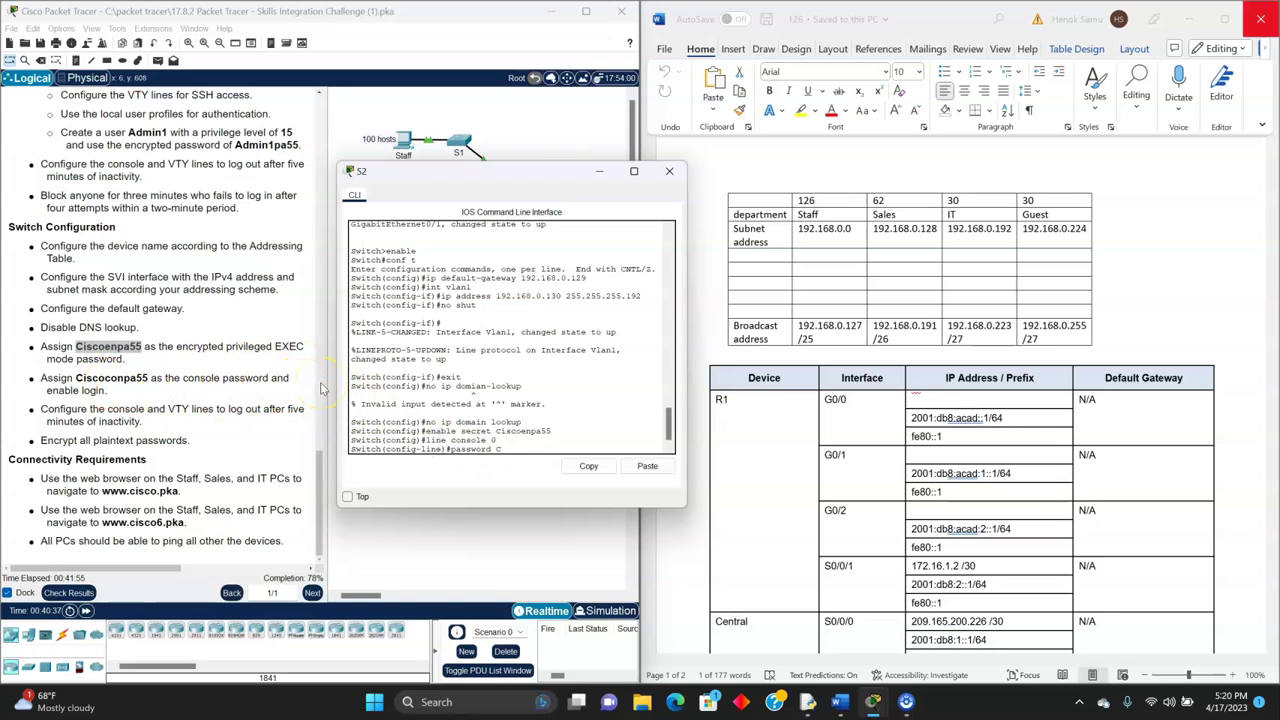
{"action": "type", "text": "iscoconpa55"}
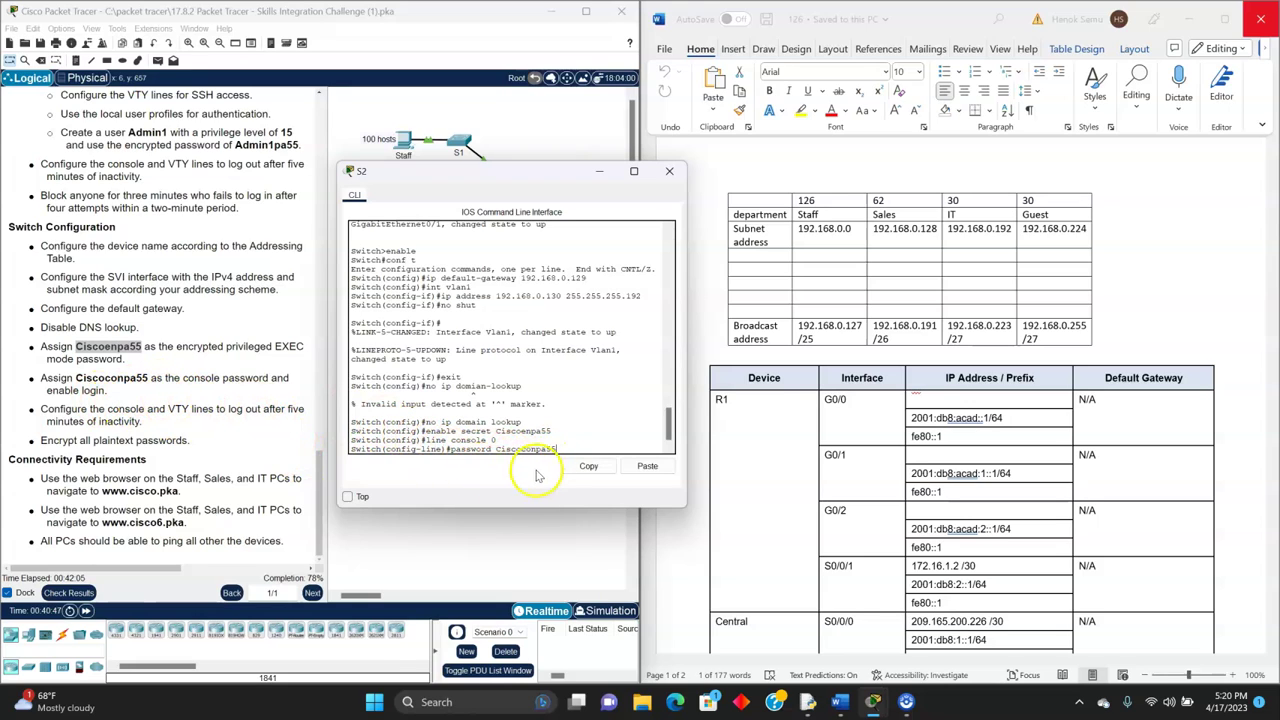
{"action": "key", "text": "Return"}
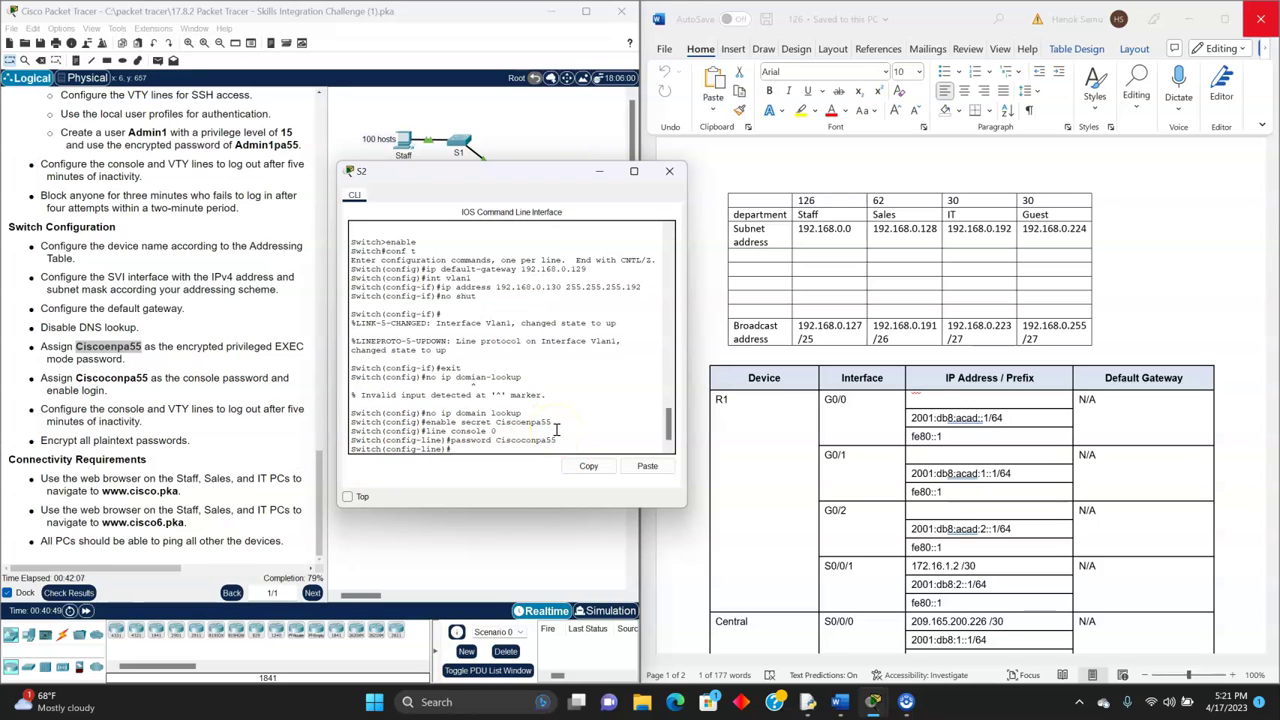
{"action": "type", "text": "login"}
{"action": "key", "text": "Return"}
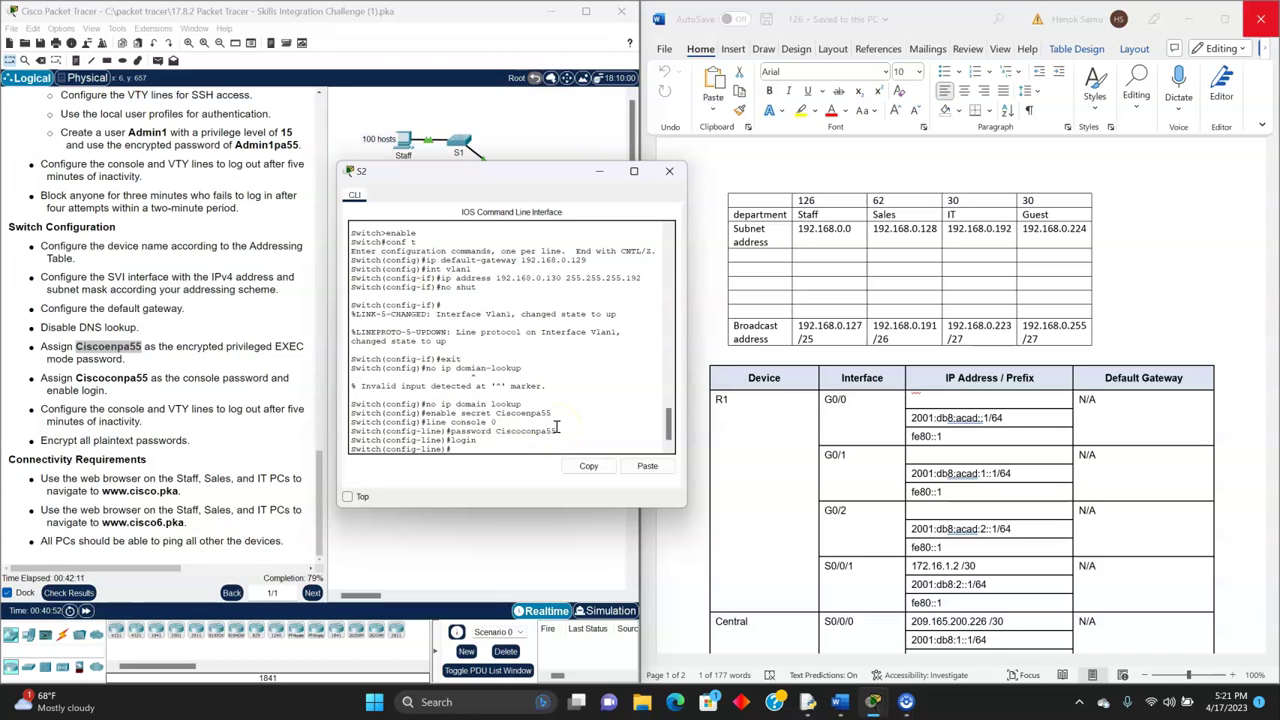
{"action": "type", "text": "exit"}
{"action": "key", "text": "Return"}
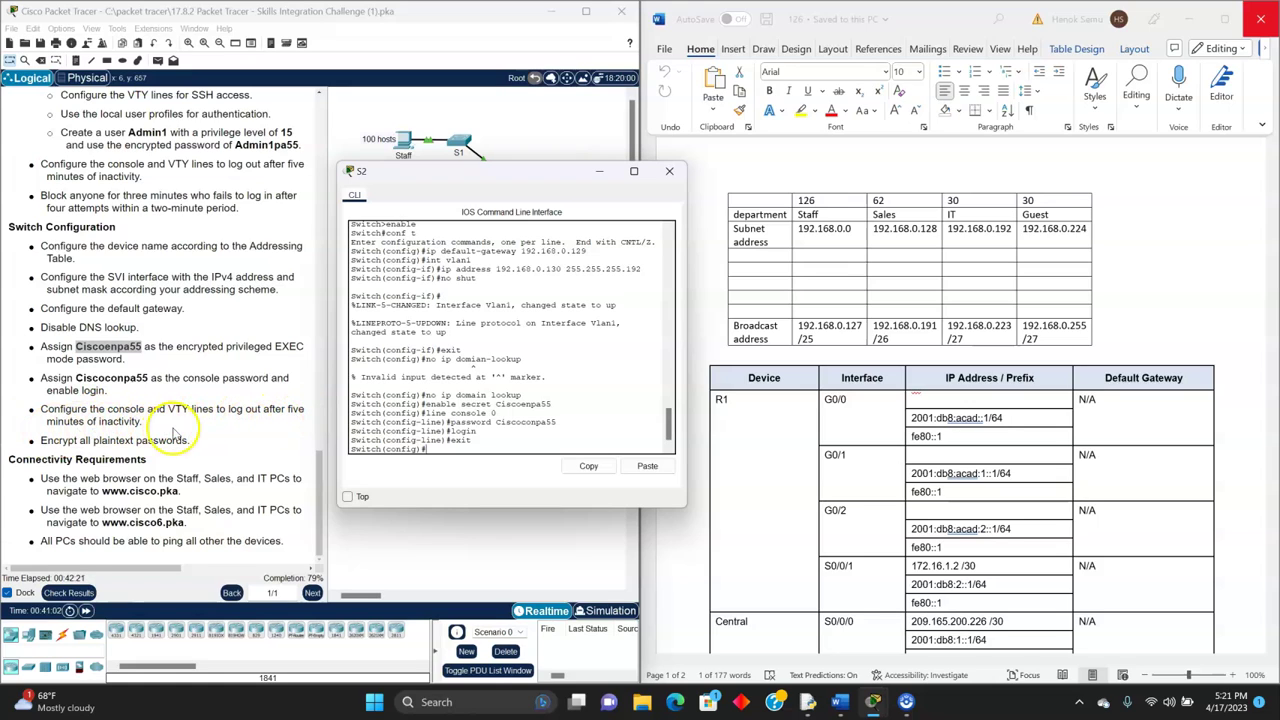
- Set a 5-minute exec-timeout on S2's console line 0
{"action": "left_click", "coordinate": [450, 450]}
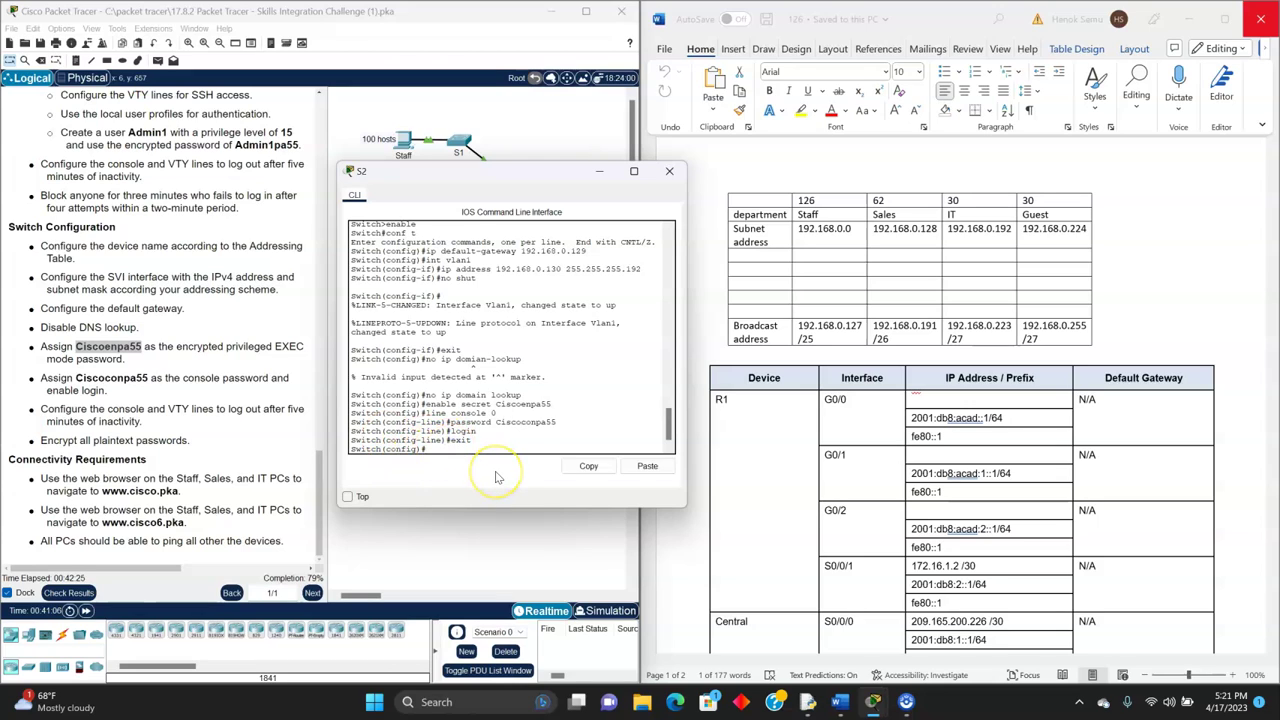
{"action": "type", "text": "line console 0"}
{"action": "key", "text": "Return"}
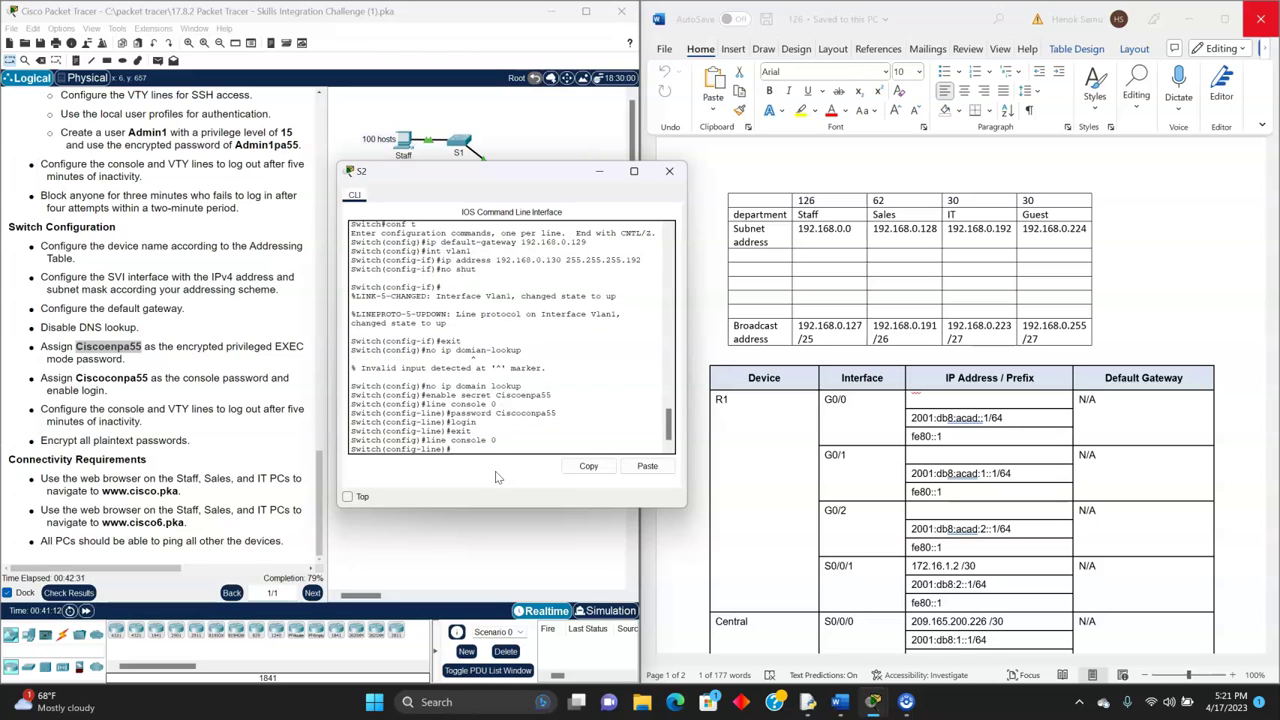
{"action": "type", "text": "exec-timeout 5"}
{"action": "key", "text": "Return"}
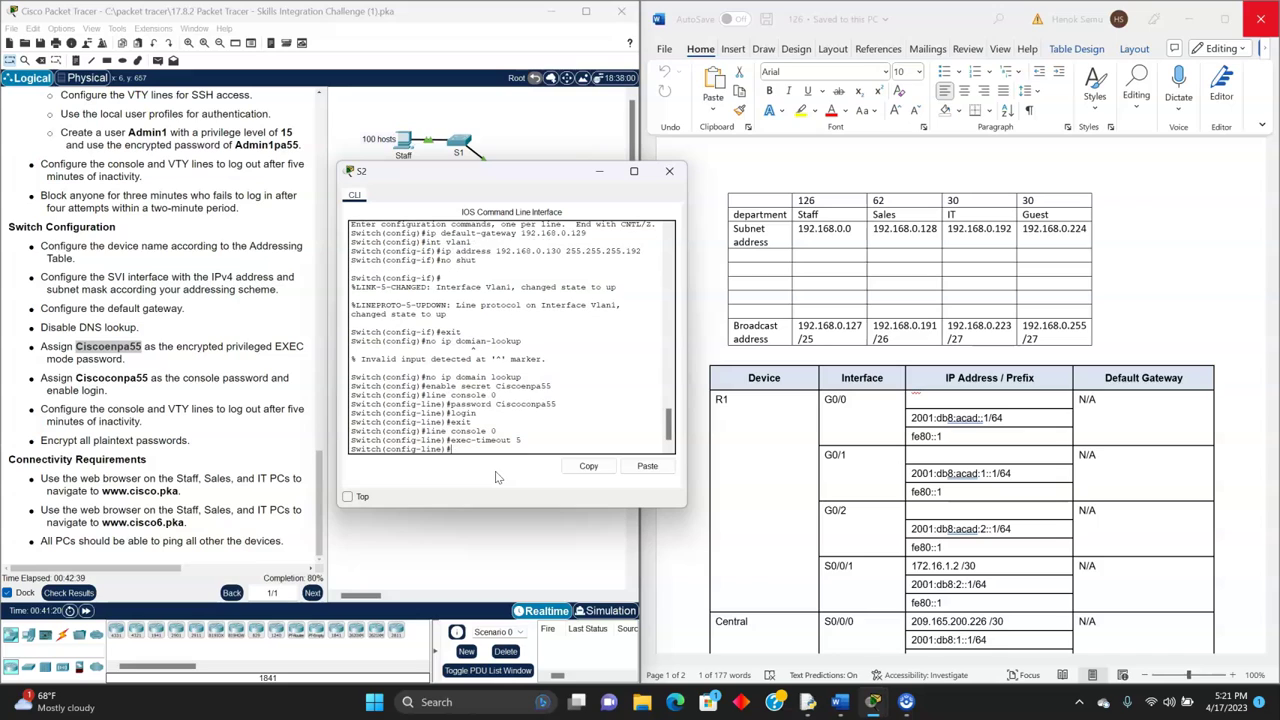
{"action": "type", "text": "exit"}
{"action": "key", "text": "Return"}
- Set a 5-minute exec-timeout on S2's VTY lines 0 to 15
{"action": "type", "text": "line vty 0 1"}
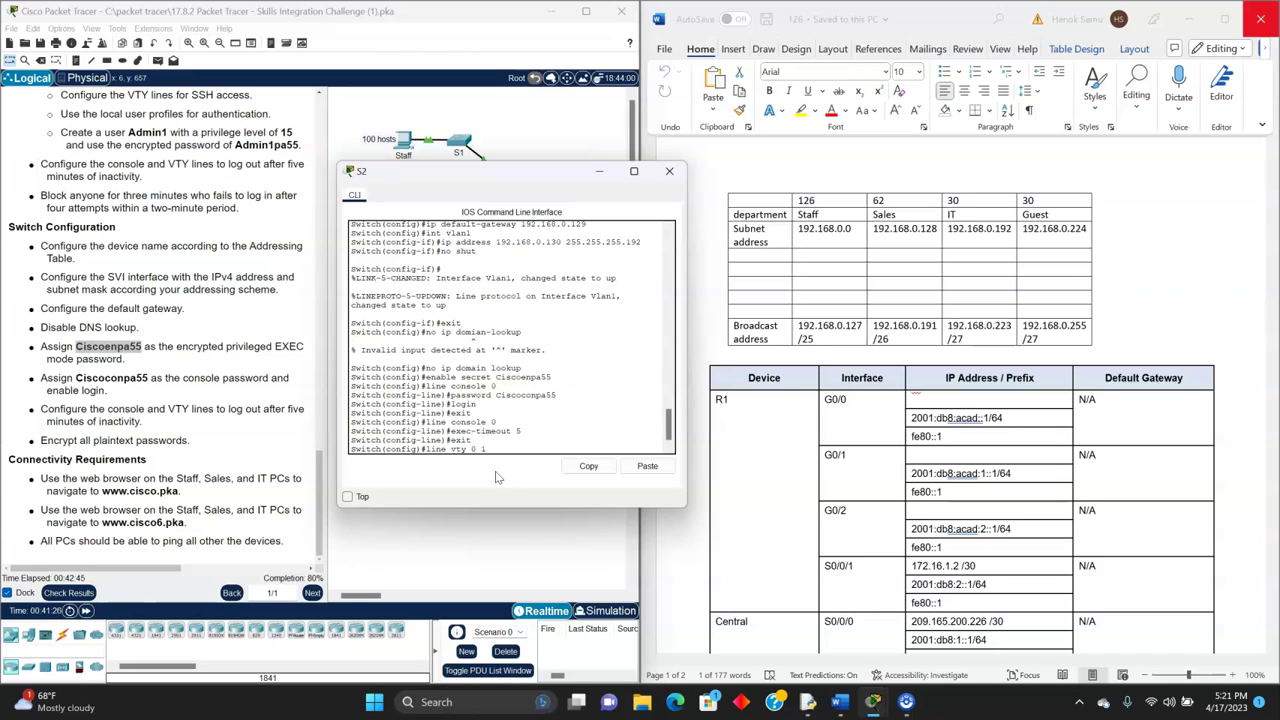
{"action": "type", "text": "5"}
{"action": "key", "text": "Return"}
{"action": "type", "text": "exec-timeout"}
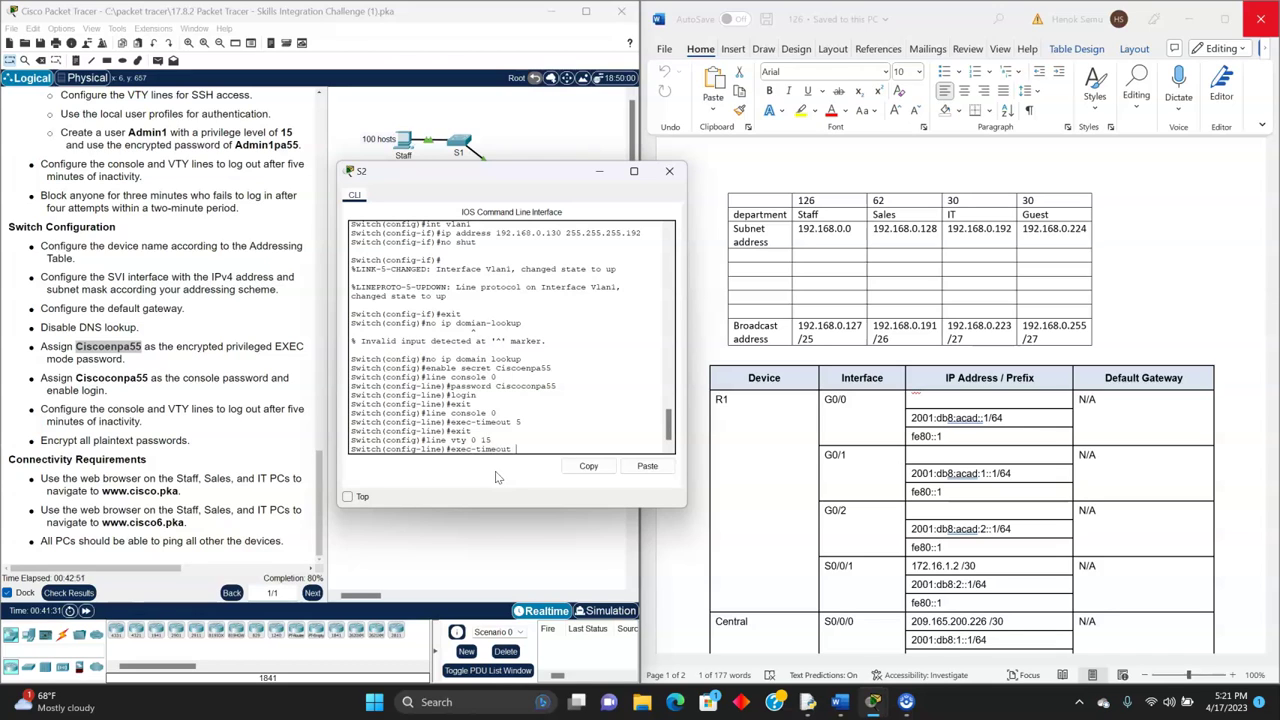
{"action": "type", "text": " 5"}
{"action": "key", "text": "Return"}
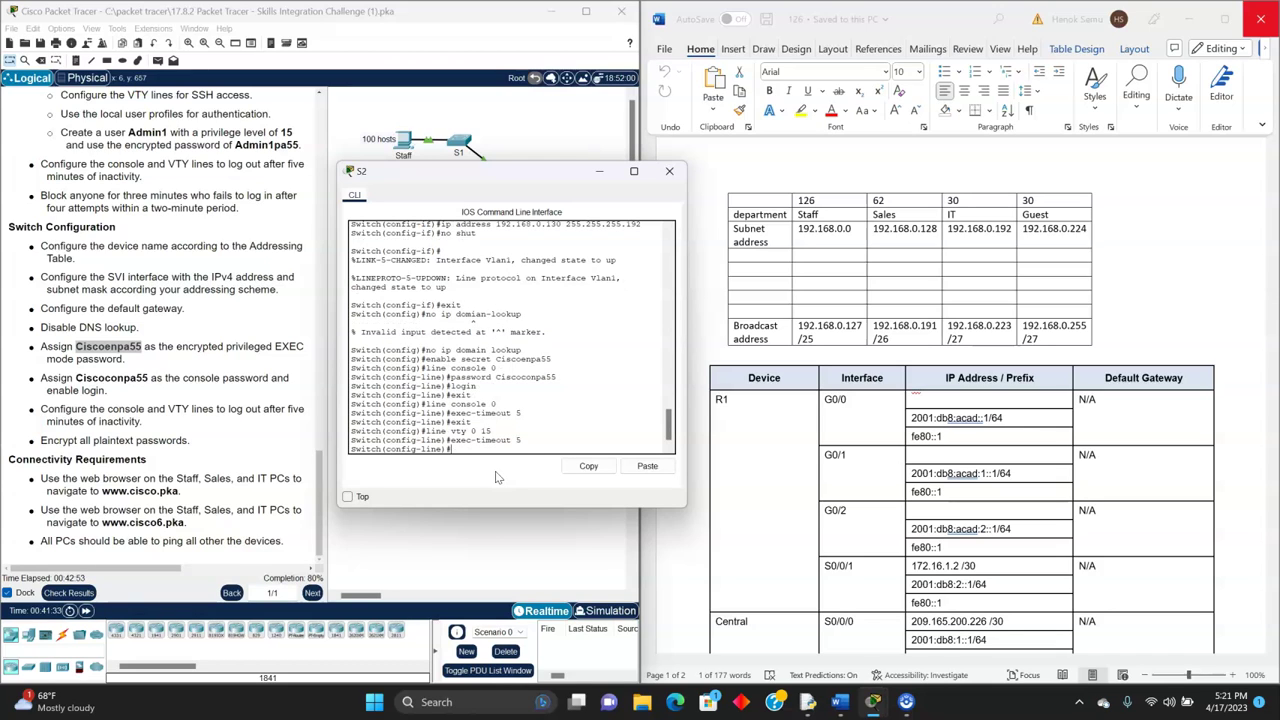
{"action": "type", "text": "exit"}
{"action": "key", "text": "Return"}
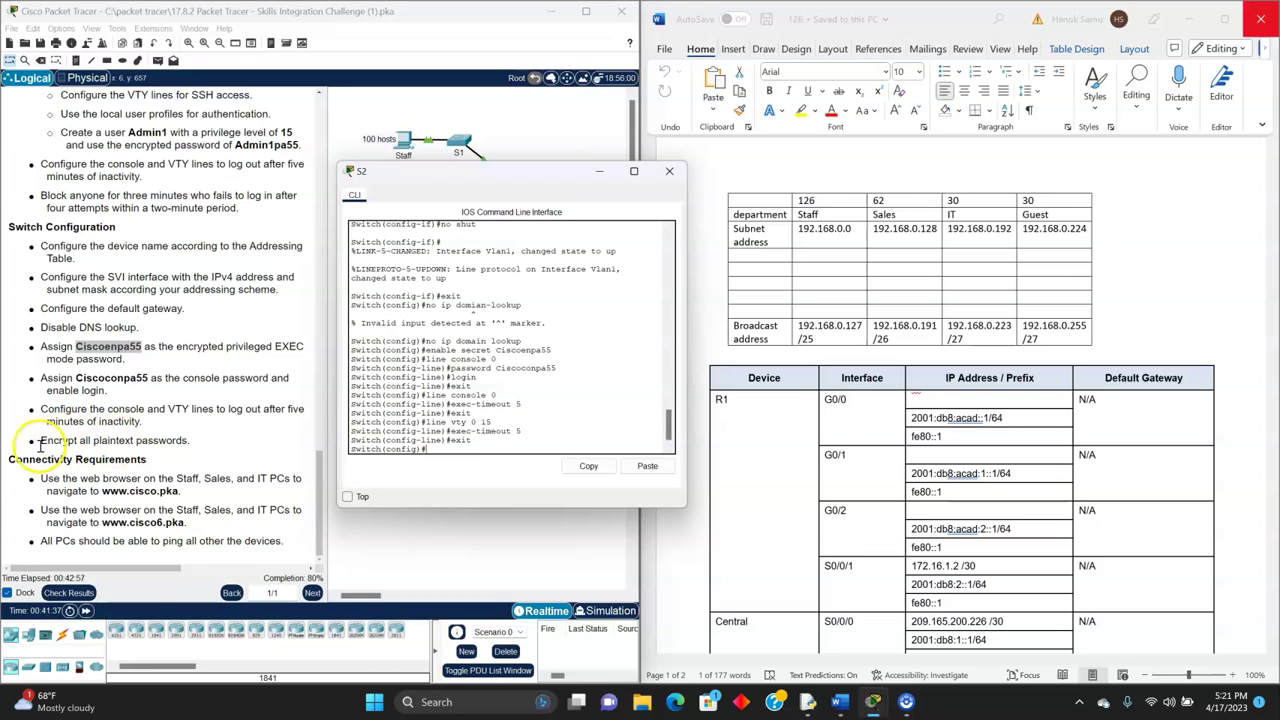
- Enable service password-encryption on switch S2
{"action": "type", "text": "service password"}
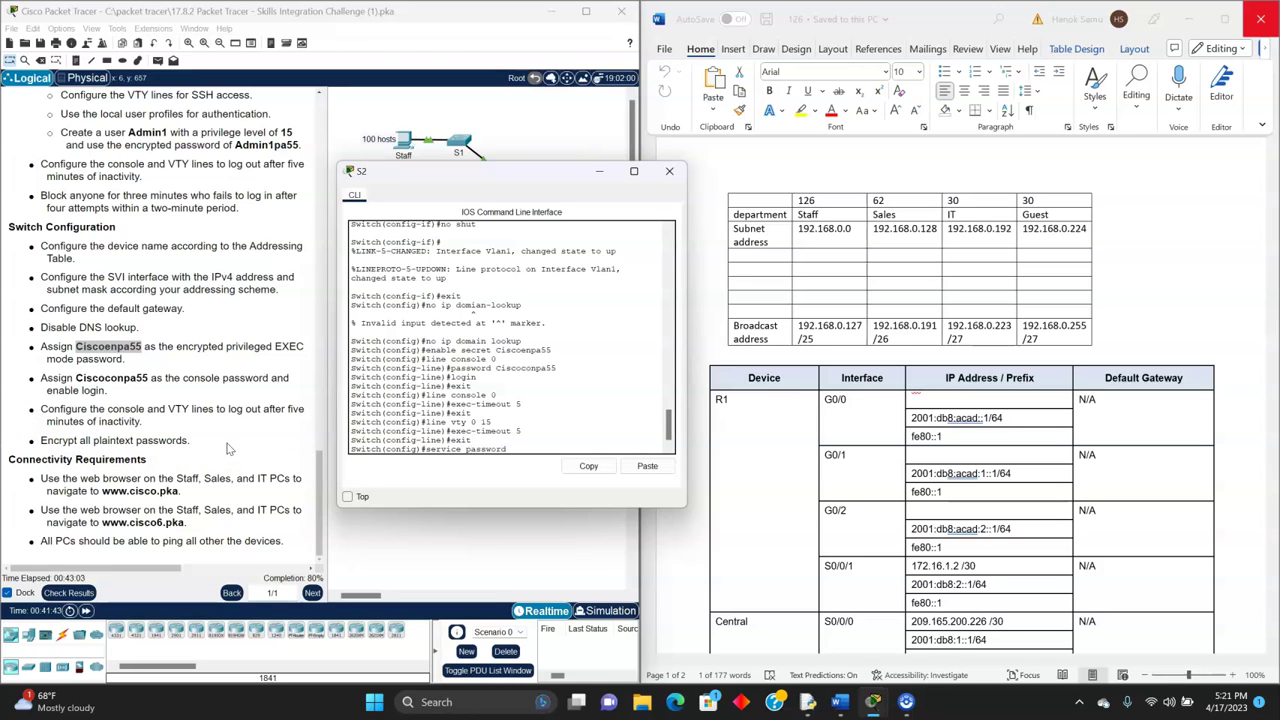
{"action": "type", "text": "-encryption"}
{"action": "key", "text": "Return"}
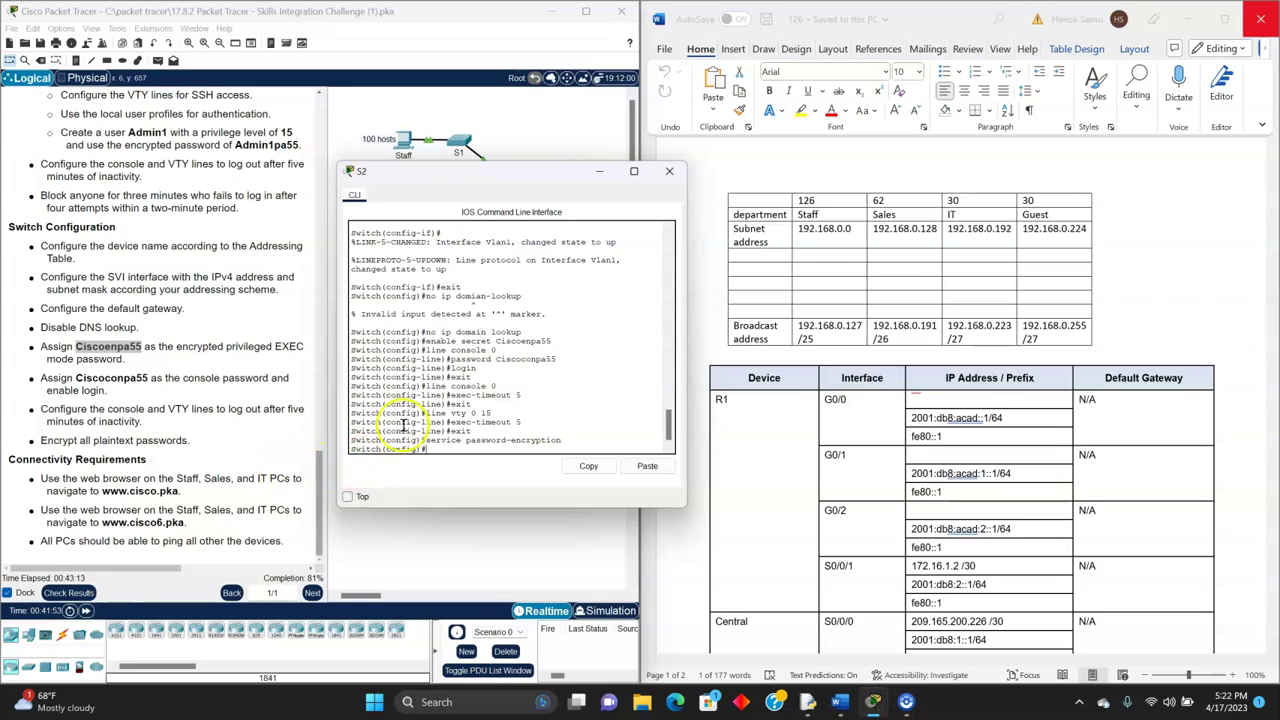
{"action": "left_click_drag", "start_coordinate": [466, 172], "coordinate": [456, 148]}
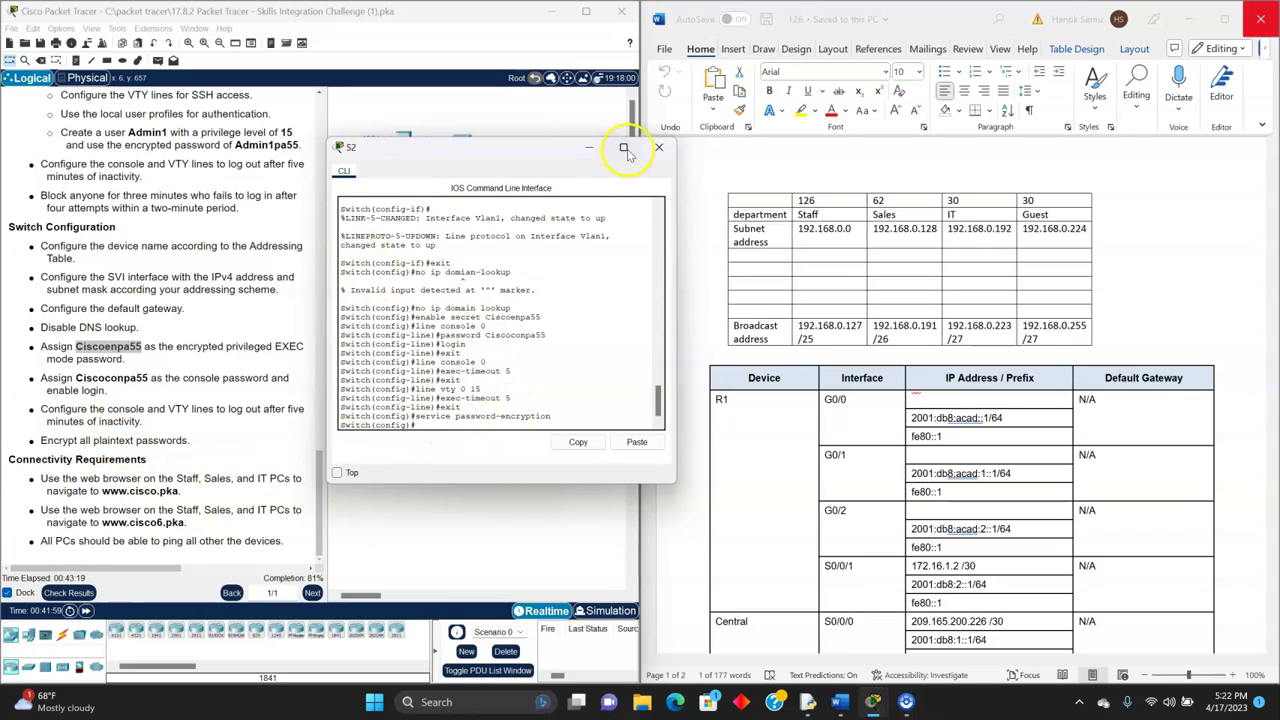
- Close S2's window, open switch S3, and enter global configuration mode
{"action": "left_click", "coordinate": [657, 148]}
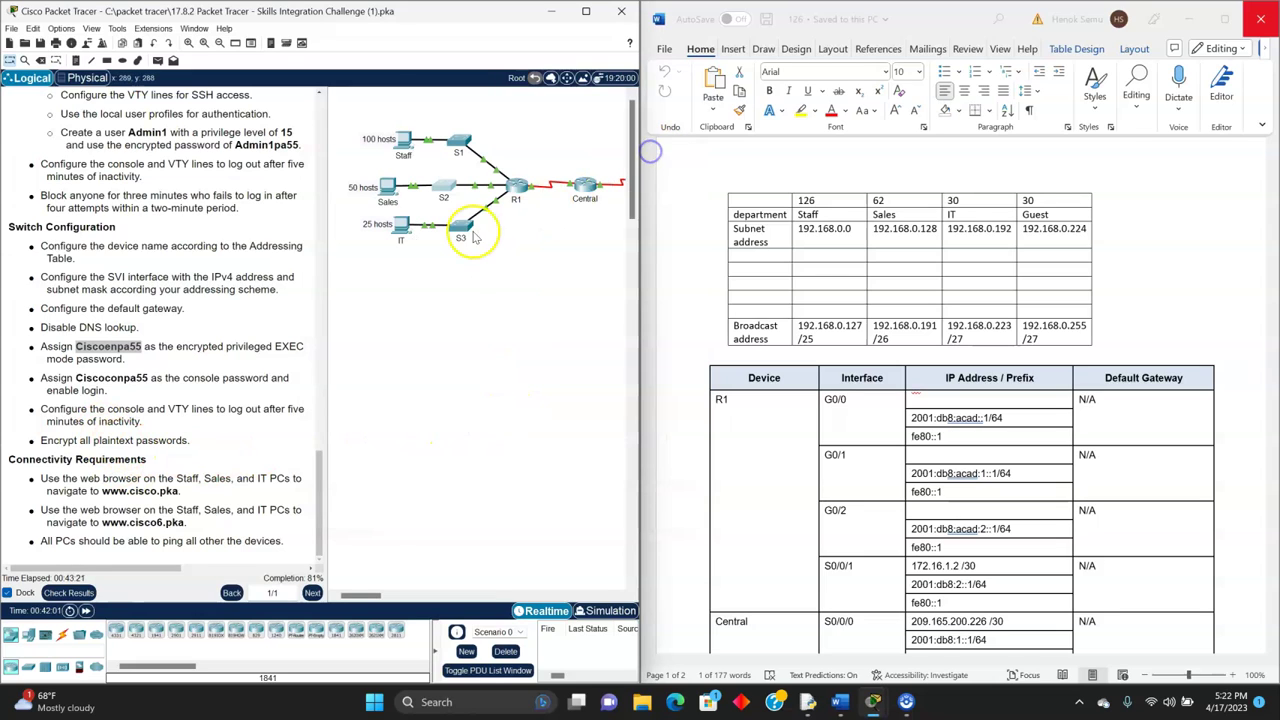
{"action": "left_click", "coordinate": [465, 228]}
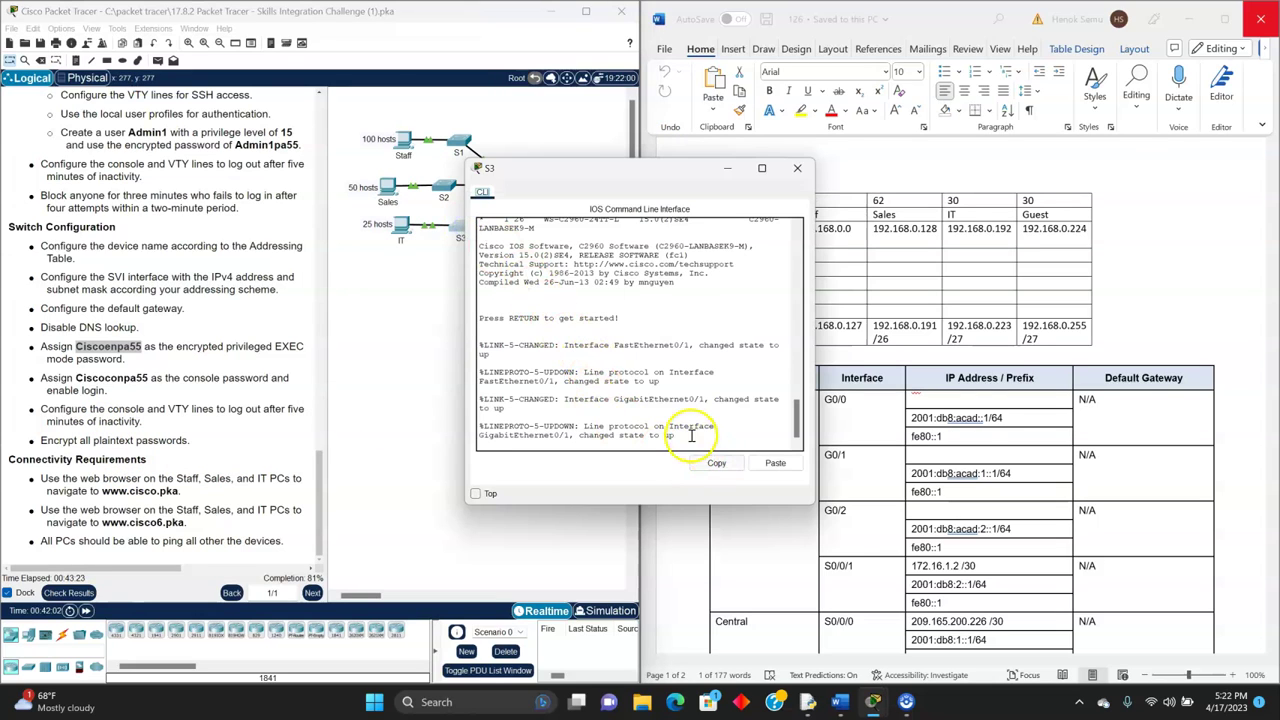
{"action": "key", "text": "Return"}
{"action": "type", "text": "enable"}
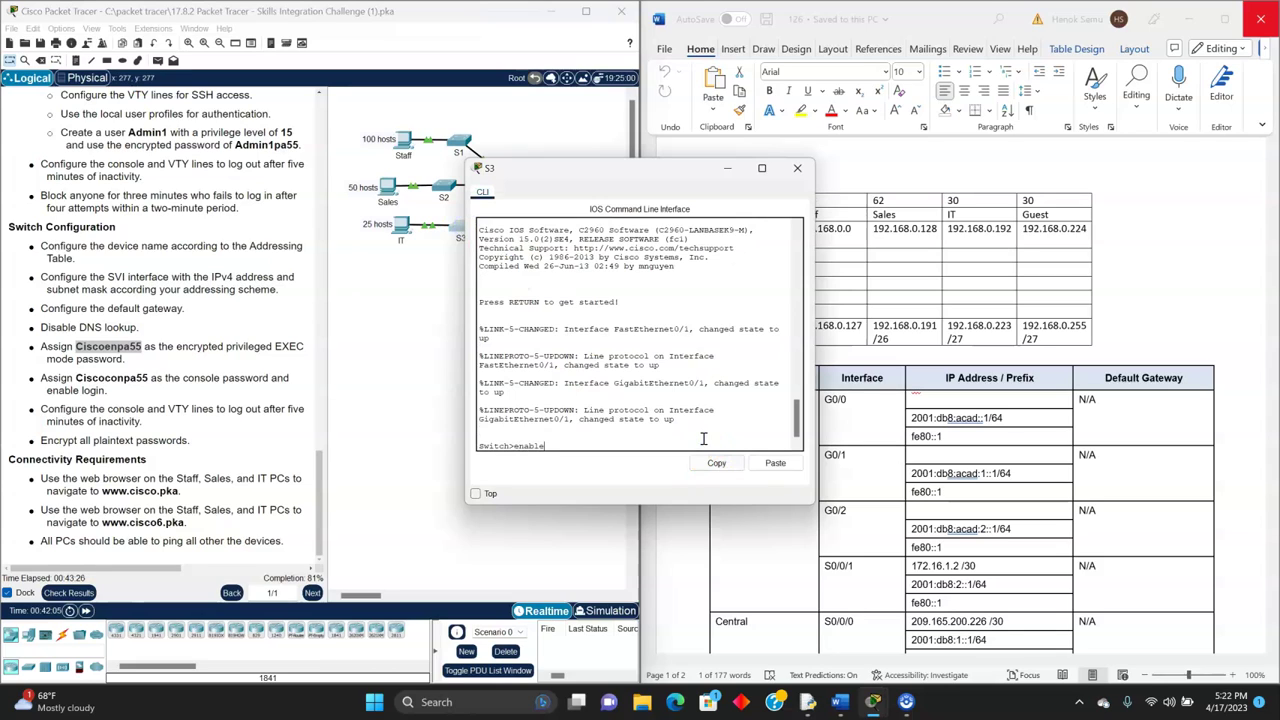
{"action": "key", "text": "Return"}
{"action": "type", "text": "co"}
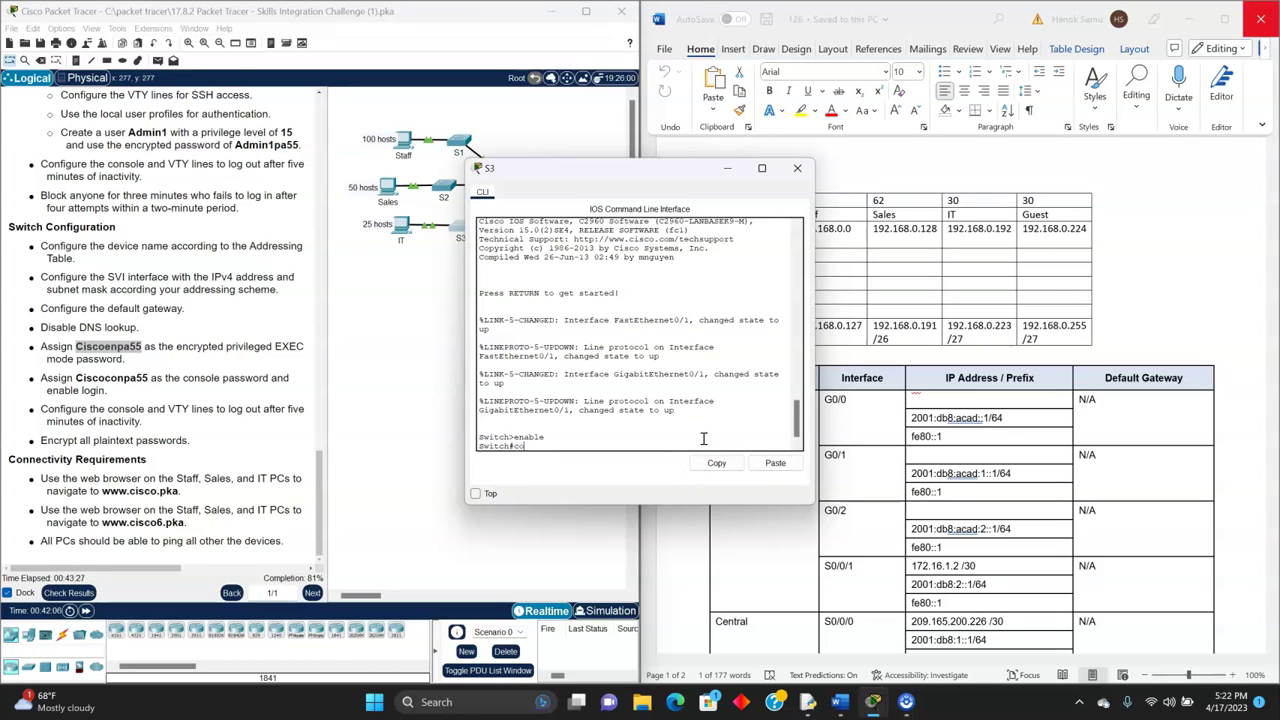
{"action": "type", "text": "nf t"}
{"action": "key", "text": "Return"}
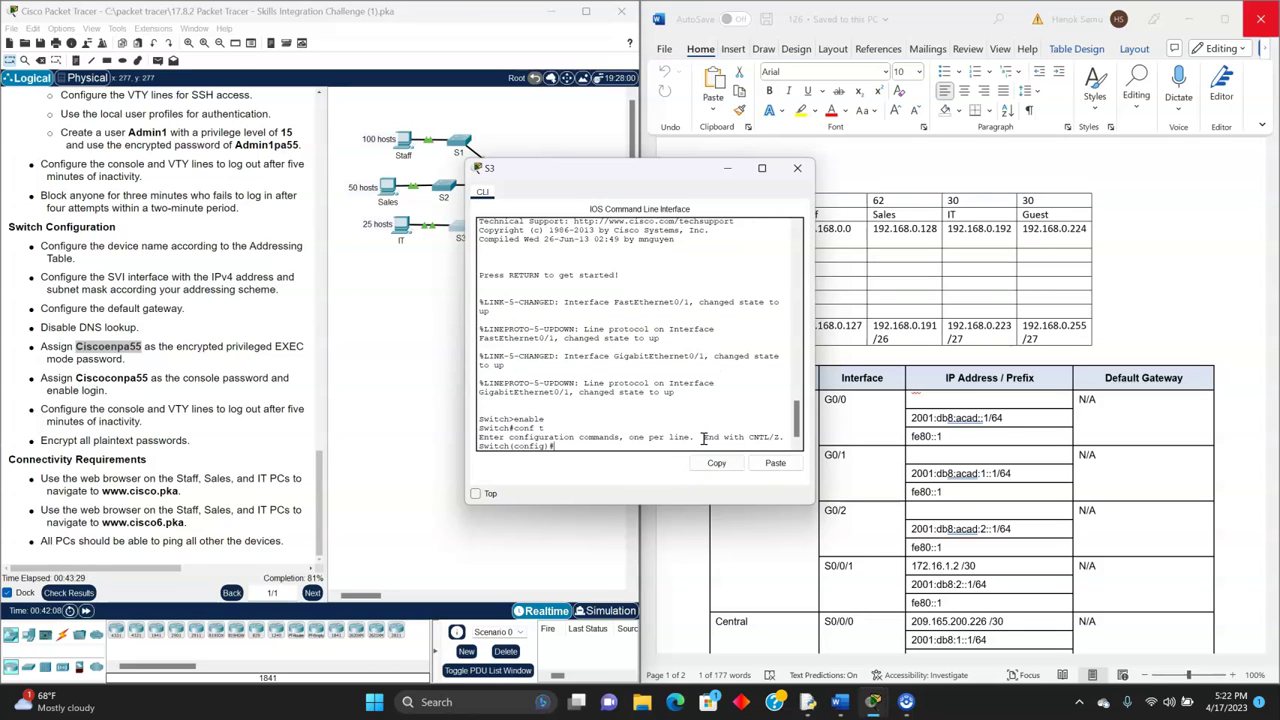
- Set S3's default gateway to 192.168.0.193 and enter interface Vlan1
{"action": "left_click_drag", "start_coordinate": [626, 168], "coordinate": [497, 174]}
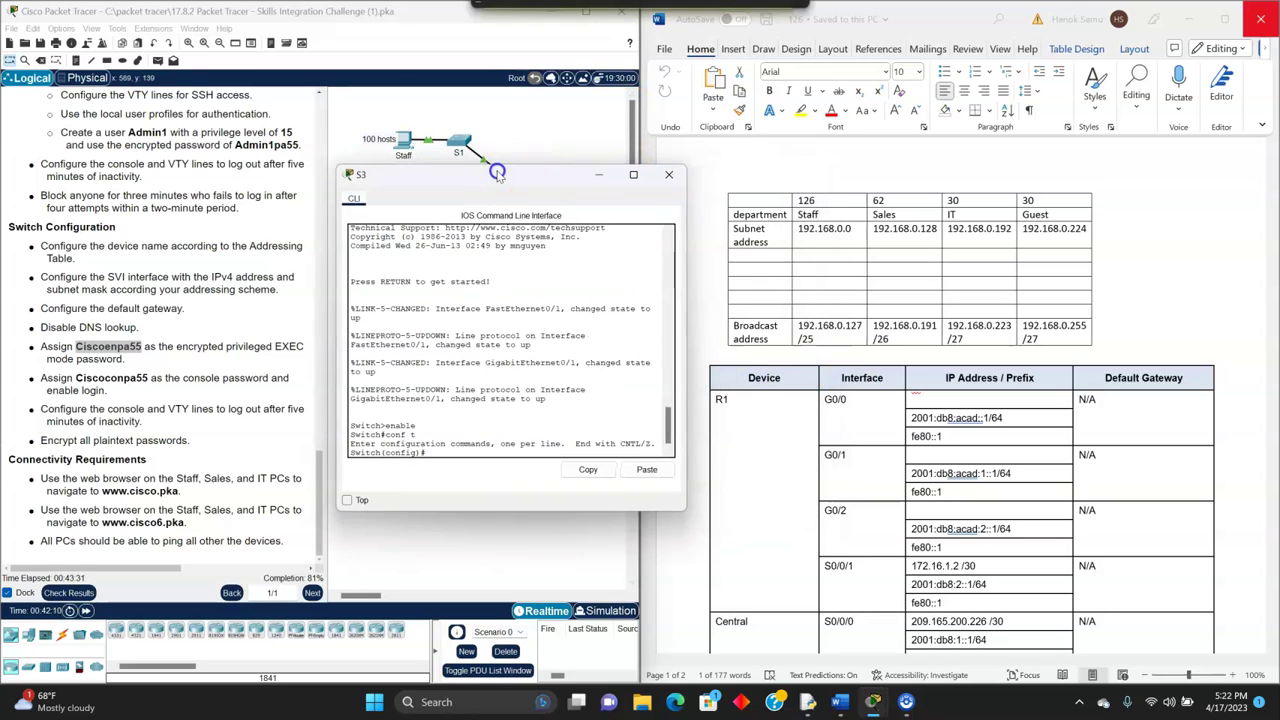
{"action": "type", "text": "ip default"}
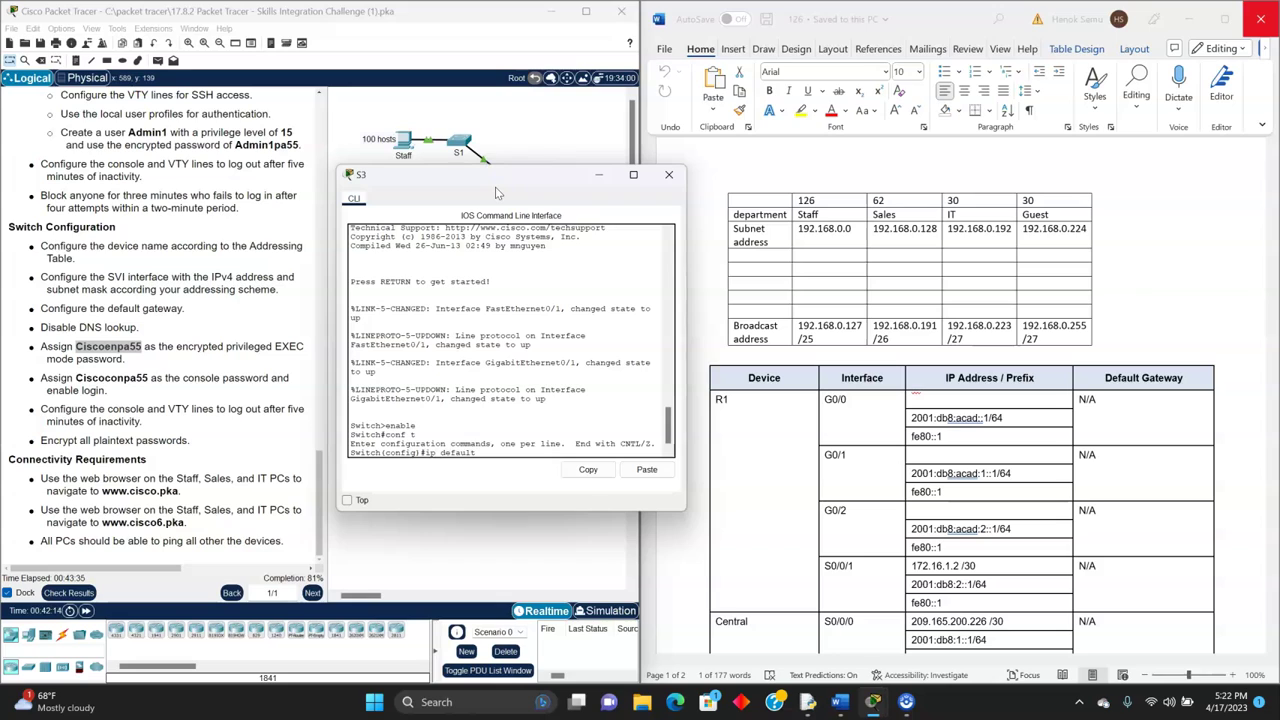
{"action": "type", "text": "-gateway"}
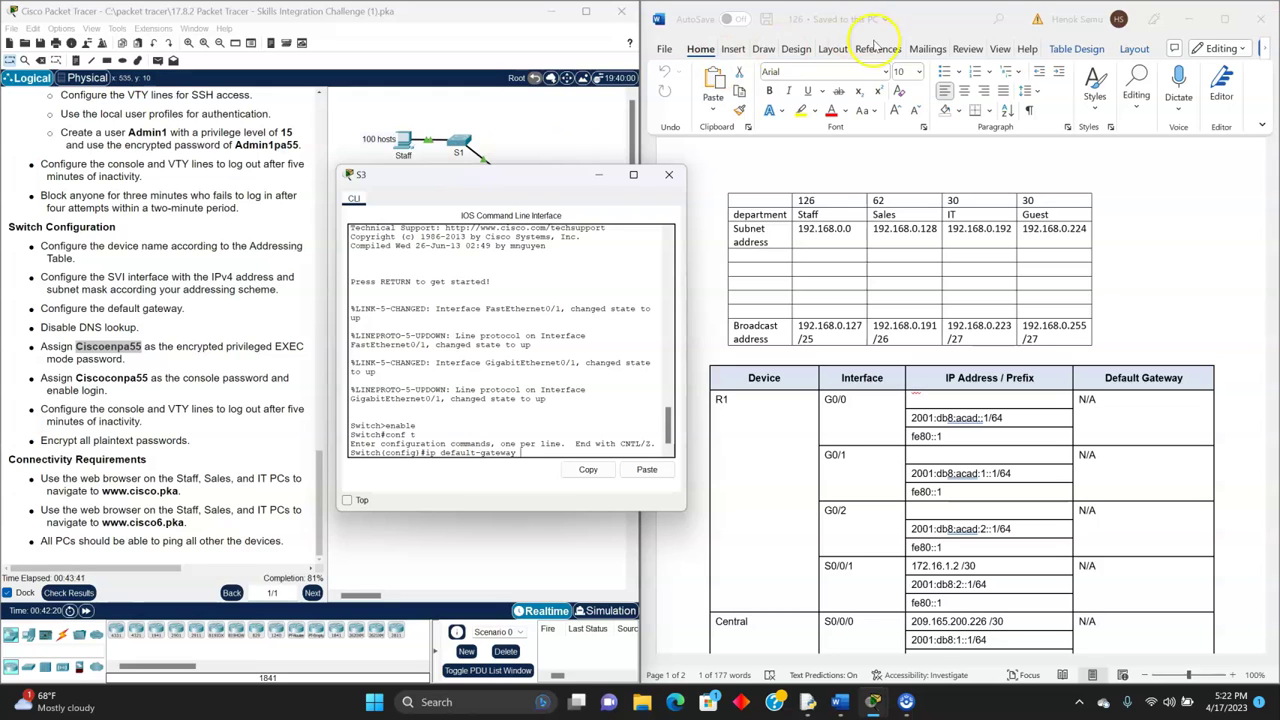
{"action": "type", "text": " 19"}
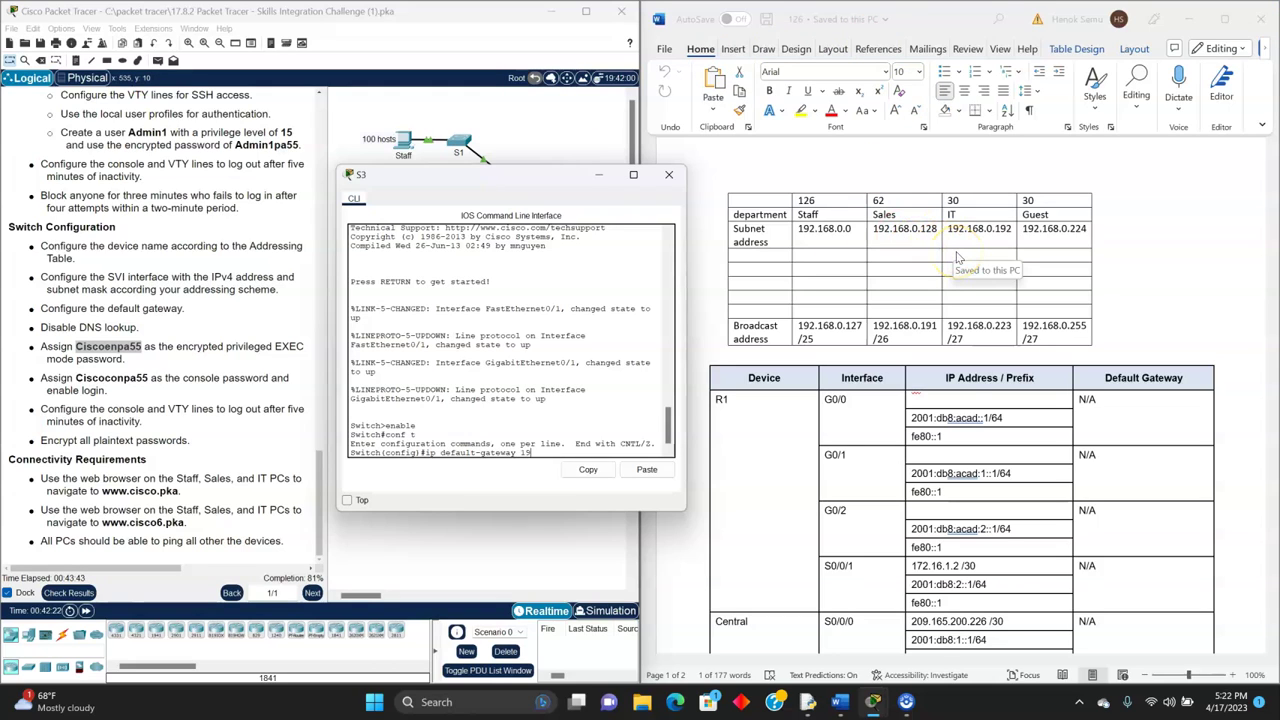
{"action": "type", "text": "2.168.0.193"}
{"action": "mouse_move", "coordinate": [552, 176]}
{"action": "left_mouse_down"}
{"action": "mouse_move", "coordinate": [543, 196]}
{"action": "mouse_move", "coordinate": [539, 158]}
{"action": "left_mouse_up"}
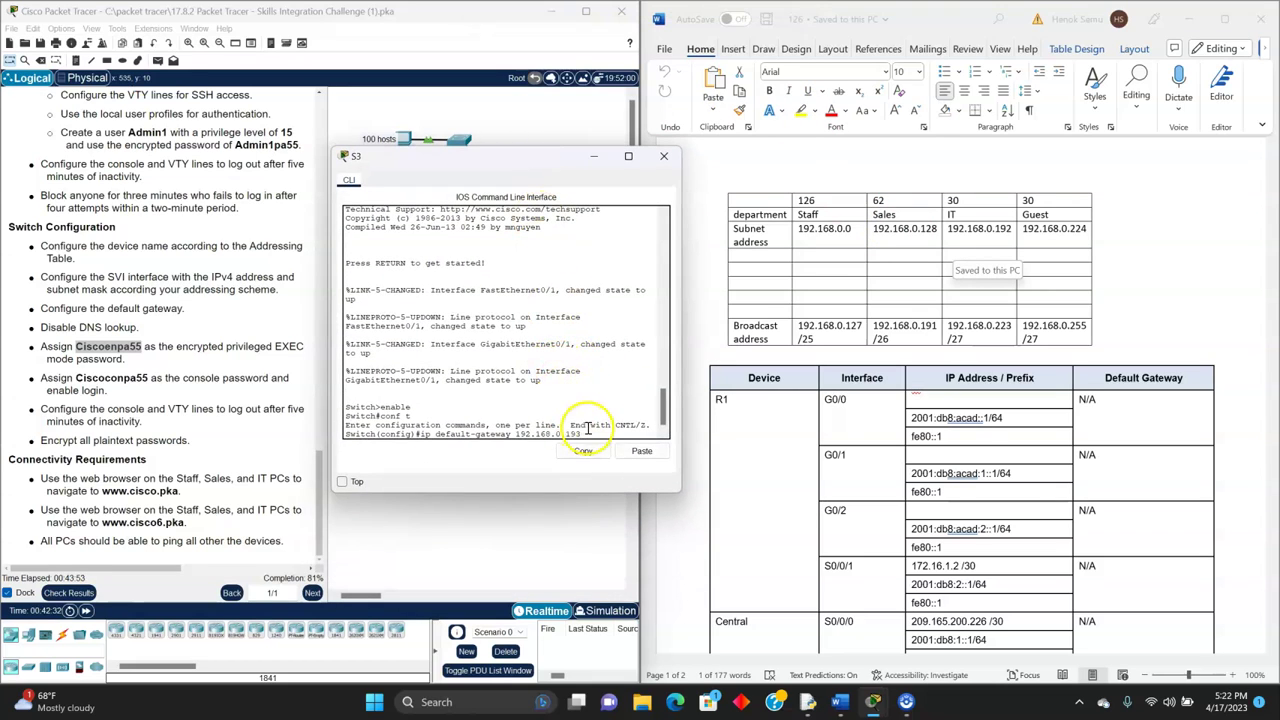
{"action": "key", "text": "Return"}
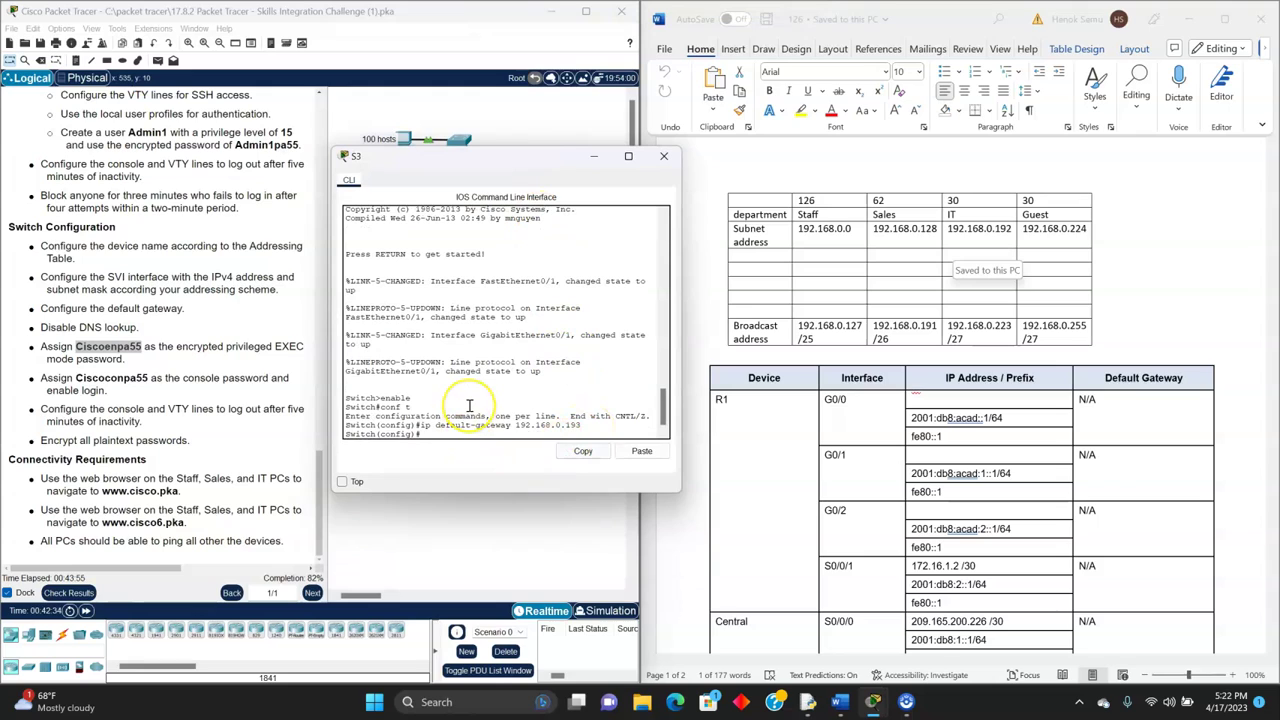
{"action": "type", "text": "int vlan1"}
{"action": "key", "text": "Return"}
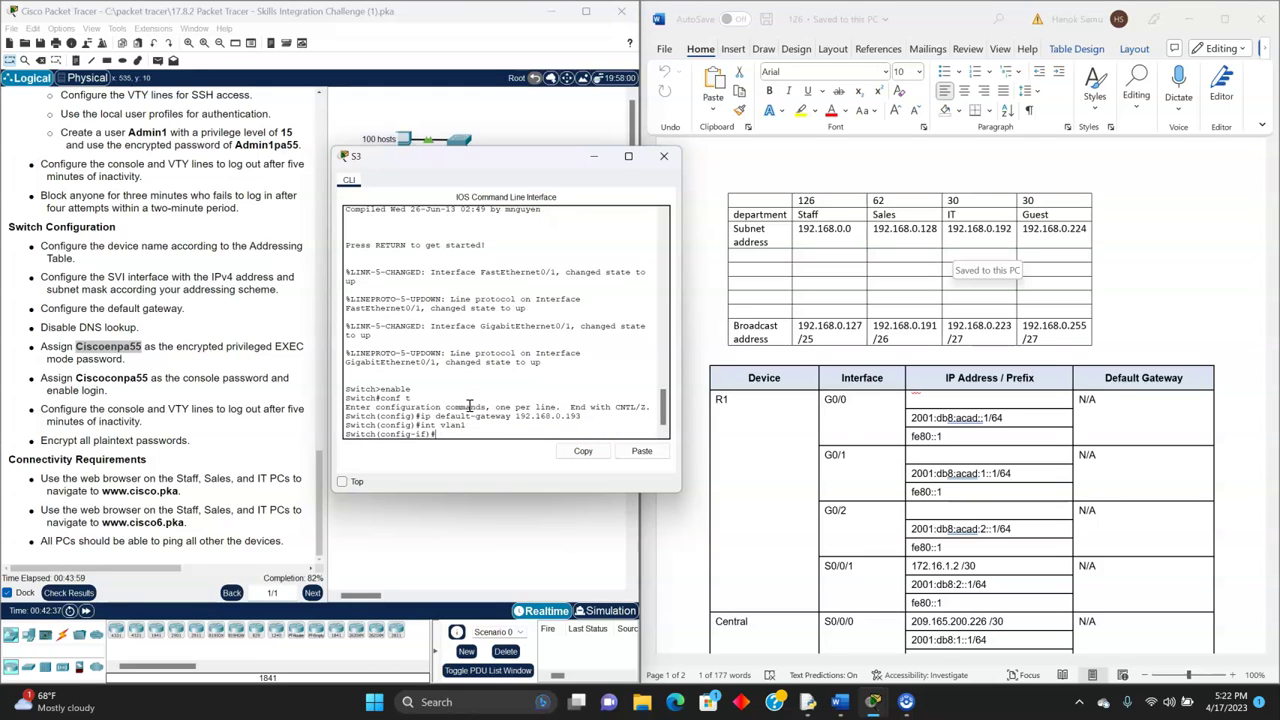
- Assign S3's Vlan1 the address 192.168.0.194 255.255.255.224
{"action": "scroll", "coordinate": [900, 540], "scroll_direction": "down", "scroll_amount": 2}
{"action": "left_click", "coordinate": [955, 506]}
{"action": "scroll", "coordinate": [957, 511], "scroll_direction": "down", "scroll_amount": 2}
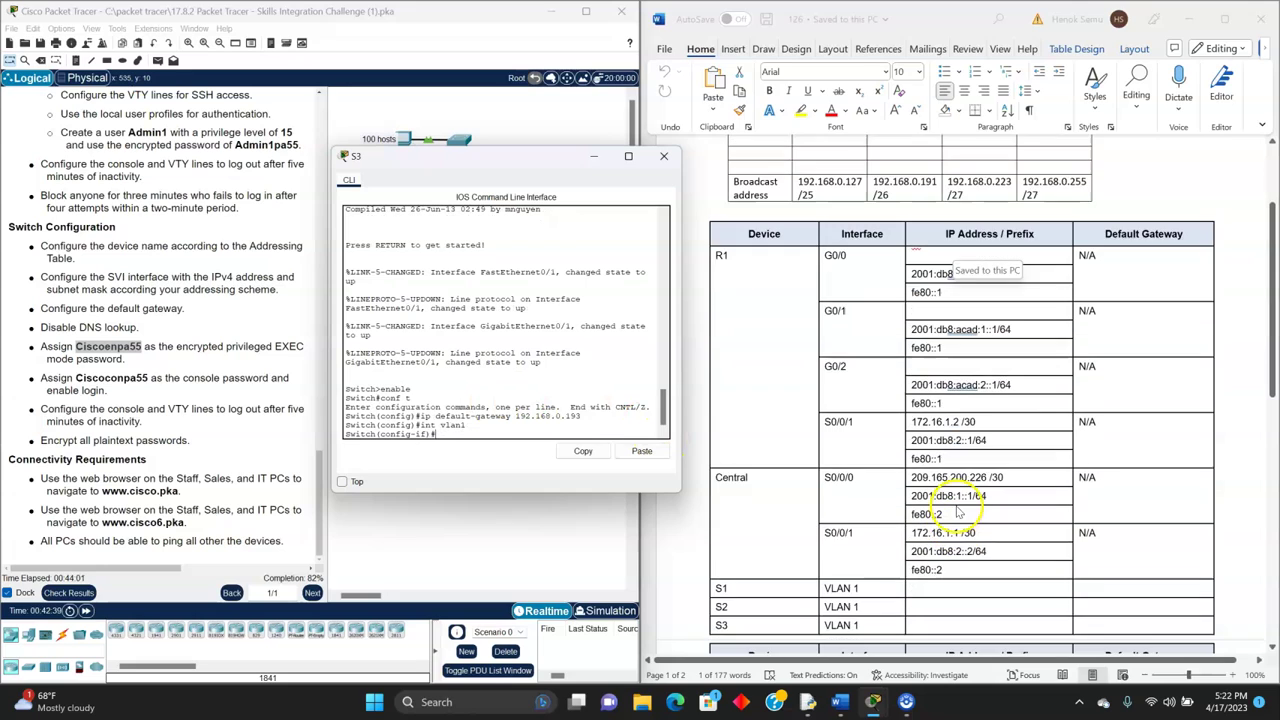
{"action": "scroll", "coordinate": [930, 540], "scroll_direction": "down", "scroll_amount": 1}
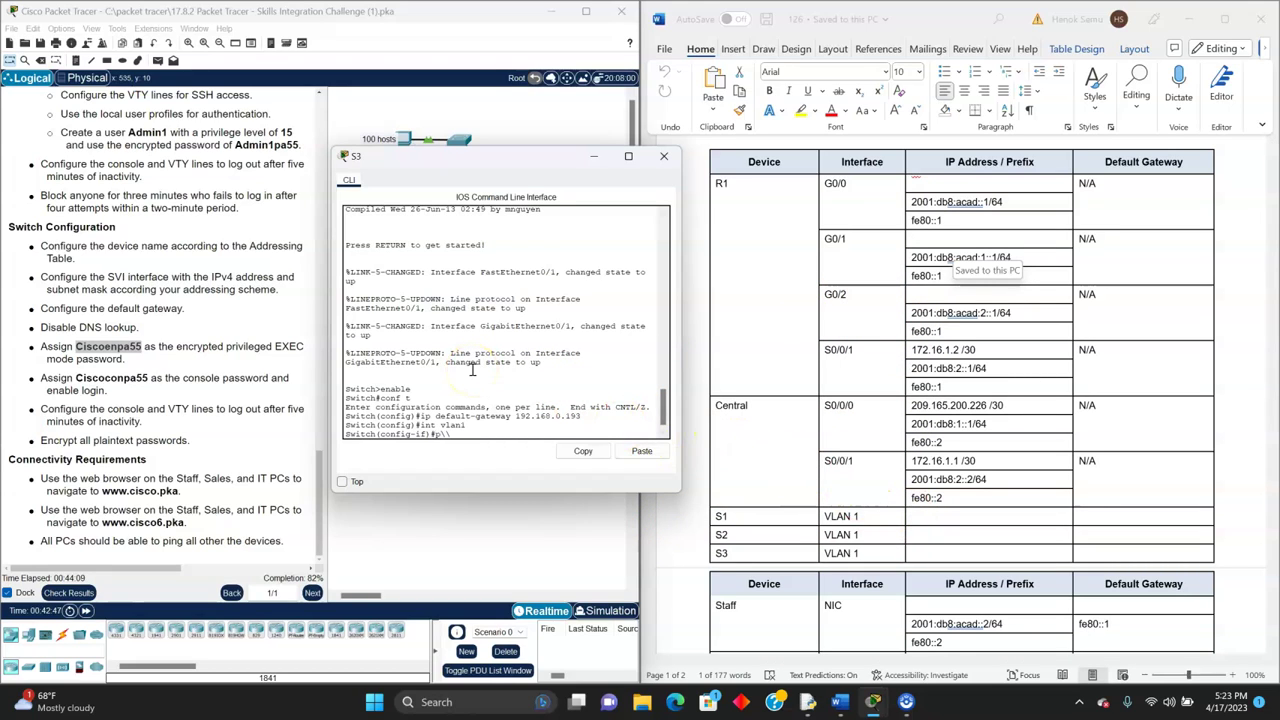
{"action": "key", "text": "BackSpace"}
{"action": "key", "text": "BackSpace"}
{"action": "key", "text": "BackSpace"}
{"action": "type", "text": "ip af"}
{"action": "key", "text": "BackSpace"}
{"action": "key", "text": "BackSpace"}
{"action": "type", "text": "ip addre"}
{"action": "scroll", "coordinate": [1034, 243], "scroll_direction": "up", "scroll_amount": 5}
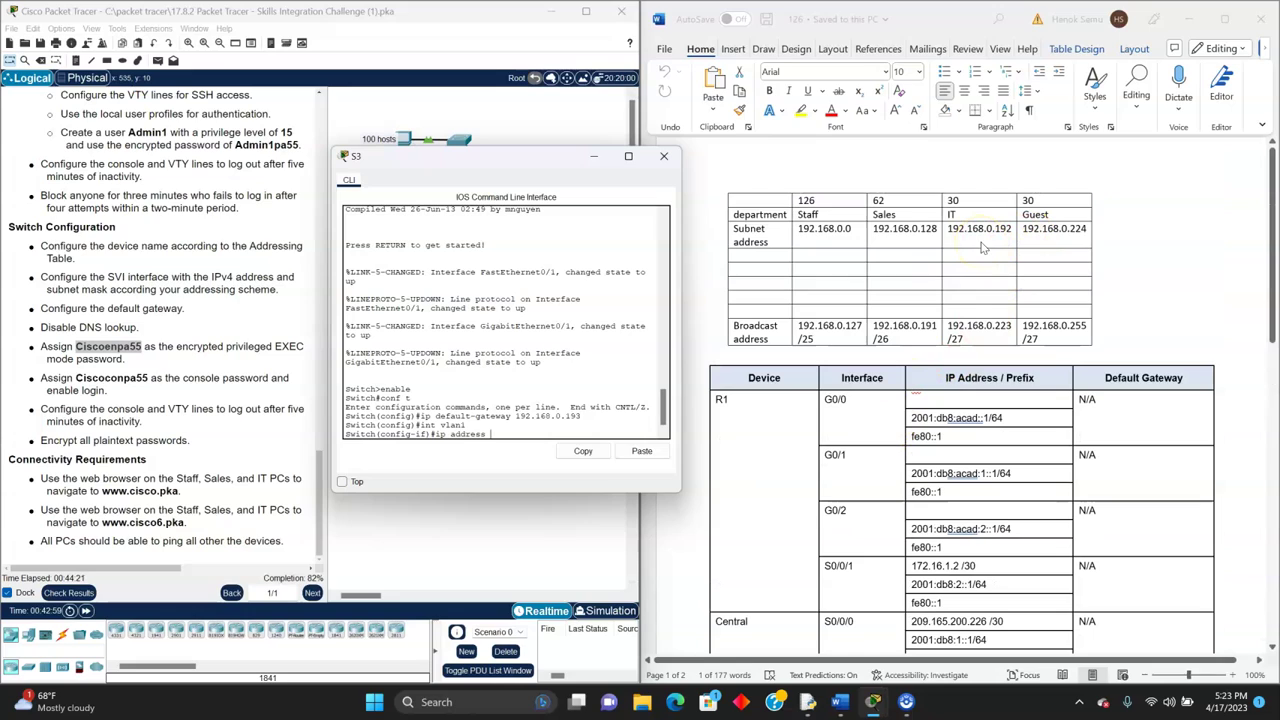
{"action": "type", "text": "192.168.0.194"}
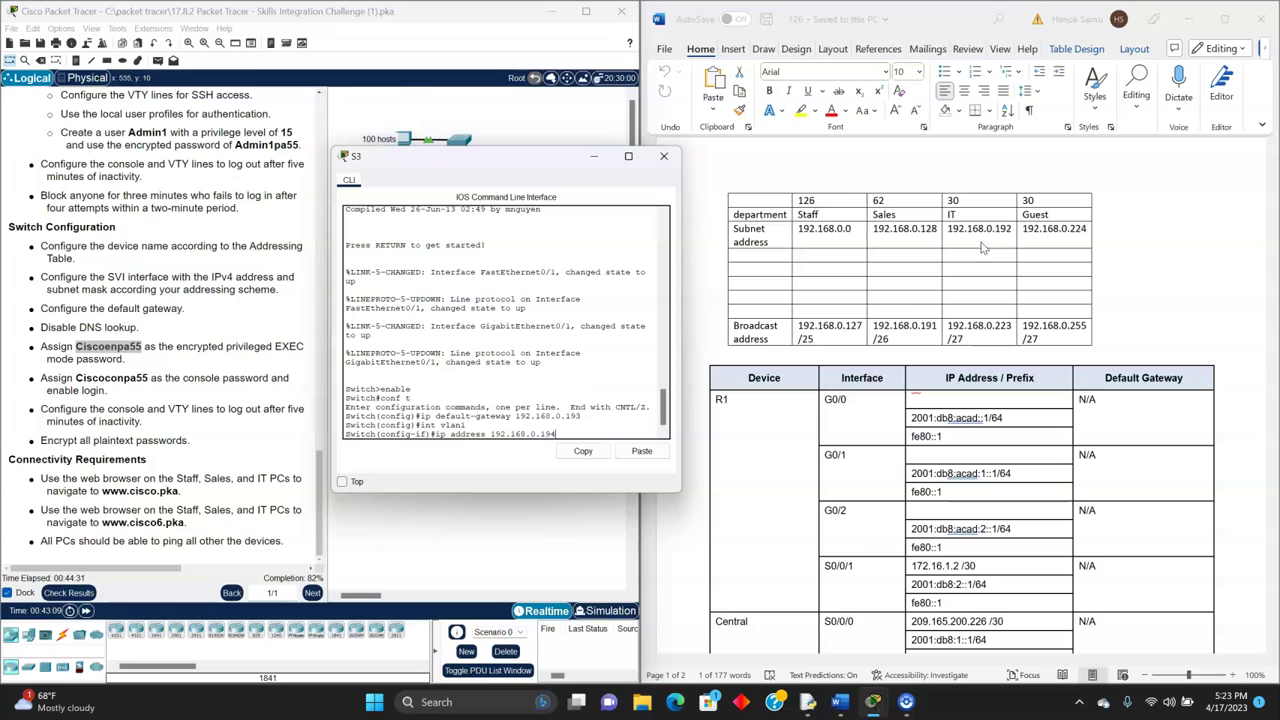
{"action": "type", "text": " 255.255.255.224"}
{"action": "key", "text": "Return"}
- Bring S3's Vlan1 interface up with no shut and exit it
{"action": "type", "text": "no shu"}
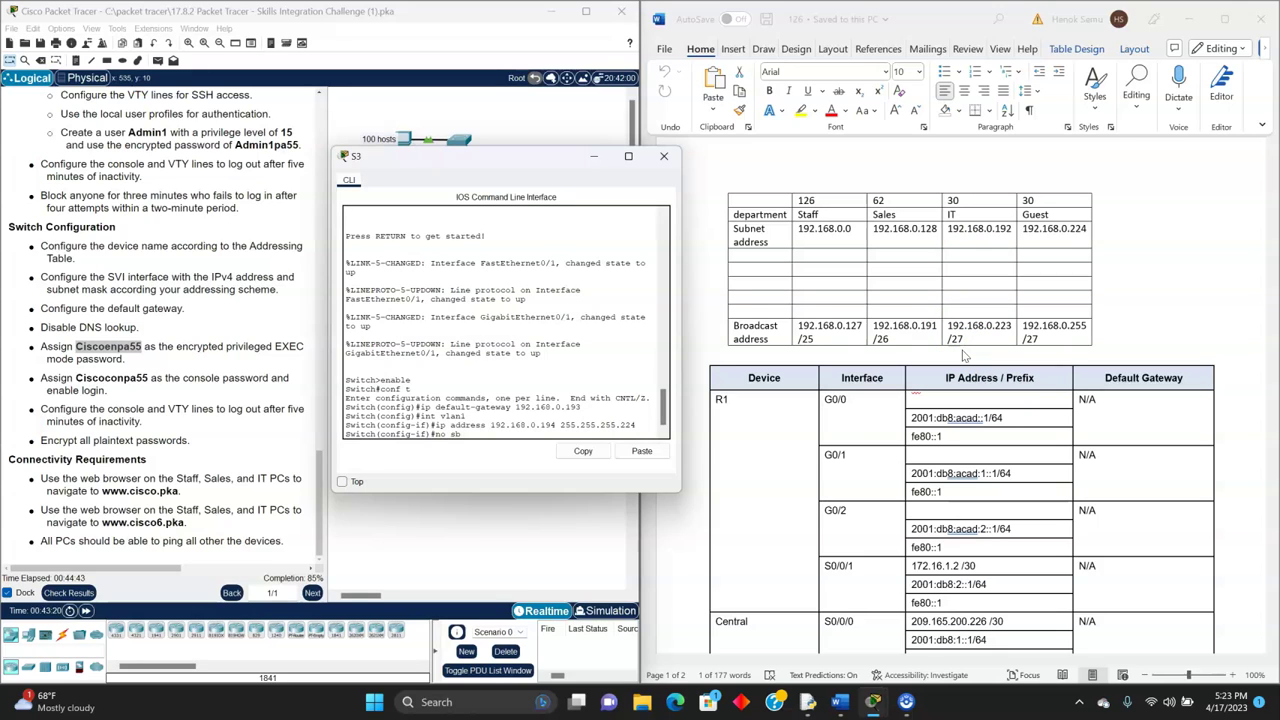
{"action": "type", "text": "t"}
{"action": "key", "text": "Return"}
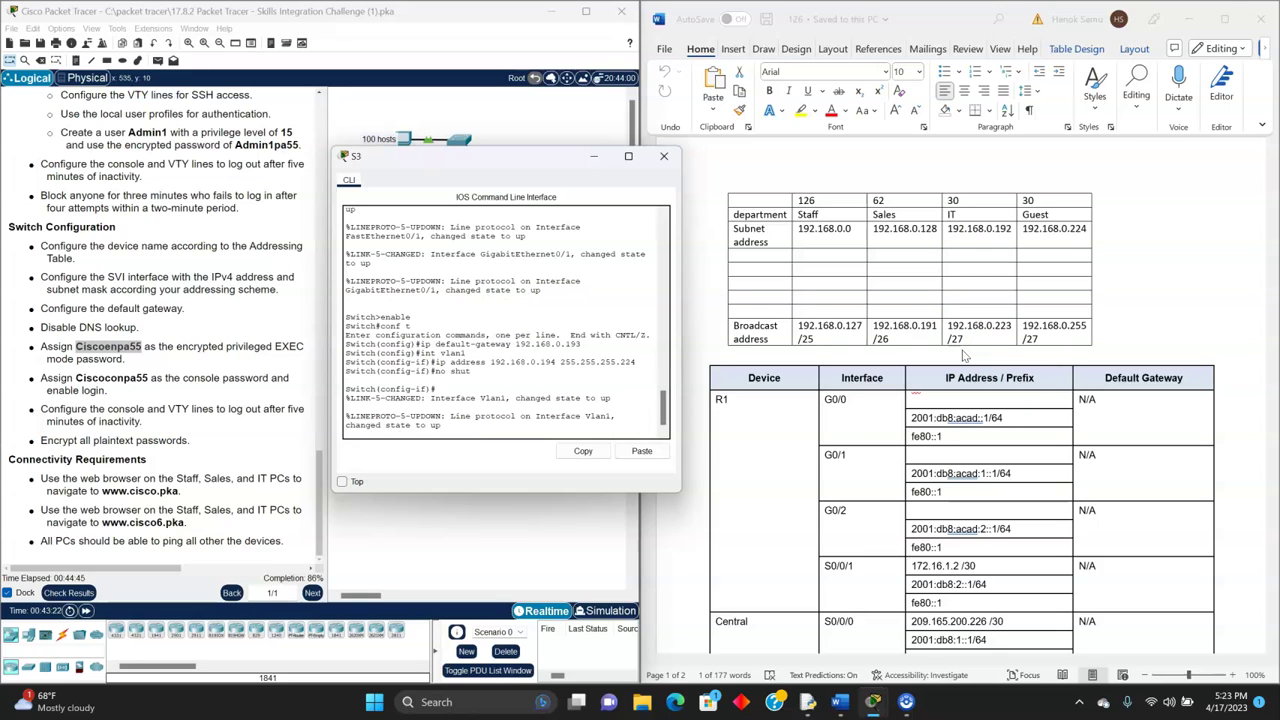
{"action": "key", "text": "Return"}
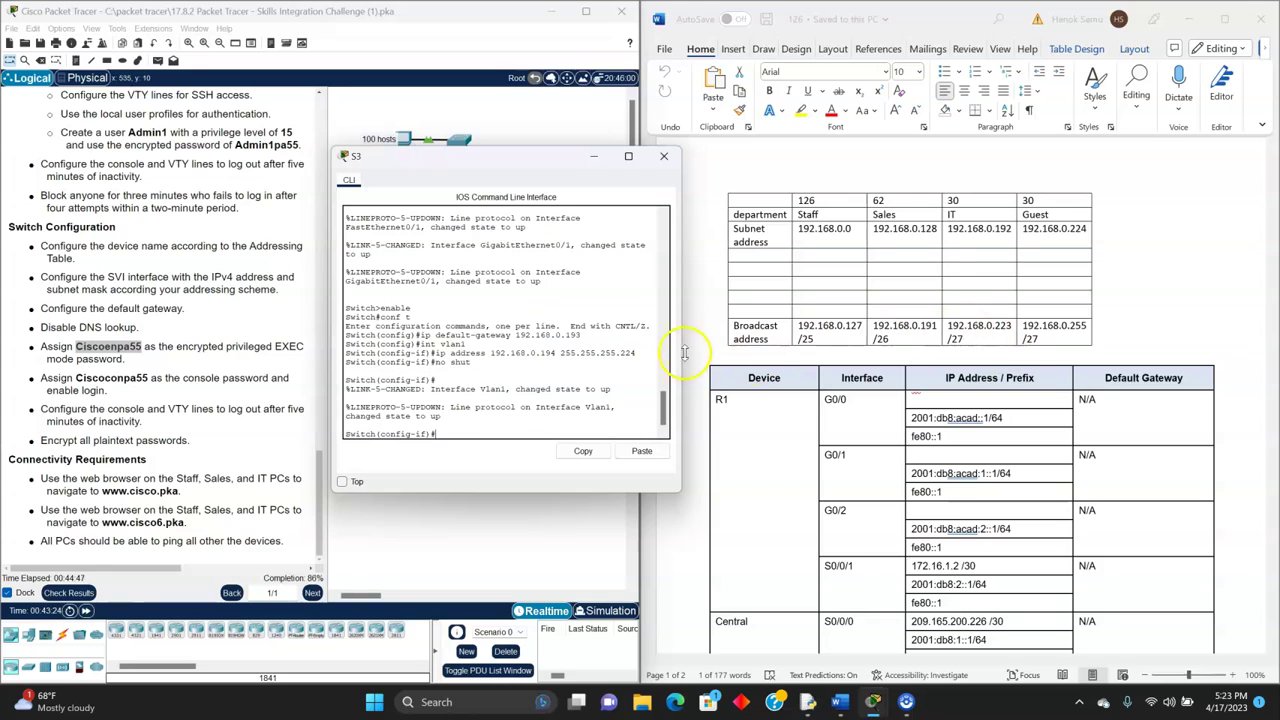
{"action": "type", "text": "exit"}
{"action": "key", "text": "Return"}
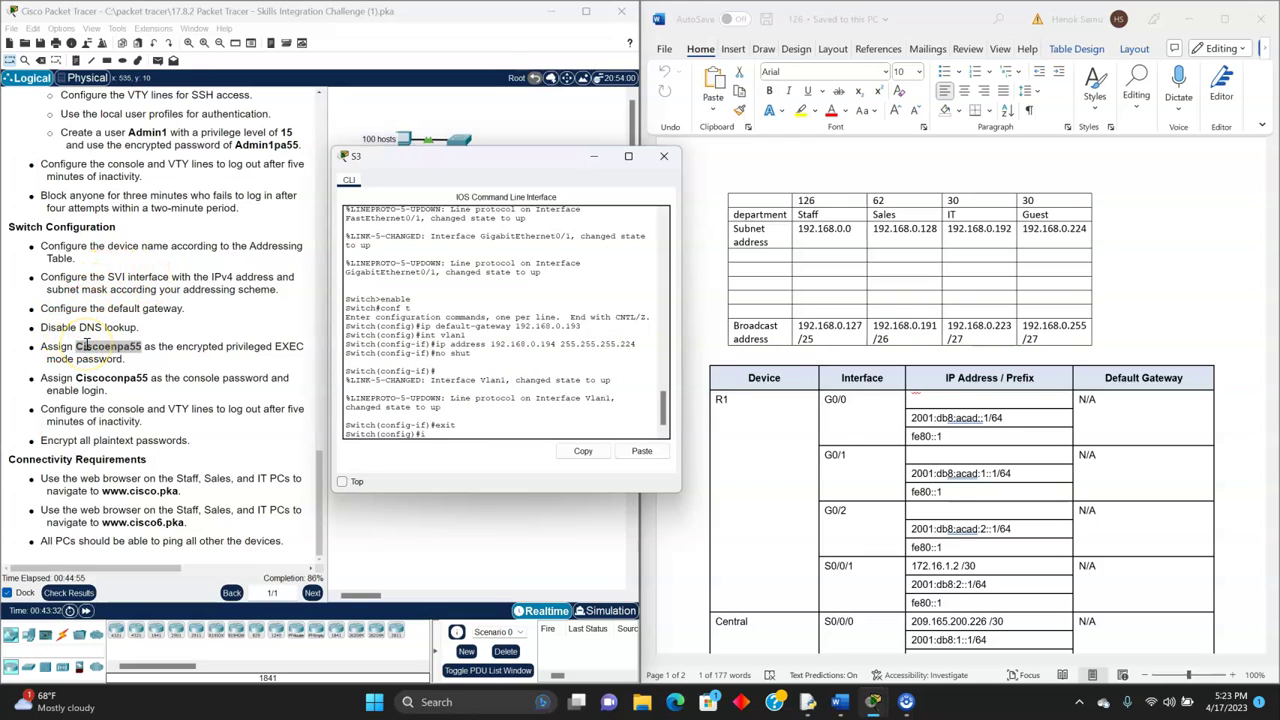
- Disable DNS lookup on S3 and set its encrypted enable secret password
{"action": "type", "text": "domain"}
{"action": "type", "text": "no"}
{"action": "key", "text": "Return"}
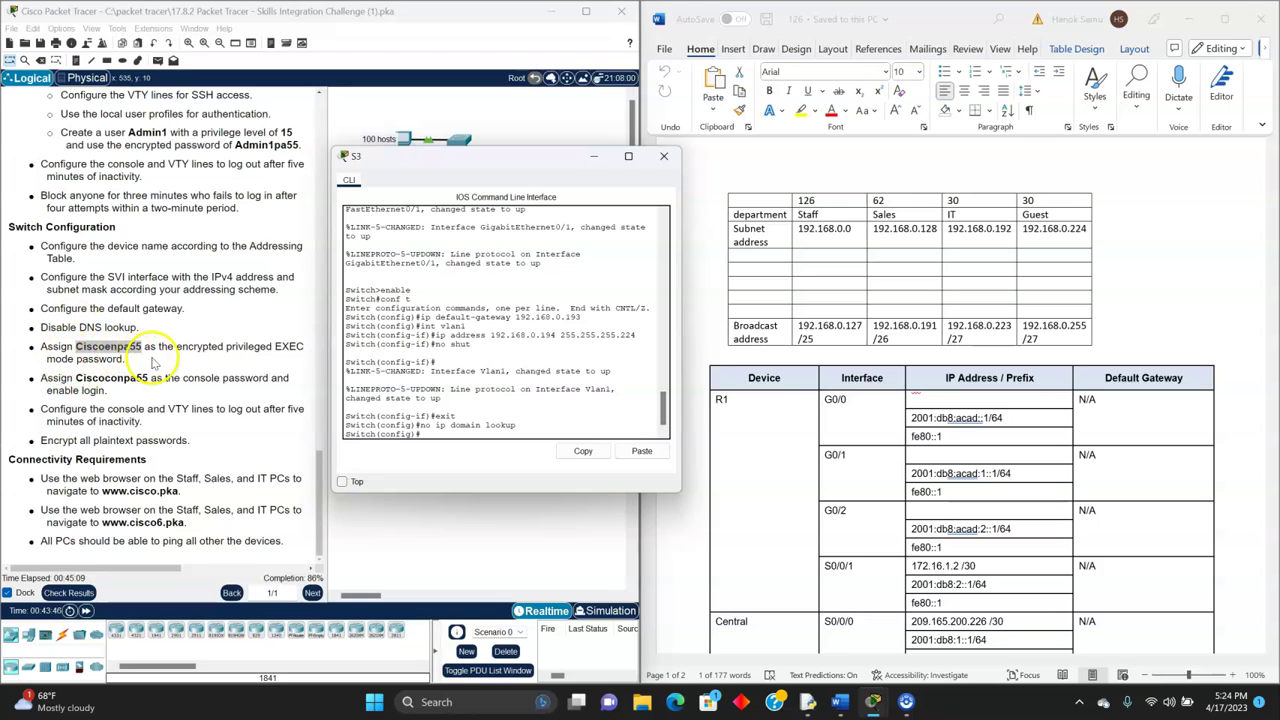
{"action": "type", "text": "enable secret"}
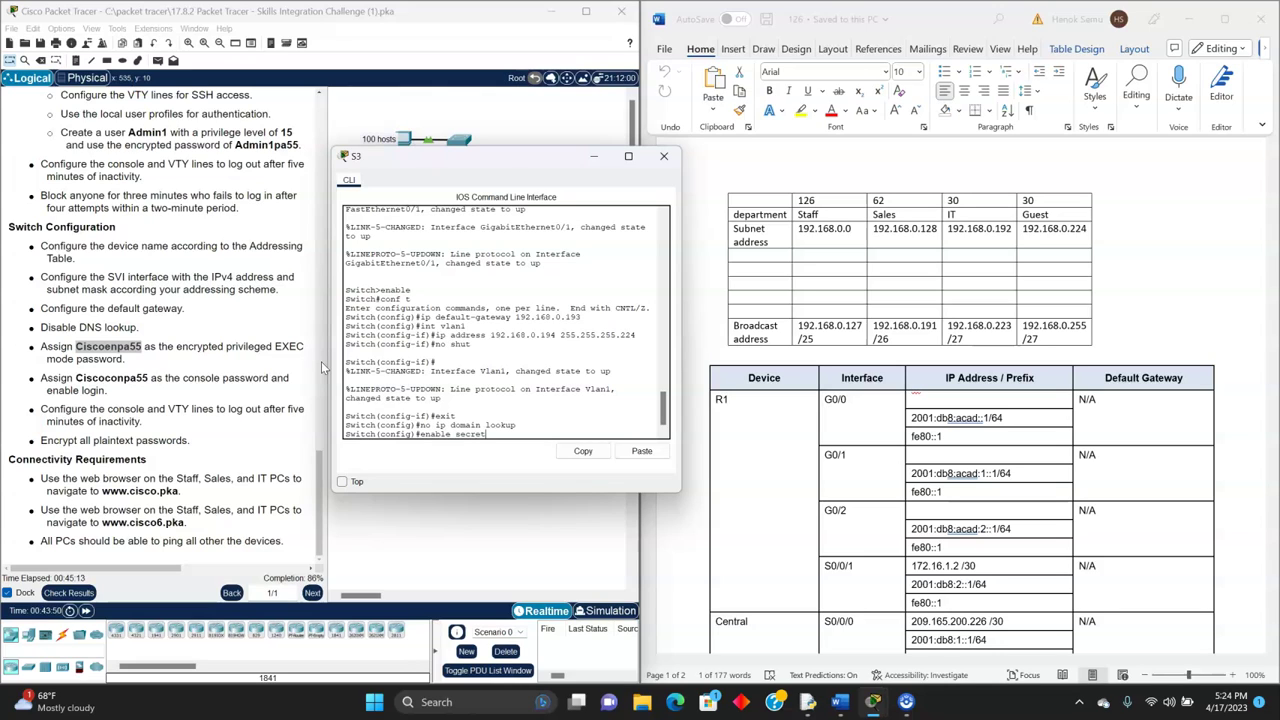
{"action": "type", "text": " Ciscoenpa55"}
{"action": "key", "text": "Return"}
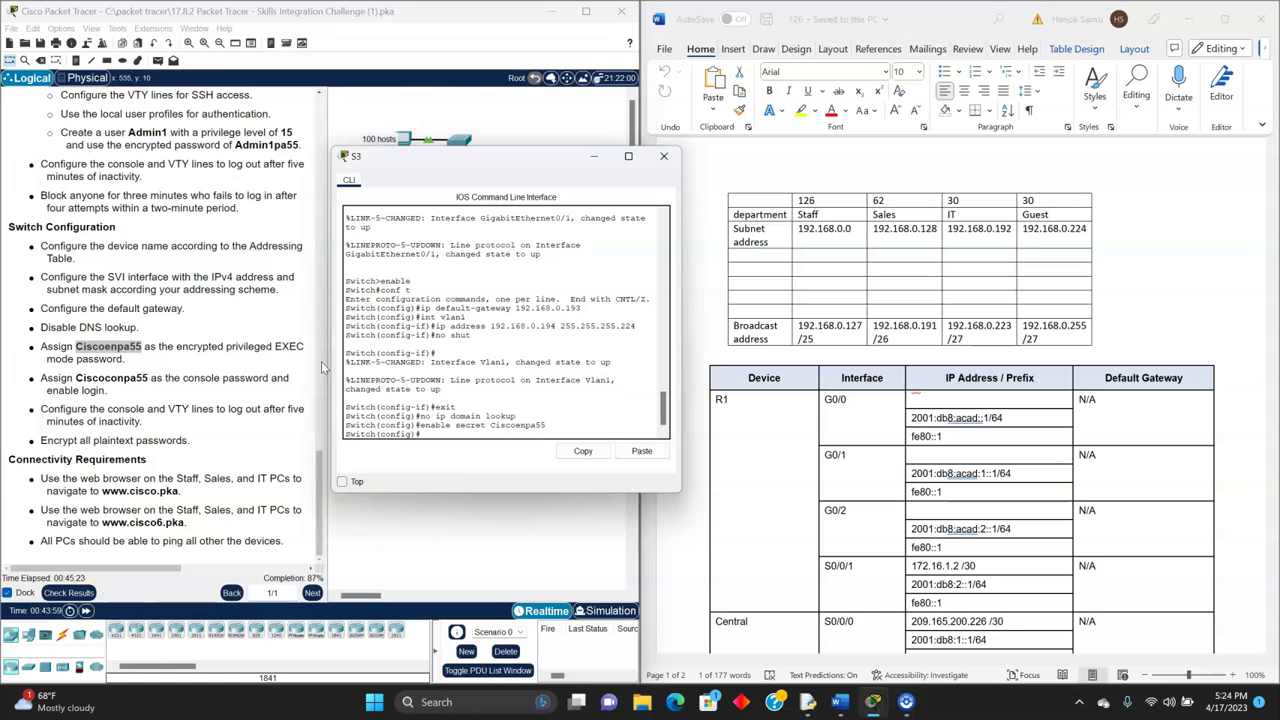
- Give S3's console line 0 the required password with login, then start its exec-timeout
{"action": "type", "text": "line console"}
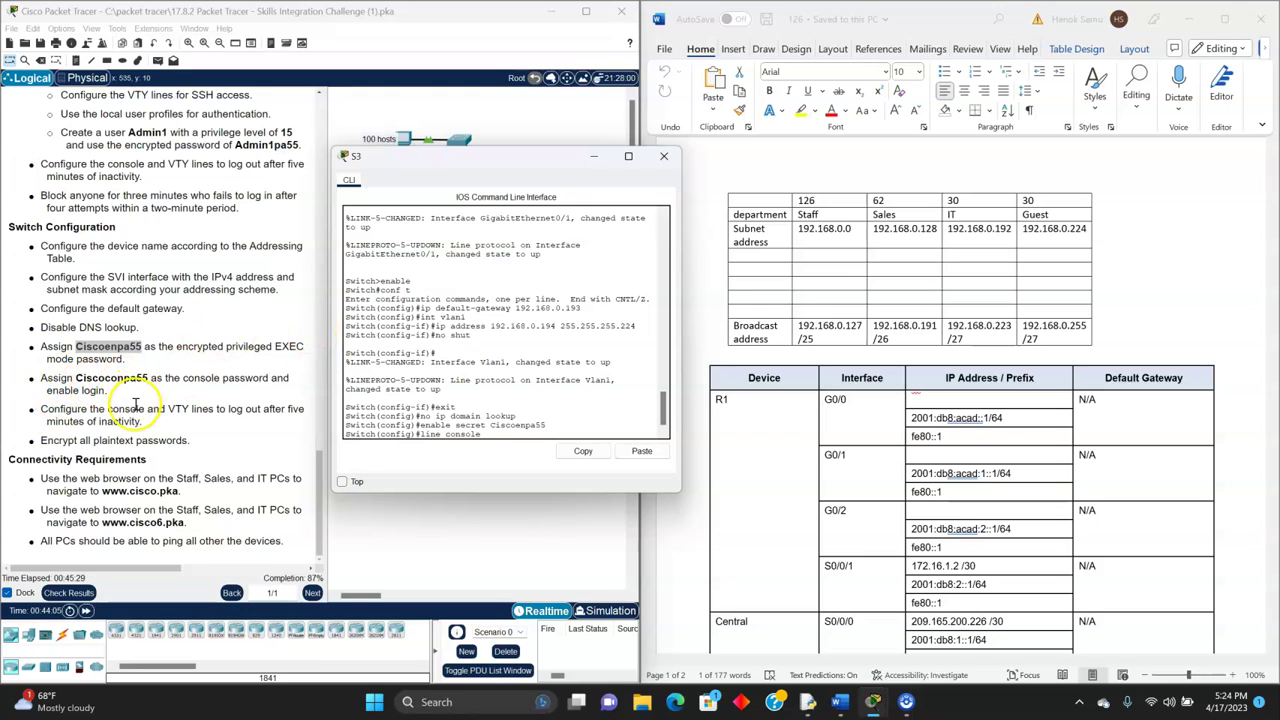
{"action": "type", "text": " 0"}
{"action": "key", "text": "Return"}
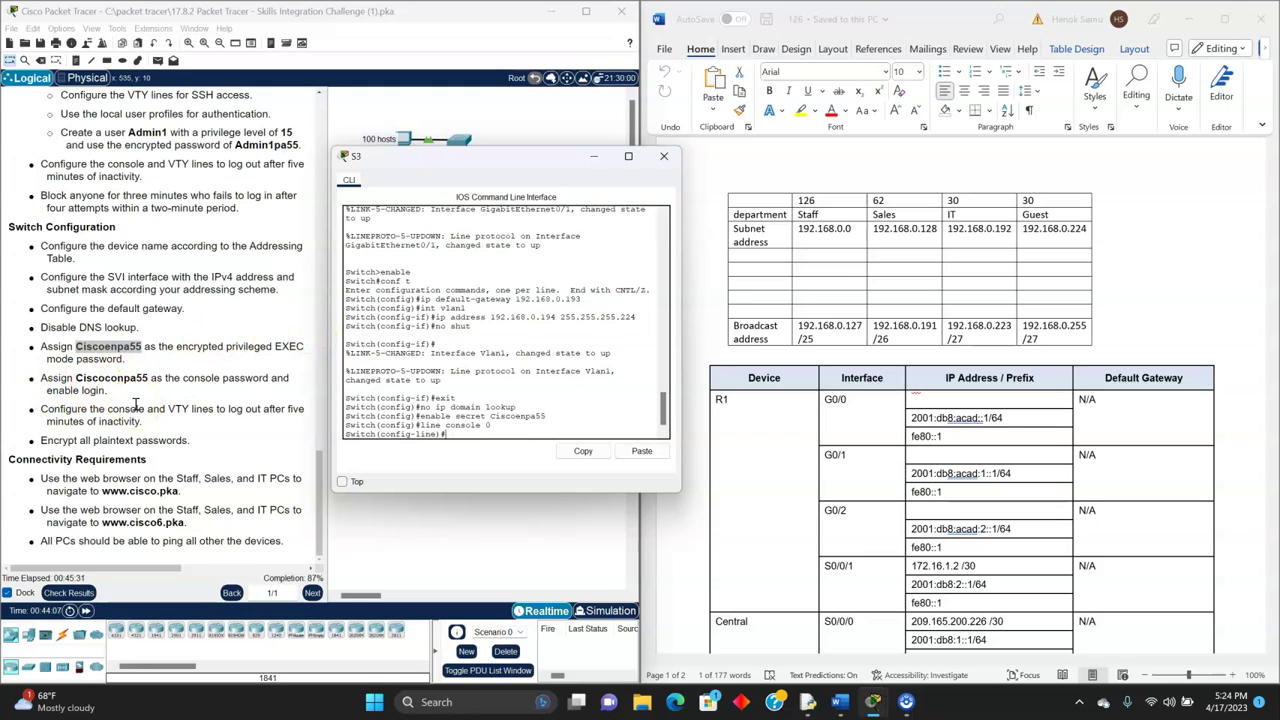
{"action": "type", "text": "password Ciscoconpa55"}
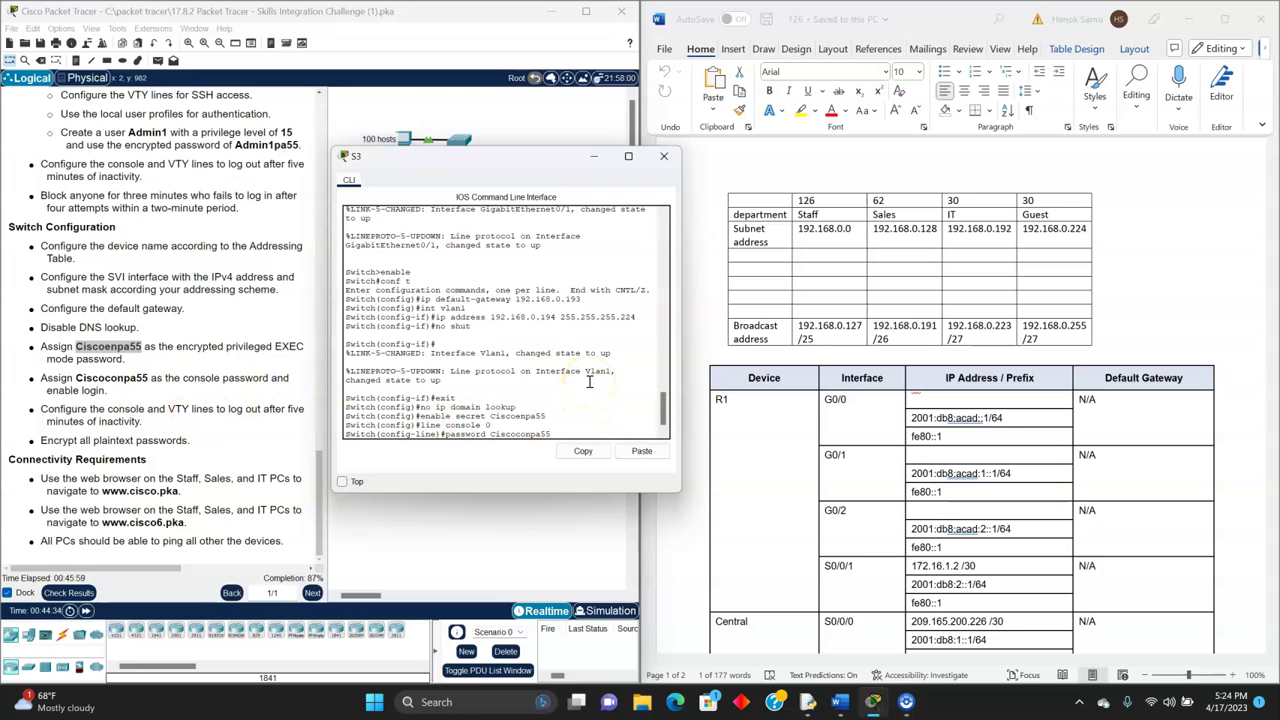
{"action": "key", "text": "Return"}
{"action": "type", "text": "login"}
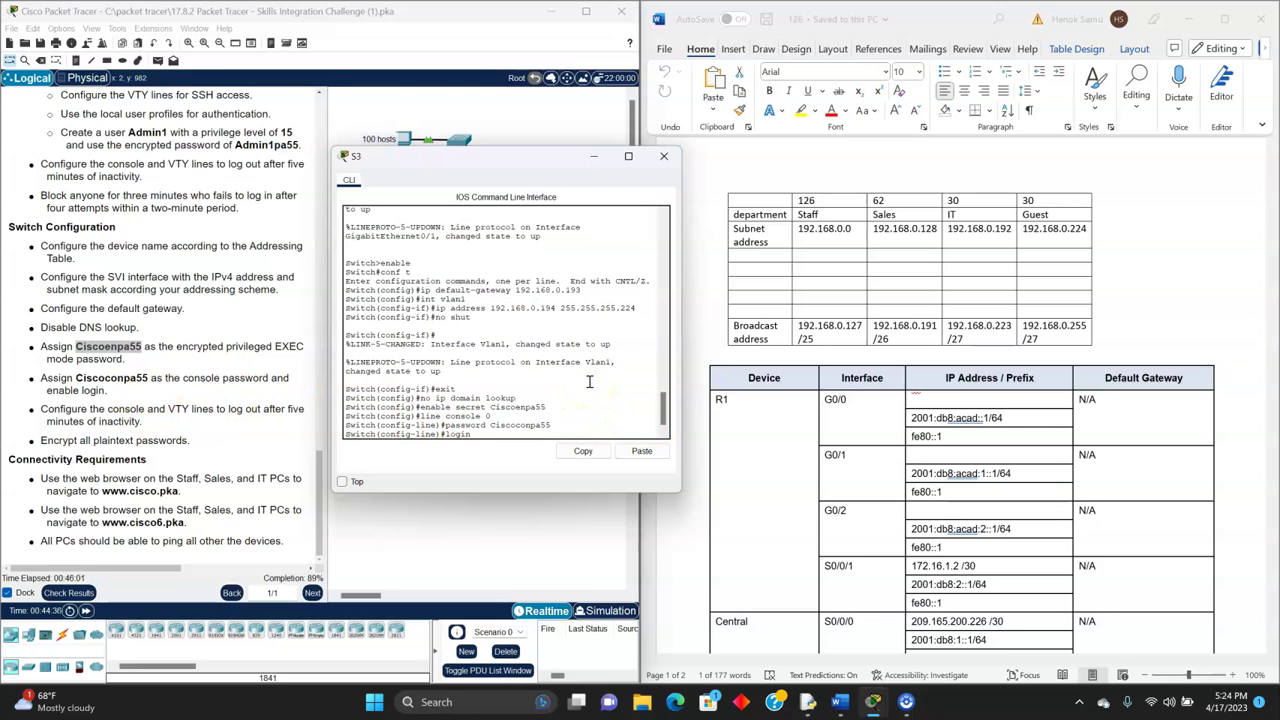
{"action": "key", "text": "Return"}
{"action": "type", "text": "exit"}
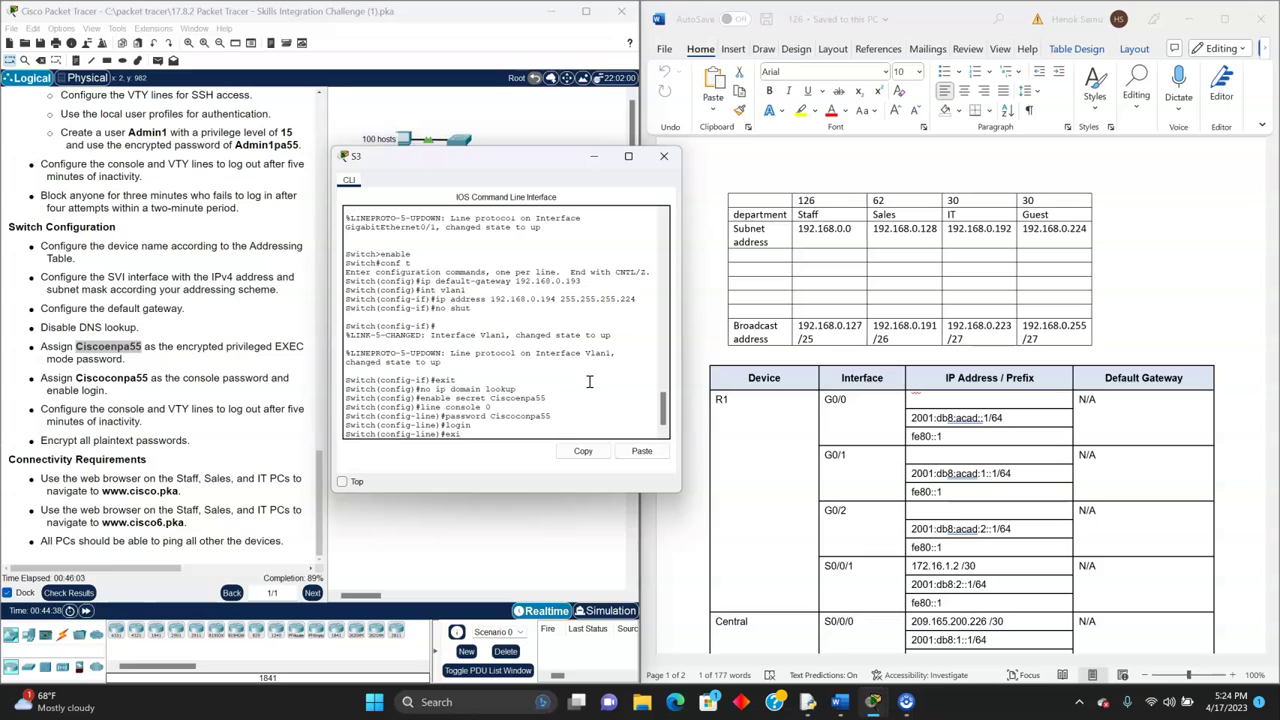
{"action": "key", "text": "Return"}
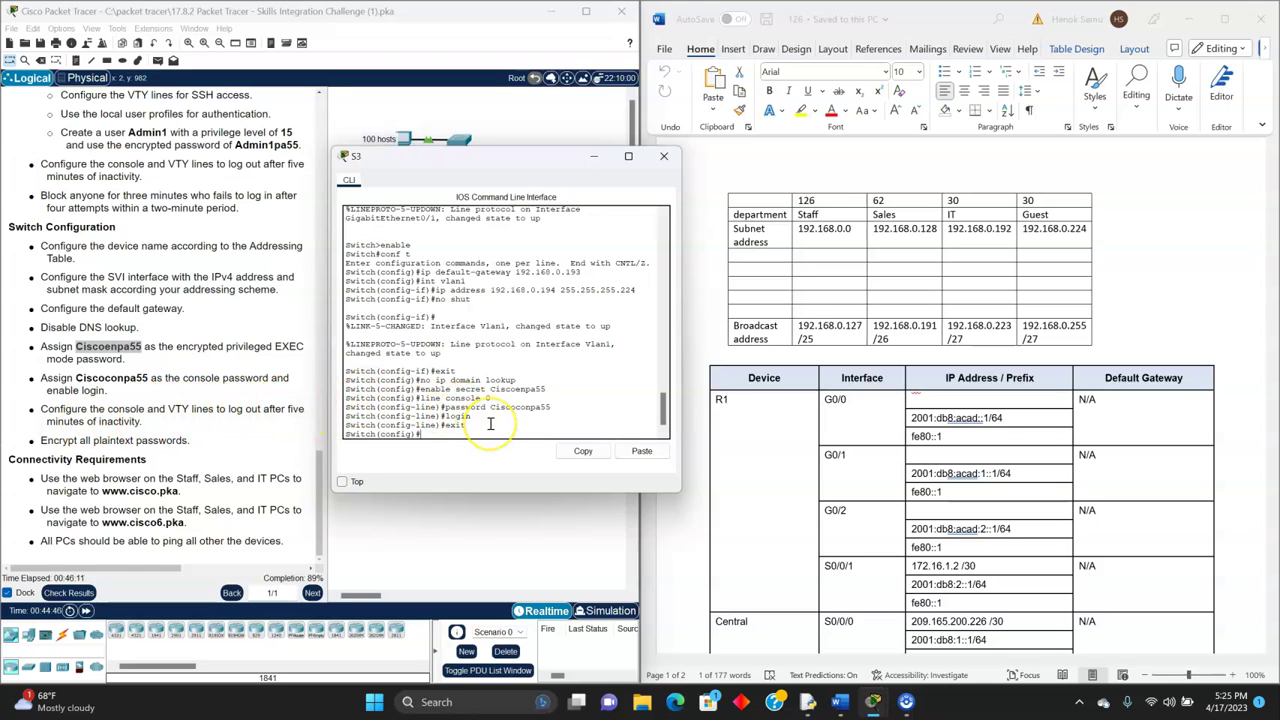
{"action": "type", "text": "line console 0"}
{"action": "key", "text": "Return"}
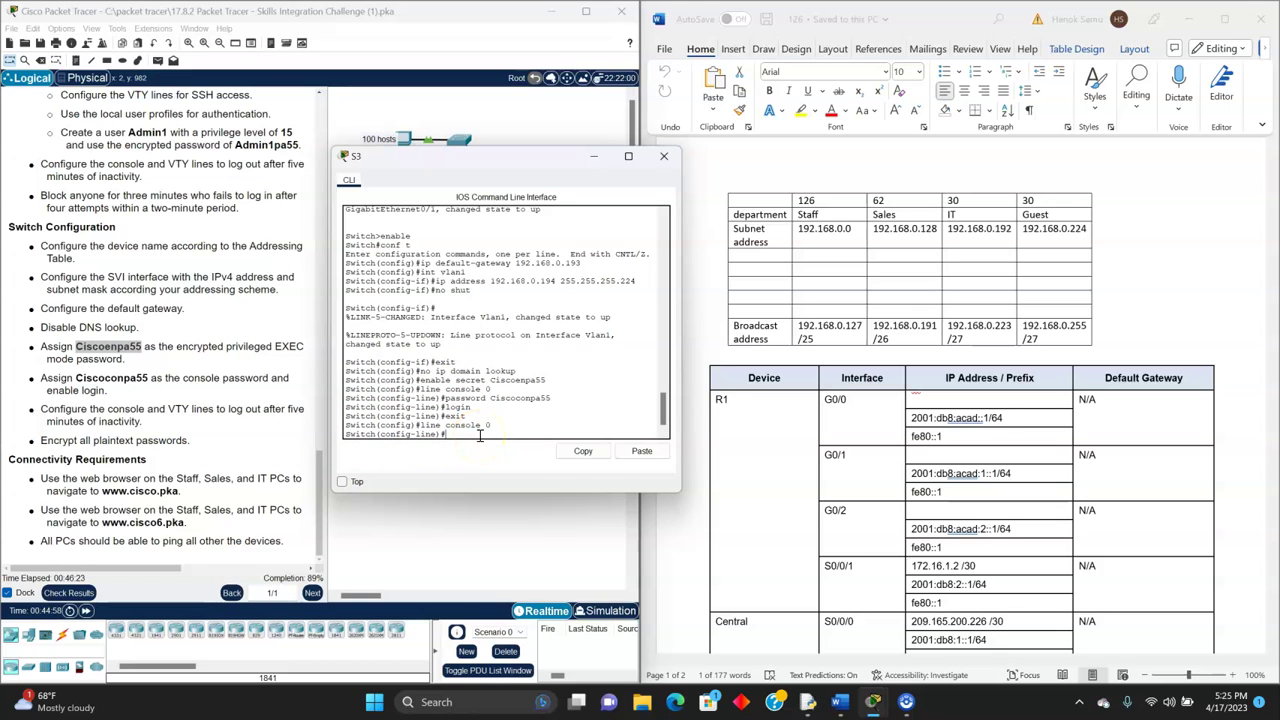
{"action": "type", "text": "exec-ti"}
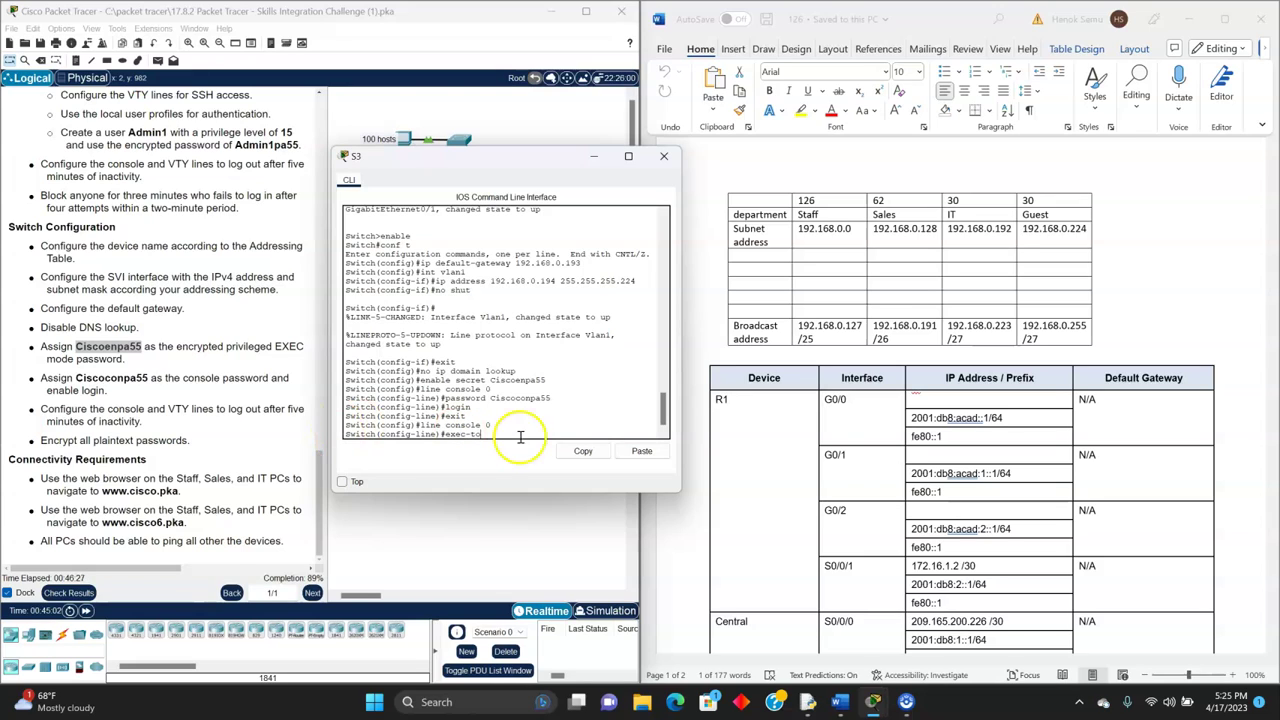
{"action": "type", "text": "meout"}
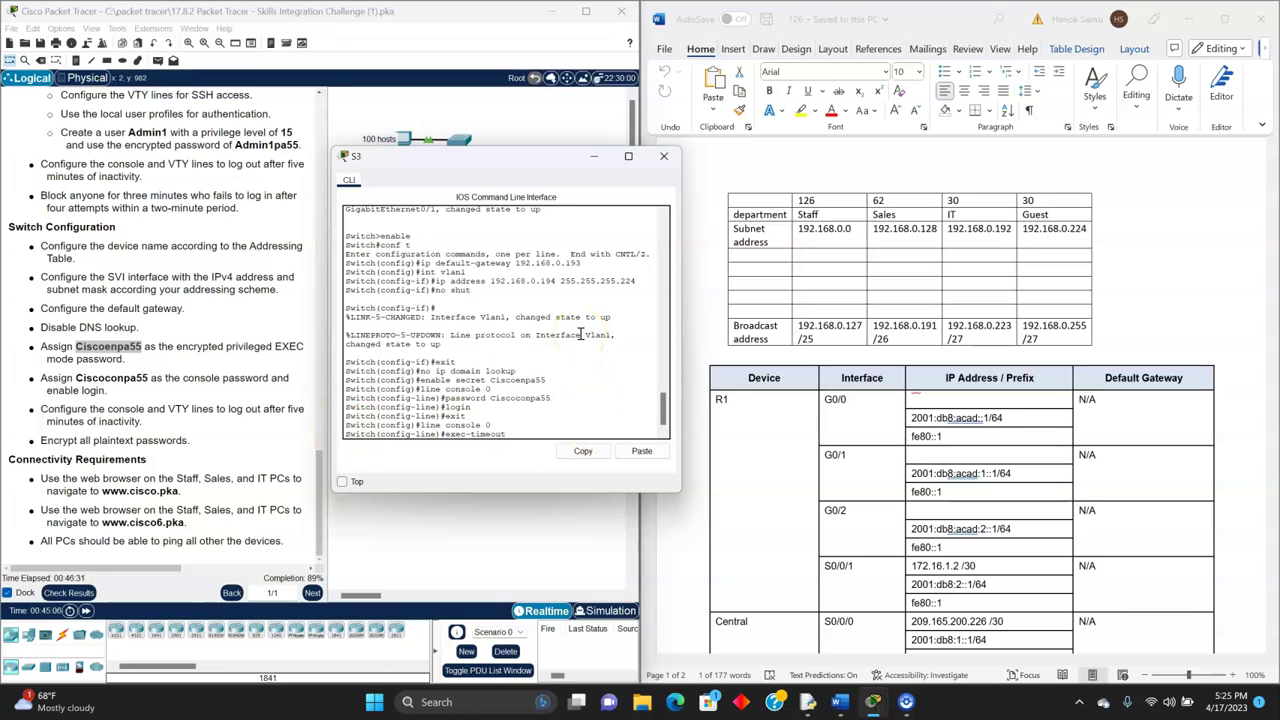
{"action": "type", "text": " 25"}
- Apply 5-minute exec-timeouts to S3's console and VTY lines 0 to 15
{"action": "key", "text": "Return"}
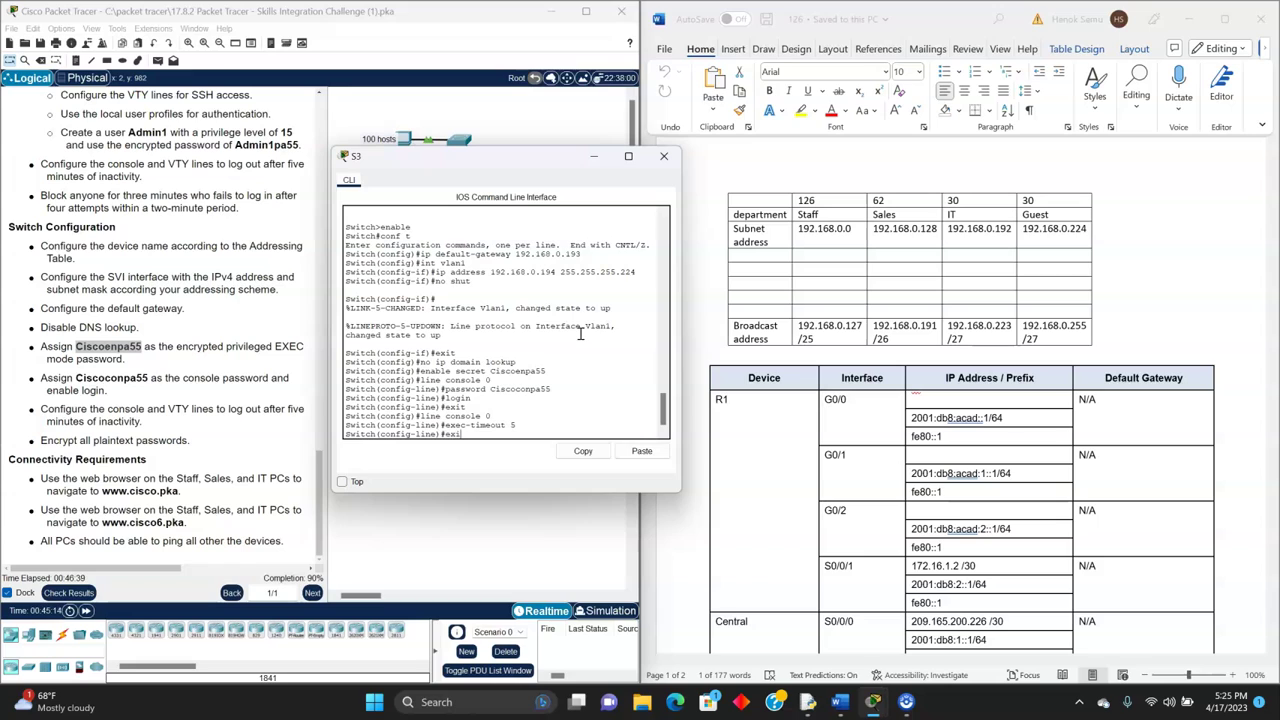
{"action": "type", "text": "exit"}
{"action": "key", "text": "Return"}
{"action": "type", "text": "line vty"}
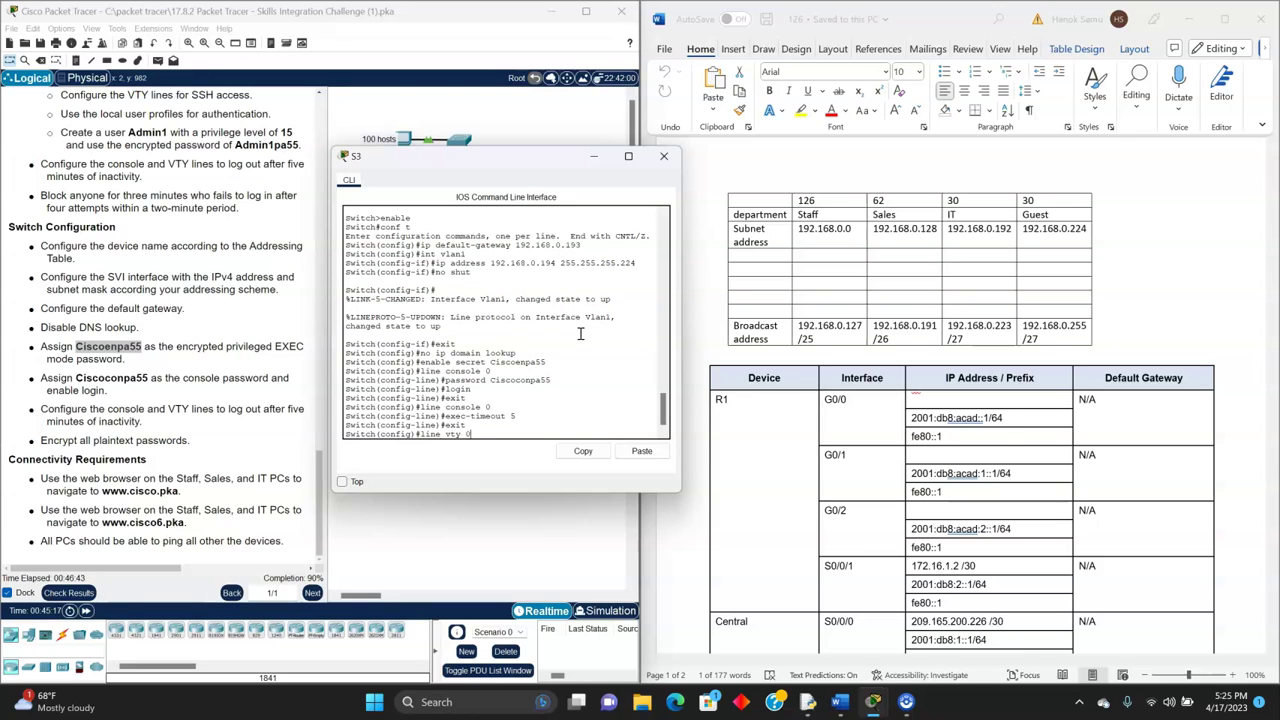
{"action": "type", "text": " 0 15"}
{"action": "key", "text": "Return"}
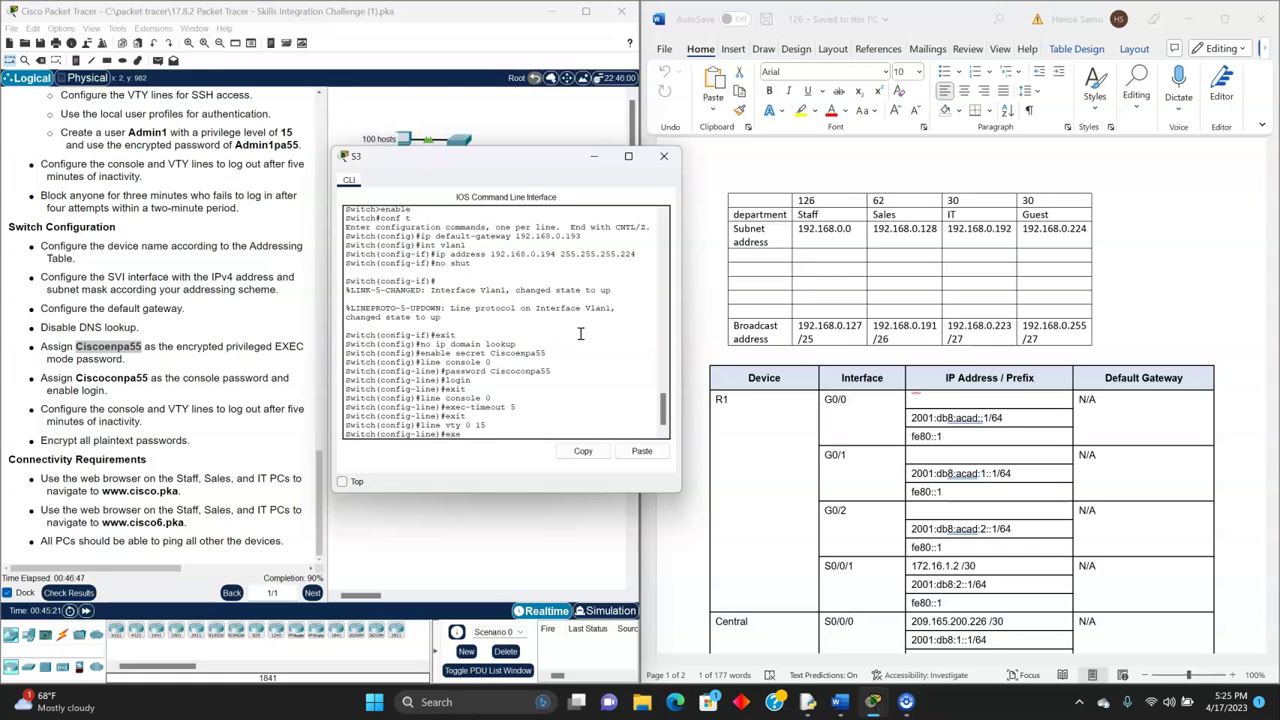
{"action": "type", "text": "exec-timeout 5"}
{"action": "key", "text": "Return"}
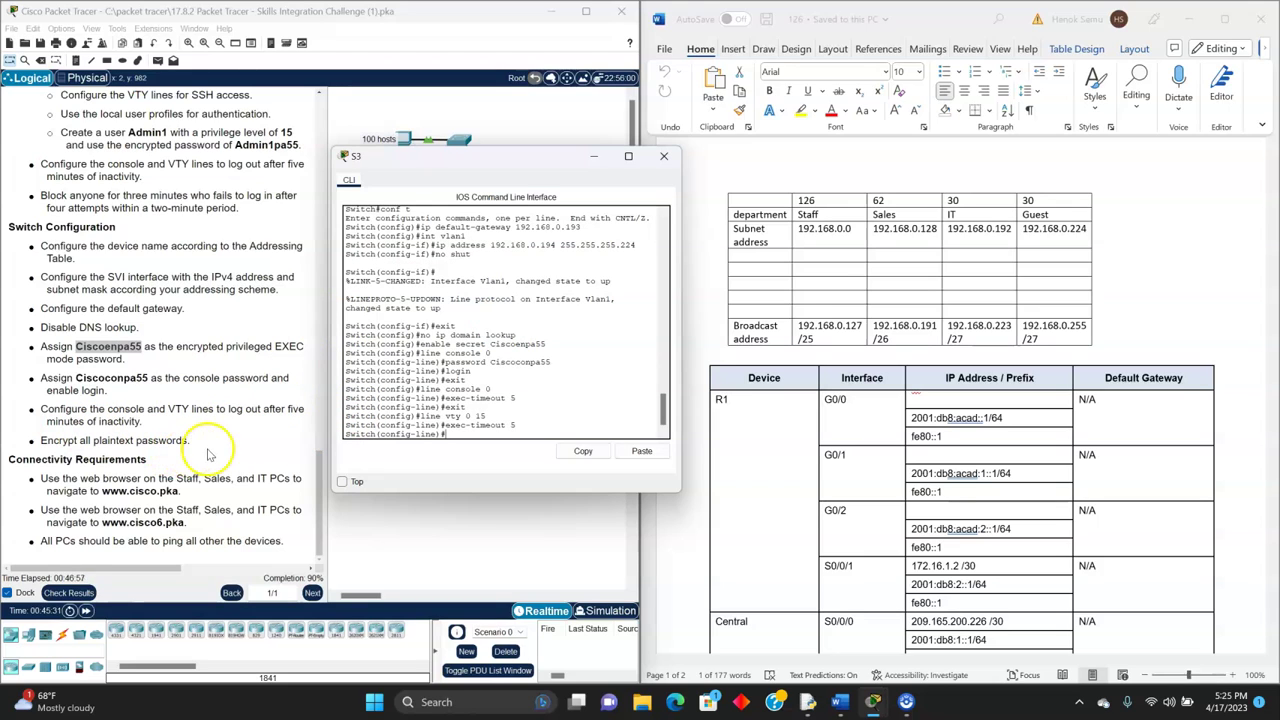
- Enable service password-encryption, set hostname S3, and close the S3 window
{"action": "type", "text": "service"}
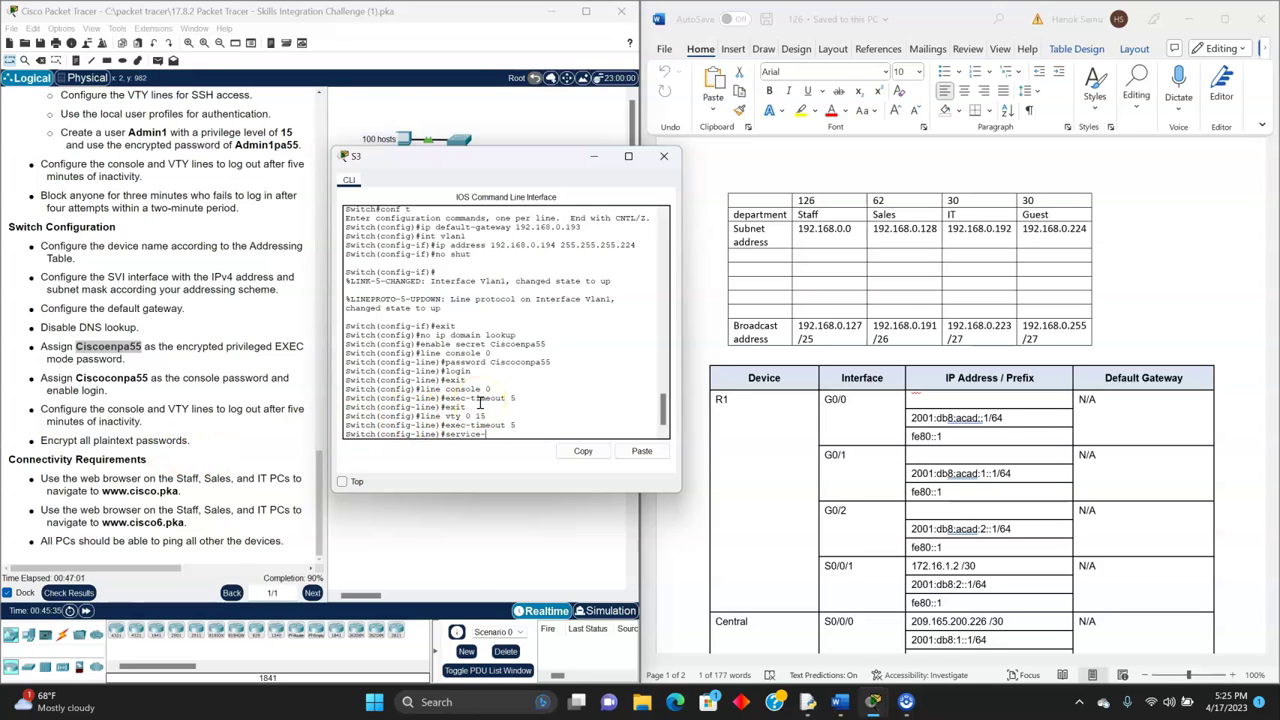
{"action": "type", "text": "-passw"}
{"action": "key", "text": "BackSpace"}
{"action": "key", "text": "BackSpace"}
{"action": "key", "text": "BackSpace"}
{"action": "key", "text": "BackSpace"}
{"action": "key", "text": "BackSpace"}
{"action": "key", "text": "BackSpace"}
{"action": "key", "text": "BackSpace"}
{"action": "key", "text": "BackSpace"}
{"action": "type", "text": "password-encryption"}
{"action": "key", "text": "Return"}
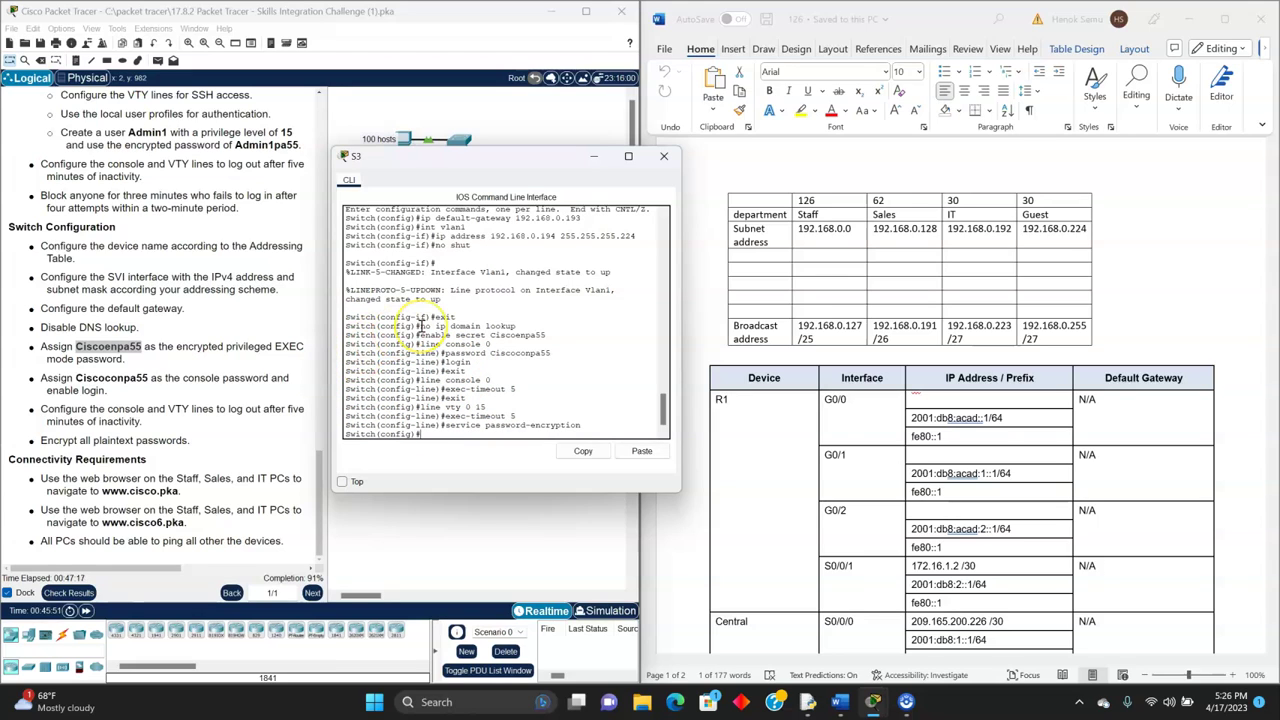
{"action": "type", "text": "hostname"}
{"action": "key", "text": "Return"}
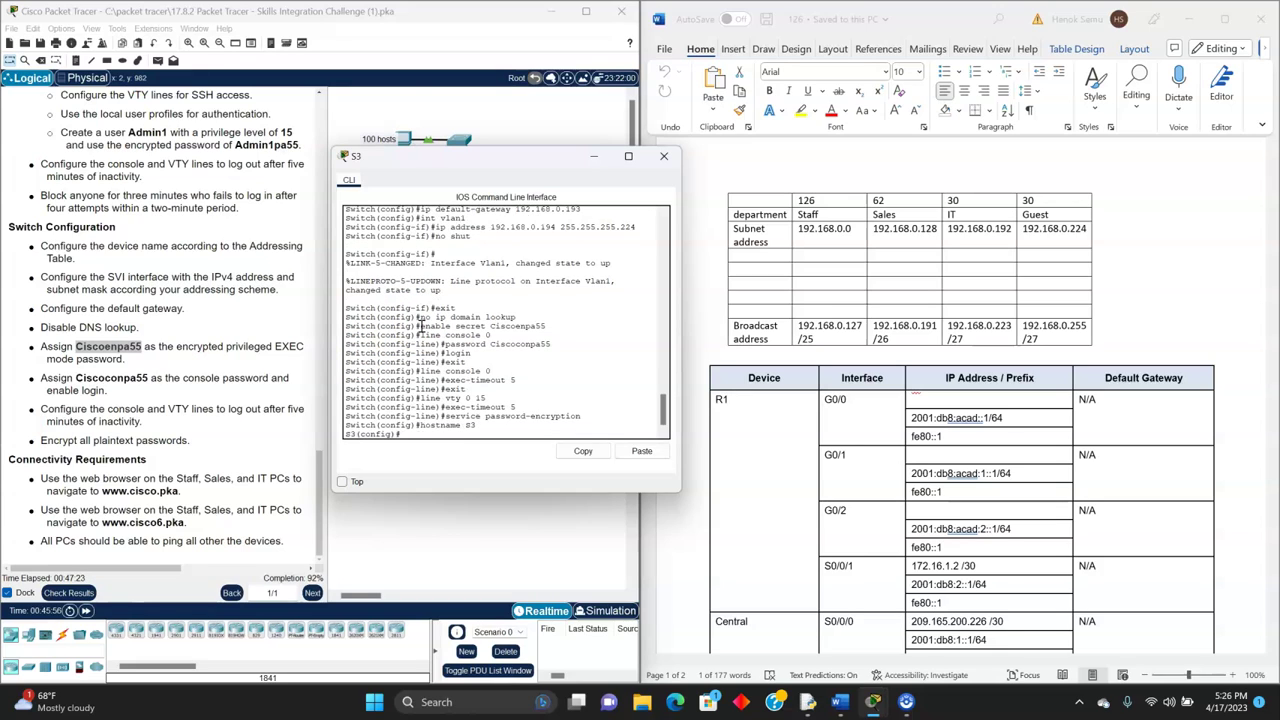
{"action": "left_click", "coordinate": [663, 156]}
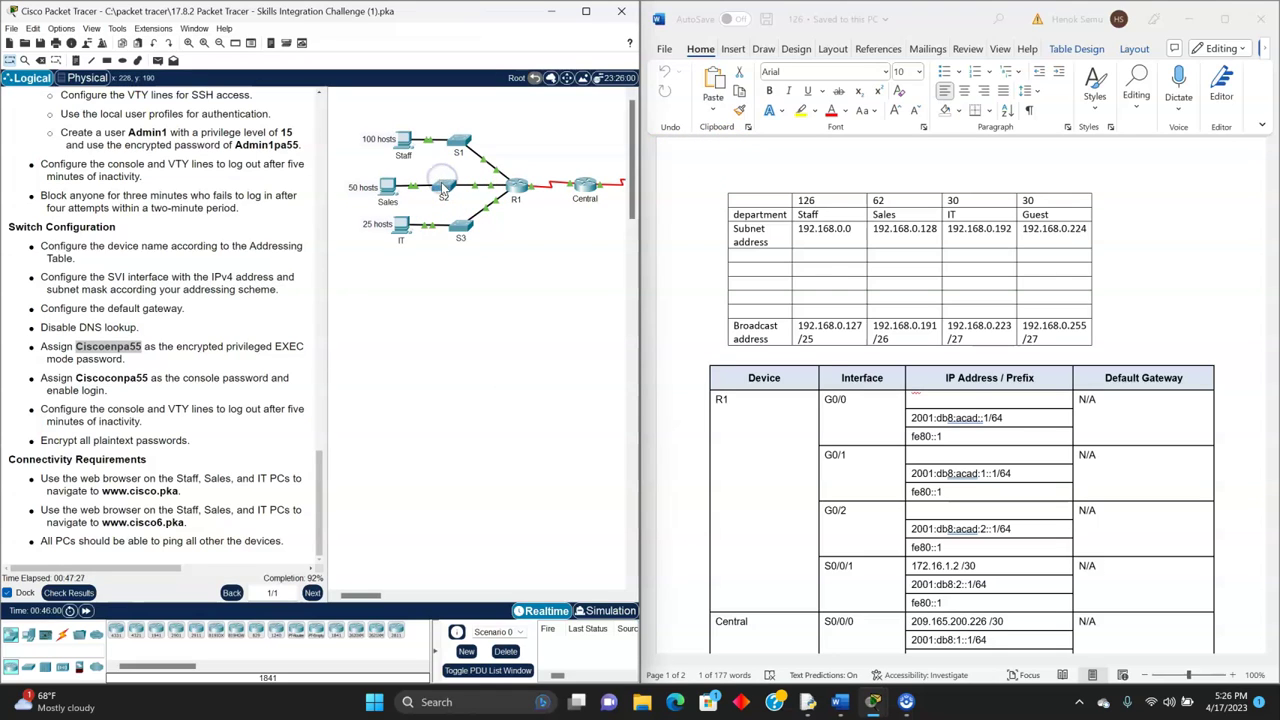
- Set switch S2's hostname to S2 and bring the topology forward
{"action": "left_click", "coordinate": [442, 181]}
{"action": "type", "text": "h(config)#hostname "}
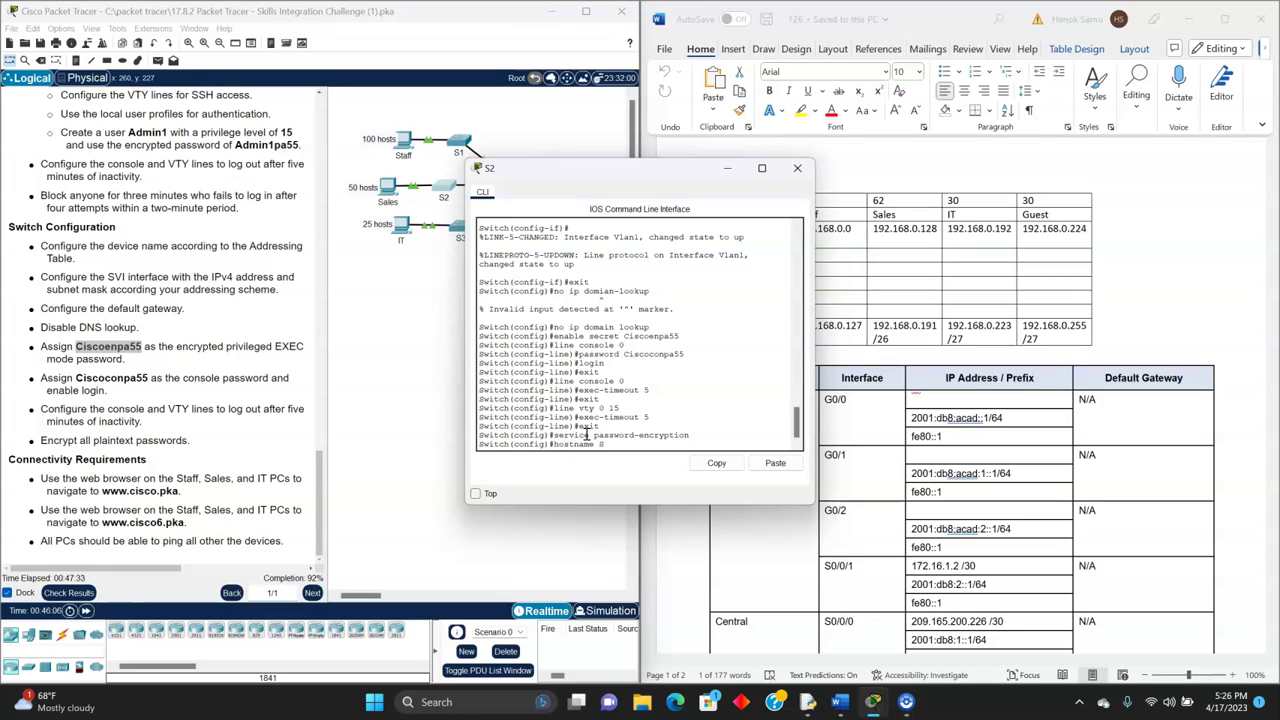
{"action": "type", "text": "S2"}
{"action": "key", "text": "Return"}
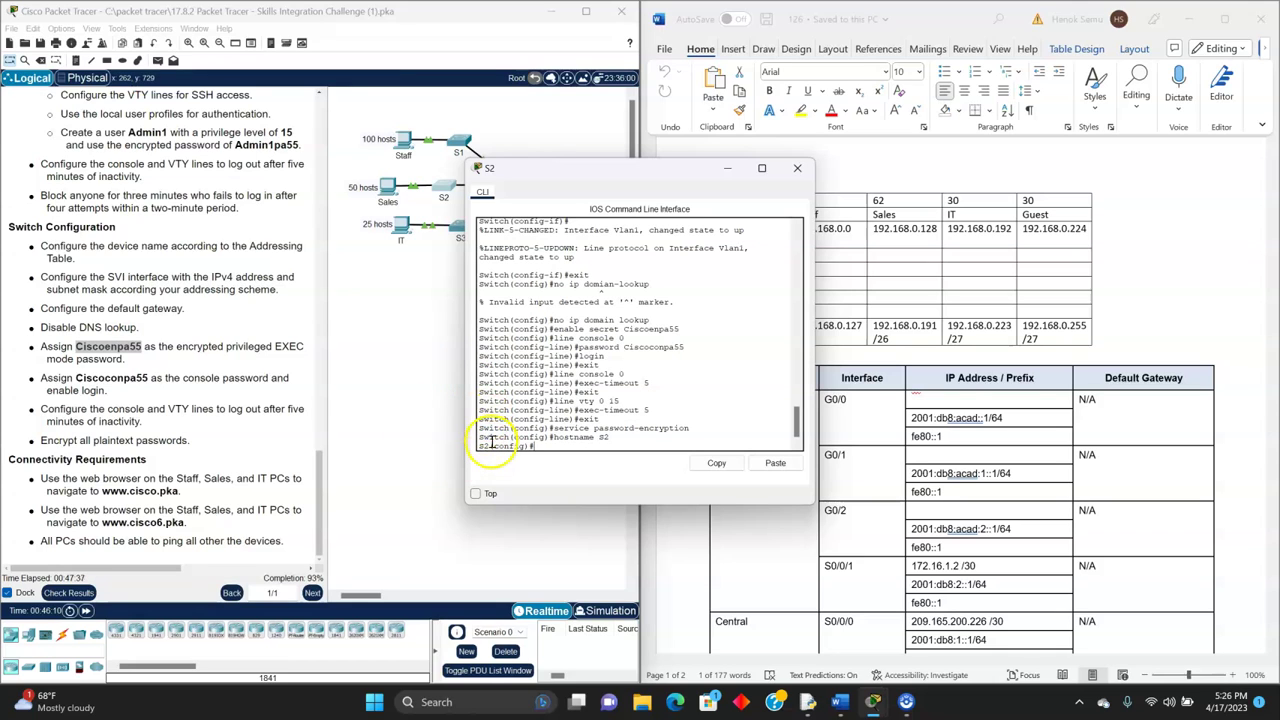
{"action": "left_click_drag", "start_coordinate": [627, 178], "coordinate": [645, 158]}
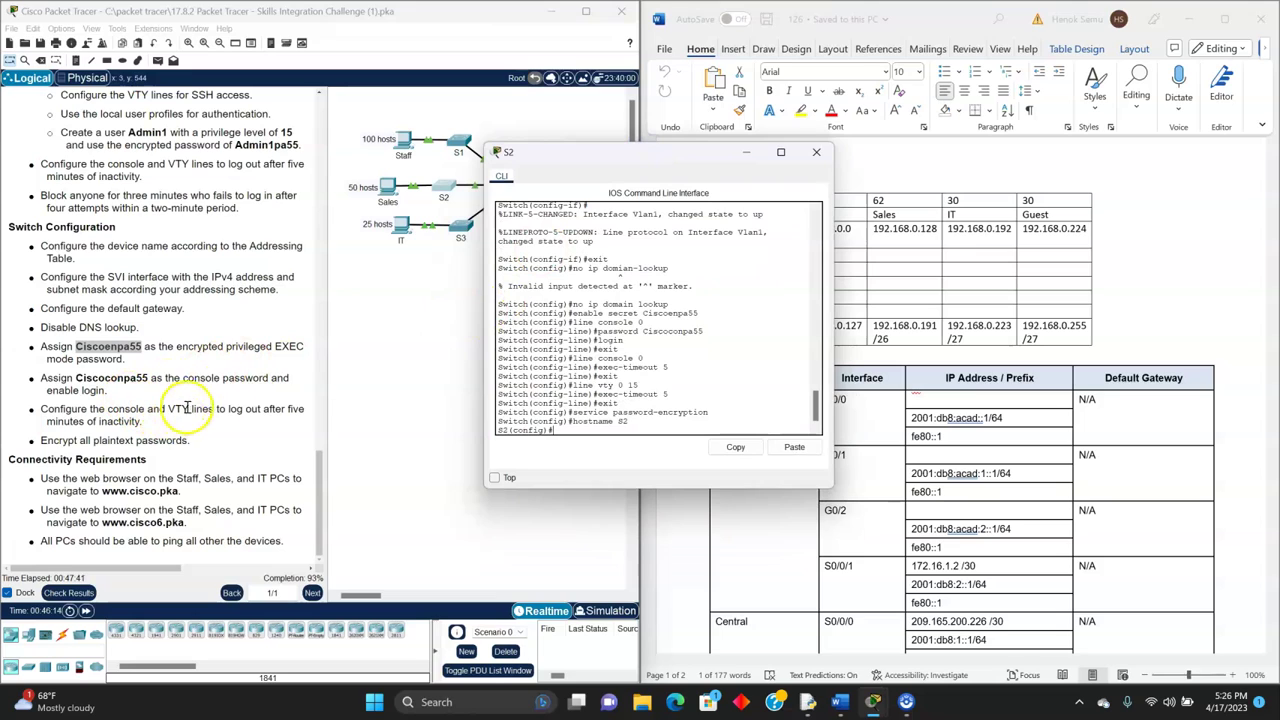
{"action": "left_click", "coordinate": [577, 128]}
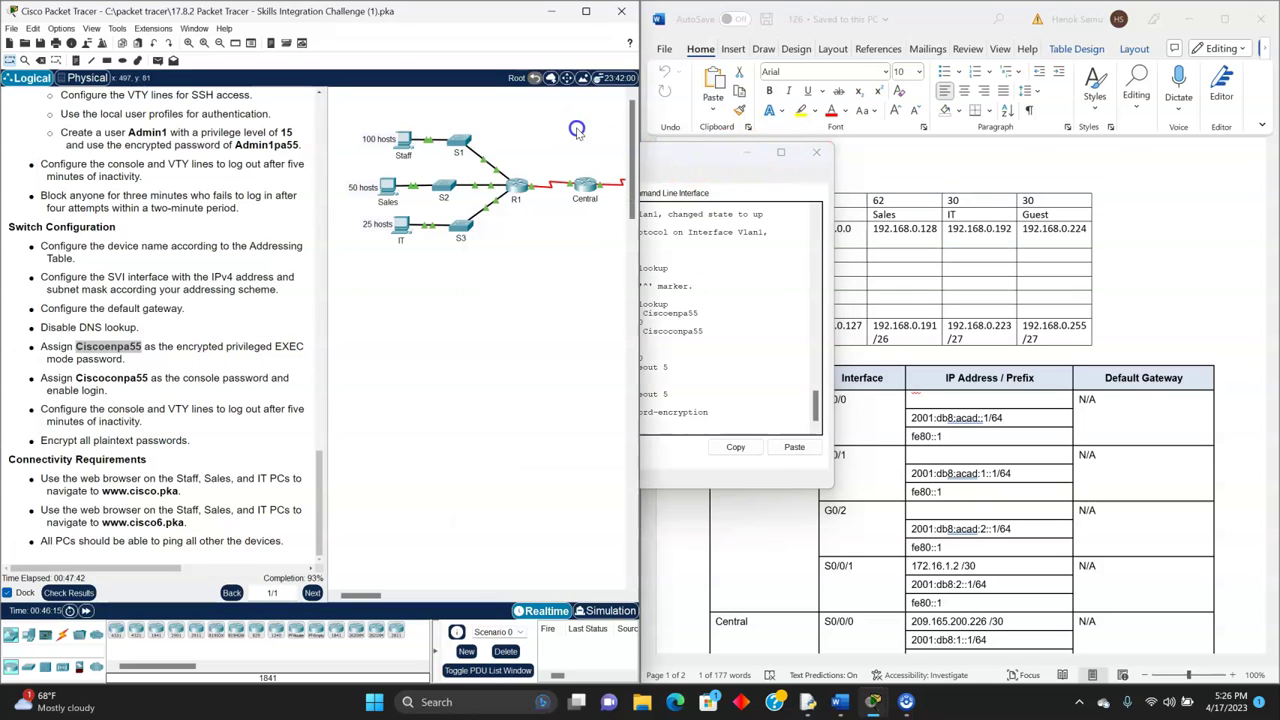
{"action": "left_click", "coordinate": [401, 140]}
- Close the leftover S2 console and set the Staff PC's default gateway to 192.168.0.1
{"action": "left_click", "coordinate": [510, 262]}
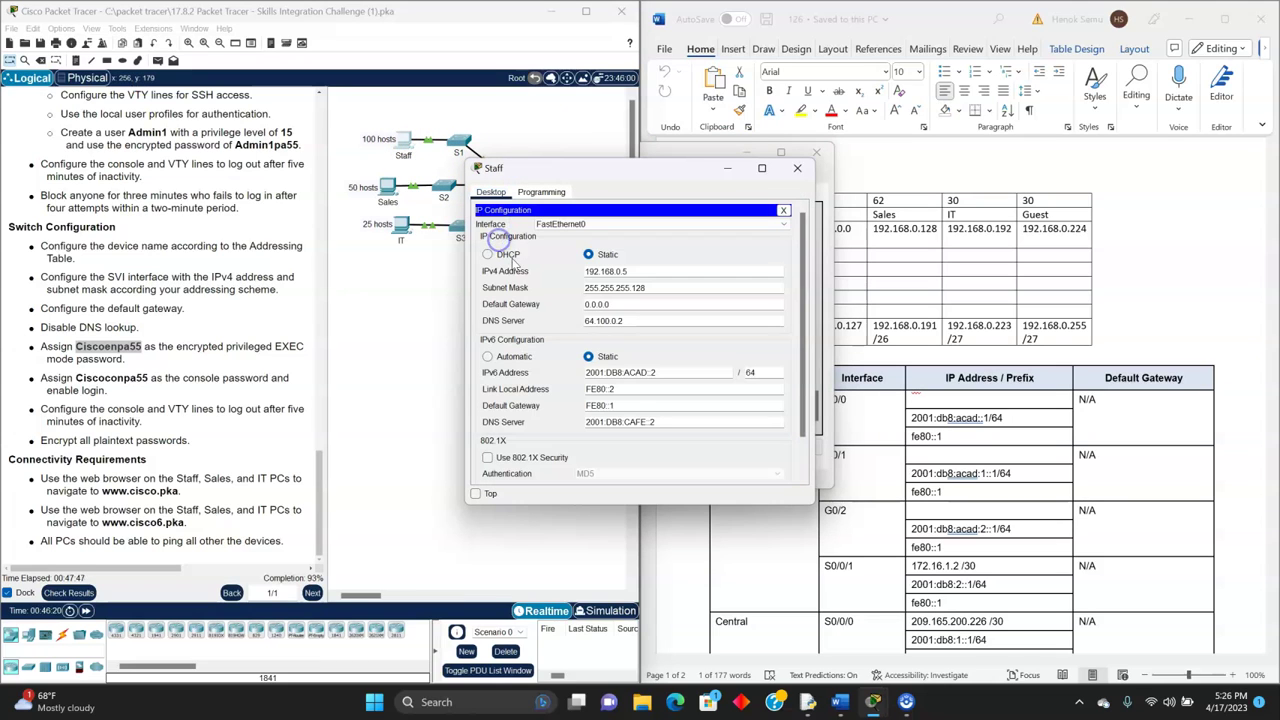
{"action": "left_click_drag", "start_coordinate": [603, 173], "coordinate": [514, 163]}
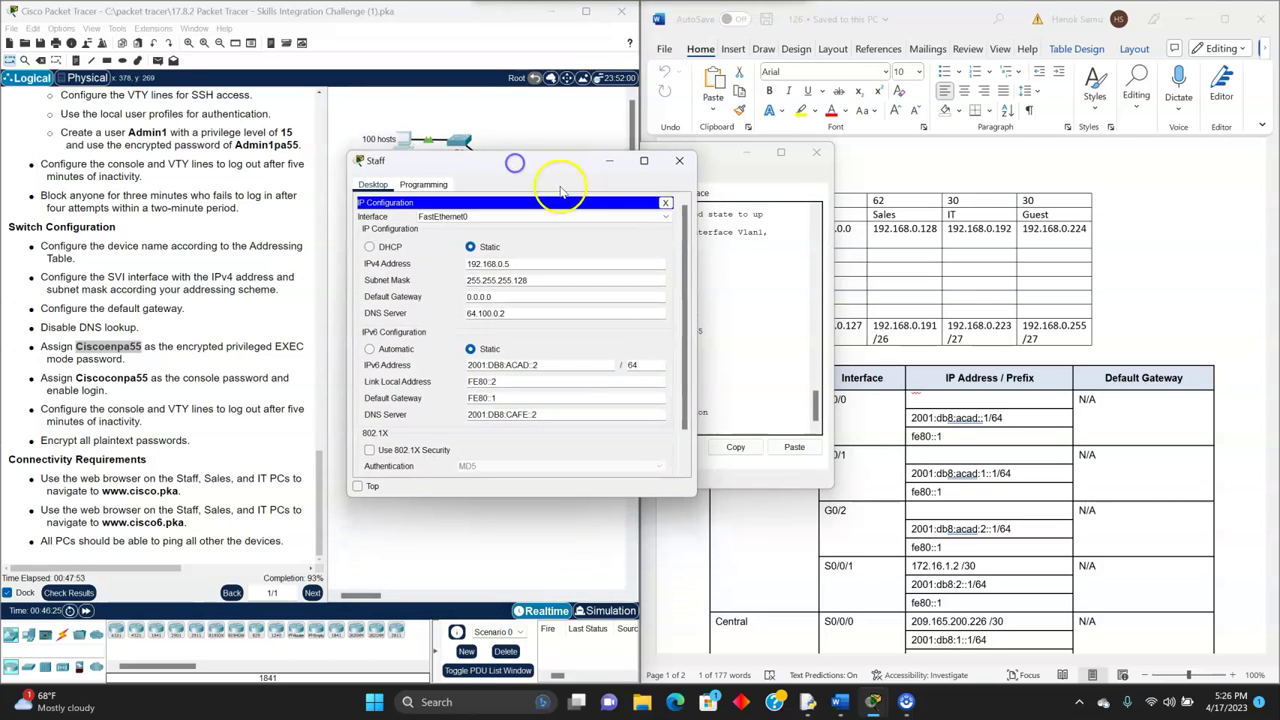
{"action": "left_click_drag", "start_coordinate": [725, 152], "coordinate": [560, 197]}
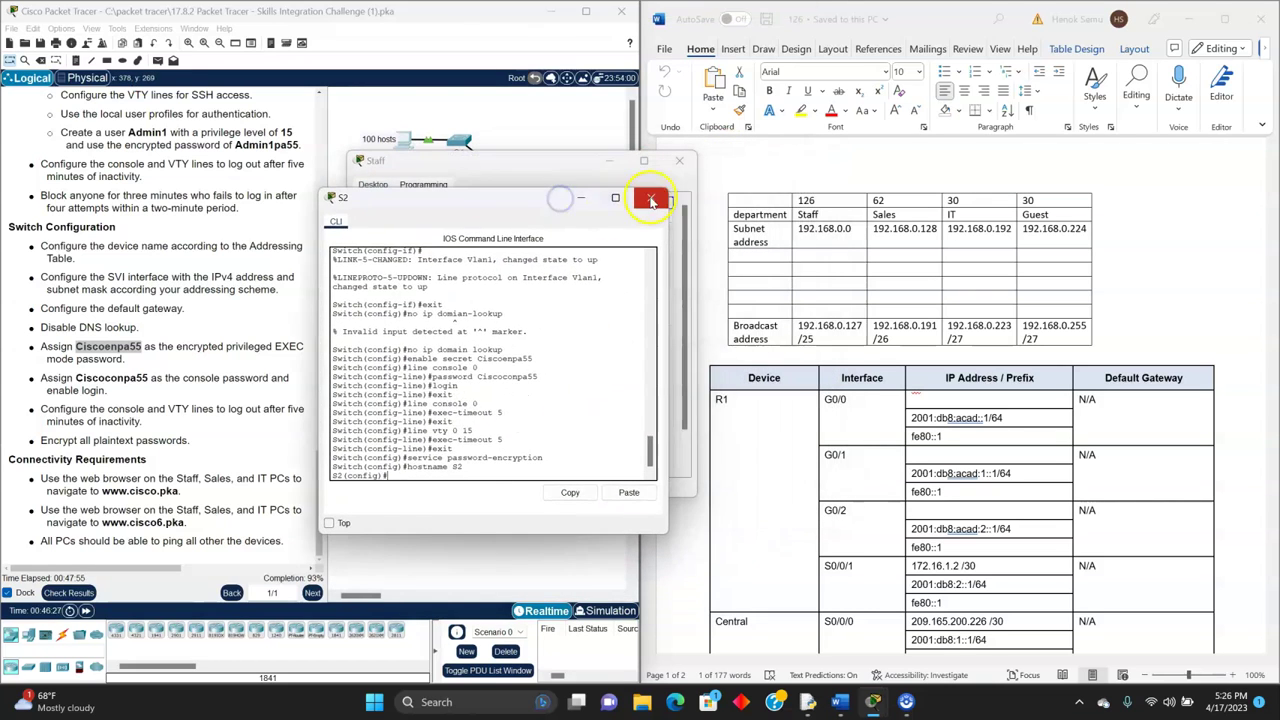
{"action": "left_click", "coordinate": [651, 200]}
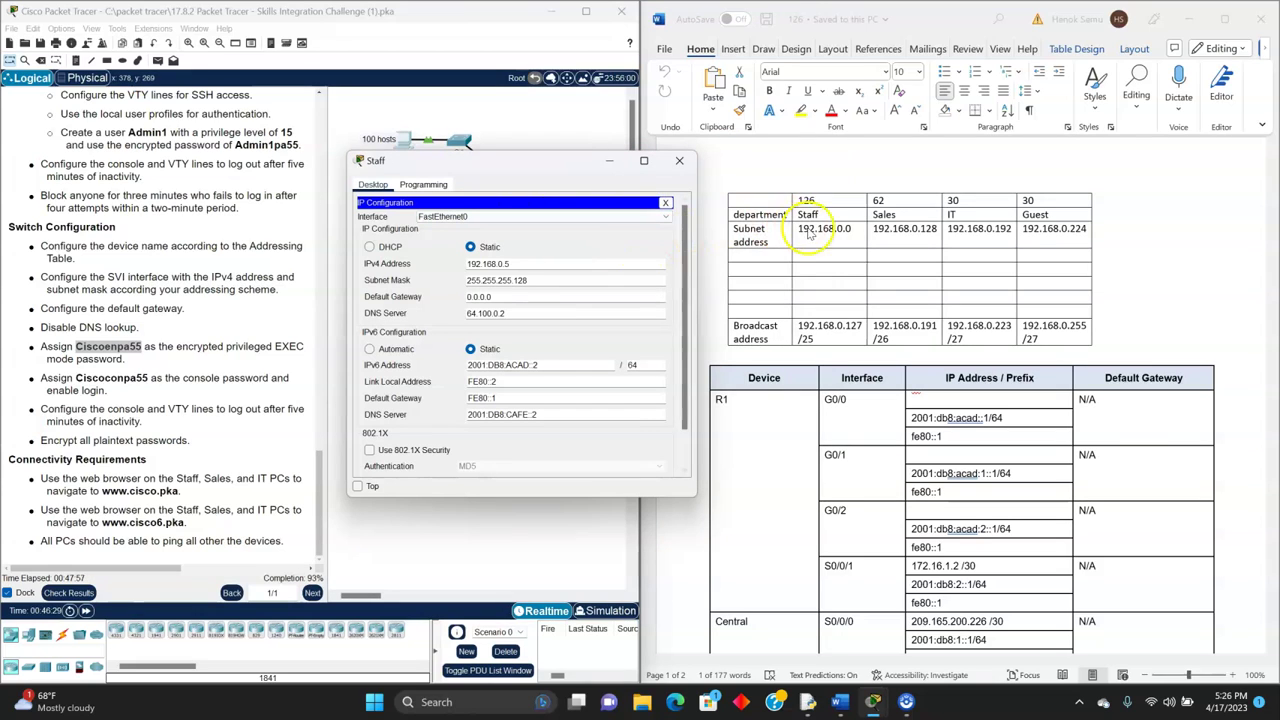
{"action": "left_click", "coordinate": [535, 297]}
{"action": "key", "text": "BackSpace"}
{"action": "key", "text": "BackSpace"}
{"action": "key", "text": "BackSpace"}
{"action": "key", "text": "BackSpace"}
{"action": "key", "text": "BackSpace"}
{"action": "key", "text": "BackSpace"}
{"action": "key", "text": "BackSpace"}
{"action": "type", "text": "192.168.0.1"}
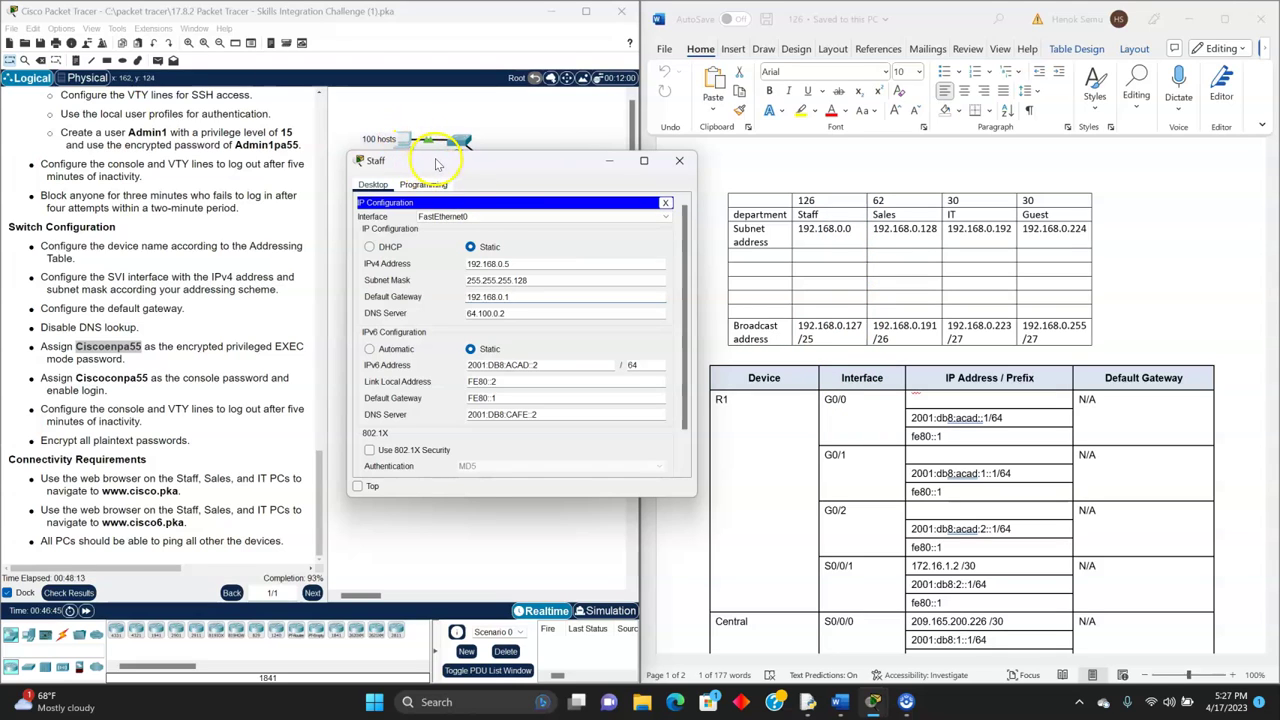
{"action": "left_click", "coordinate": [578, 335]}
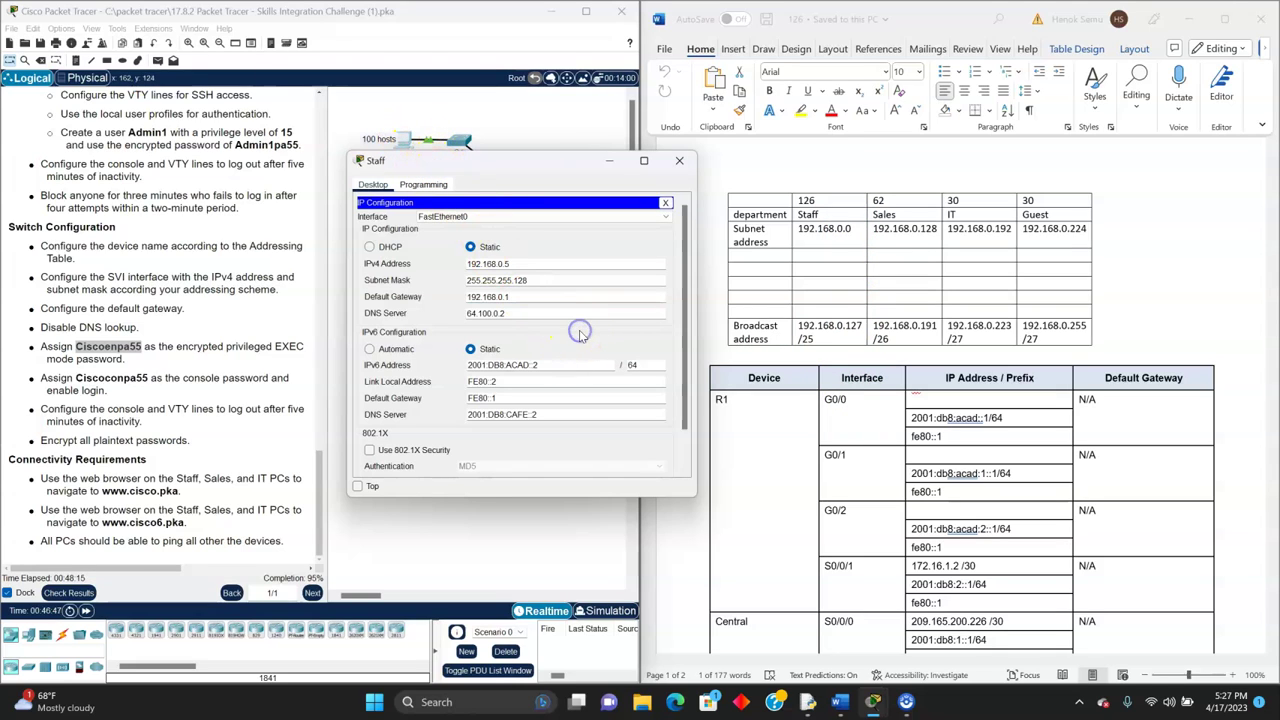
{"action": "left_click", "coordinate": [679, 160]}
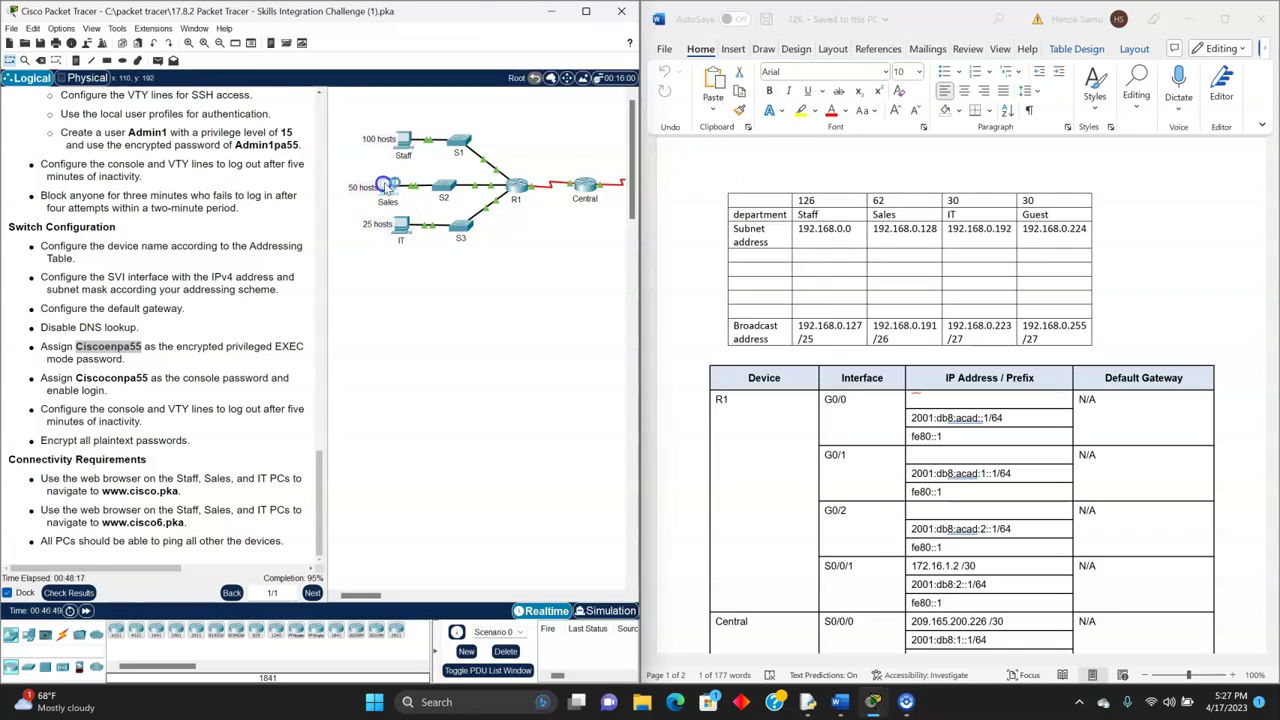
- Enter 192.168.0.129 as the Sales PC's default gateway and close its window
{"action": "left_click", "coordinate": [385, 188]}
{"action": "left_click", "coordinate": [505, 237]}
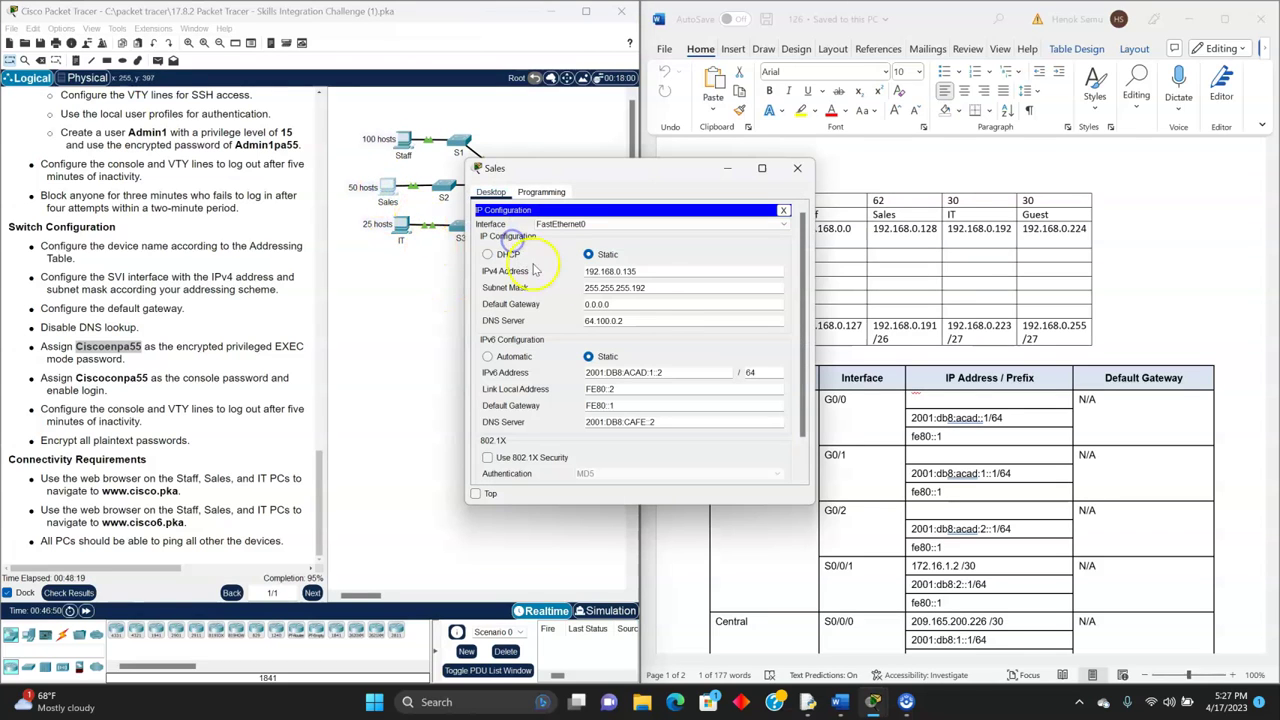
{"action": "left_click", "coordinate": [640, 304]}
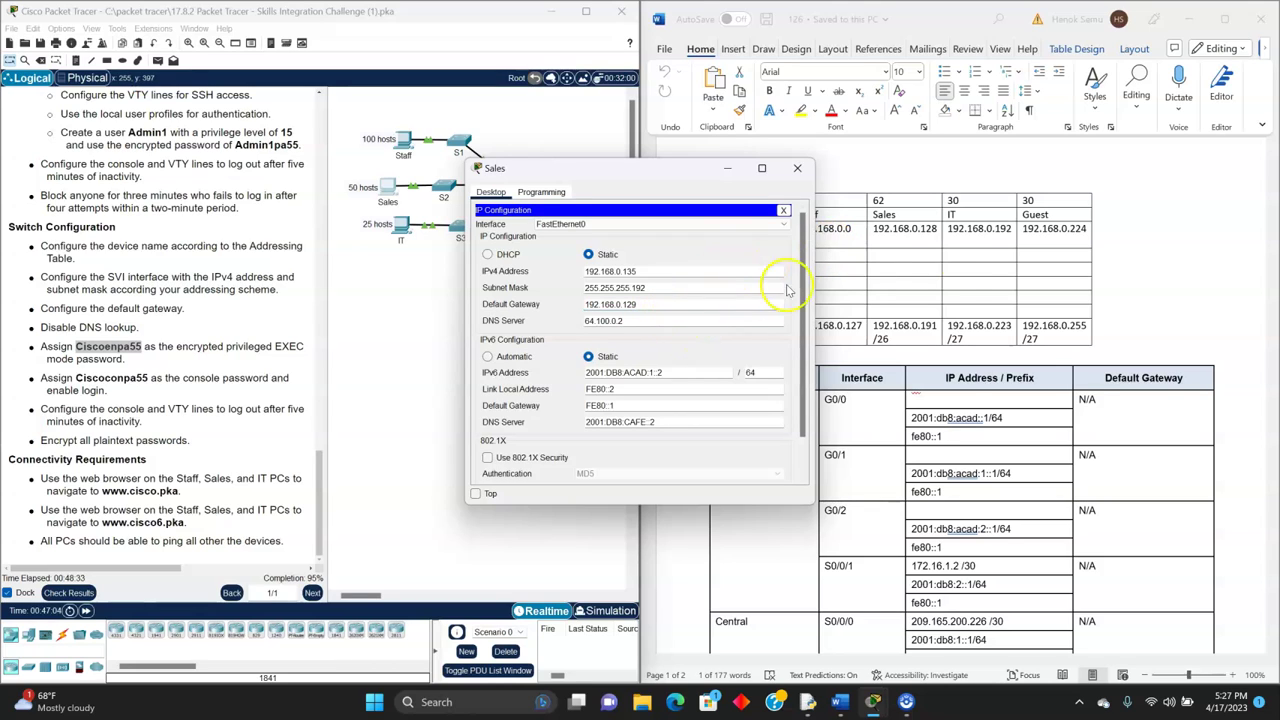
{"action": "left_click", "coordinate": [767, 337]}
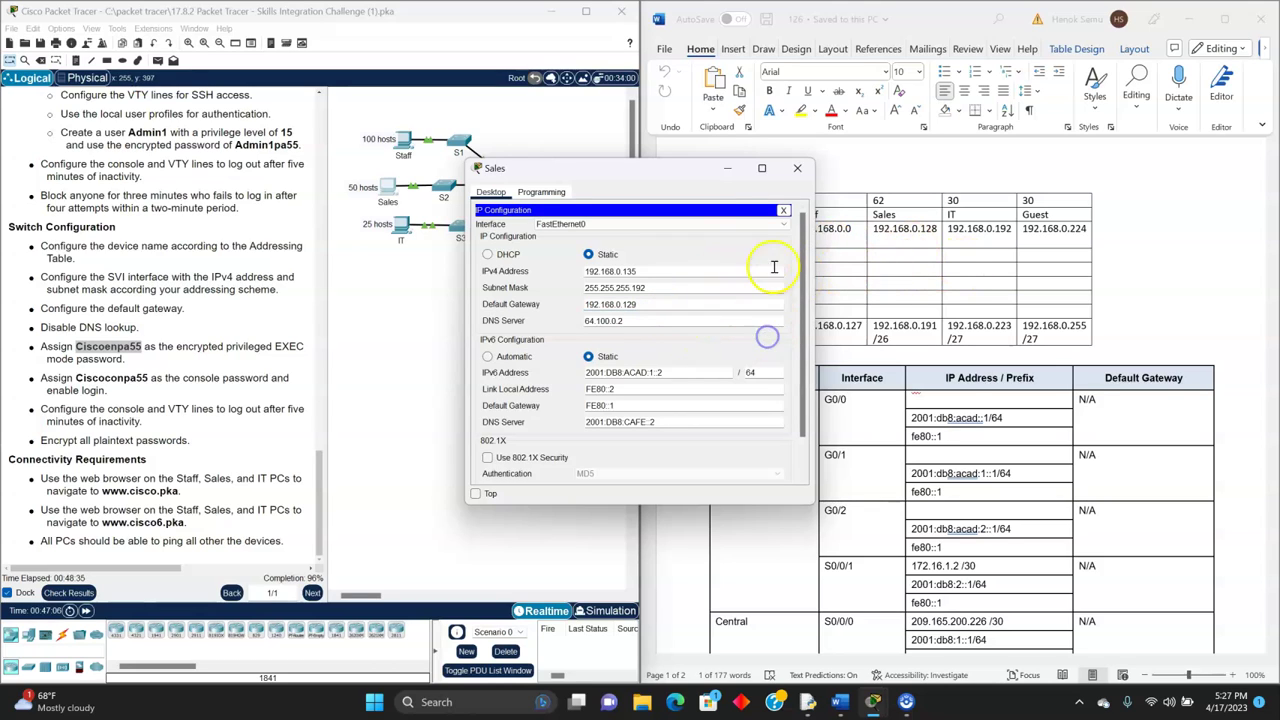
{"action": "left_click", "coordinate": [801, 169]}
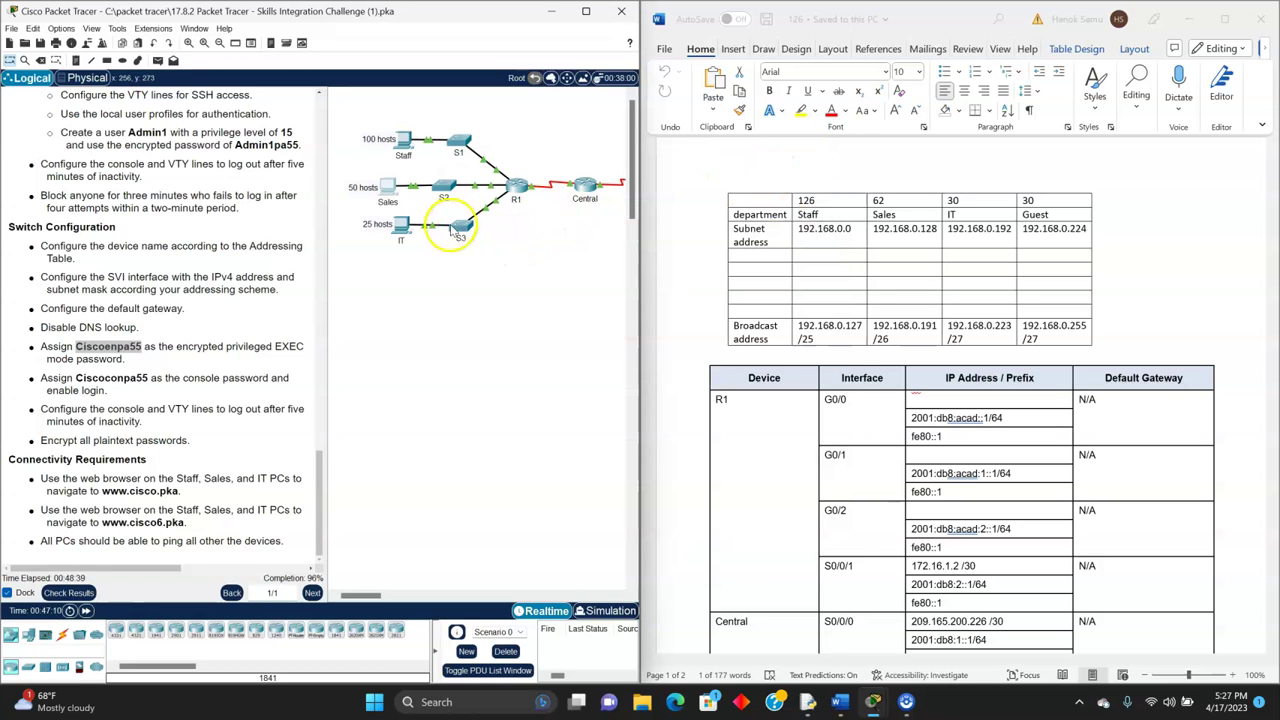
- Enter 192.168.0.193 as the IT PC's default gateway in IP Configuration, then close its window
{"action": "left_click", "coordinate": [403, 227]}
{"action": "left_click", "coordinate": [522, 238]}
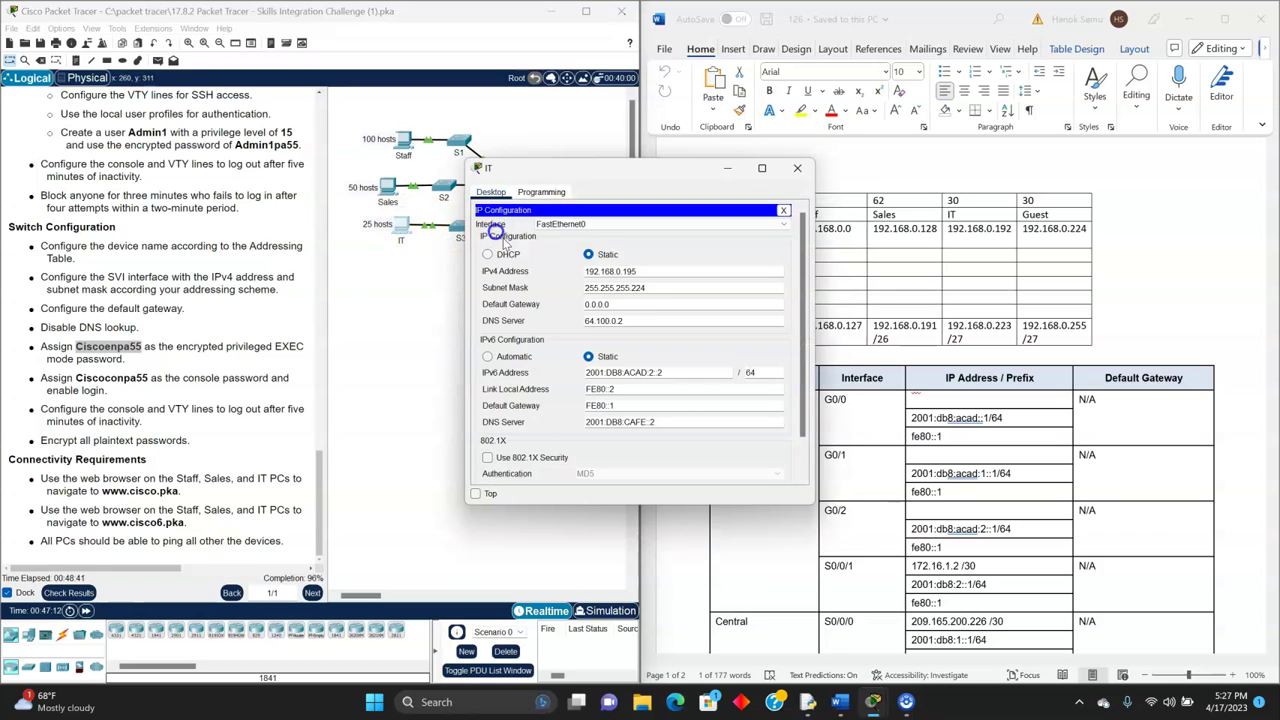
{"action": "left_click", "coordinate": [632, 305]}
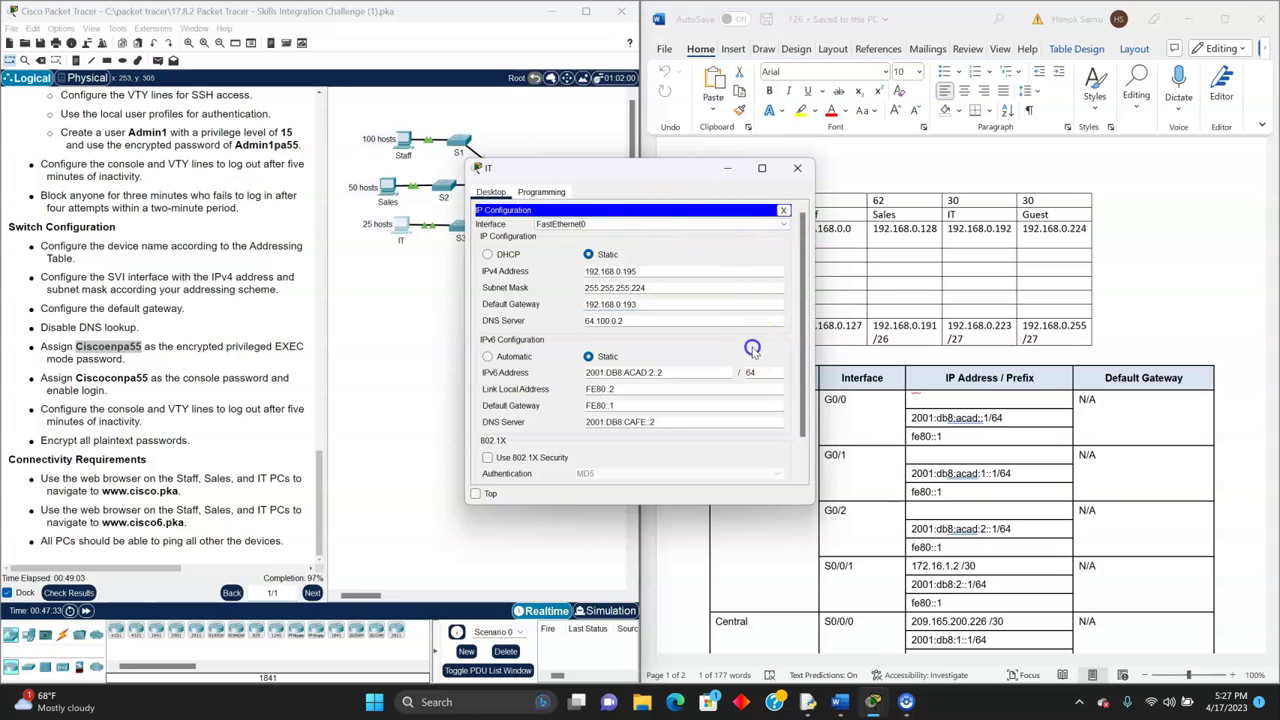
{"action": "left_click", "coordinate": [797, 167]}
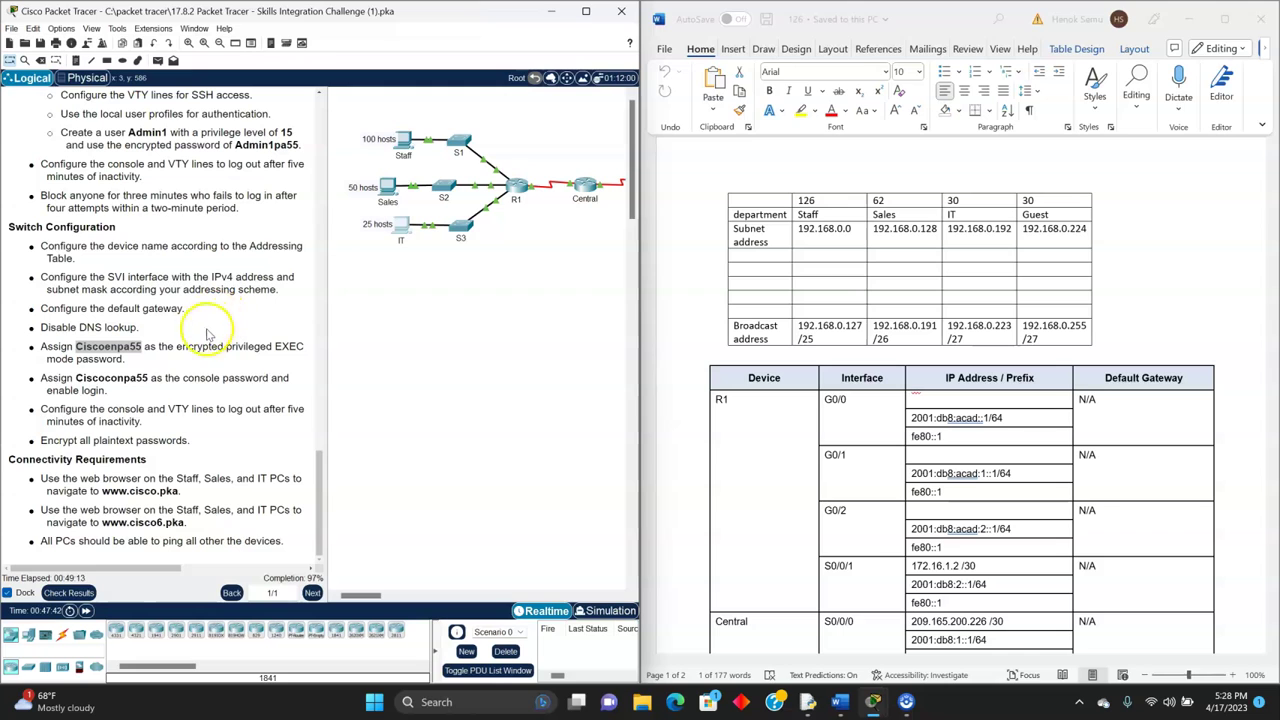
{"action": "left_click", "coordinate": [84, 593]}
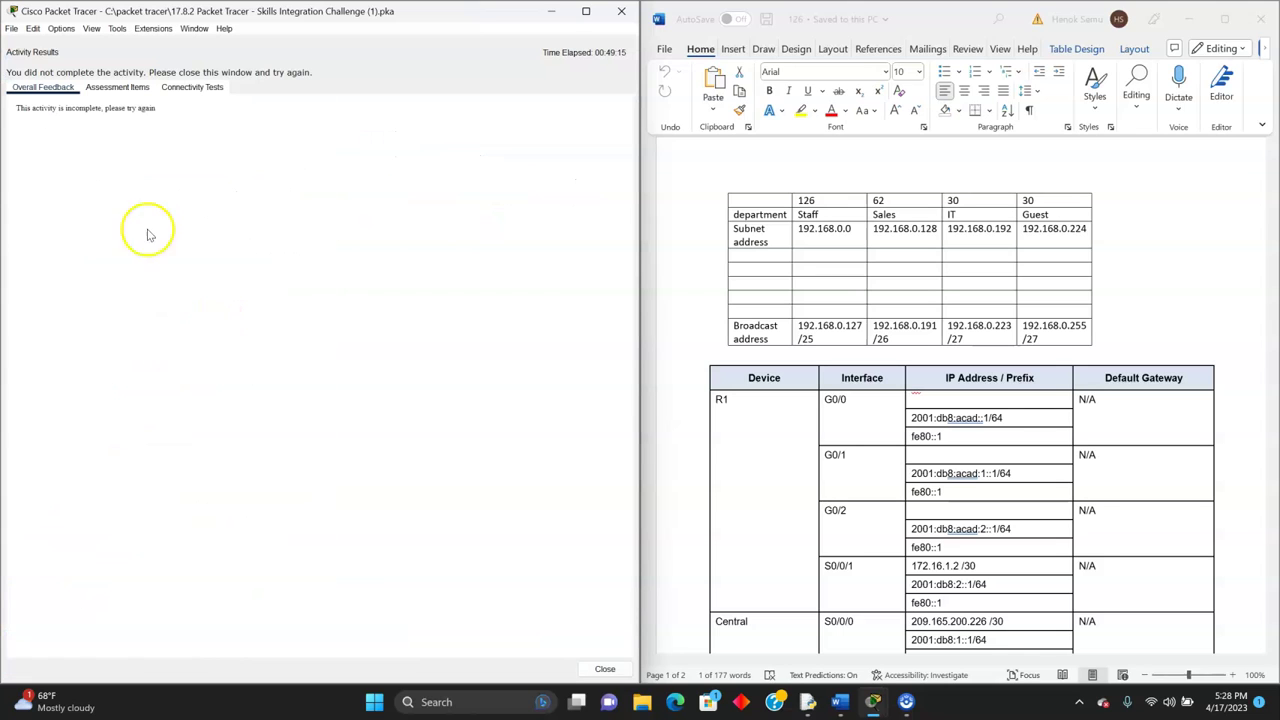
{"action": "left_click", "coordinate": [133, 88]}
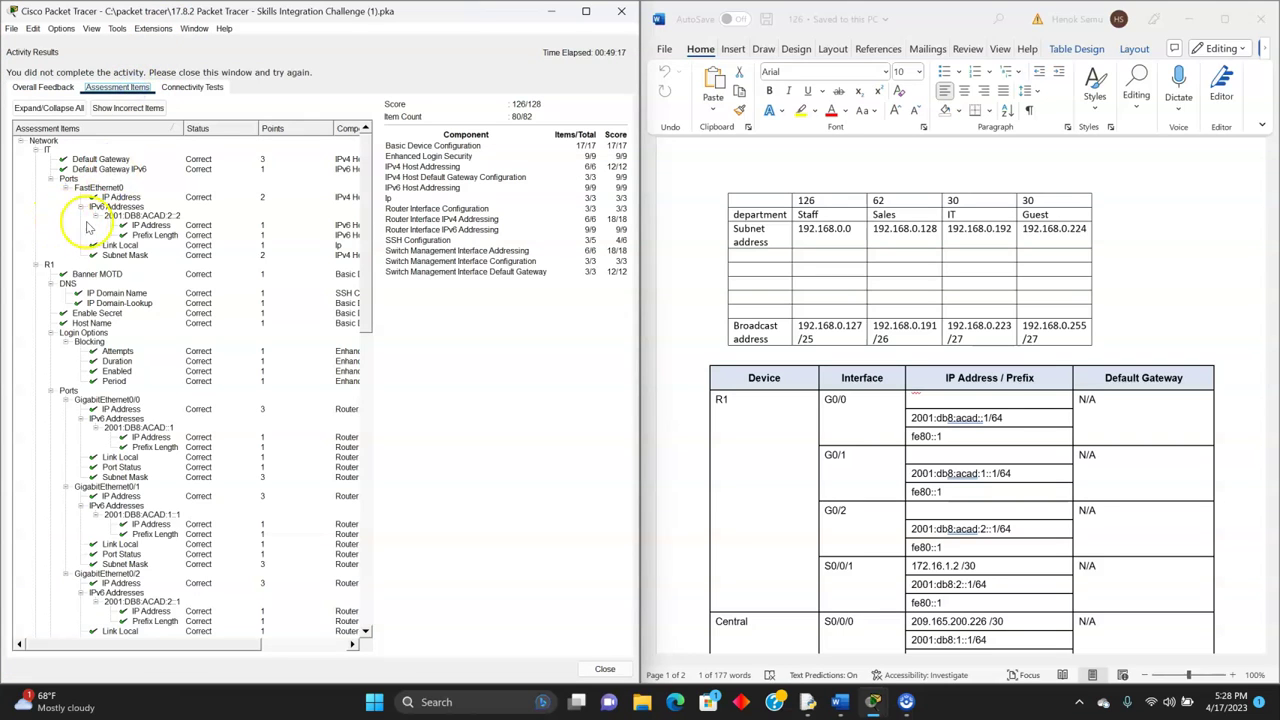
{"action": "scroll", "coordinate": [95, 235], "scroll_direction": "down", "scroll_amount": 5}
{"action": "scroll", "coordinate": [95, 237], "scroll_direction": "down", "scroll_amount": 6}
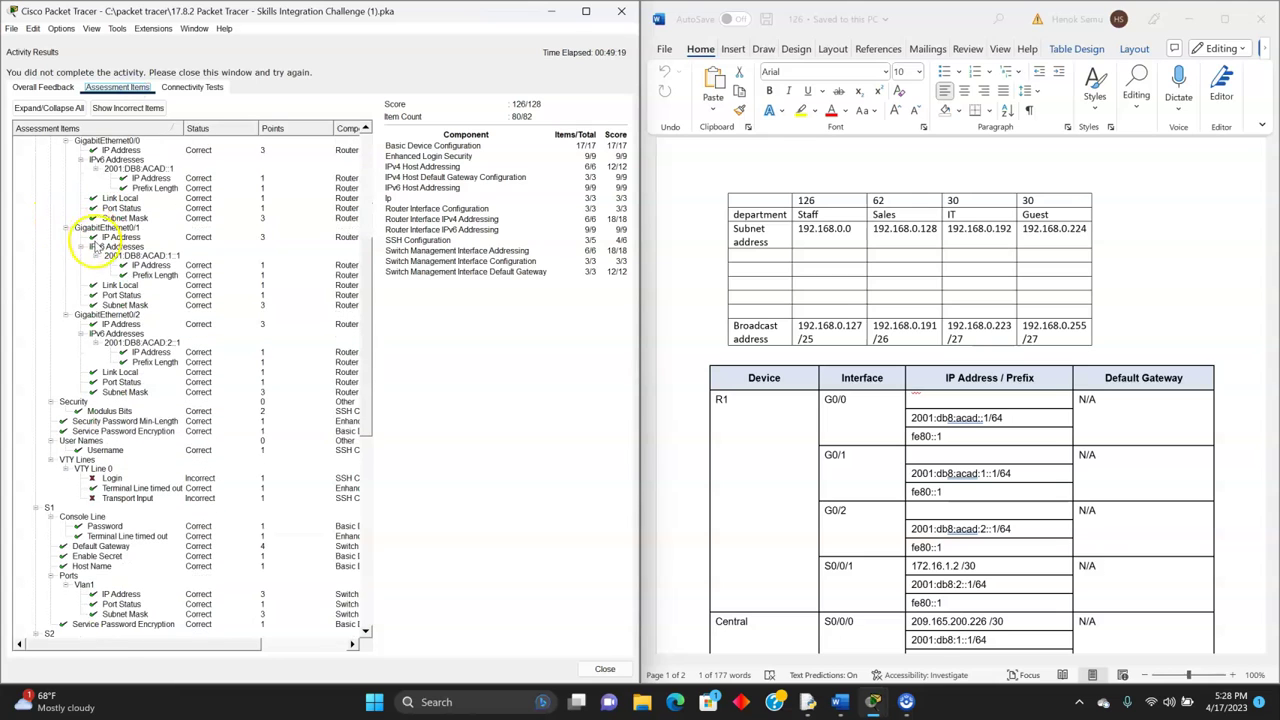
{"action": "scroll", "coordinate": [140, 366], "scroll_direction": "down", "scroll_amount": 2}
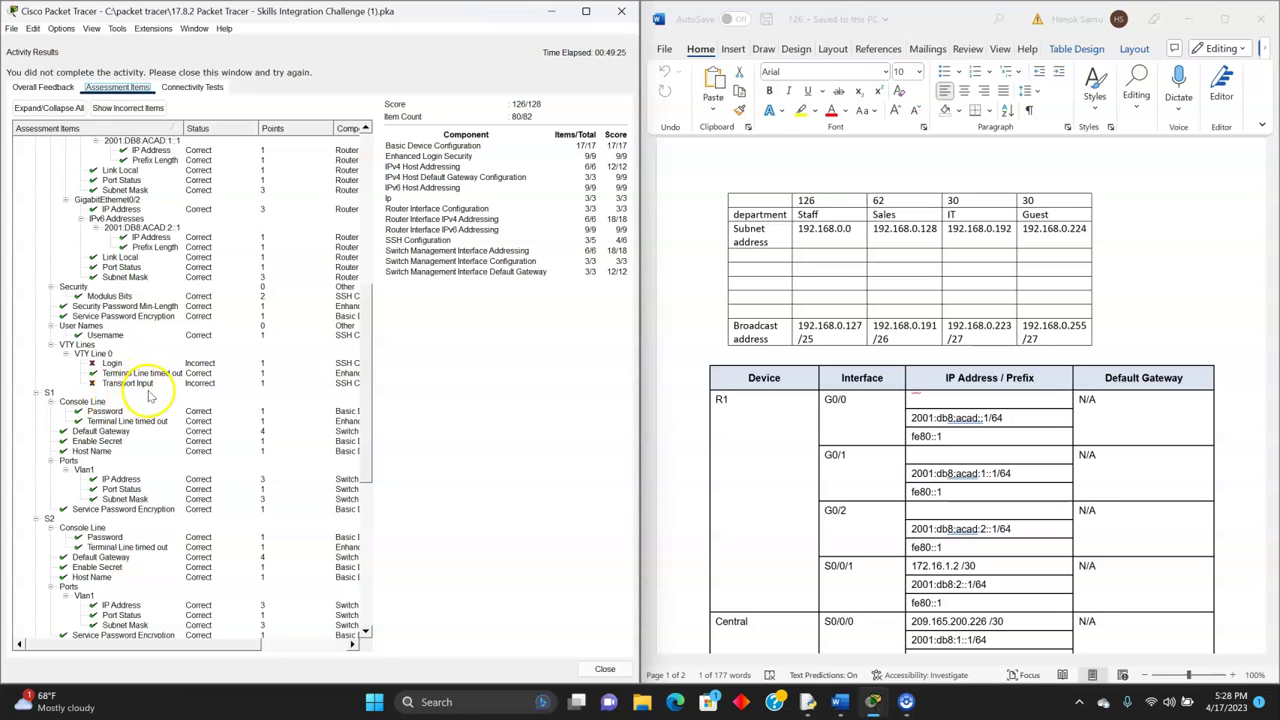
{"action": "scroll", "coordinate": [148, 396], "scroll_direction": "down", "scroll_amount": 12}
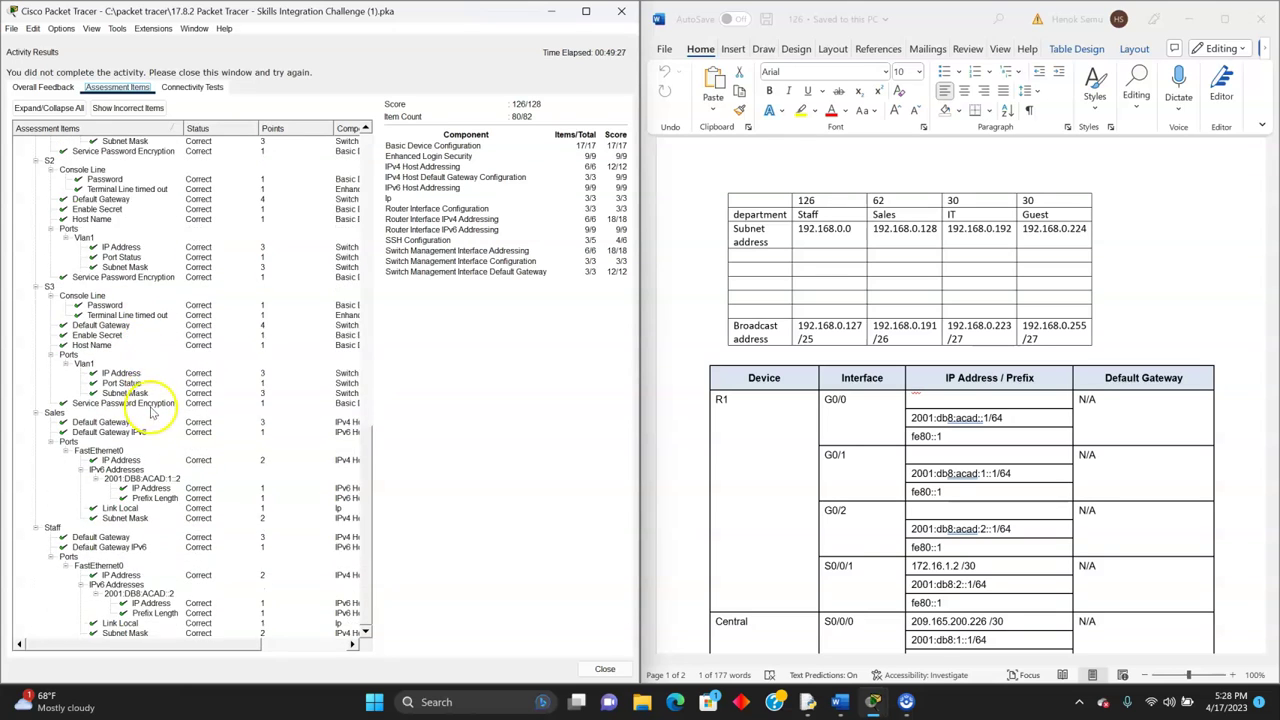
{"action": "scroll", "coordinate": [155, 510], "scroll_direction": "up", "scroll_amount": 7}
{"action": "scroll", "coordinate": [155, 505], "scroll_direction": "up", "scroll_amount": 5}
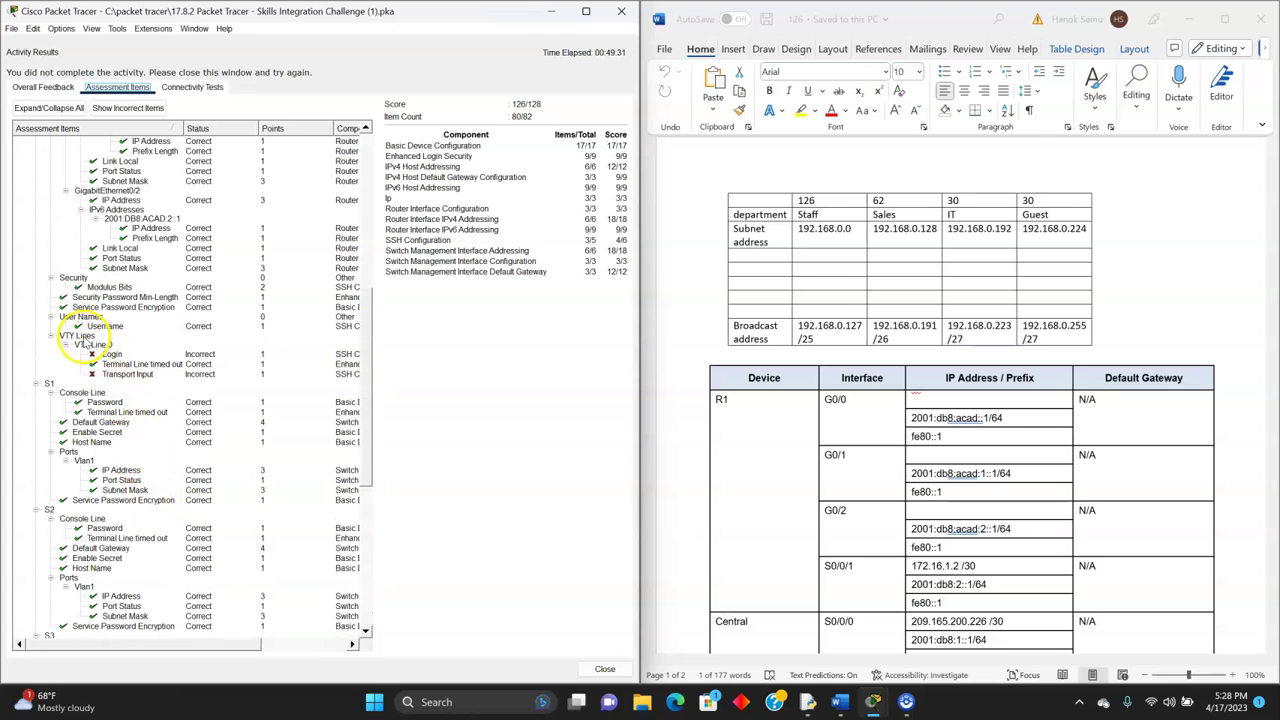
- Close the activity results and scroll the Instructions pane to the Configure SSH on R1 section
{"action": "left_click", "coordinate": [598, 668]}
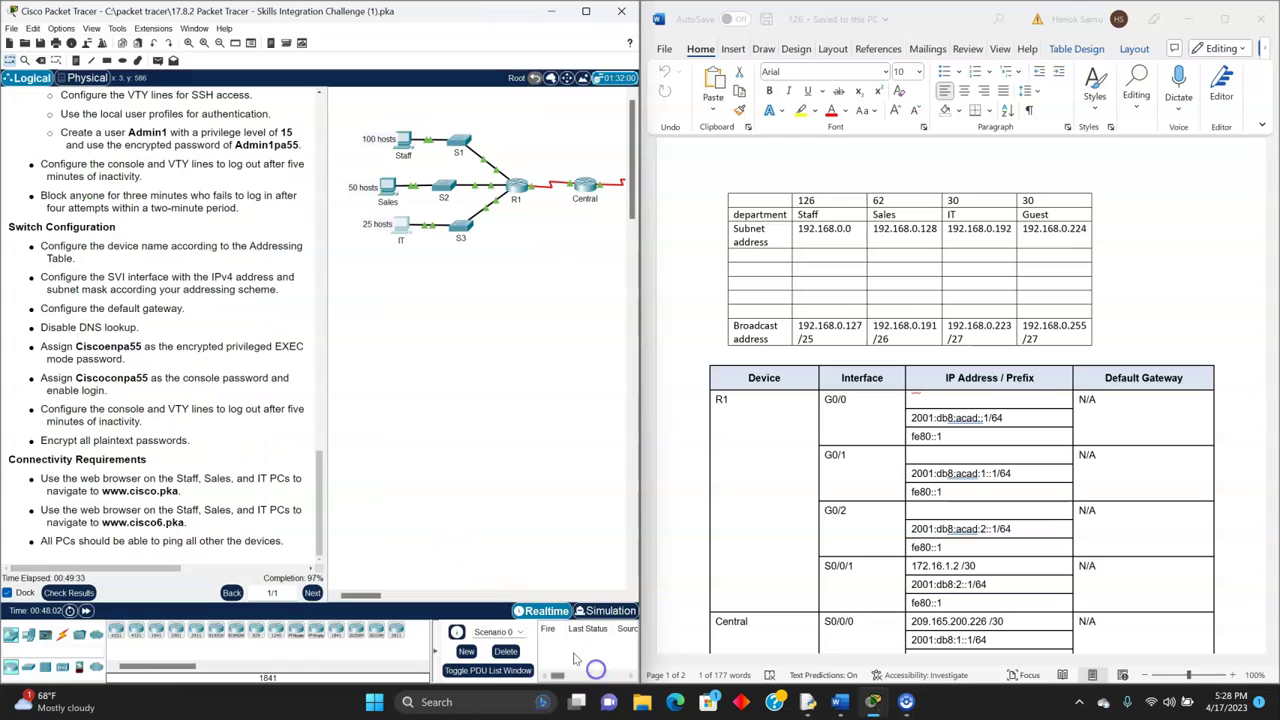
{"action": "scroll", "coordinate": [185, 418], "scroll_direction": "up", "scroll_amount": 9}
{"action": "scroll", "coordinate": [192, 415], "scroll_direction": "up", "scroll_amount": 5}
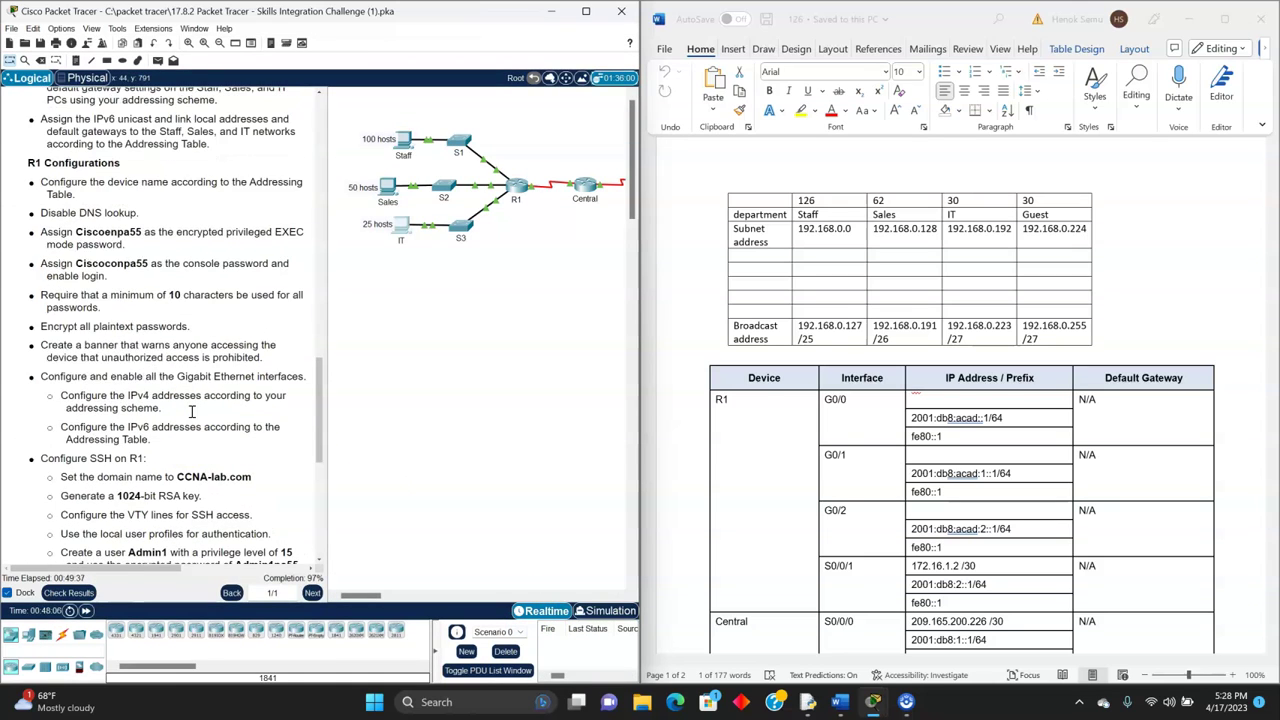
{"action": "scroll", "coordinate": [192, 411], "scroll_direction": "up", "scroll_amount": 4}
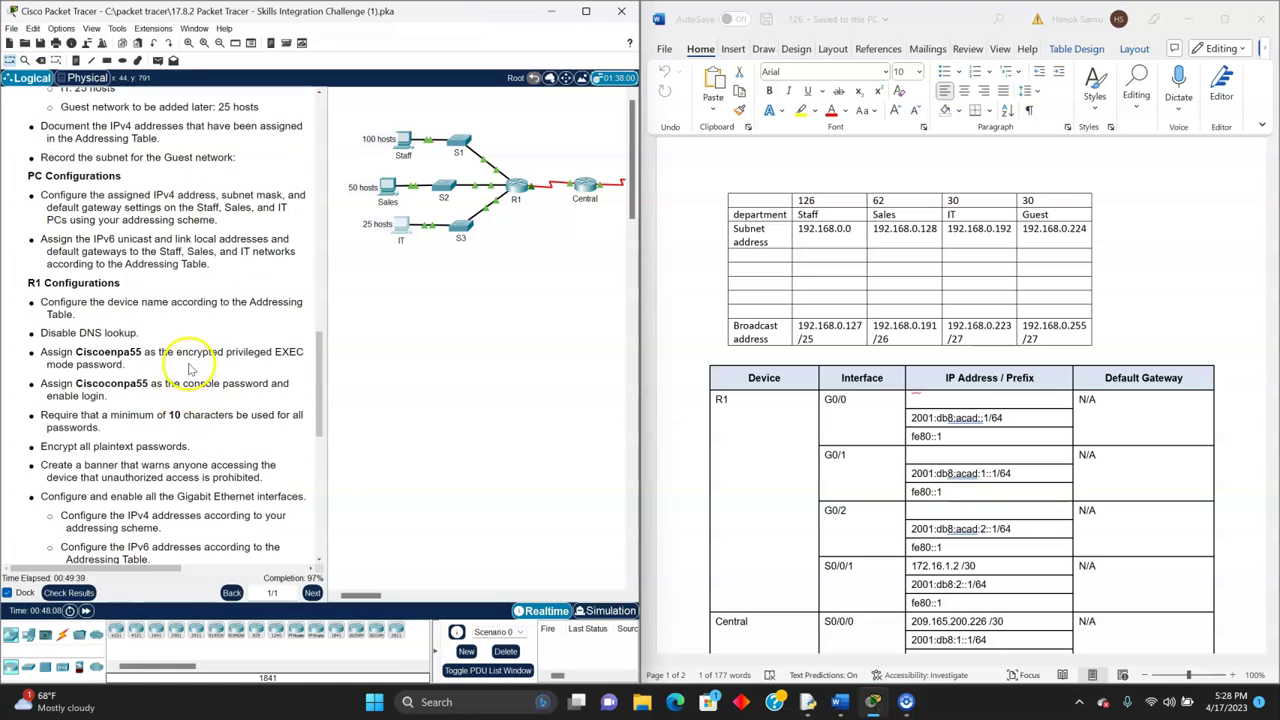
{"action": "scroll", "coordinate": [158, 381], "scroll_direction": "up", "scroll_amount": 4}
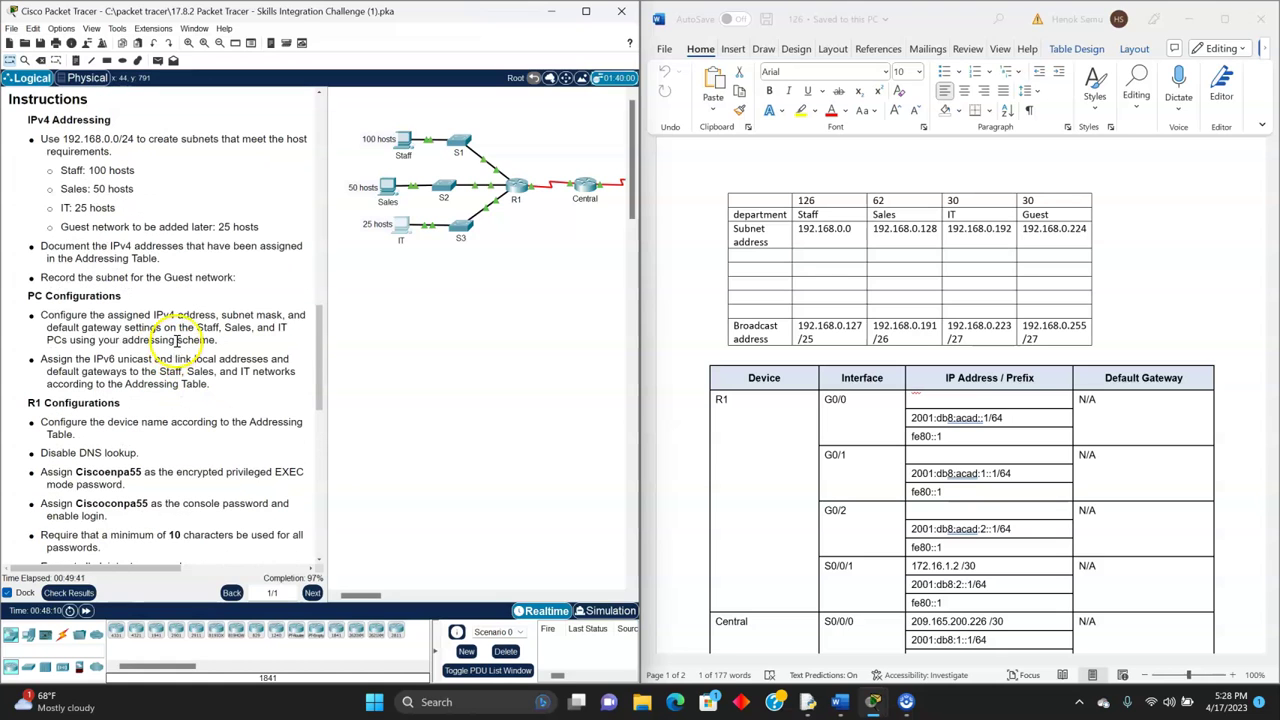
{"action": "scroll", "coordinate": [173, 306], "scroll_direction": "up", "scroll_amount": 2}
{"action": "scroll", "coordinate": [173, 306], "scroll_direction": "down", "scroll_amount": 6}
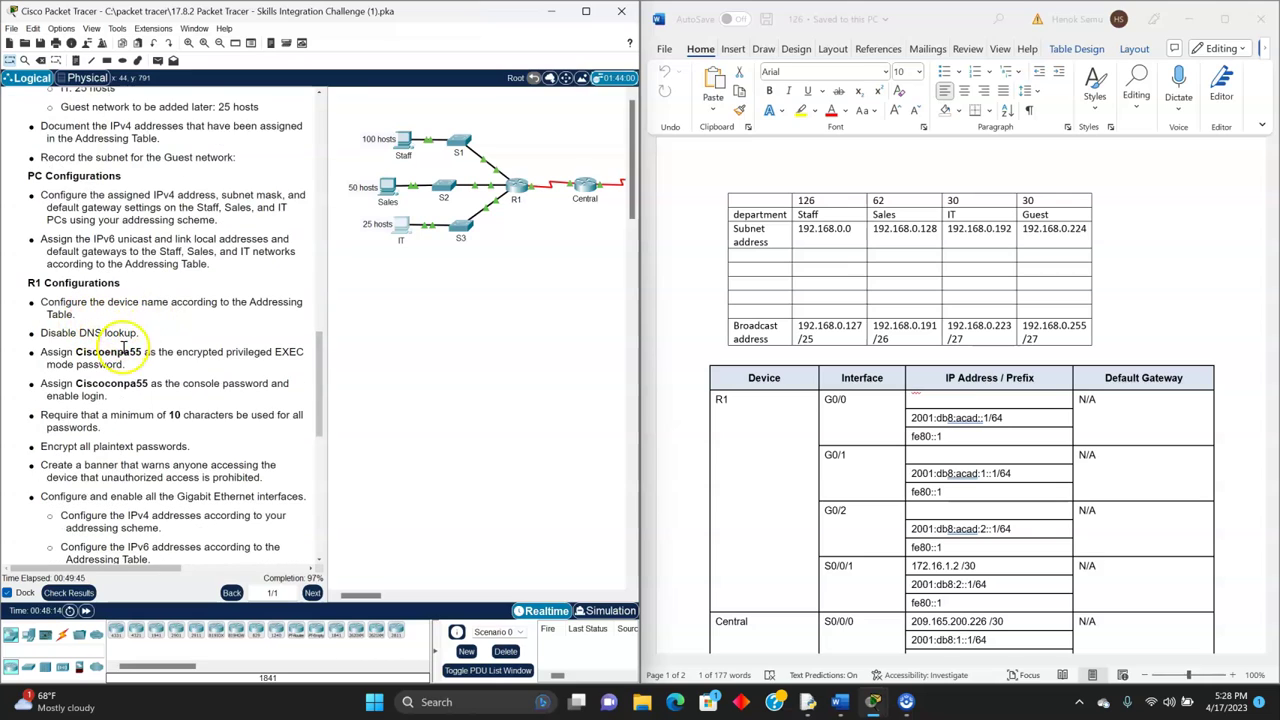
{"action": "scroll", "coordinate": [165, 371], "scroll_direction": "down", "scroll_amount": 1}
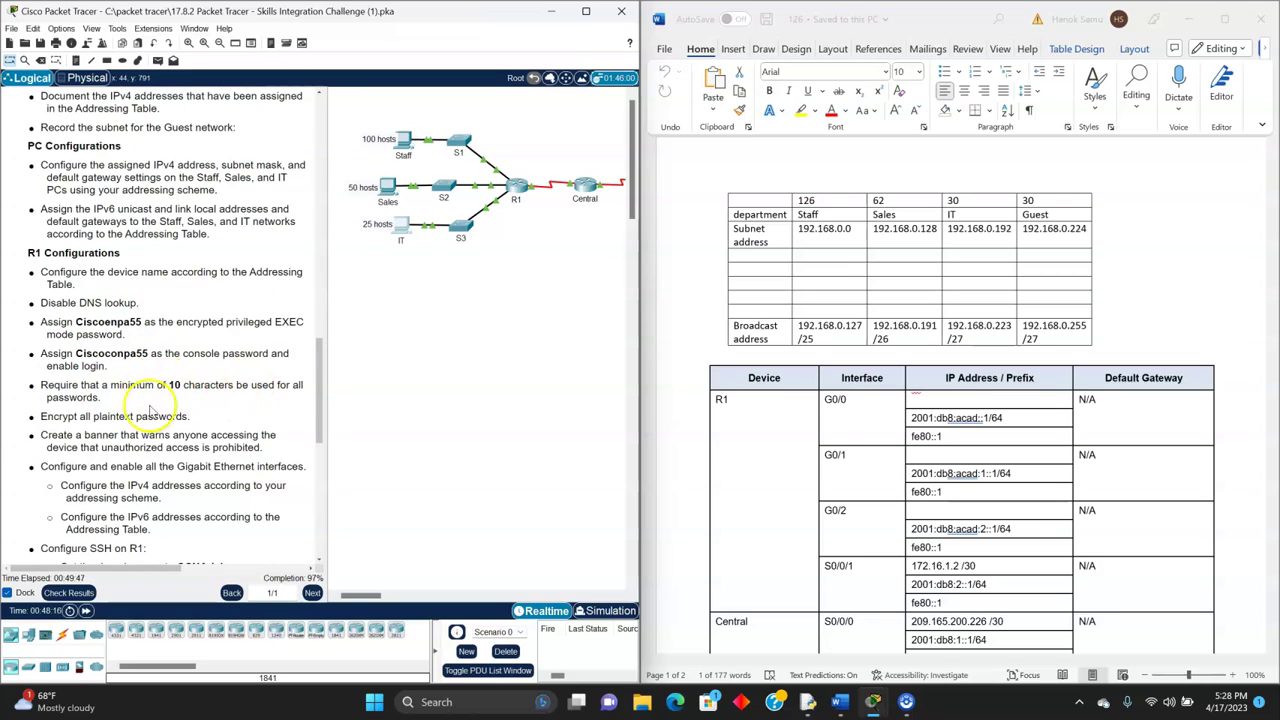
{"action": "scroll", "coordinate": [120, 420], "scroll_direction": "down", "scroll_amount": 2}
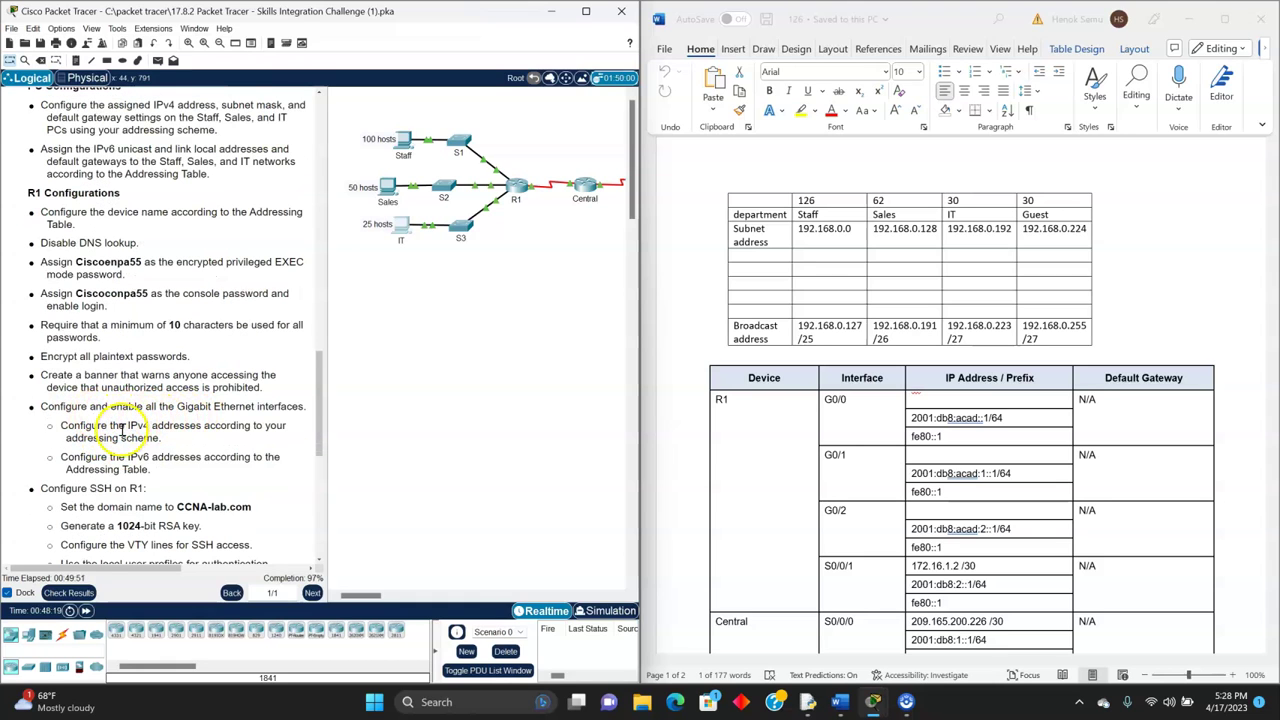
{"action": "scroll", "coordinate": [120, 420], "scroll_direction": "down", "scroll_amount": 1}
- Highlight the step to configure R1's VTY lines for SSH access, then bring up R1's CLI
{"action": "scroll", "coordinate": [120, 425], "scroll_direction": "down", "scroll_amount": 2}
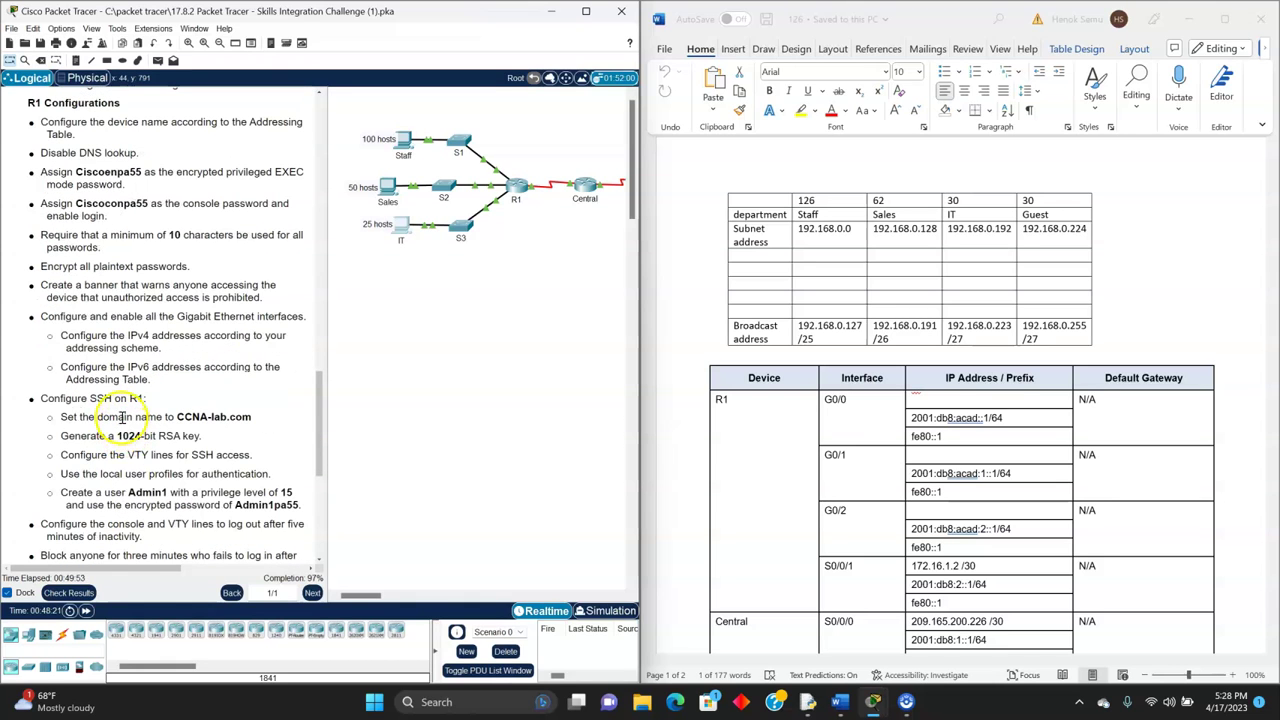
{"action": "scroll", "coordinate": [140, 430], "scroll_direction": "down", "scroll_amount": 1}
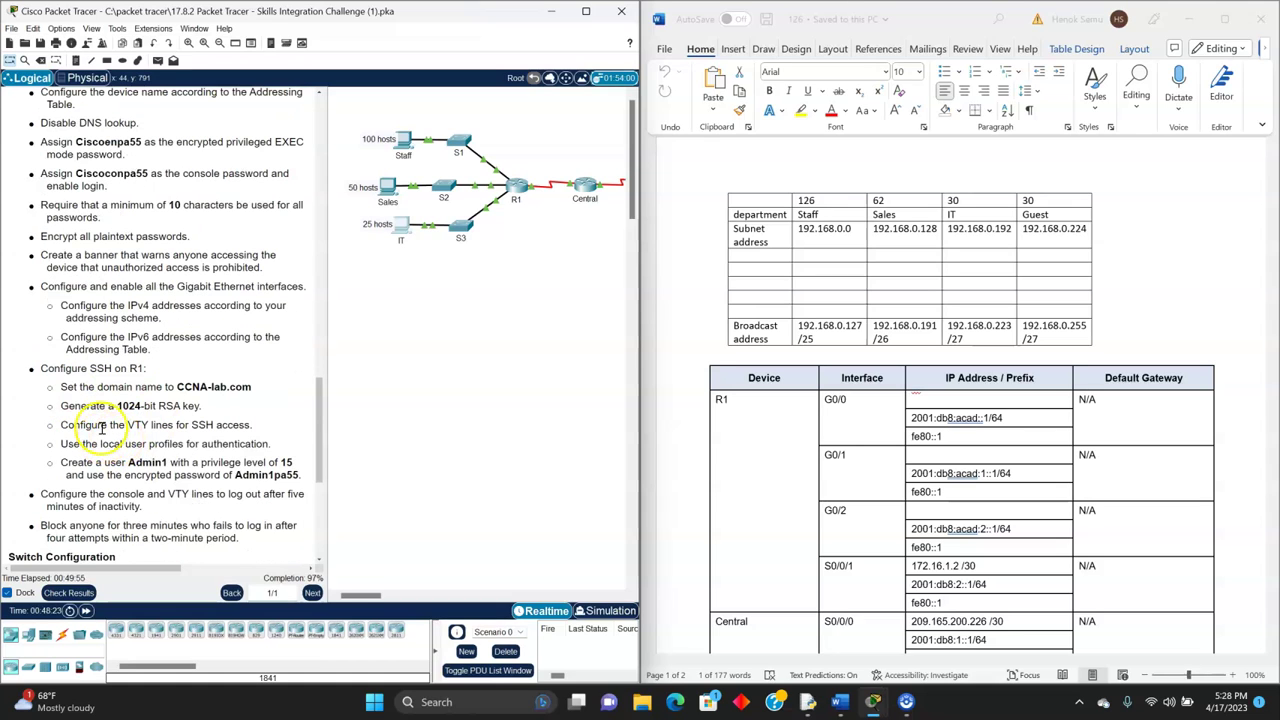
{"action": "left_click_drag", "start_coordinate": [60, 425], "coordinate": [242, 424]}
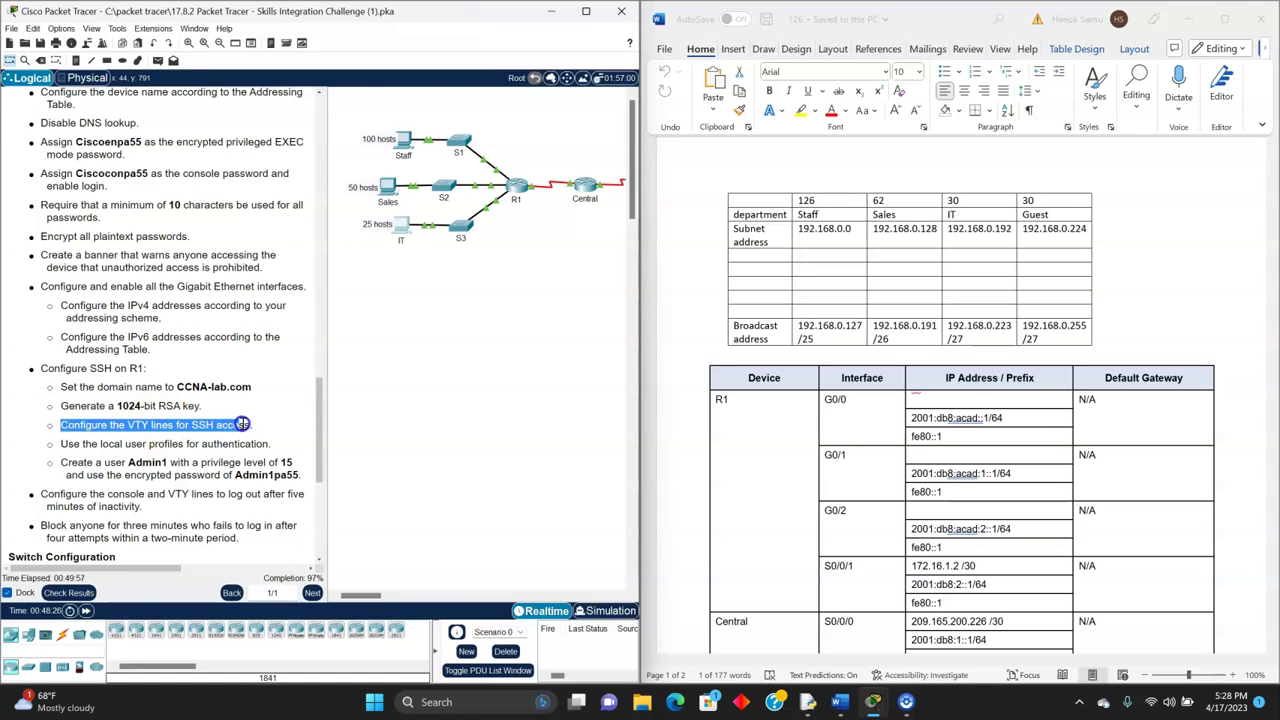
{"action": "left_click", "coordinate": [516, 186]}
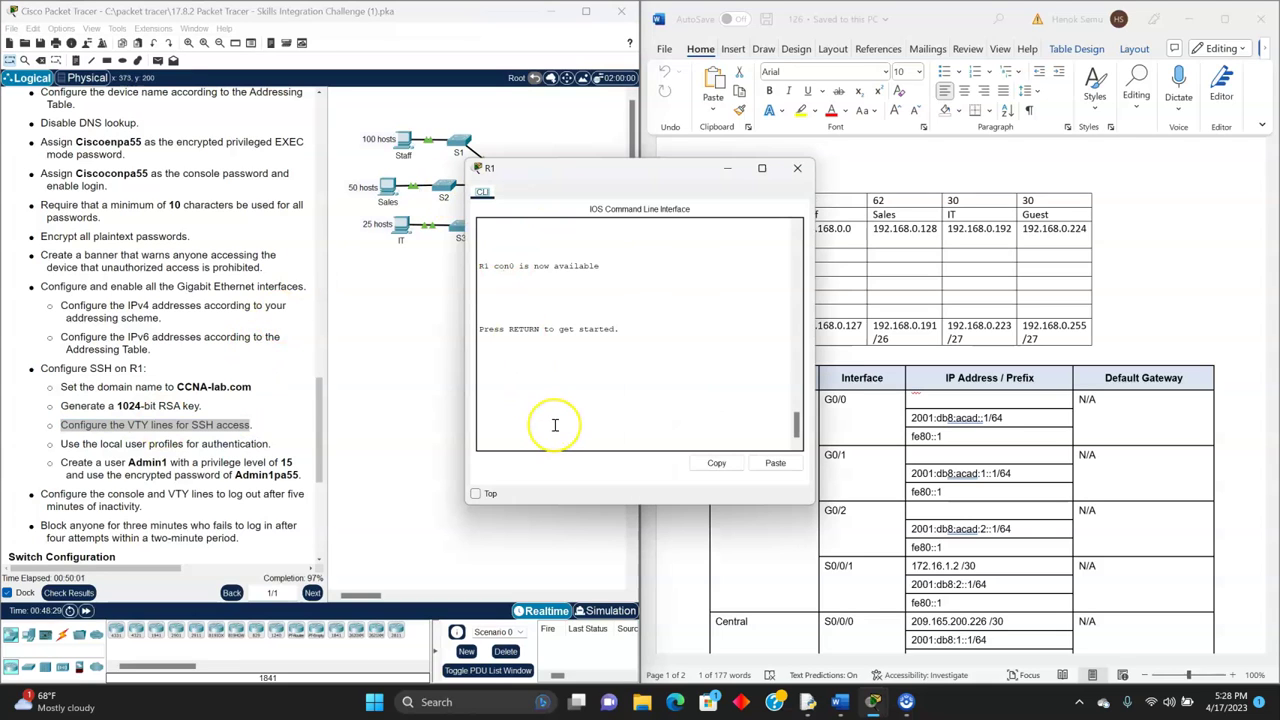
- In R1's console, enter privileged EXEC mode with enable and the enable secret
{"action": "left_click", "coordinate": [518, 404]}
{"action": "key", "text": "Return"}
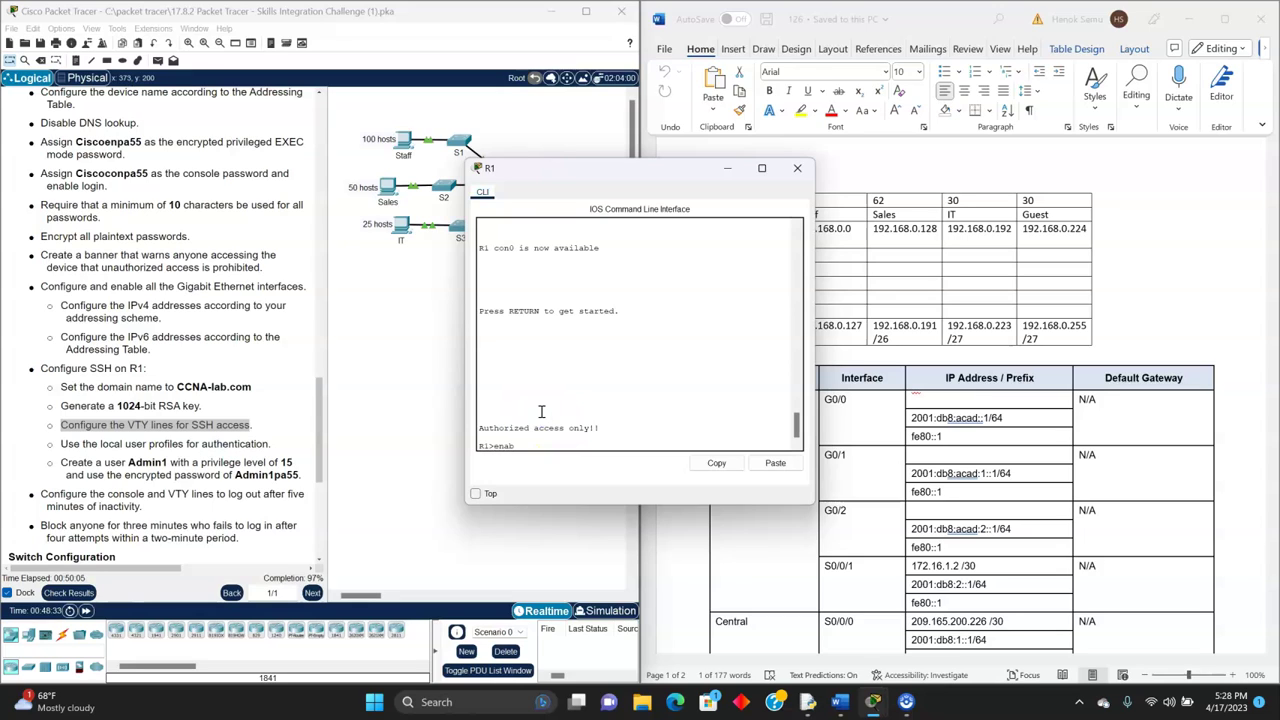
{"action": "type", "text": "enable"}
{"action": "key", "text": "Return"}
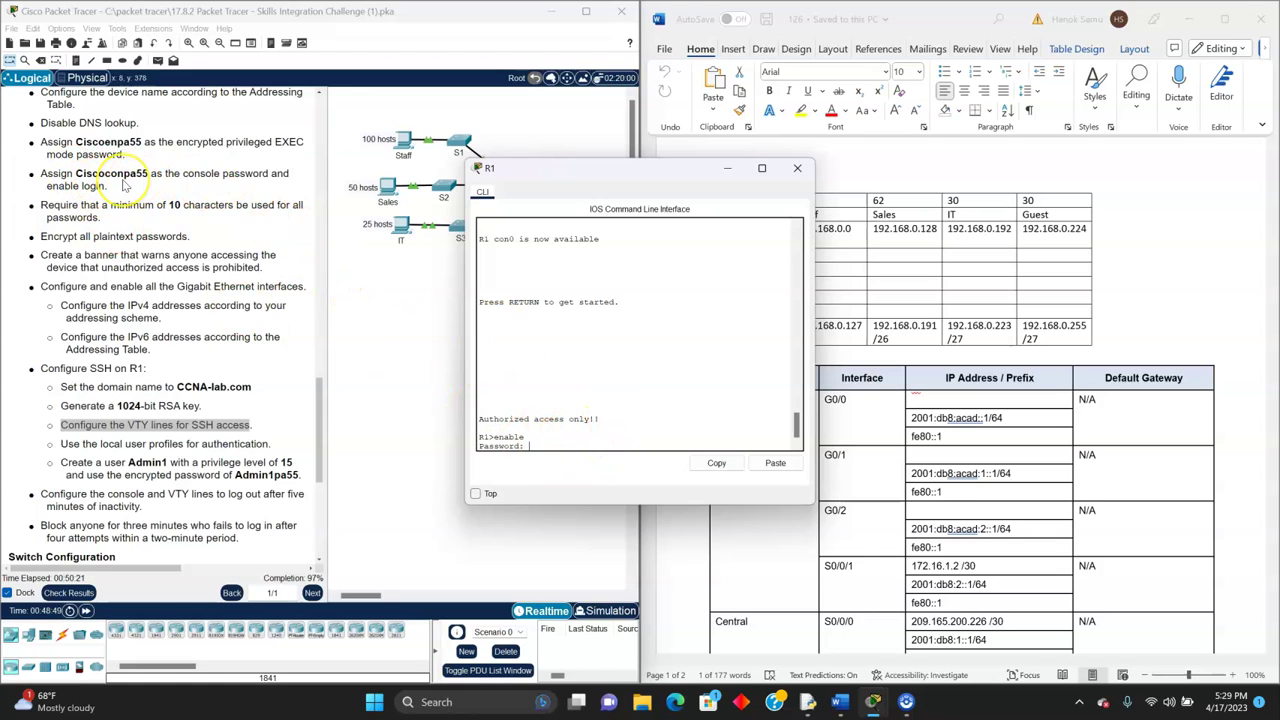
{"action": "key", "text": "Return"}
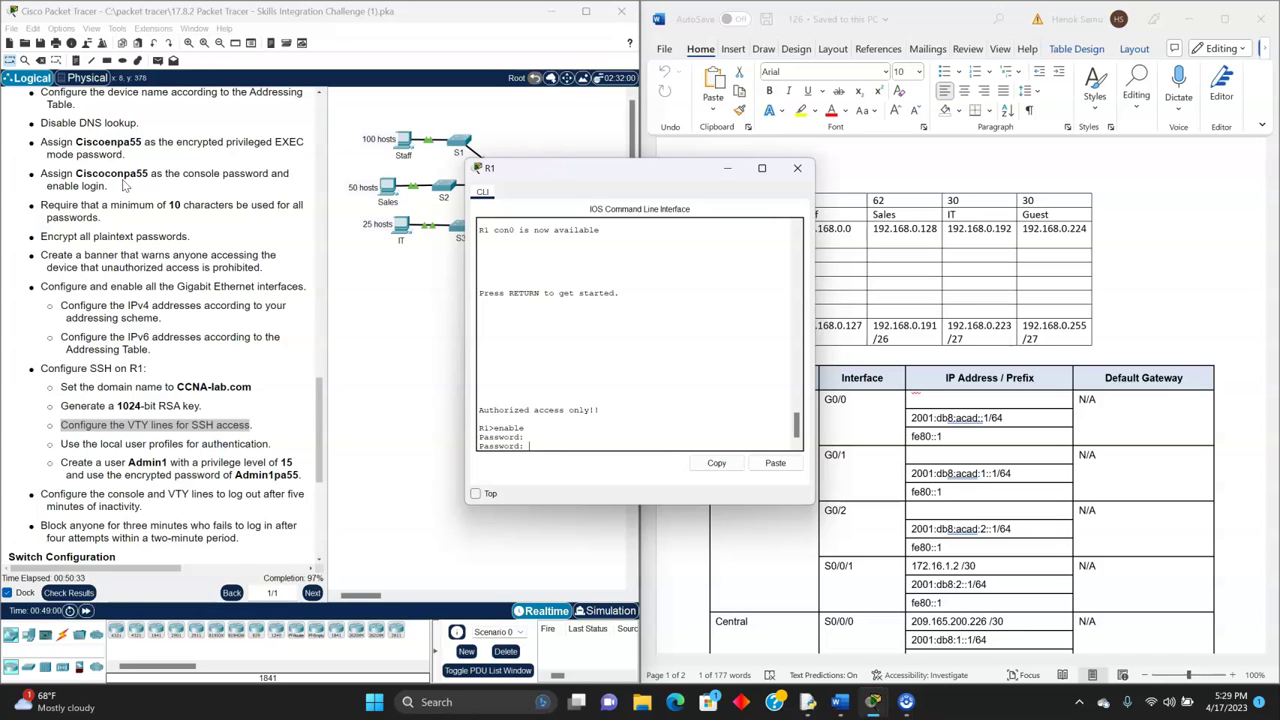
{"action": "key", "text": "Return"}
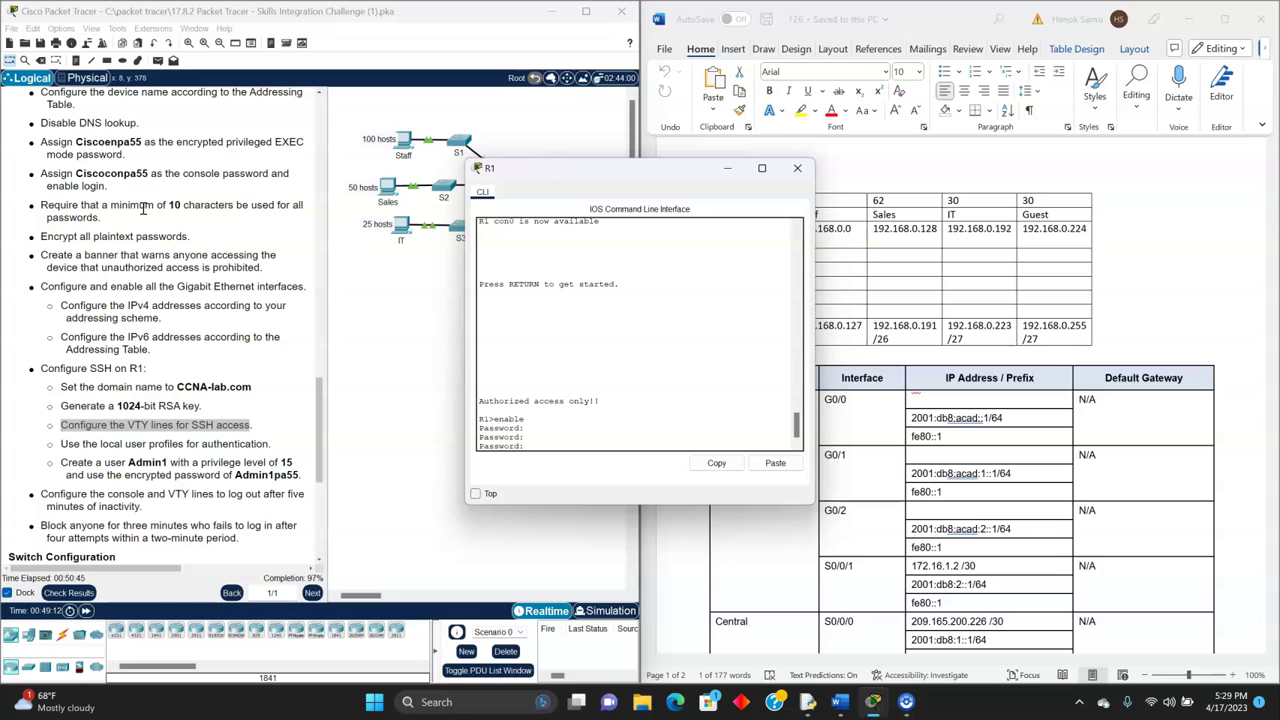
{"action": "key", "text": "Return"}
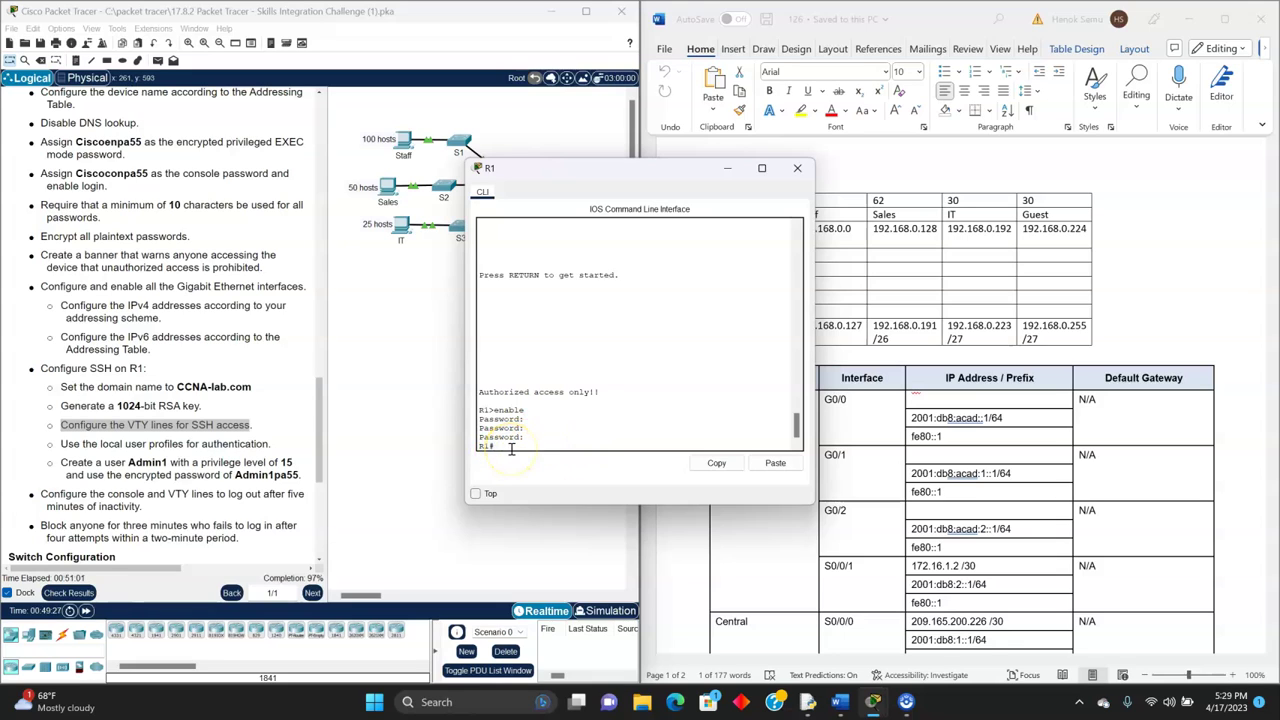
- Configure line vty 0 15 with transport input ssh and login local
{"action": "type", "text": "f t"}
{"action": "key", "text": "Return"}
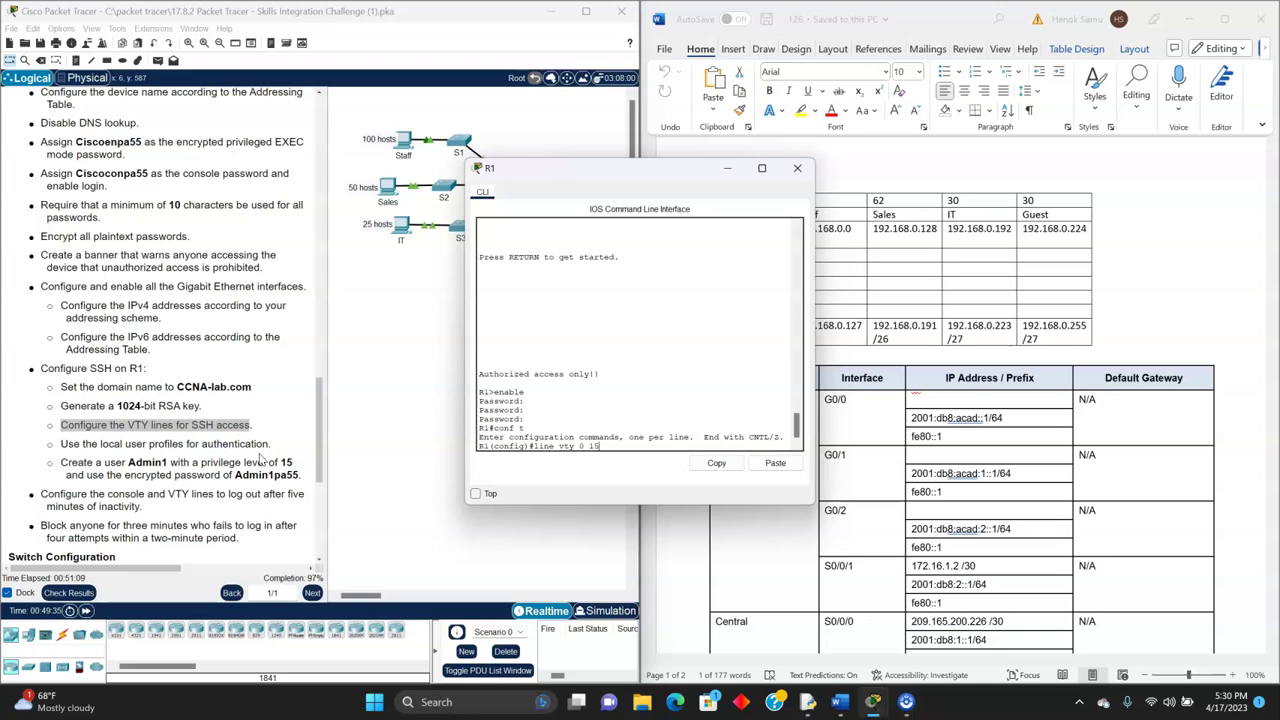
{"action": "type", "text": "line vty 0 15"}
{"action": "key", "text": "Return"}
{"action": "type", "text": "transport input ssh"}
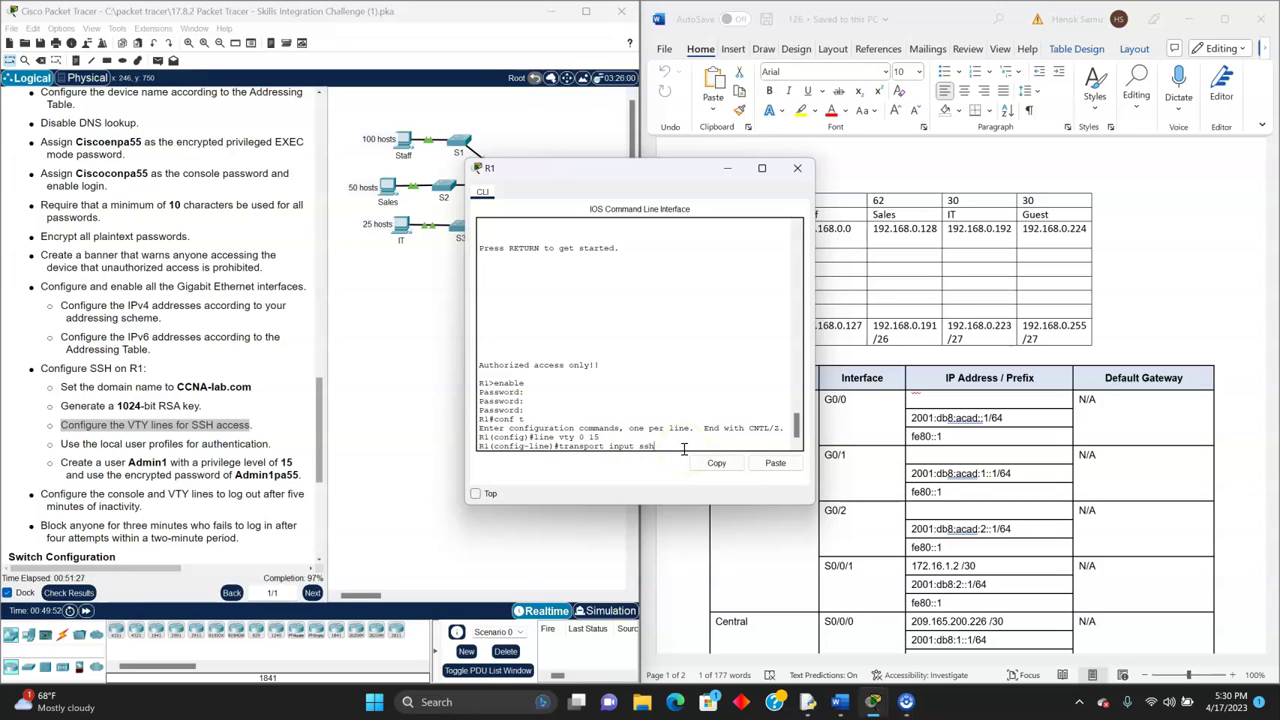
{"action": "key", "text": "Return"}
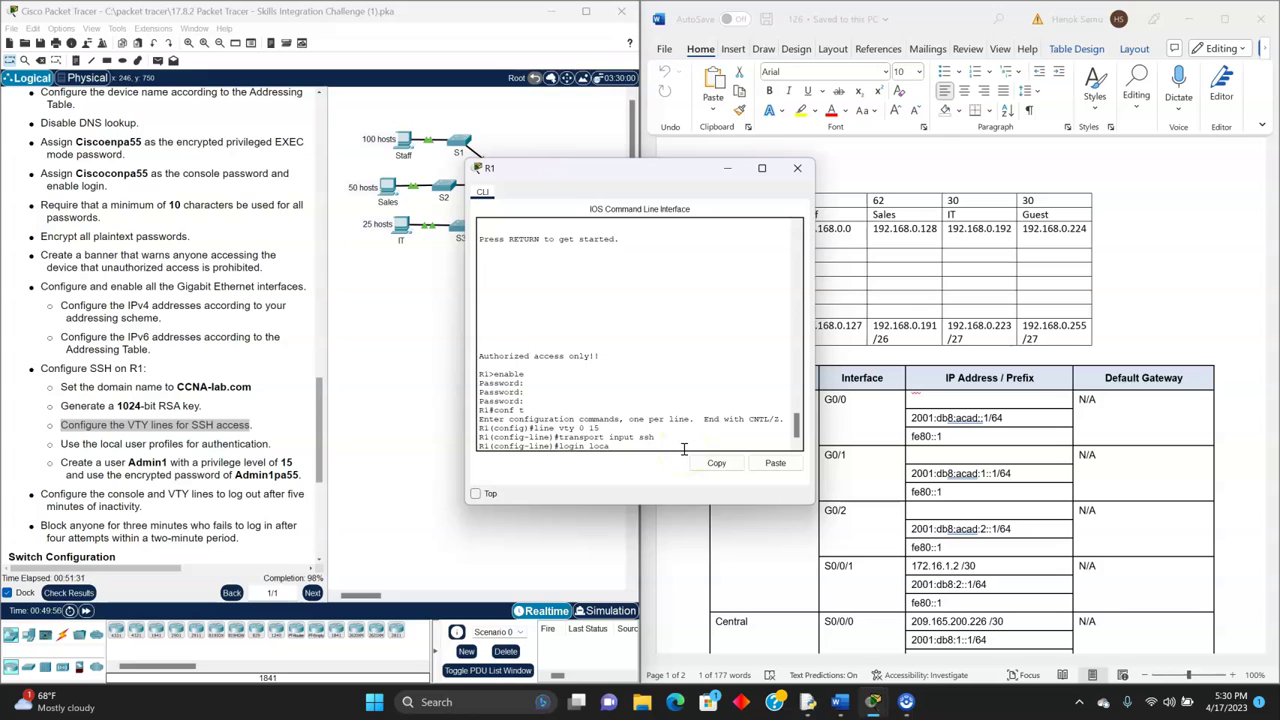
{"action": "type", "text": "login local"}
{"action": "key", "text": "Return"}
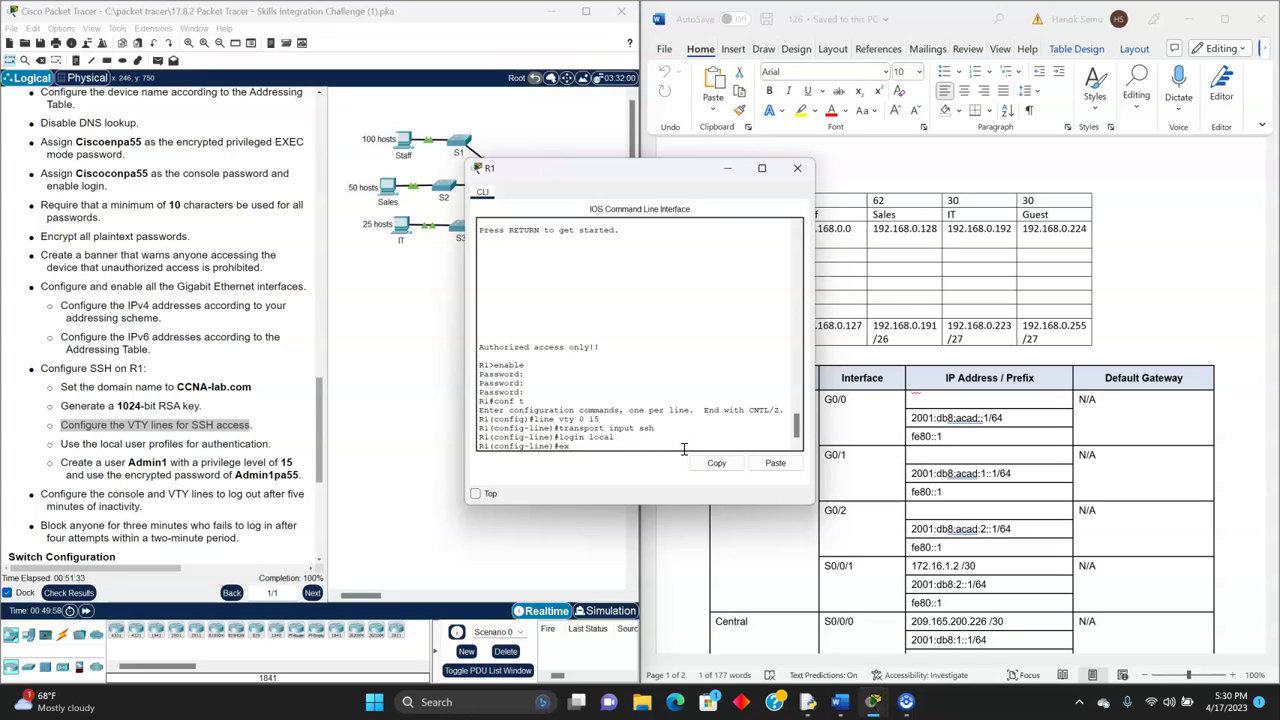
{"action": "key", "text": "Return"}
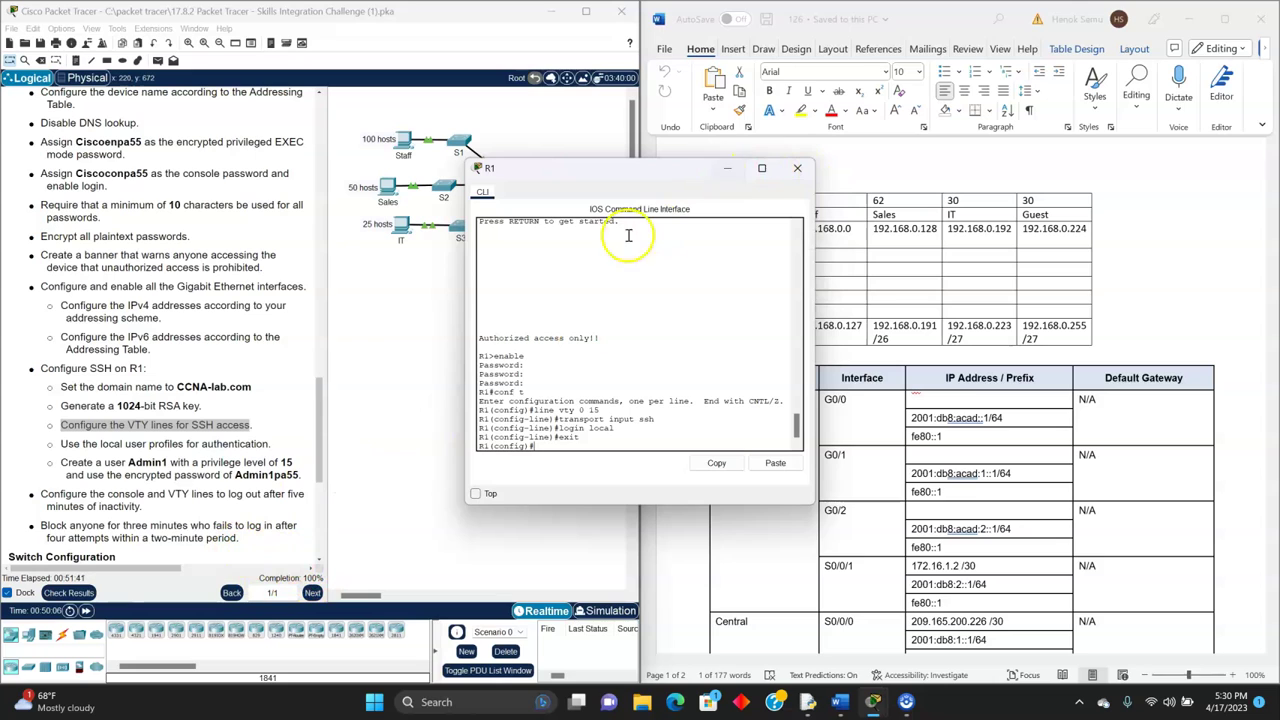
{"action": "left_click", "coordinate": [795, 172]}
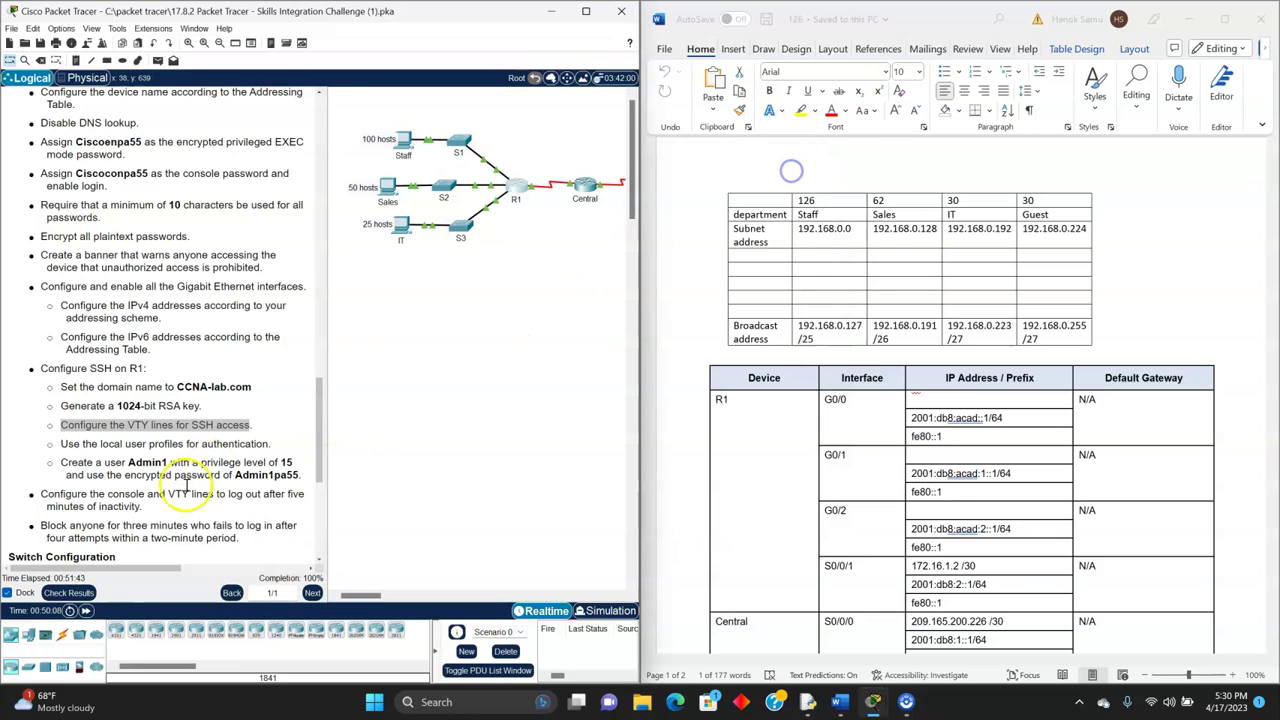
{"action": "left_click", "coordinate": [80, 592]}
{"action": "left_click", "coordinate": [117, 88]}
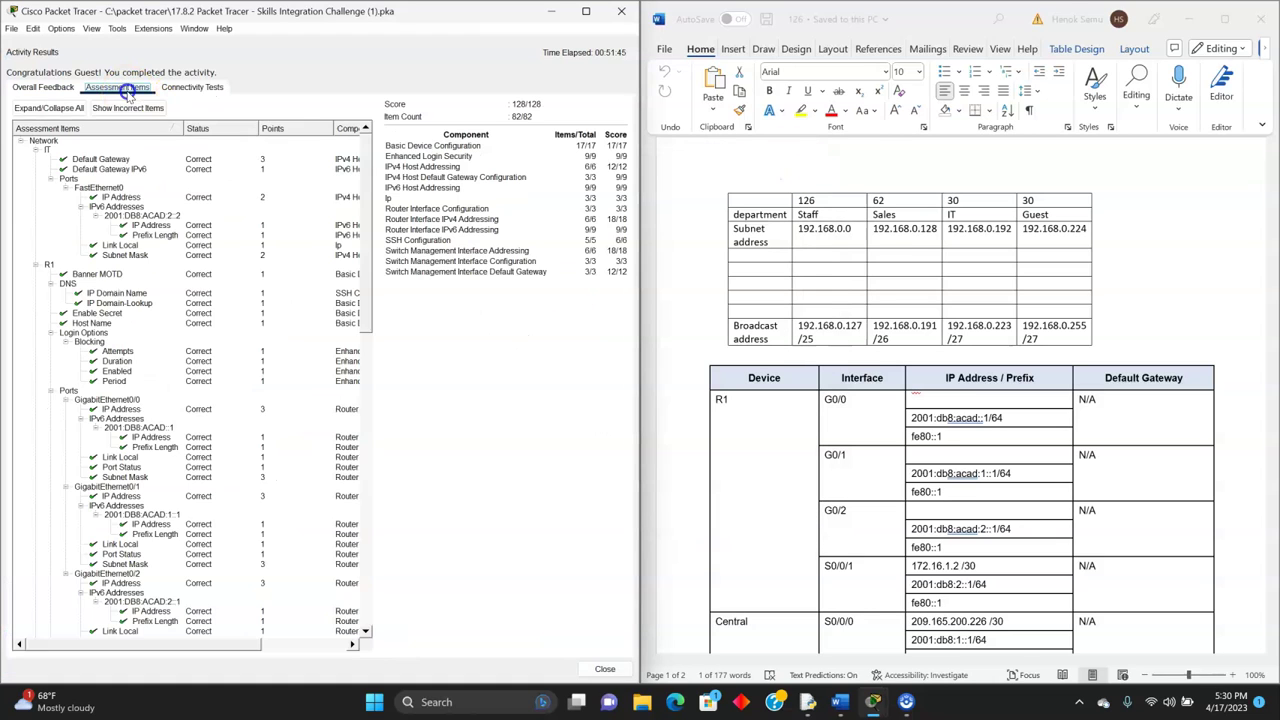
{"action": "scroll", "coordinate": [103, 307], "scroll_direction": "down", "scroll_amount": 5}
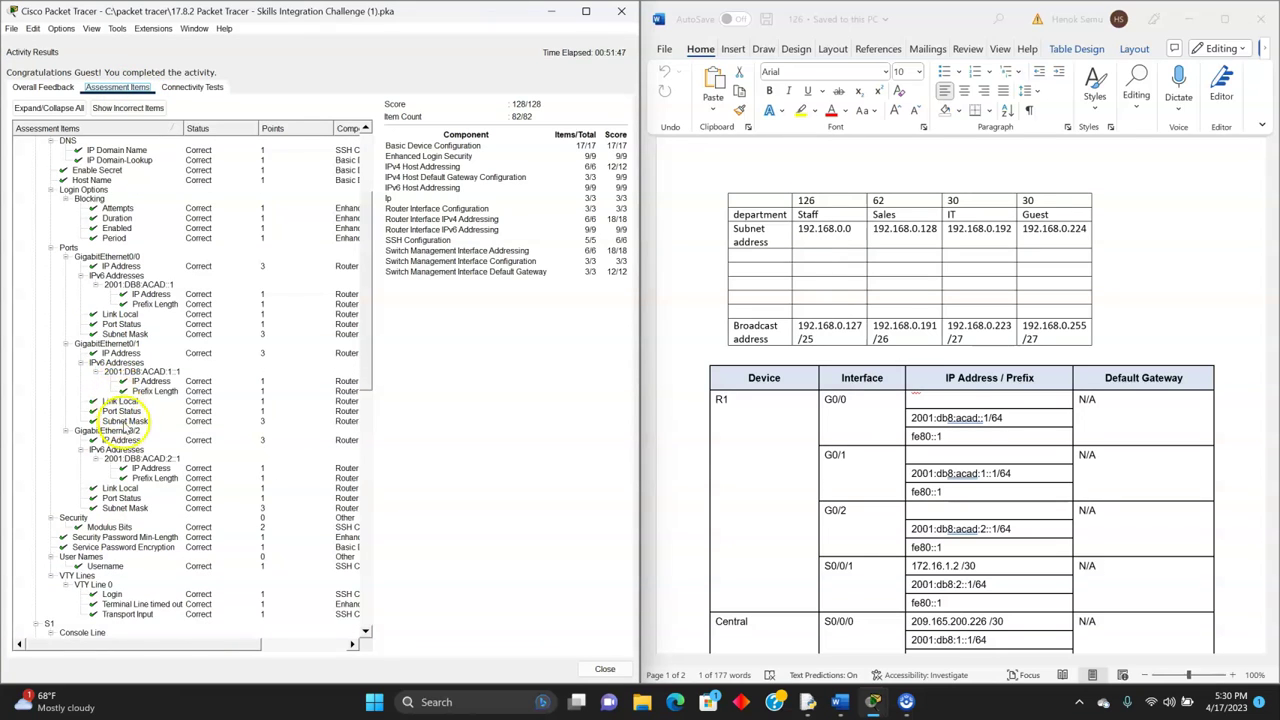
{"action": "scroll", "coordinate": [156, 396], "scroll_direction": "down", "scroll_amount": 1}
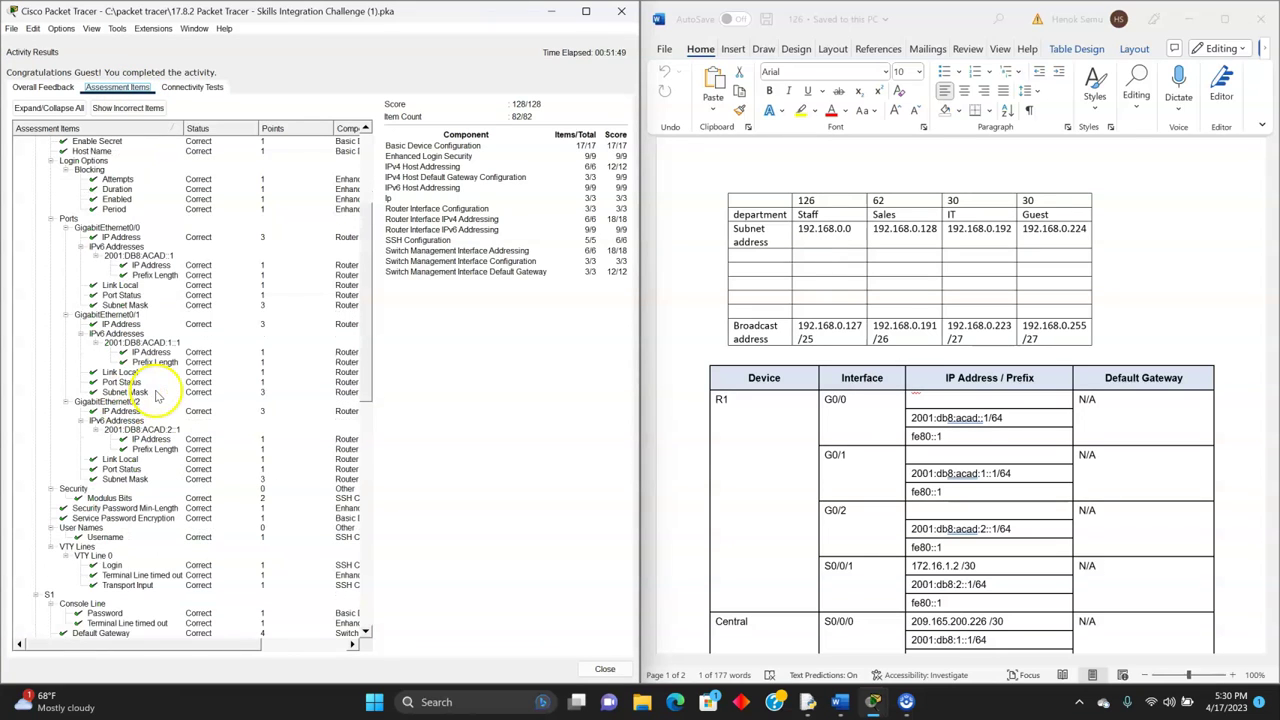
{"action": "scroll", "coordinate": [155, 397], "scroll_direction": "down", "scroll_amount": 4}
{"action": "scroll", "coordinate": [158, 398], "scroll_direction": "down", "scroll_amount": 3}
{"action": "left_click", "coordinate": [110, 366]}
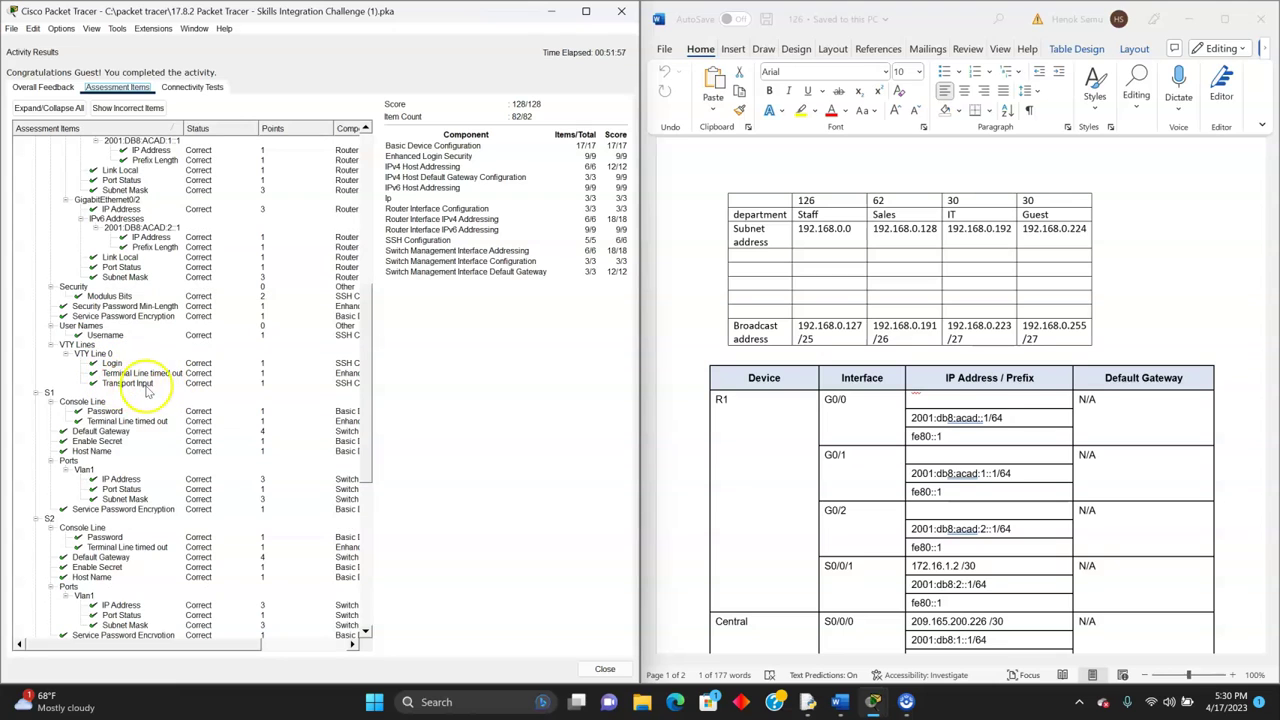
{"action": "scroll", "coordinate": [210, 375], "scroll_direction": "down", "scroll_amount": 12}
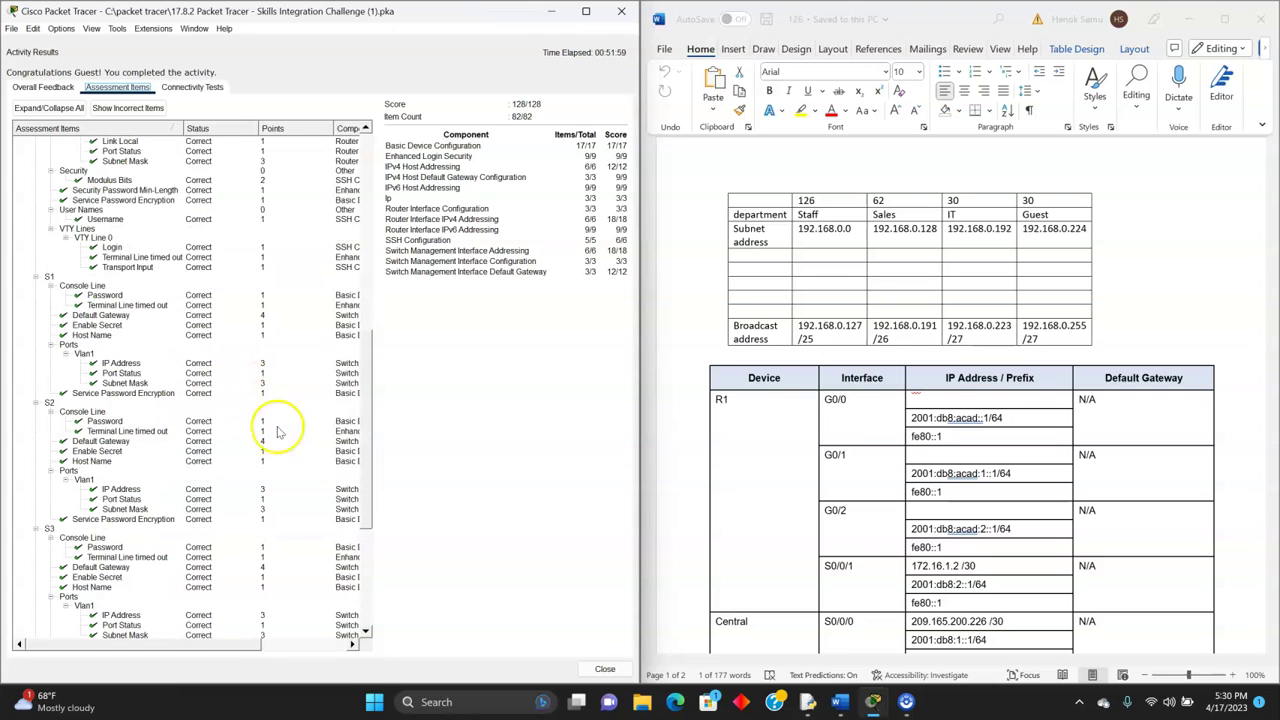
{"action": "left_click", "coordinate": [603, 669]}
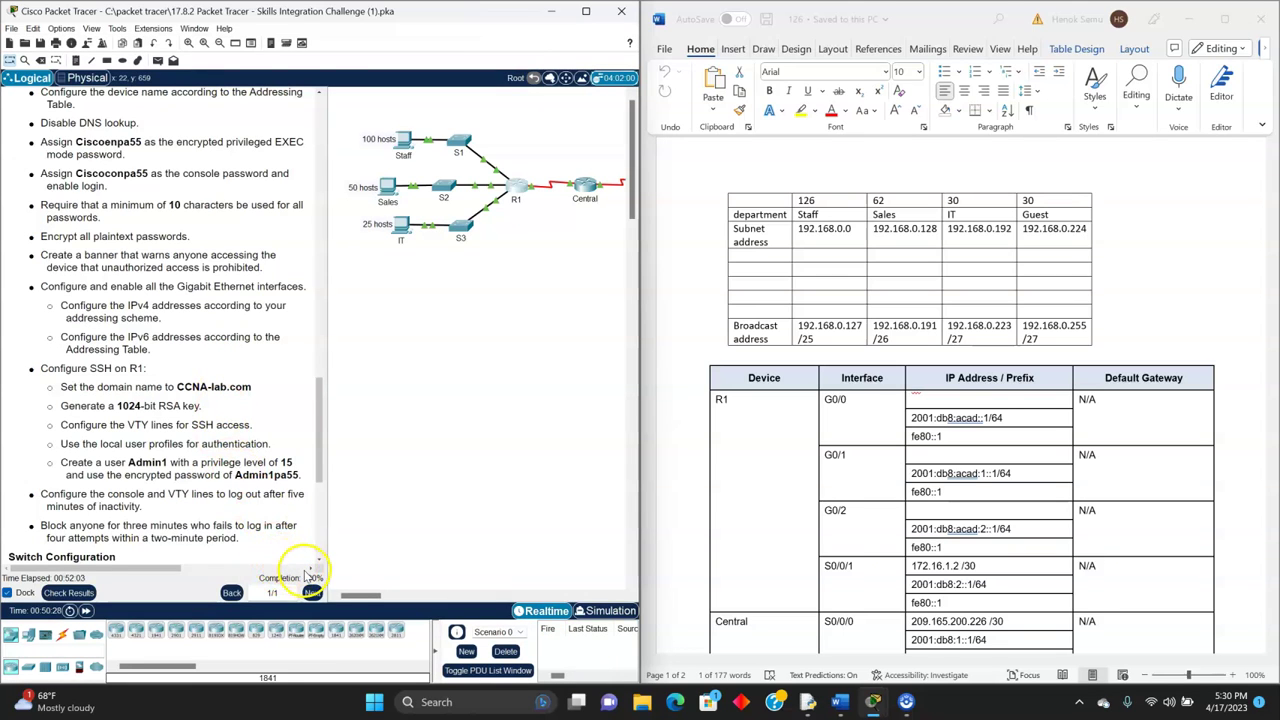
{"action": "scroll", "coordinate": [305, 527], "scroll_direction": "up", "scroll_amount": 10}
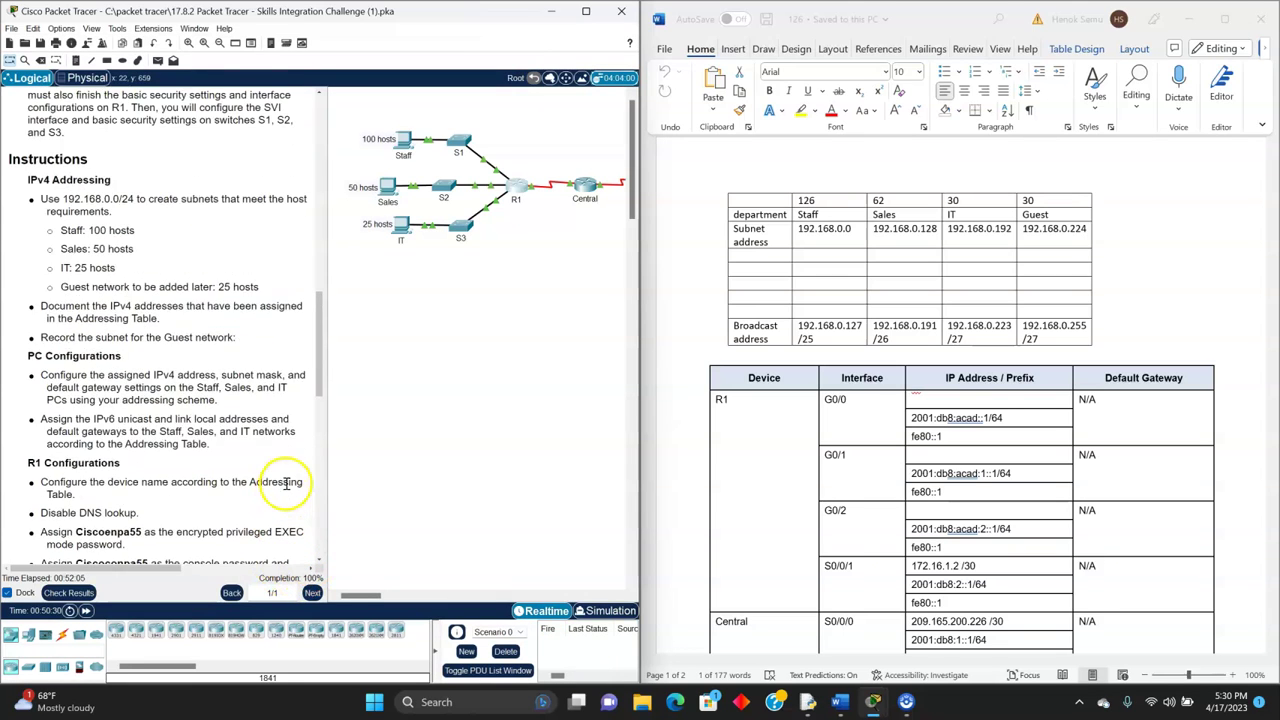
{"action": "scroll", "coordinate": [279, 481], "scroll_direction": "up", "scroll_amount": 8}
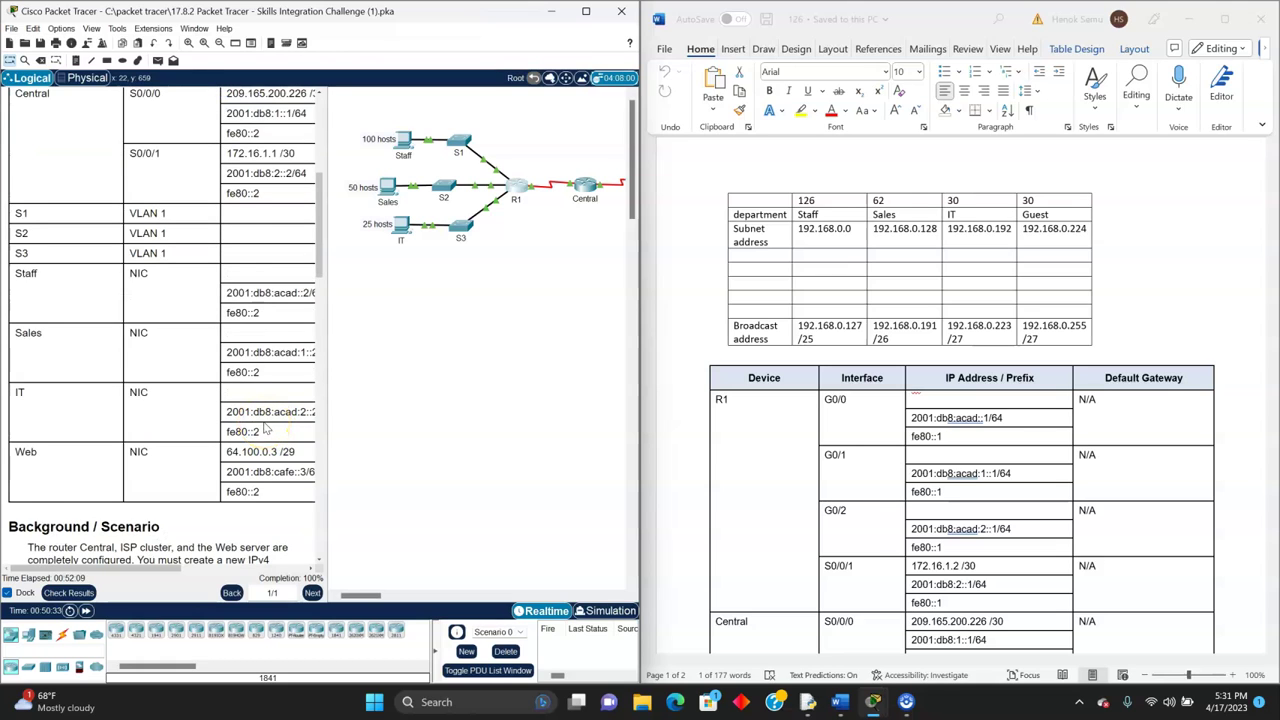
{"action": "scroll", "coordinate": [266, 430], "scroll_direction": "up", "scroll_amount": 8}
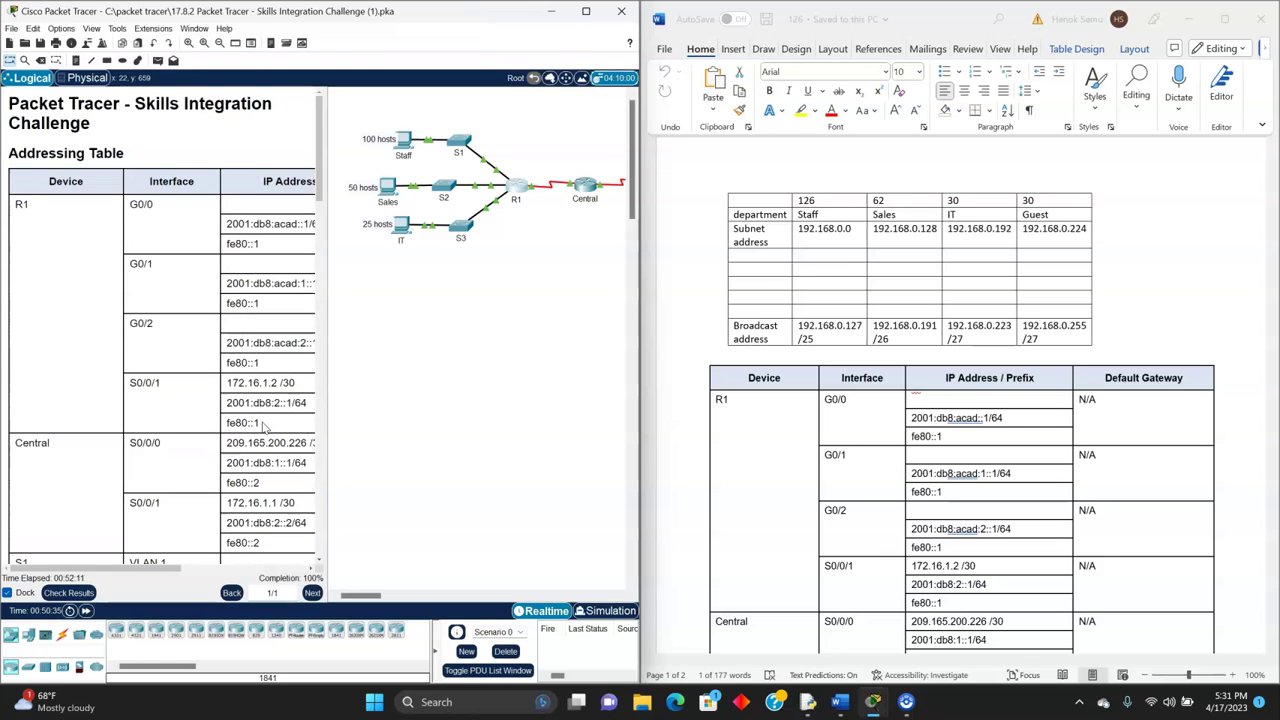
{"action": "left_click", "coordinate": [402, 369]}
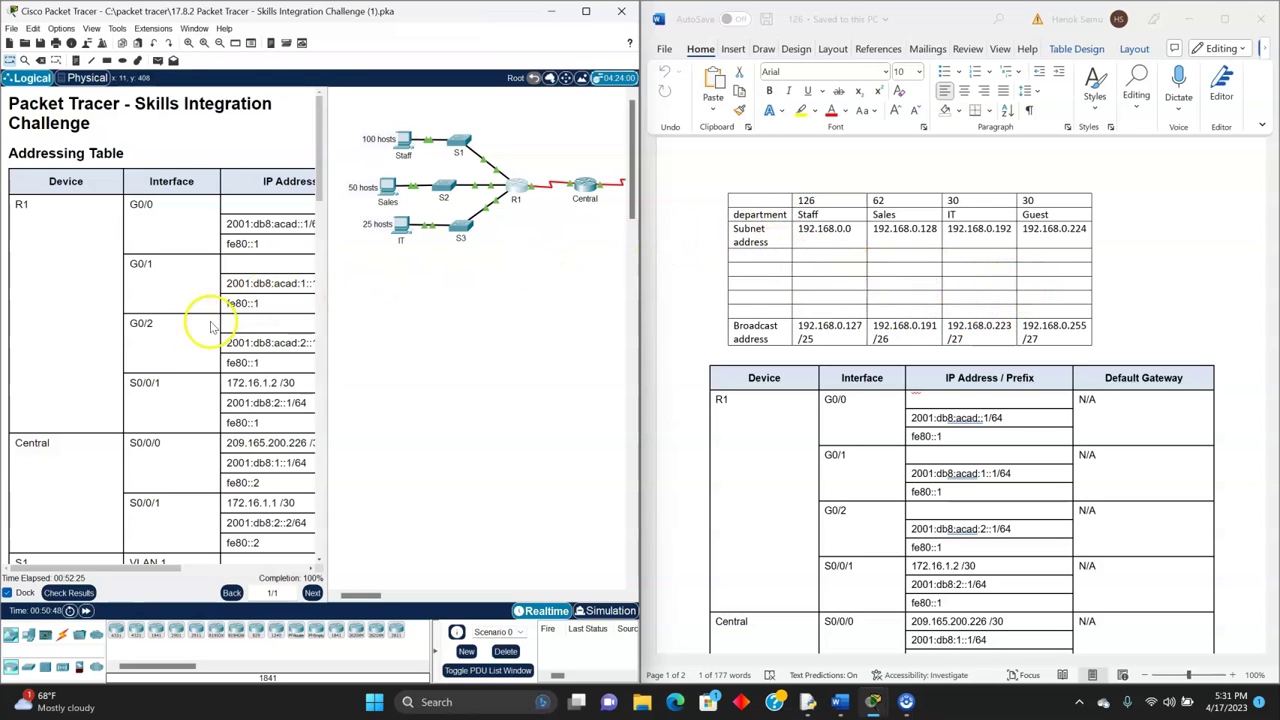
{"action": "scroll", "coordinate": [214, 314], "scroll_direction": "down", "scroll_amount": 3}
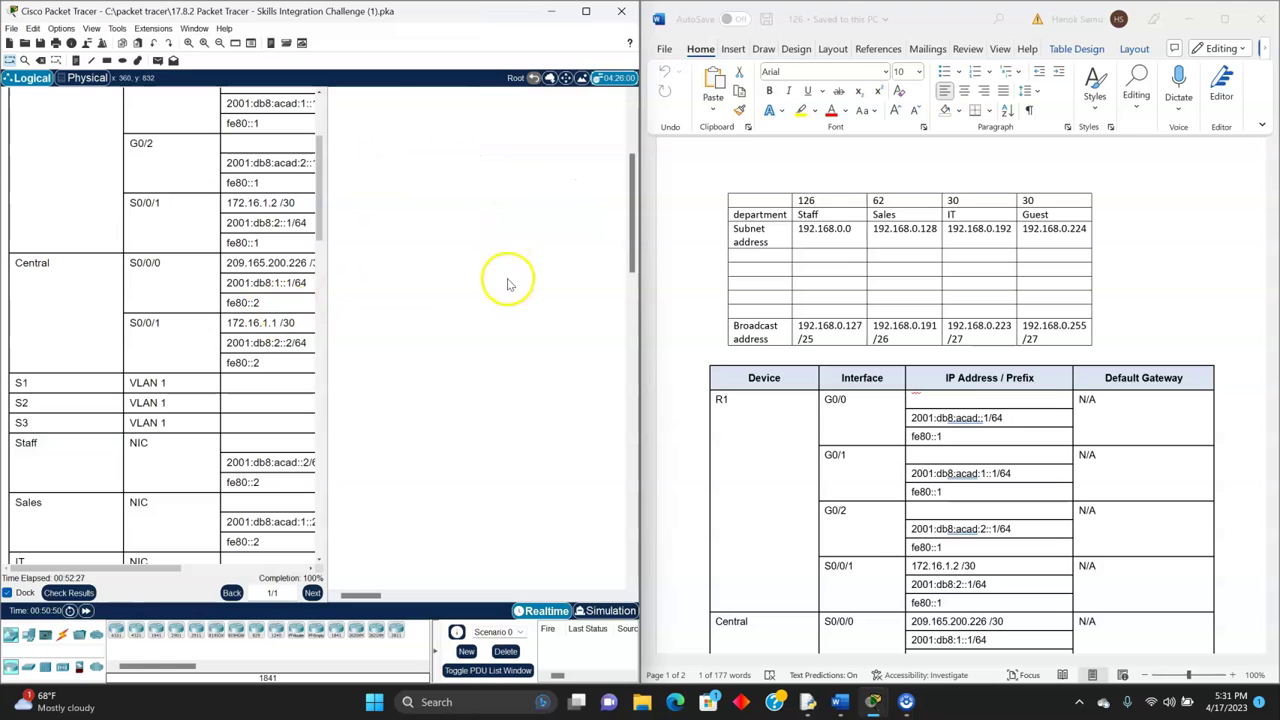